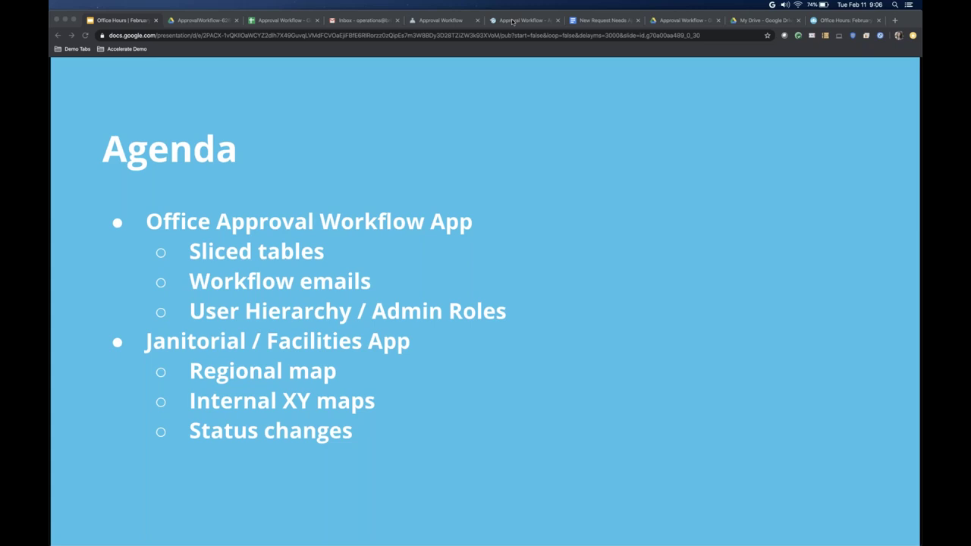
Step: Leave the Slides agenda for the Approval Workflow AppSheet editor showing the Requests table schema
left_click(512, 21)
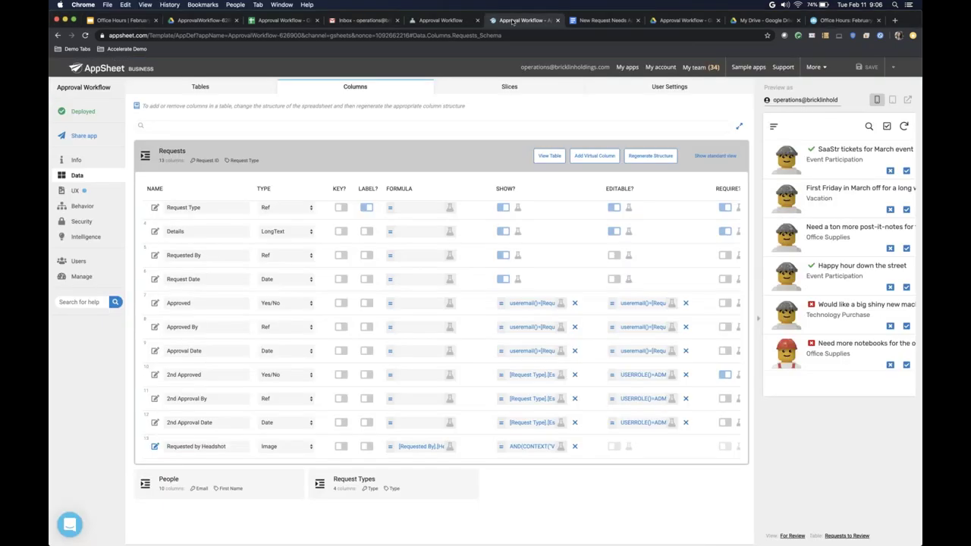
Step: Collapse the Requests column list, zoom the editor to 110%, and view the running app
left_click(416, 157)
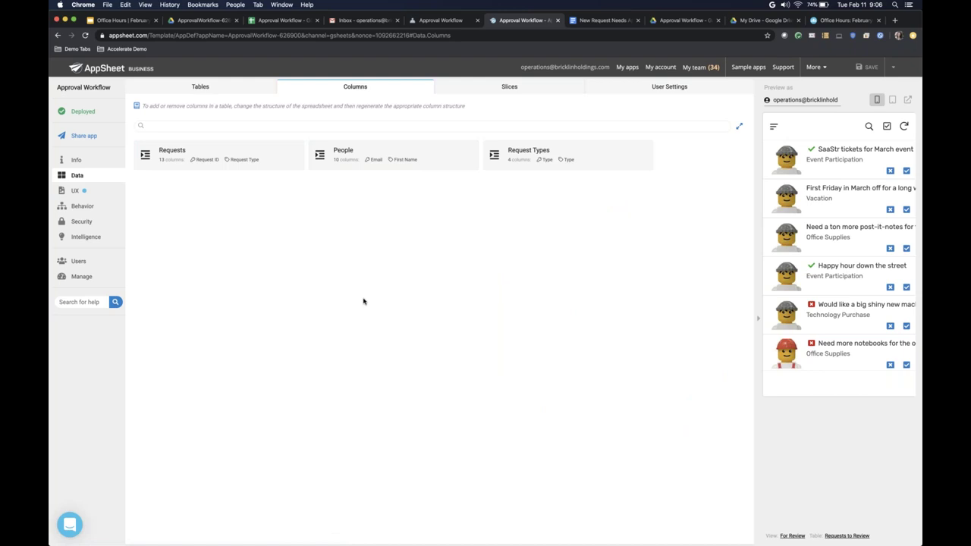
key("super+equal")
key("super+equal")
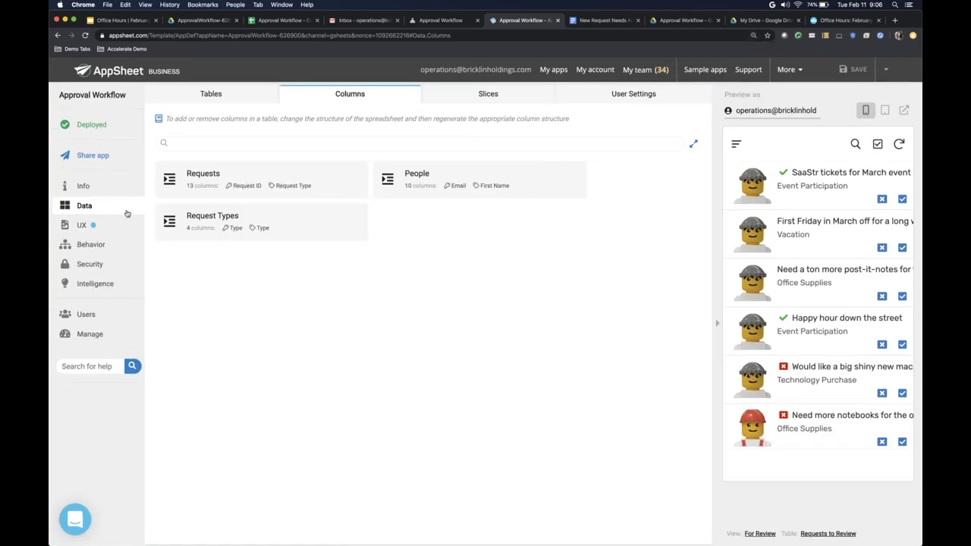
left_click(442, 21)
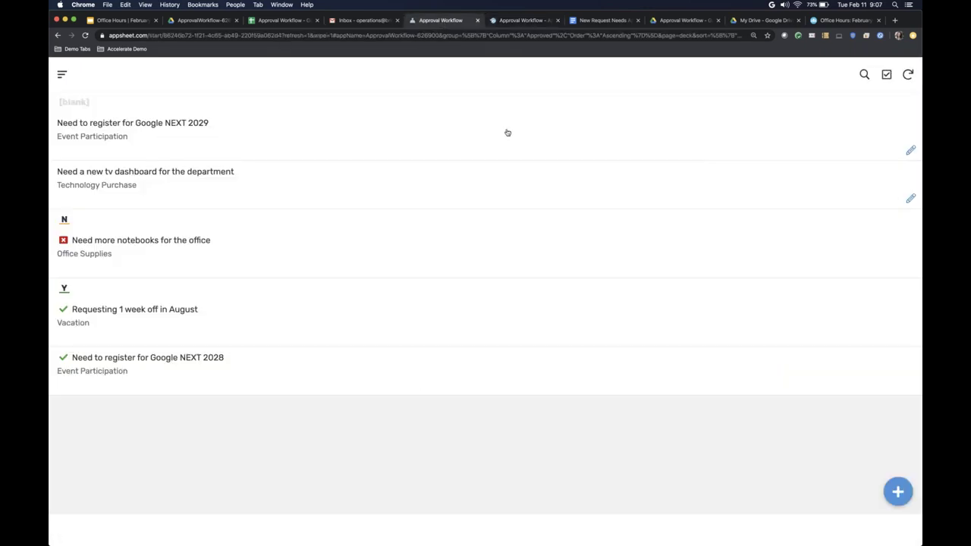
left_click(524, 21)
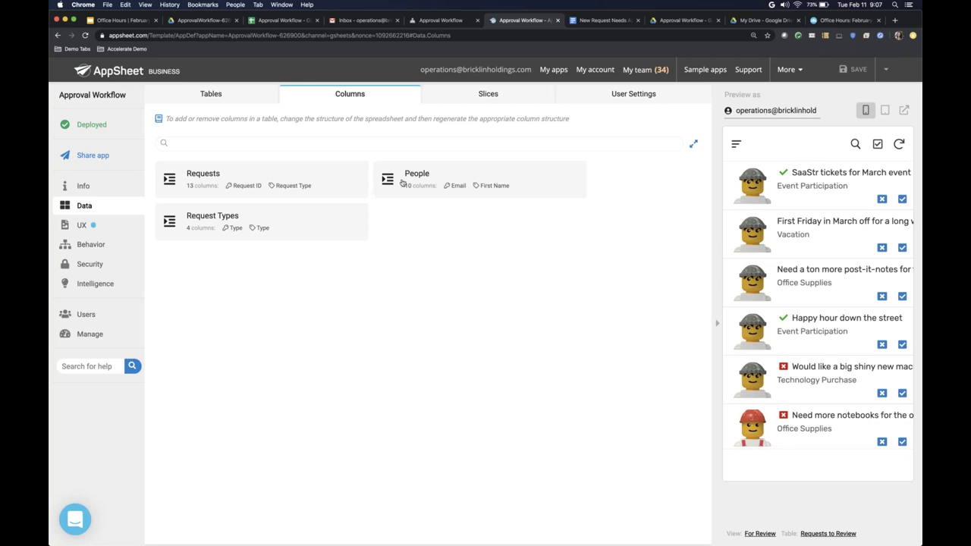
left_click(189, 92)
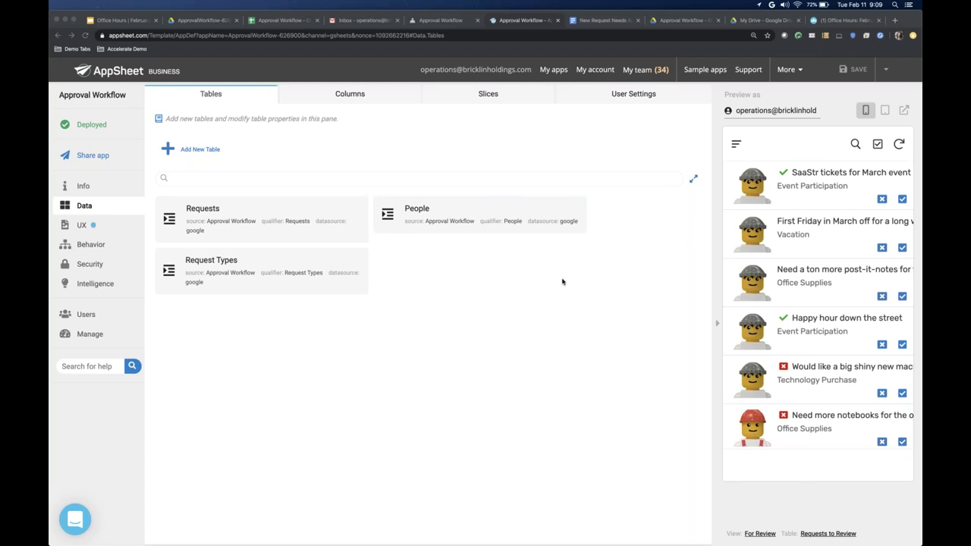
Step: Scroll through the table preview list, then return to the Columns view
scroll(753, 280, "down", 3)
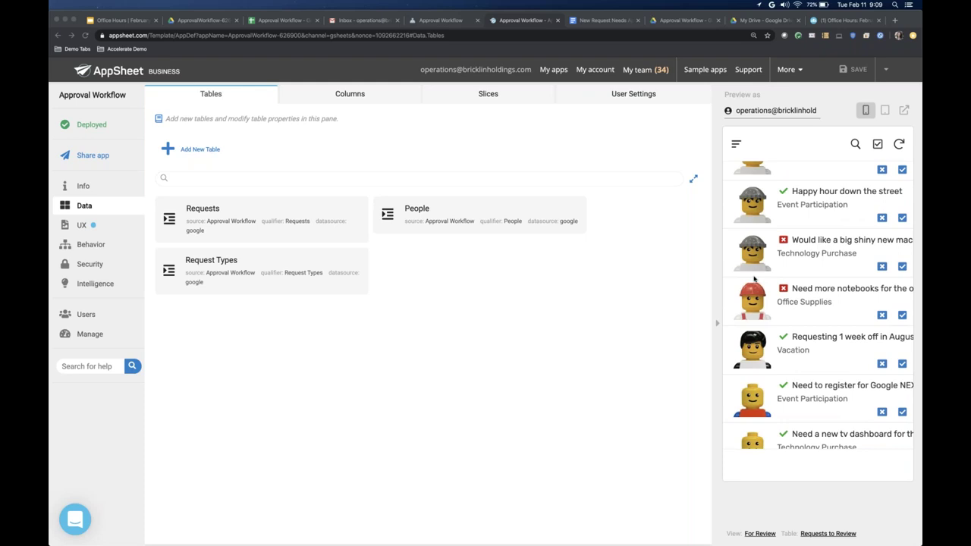
scroll(803, 328, "up", 3)
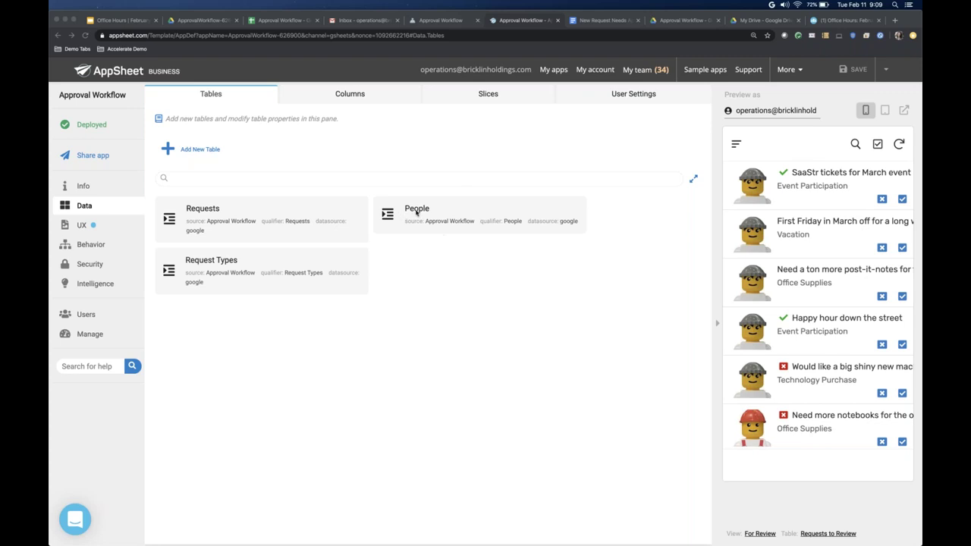
left_click(355, 91)
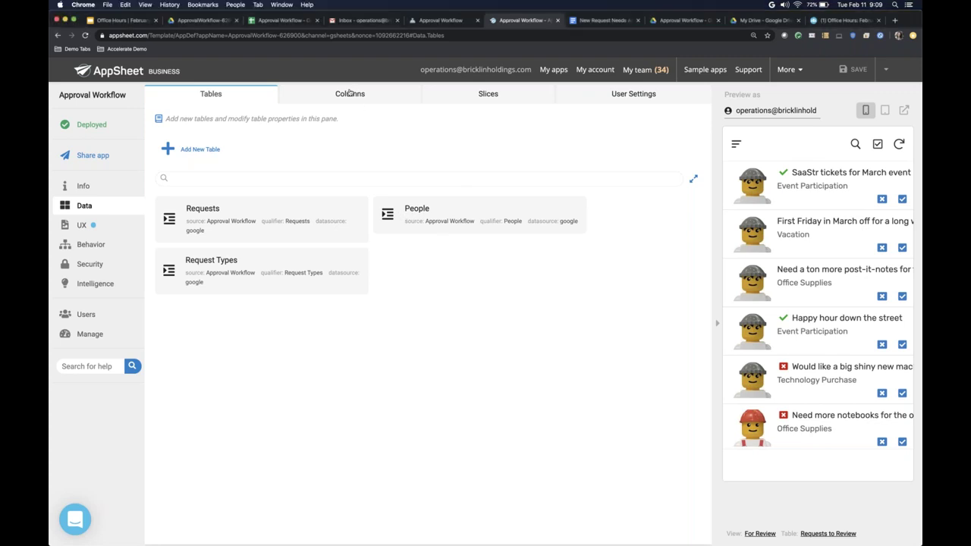
Step: Review the People table's columns, then expand the Requests table's column definitions
left_click(469, 220)
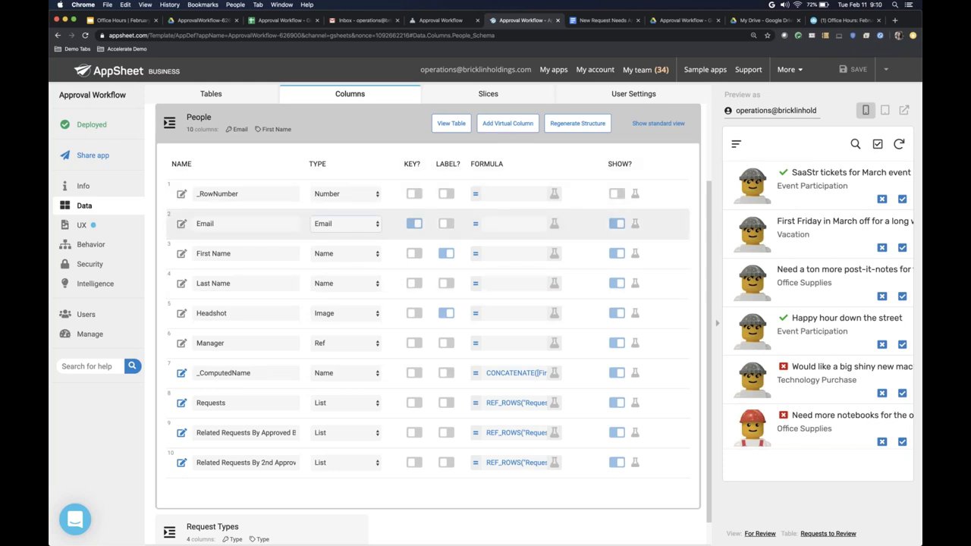
scroll(300, 168, "up", 3)
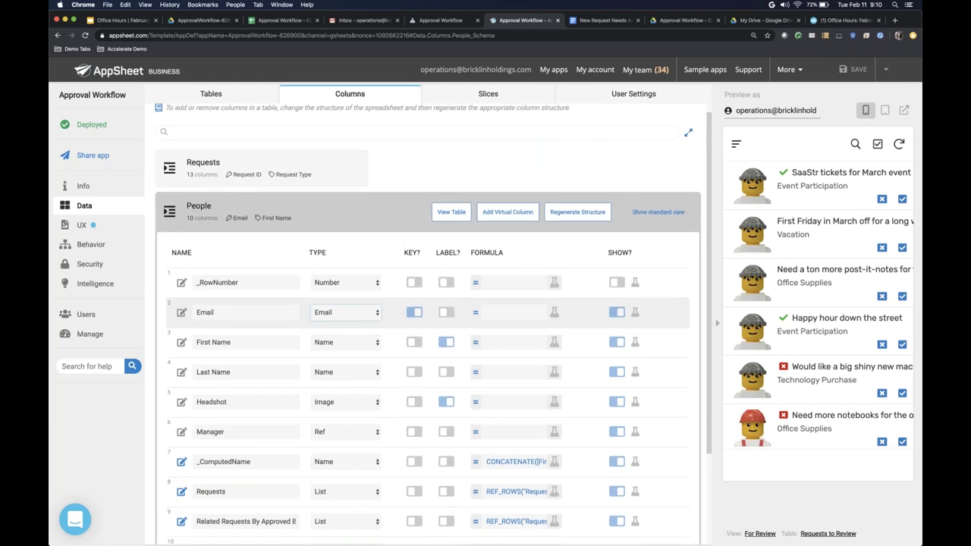
left_click(299, 168)
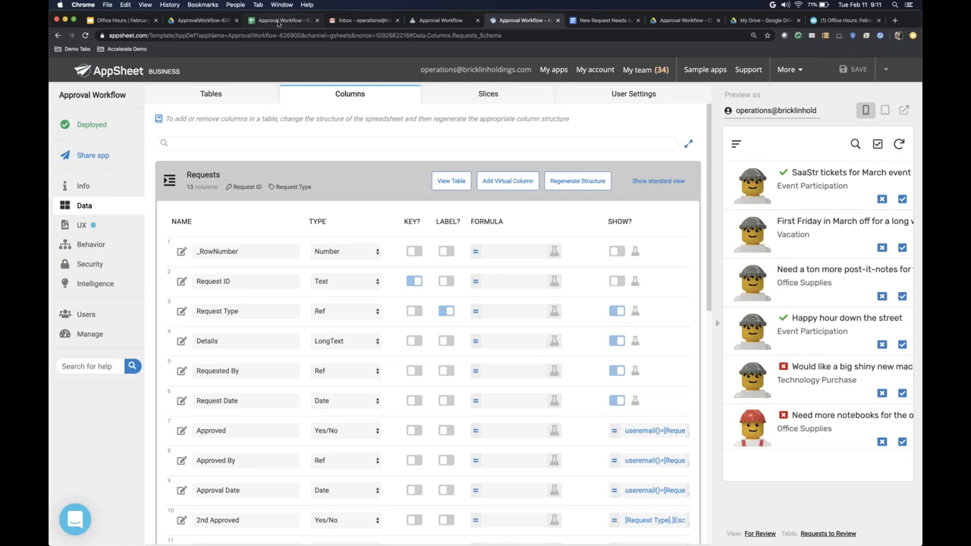
left_click(279, 22)
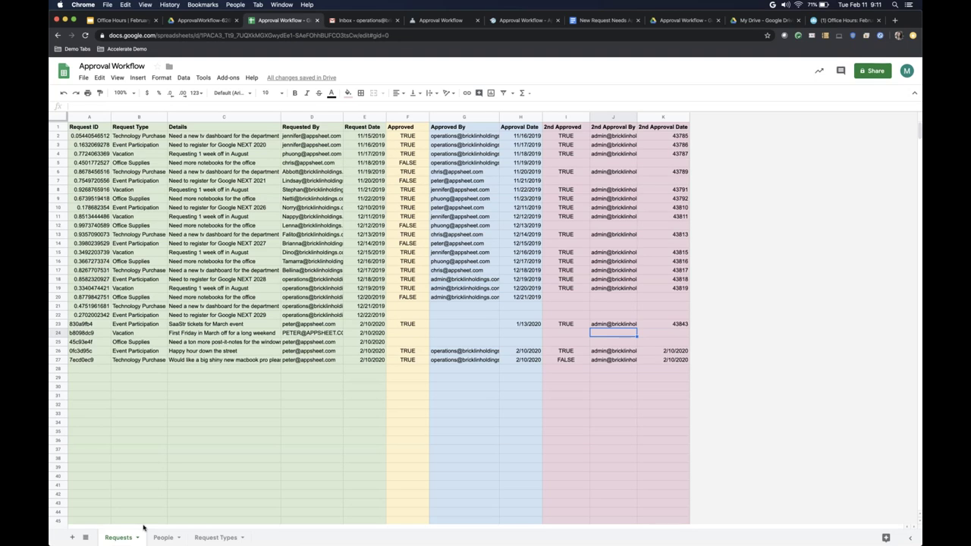
Step: Zoom in and look over the People sheet's emails and managers
key("super+equal")
key("super+equal")
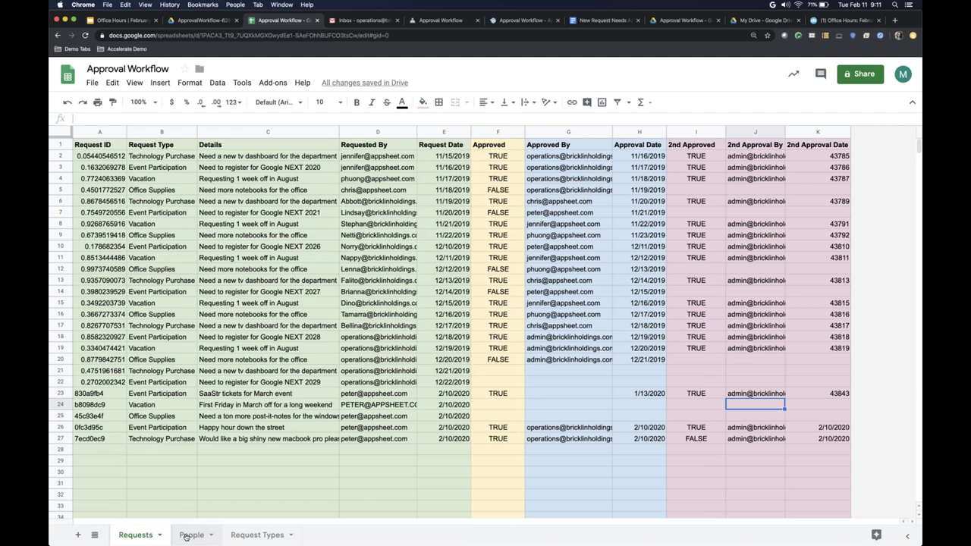
left_click(191, 535)
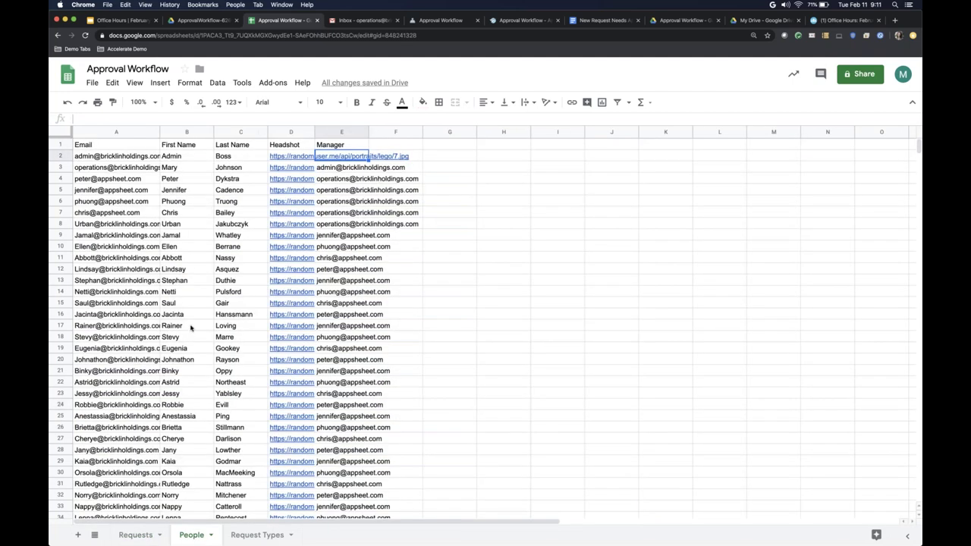
scroll(190, 326, "down", 3)
scroll(191, 327, "up", 3)
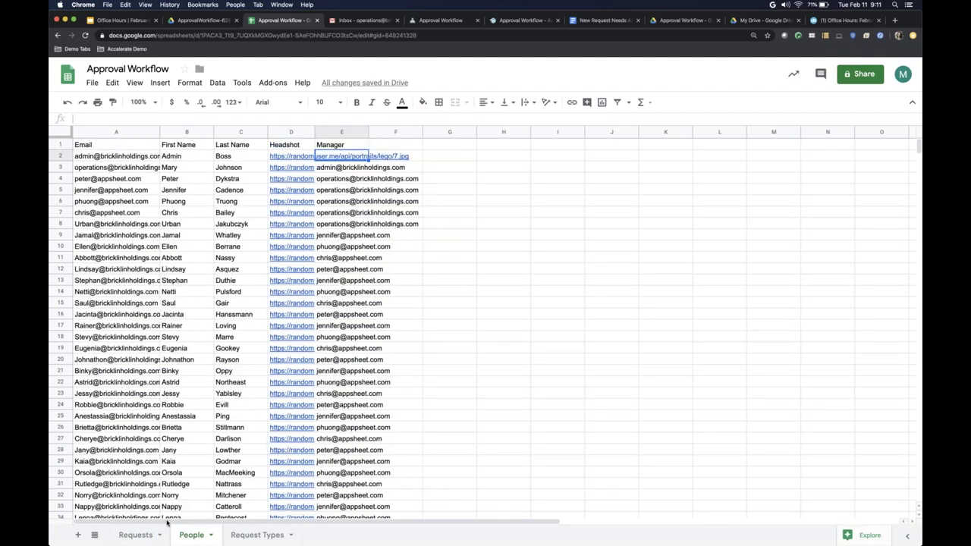
Step: On the Requests sheet, select the empty rows 28 and 30 below the data
left_click(137, 535)
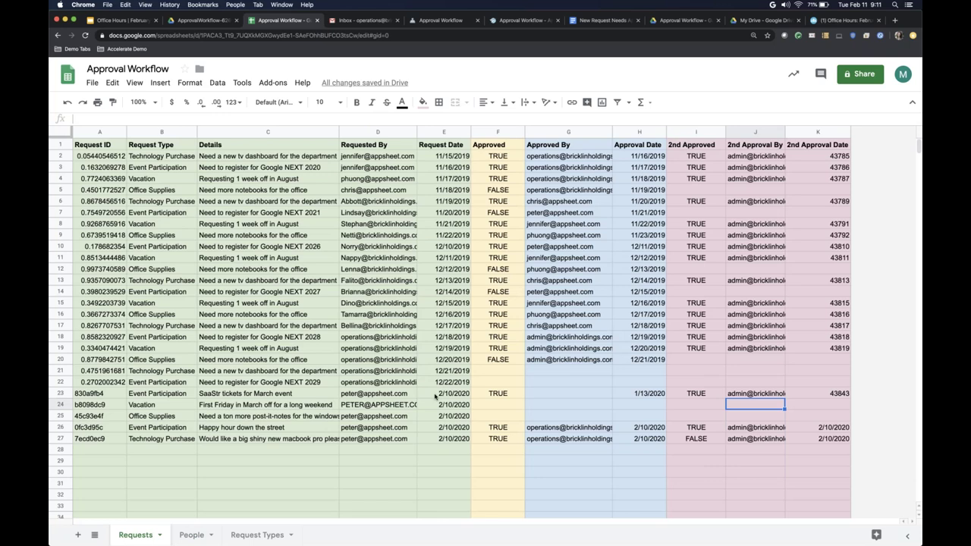
left_click(60, 449)
left_click(60, 472)
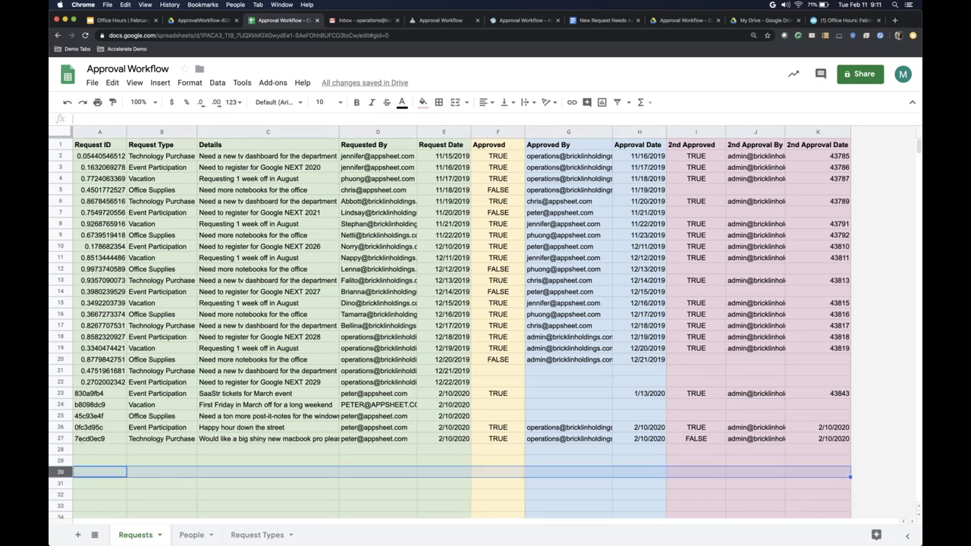
left_click(257, 535)
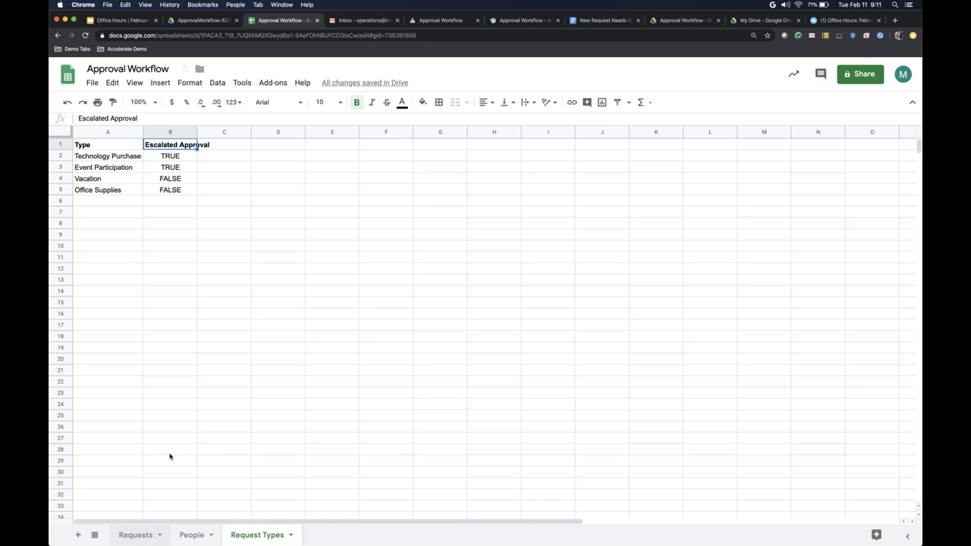
Step: Highlight the four request types and the two TRUE Escalated Approval flags, then return to AppSheet
left_click_drag(119, 158, 126, 187)
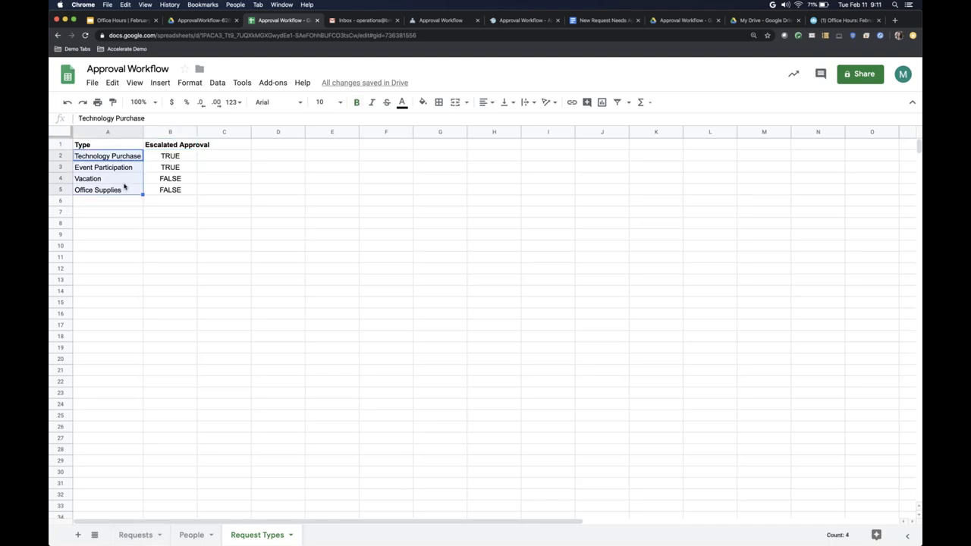
left_click(168, 147)
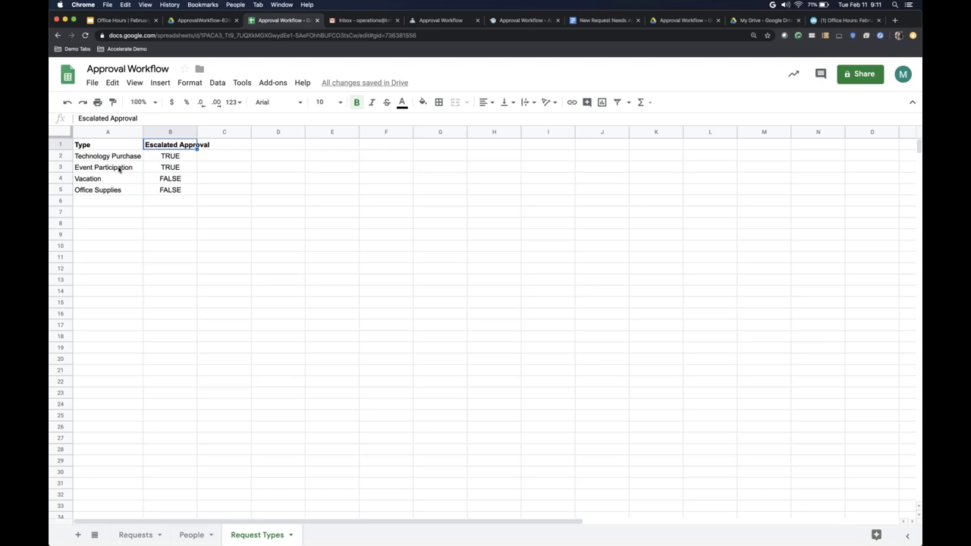
left_click_drag(170, 157, 171, 168)
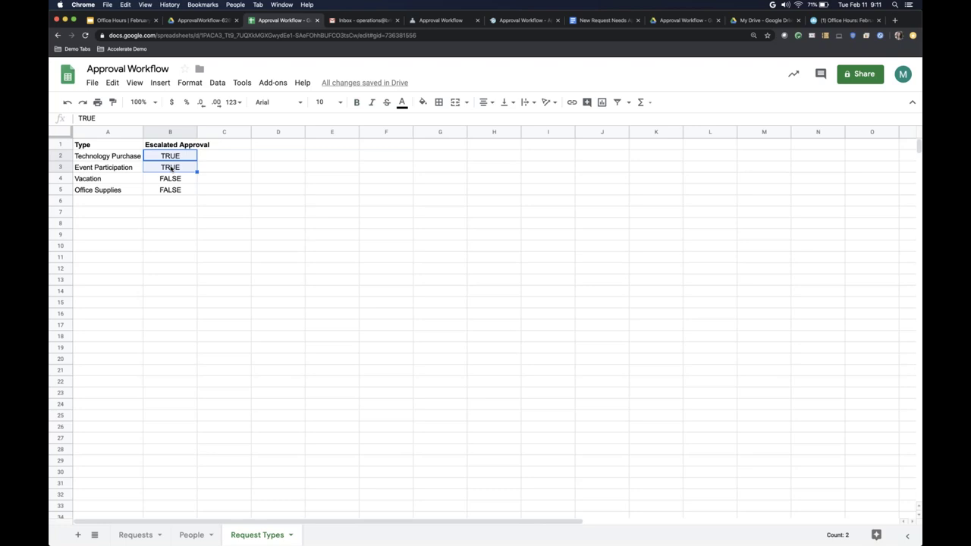
left_click_drag(122, 183, 158, 191)
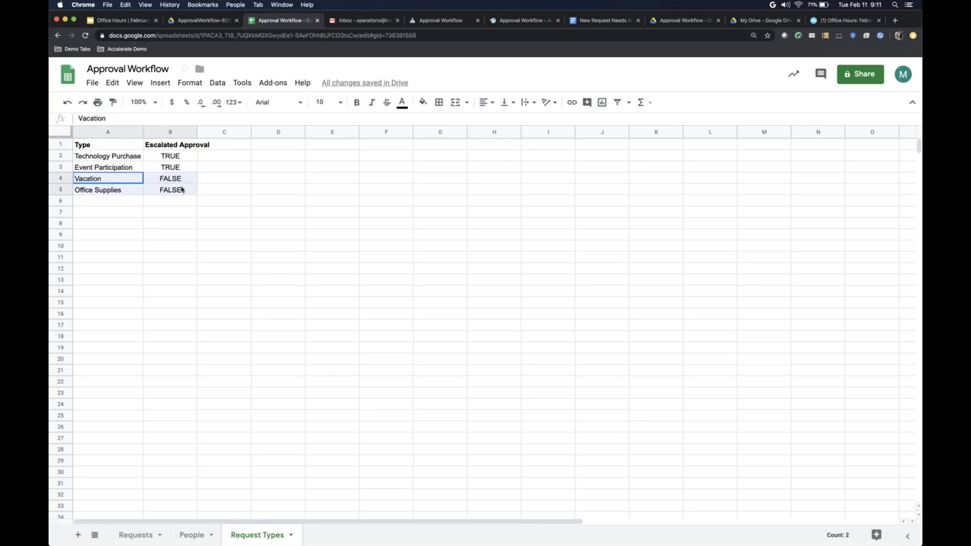
left_click(209, 188)
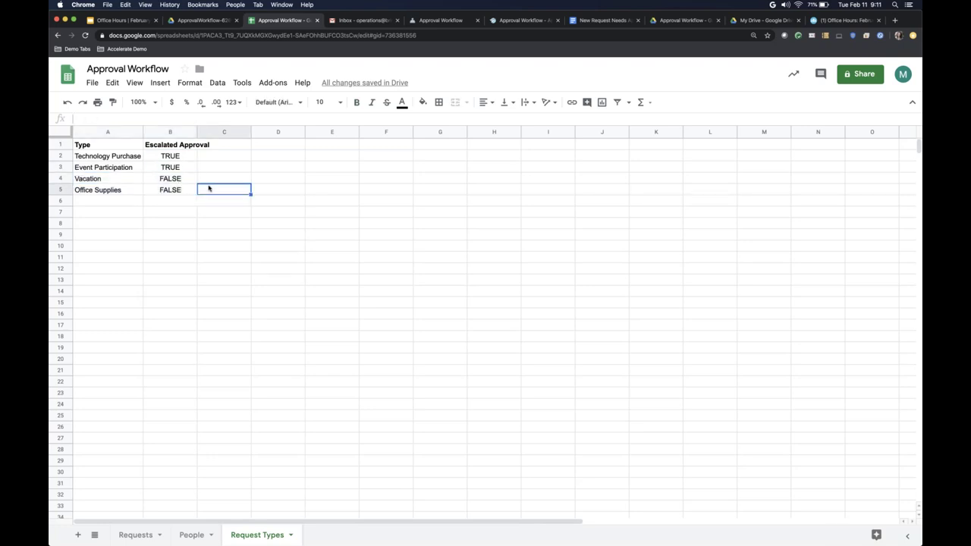
left_click_drag(307, 21, 478, 21)
left_click(503, 22)
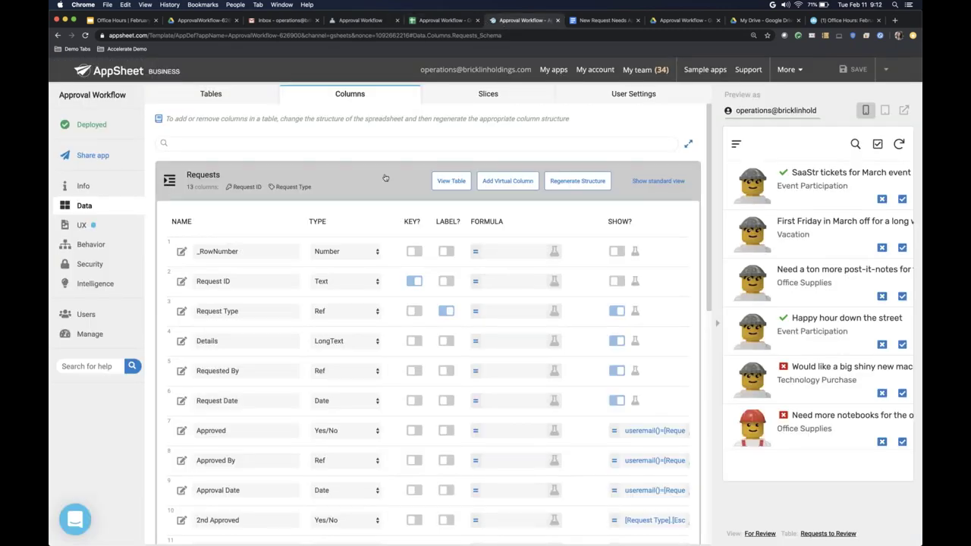
Step: Collapse the Requests and People column lists and bring the AppSheet editor forward
left_click(341, 185)
left_click(304, 222)
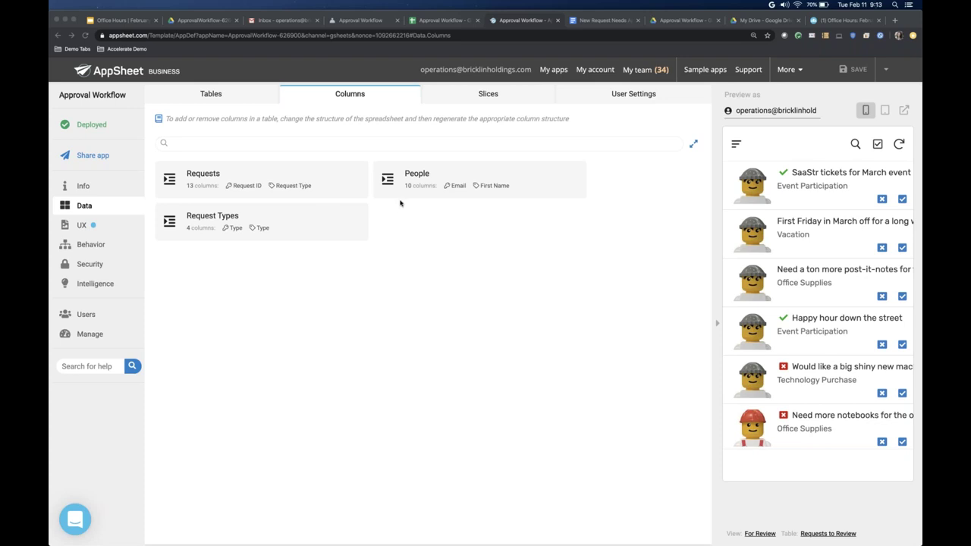
left_click(416, 234)
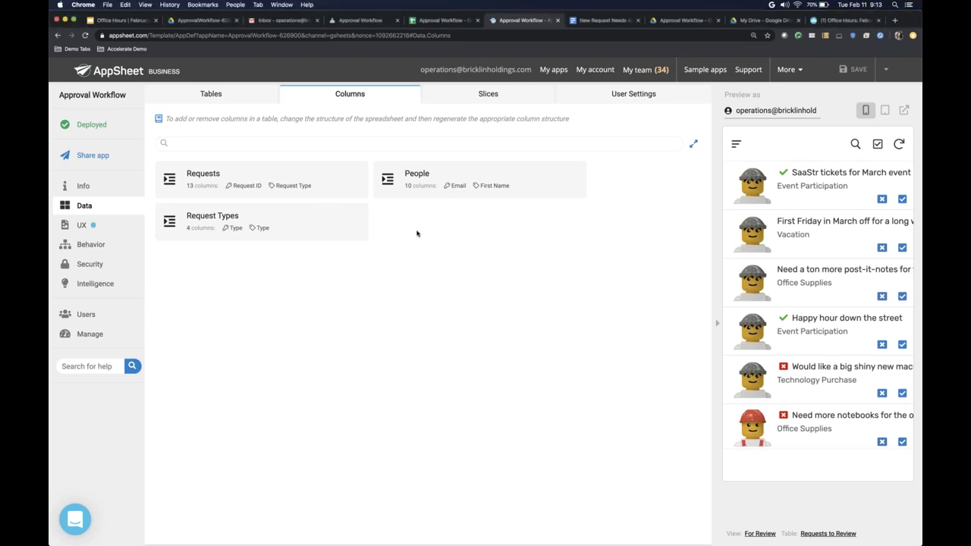
Step: Expand the People table and keep the Headshot column's type as Image
left_click(440, 179)
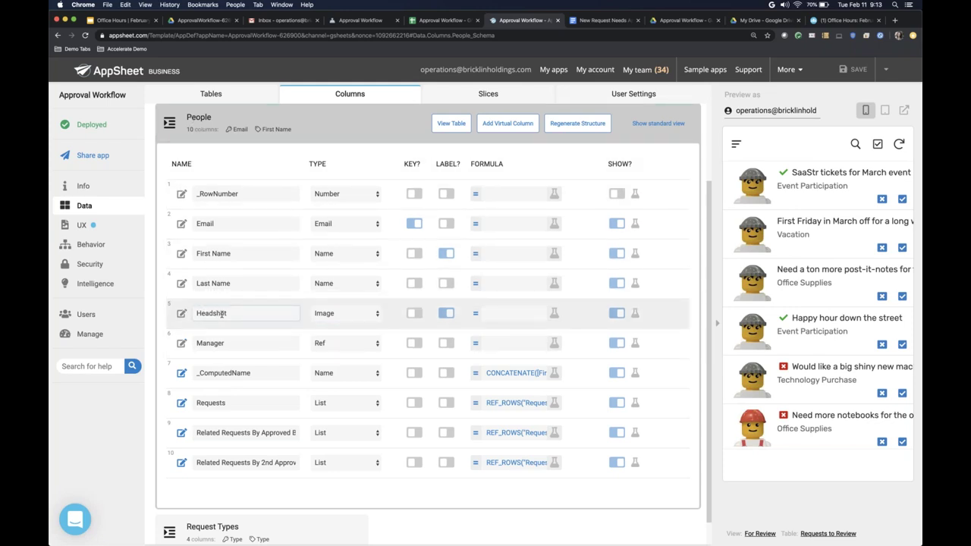
left_click(359, 318)
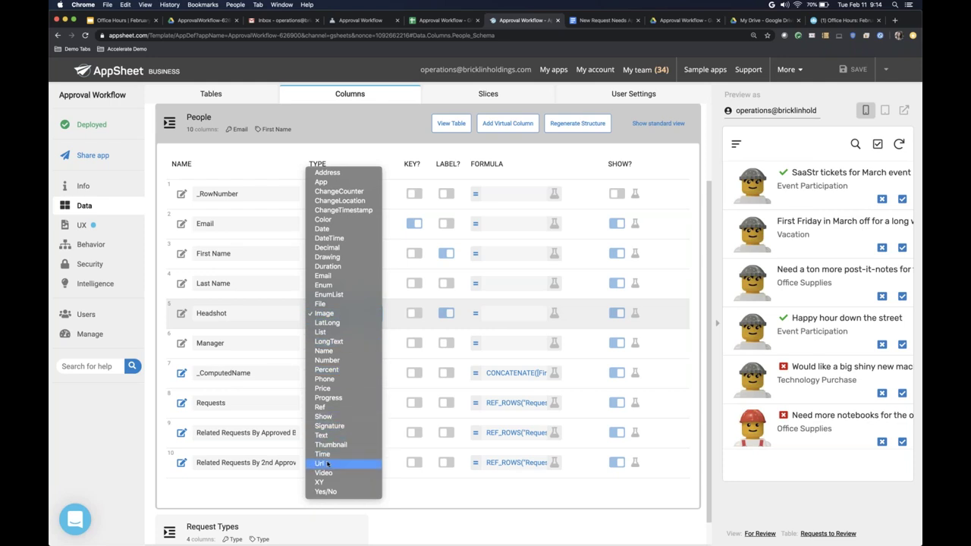
left_click(324, 315)
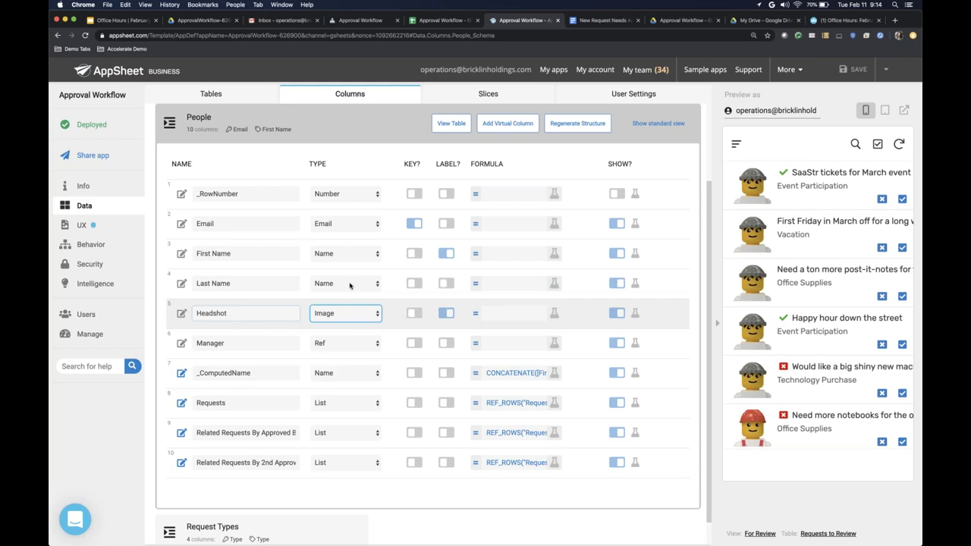
left_click(355, 316)
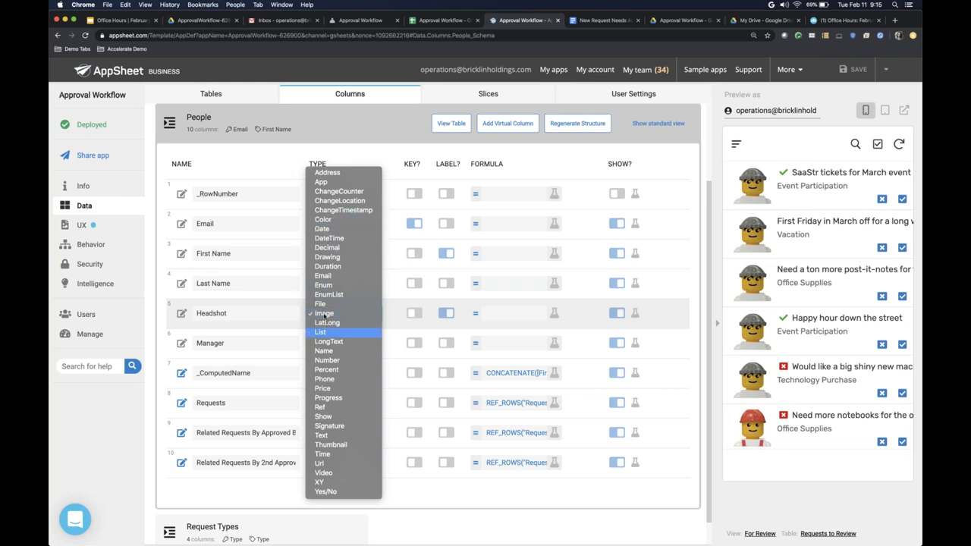
Step: Close the Headshot type list leaving Image, collapse People, and open the spreadsheet's People sheet
left_click(161, 304)
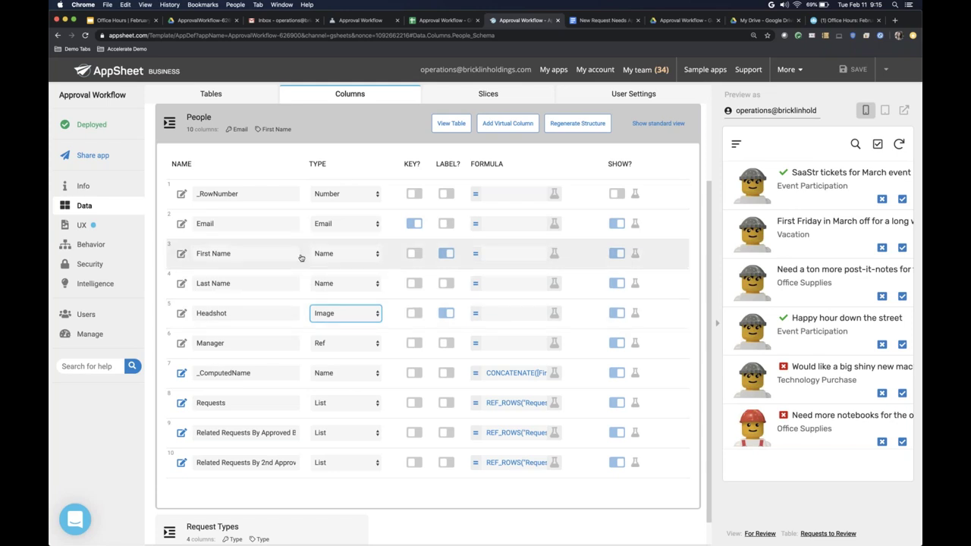
scroll(304, 256, "up", 3)
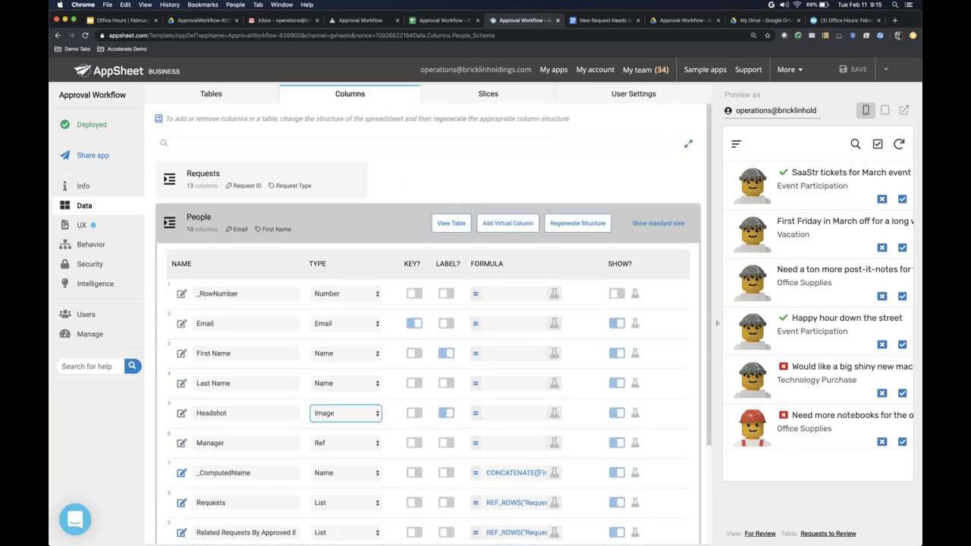
left_click(347, 220)
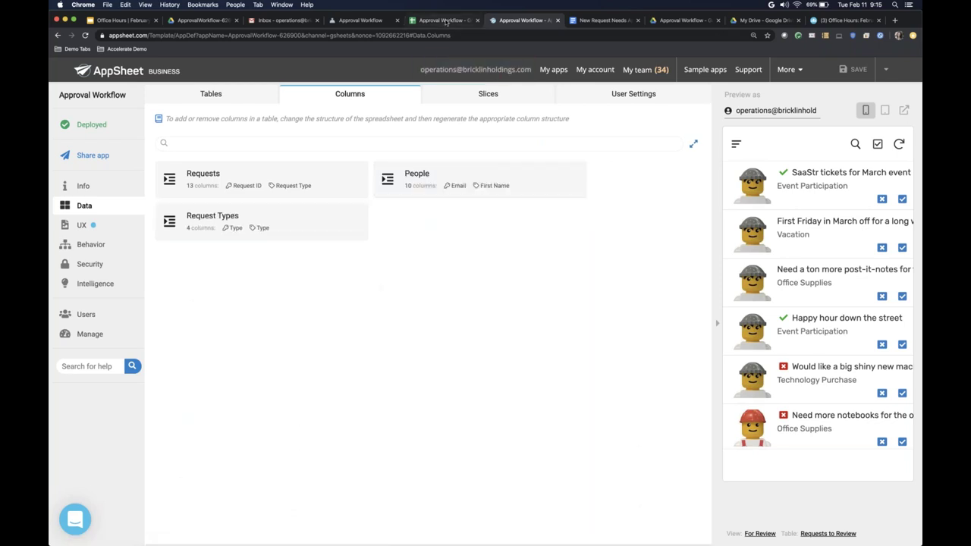
left_click(446, 22)
left_click(191, 535)
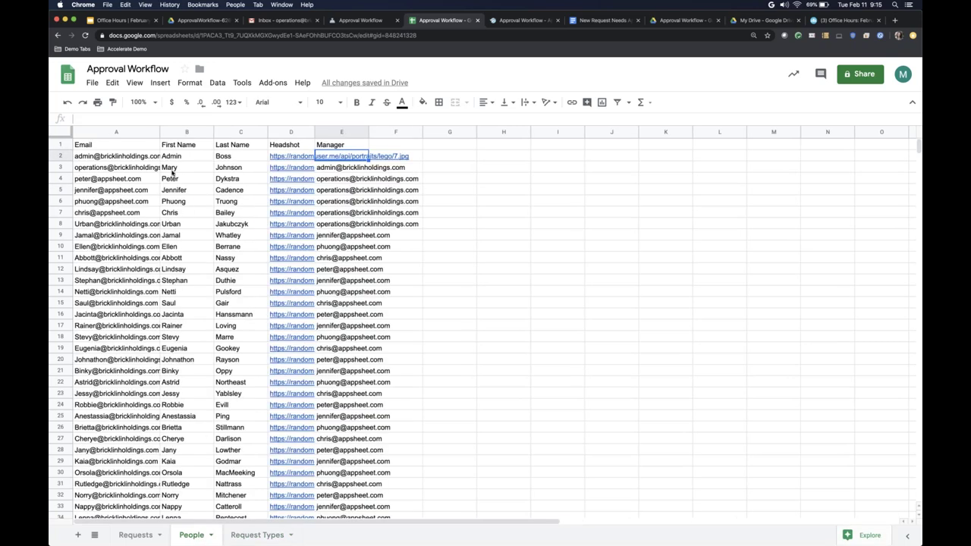
Step: Check the Requests sheet's Requested By column, then bold the People header row A1:E1
left_click(134, 535)
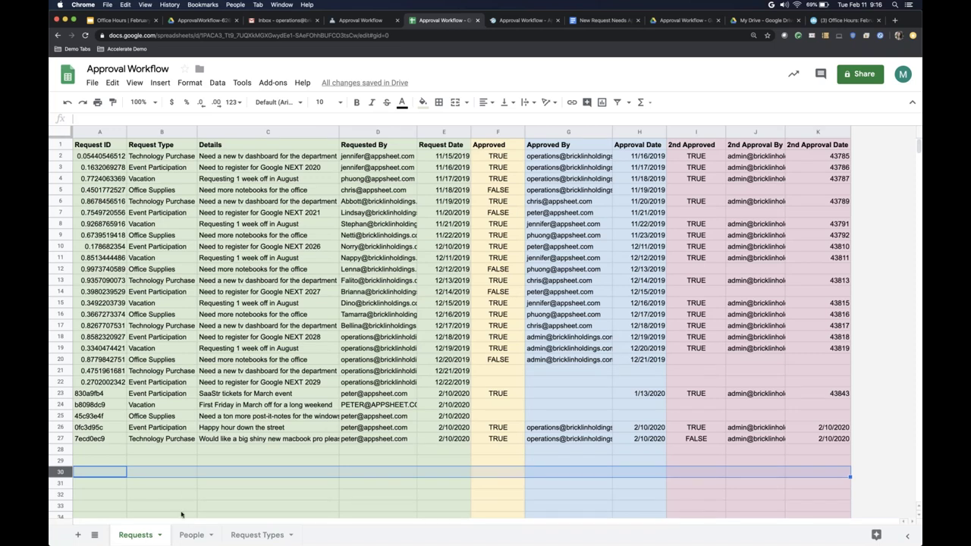
left_click(380, 132)
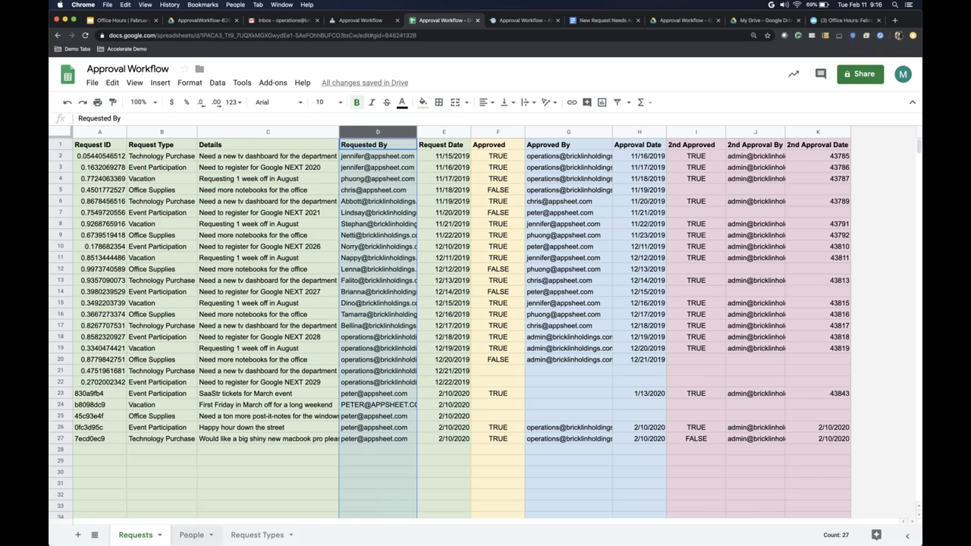
left_click(191, 536)
key("ctrl+a")
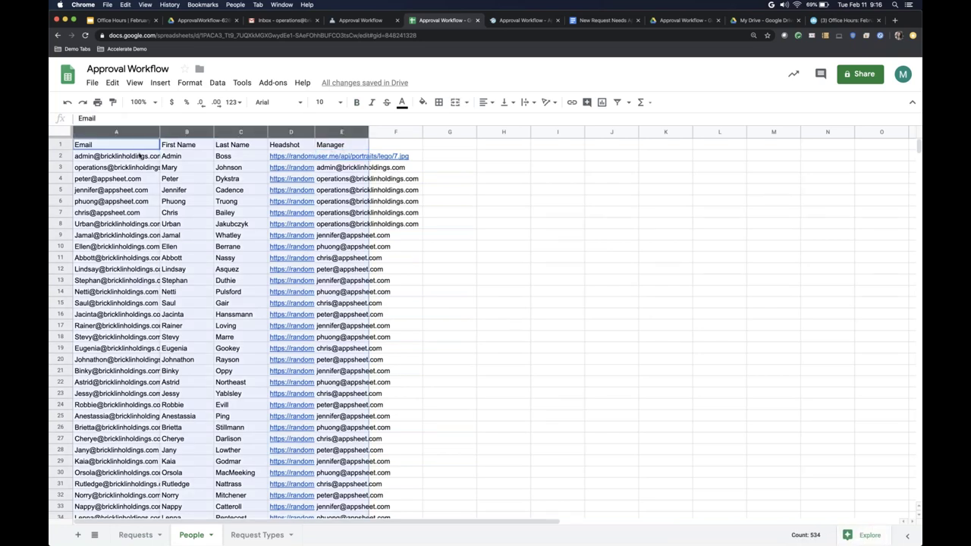
left_click(115, 236)
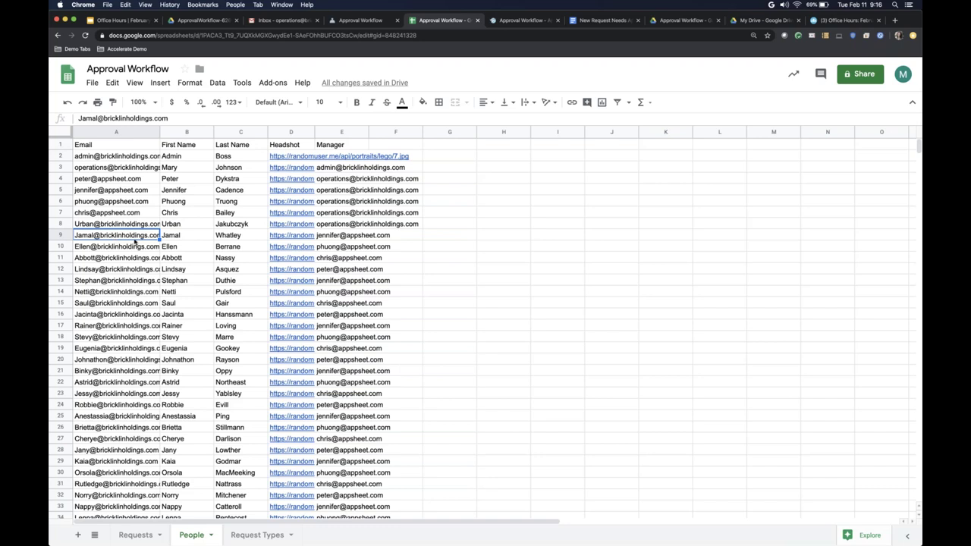
left_click(124, 147)
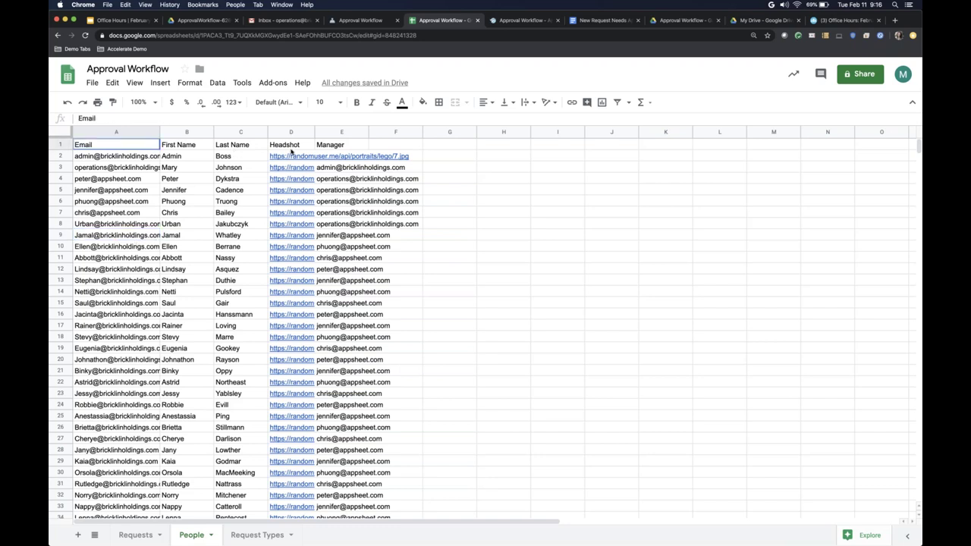
left_click(325, 145, "shift")
key("super+b")
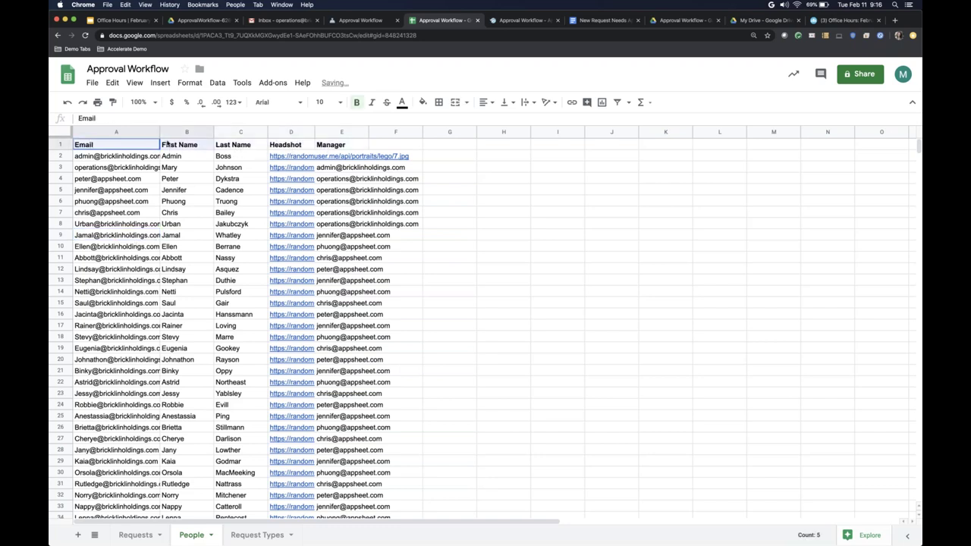
Step: Compare People emails with the Requests sheet's Request ID and Requested By values D23:D27
left_click_drag(124, 146, 186, 168)
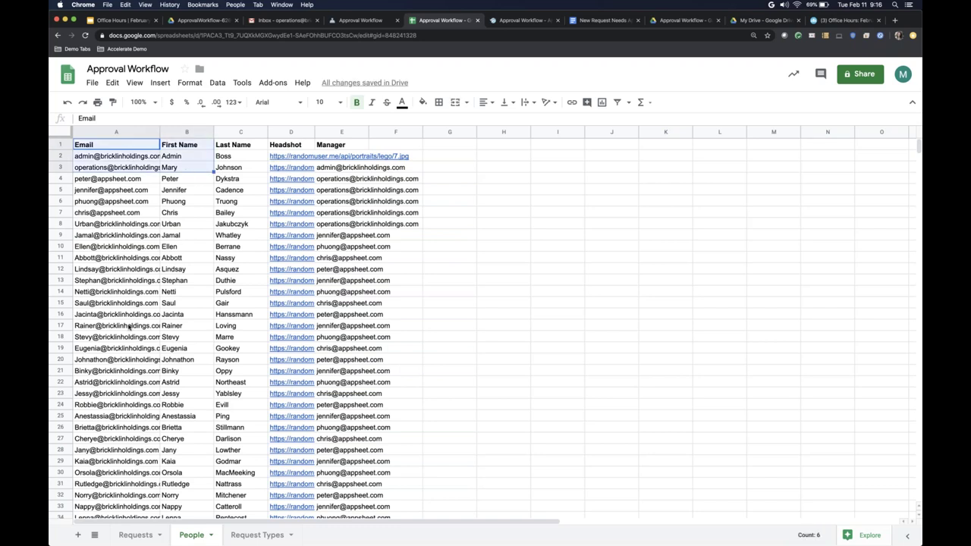
left_click(133, 133)
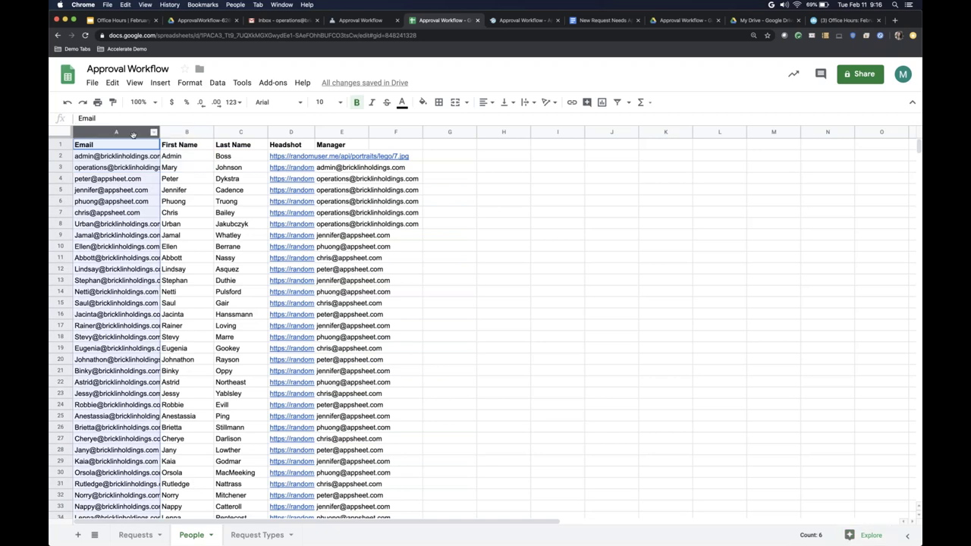
left_click(135, 535)
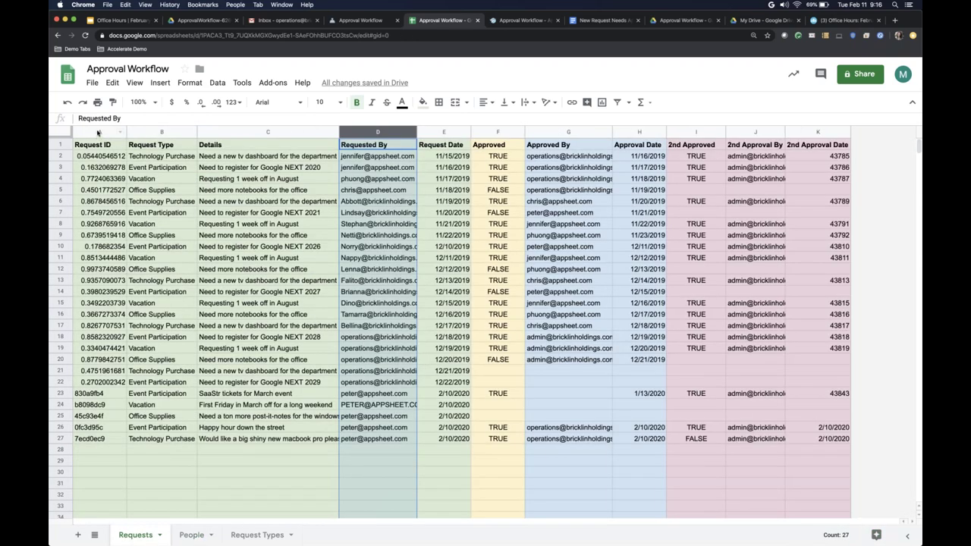
left_click(97, 133)
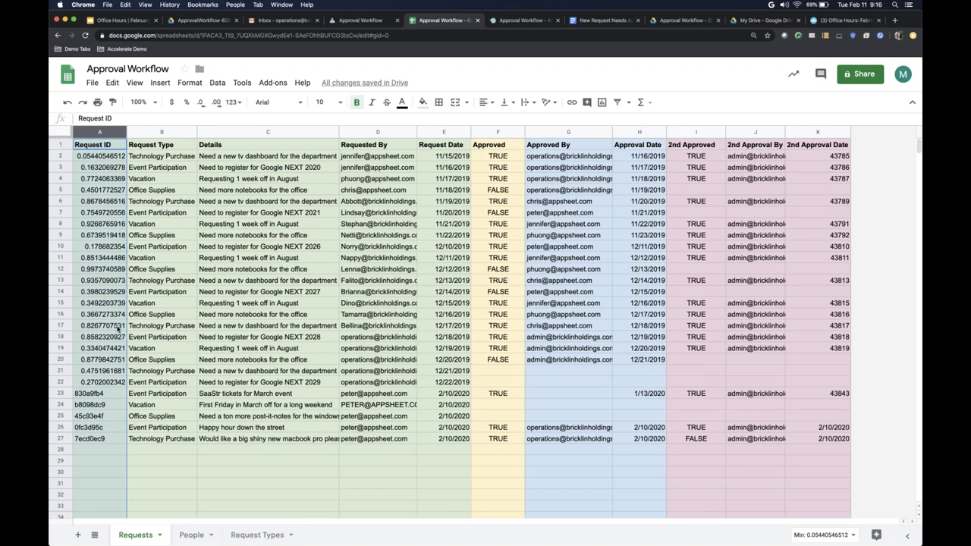
left_click(189, 535)
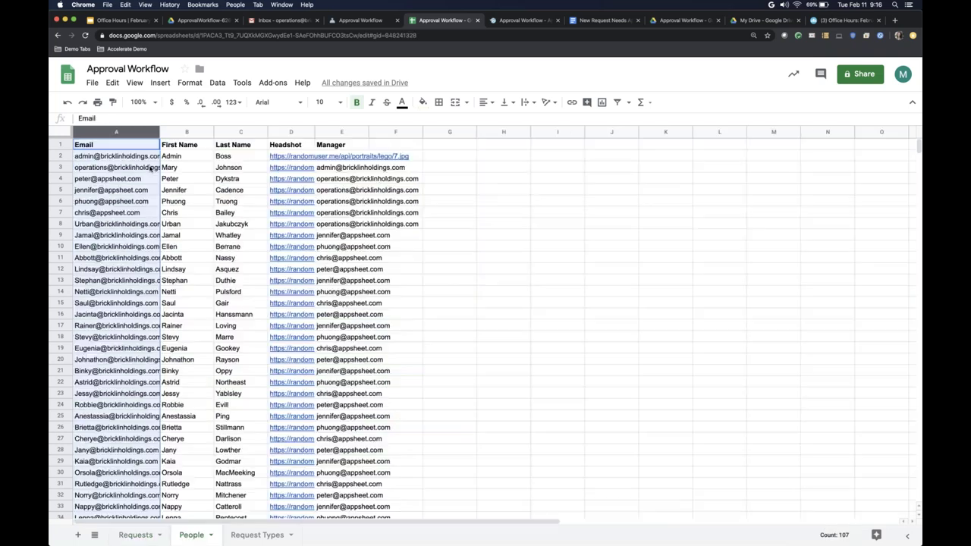
left_click(136, 170)
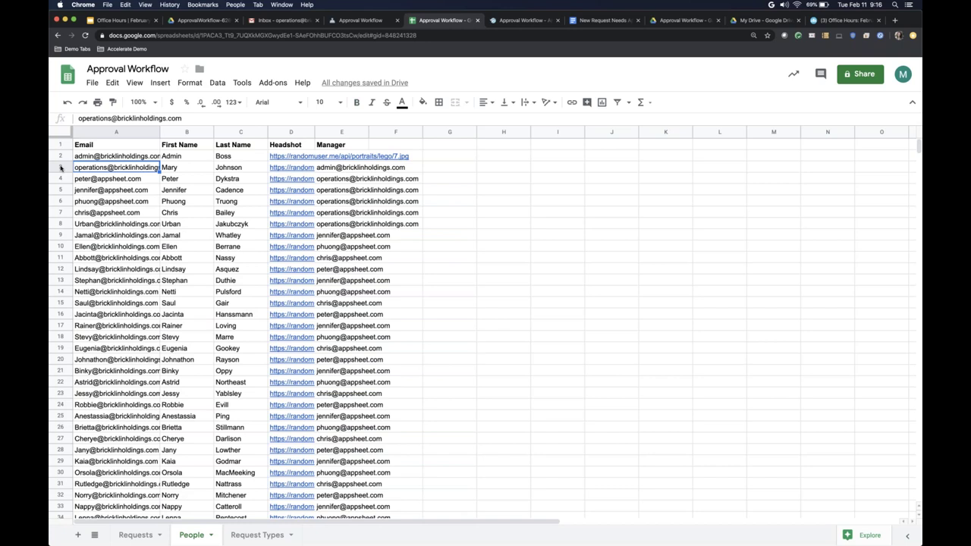
left_click(61, 168)
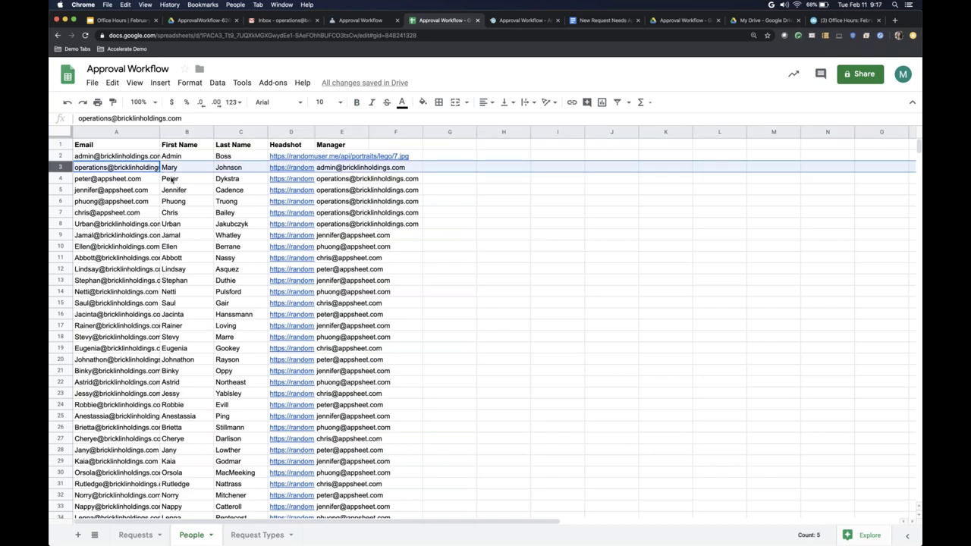
left_click(137, 535)
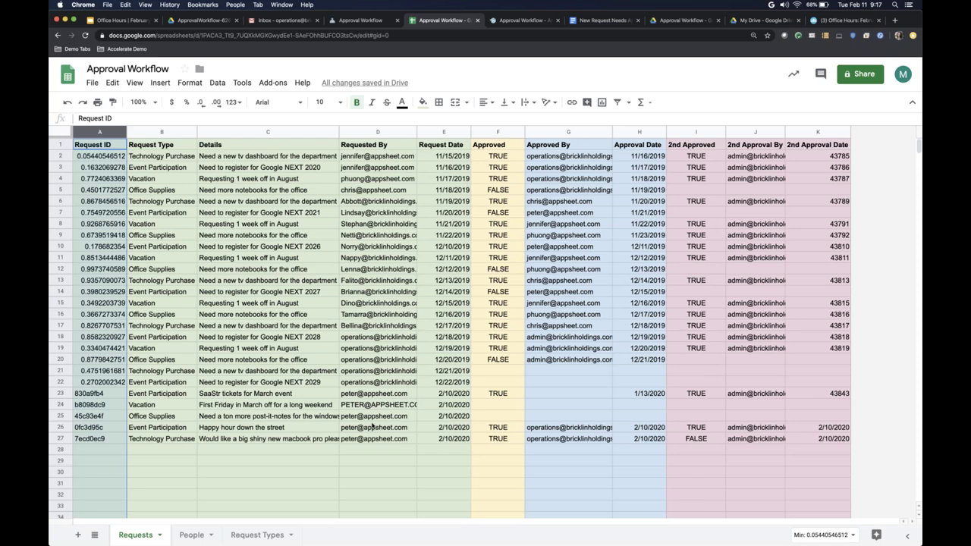
left_click_drag(373, 393, 373, 439)
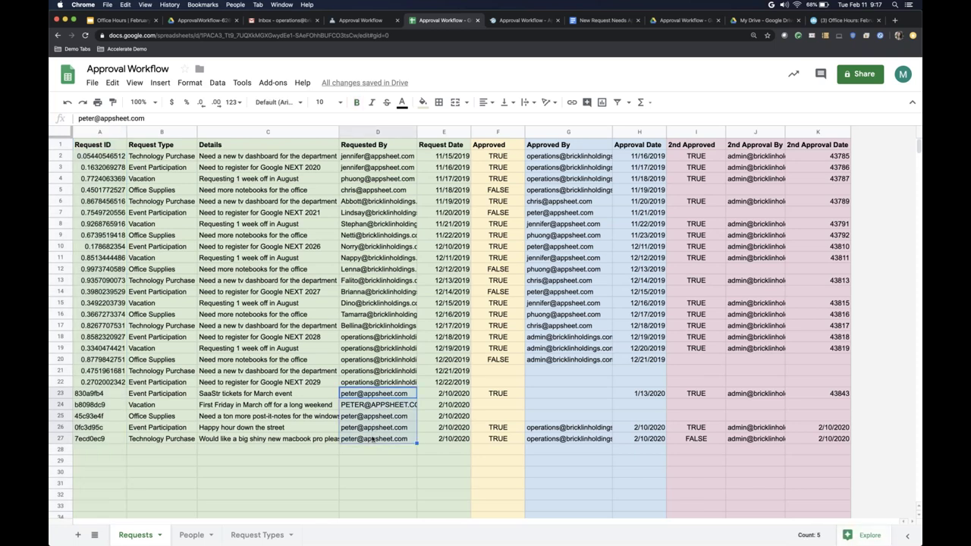
Step: Confirm the Requests table's Requested By column is a Ref with People as its source table
left_click(514, 23)
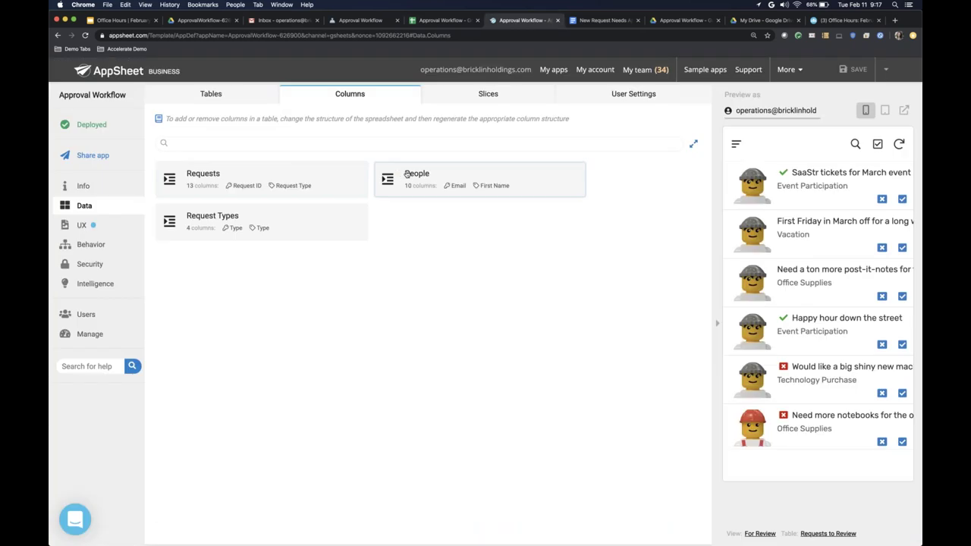
left_click(336, 175)
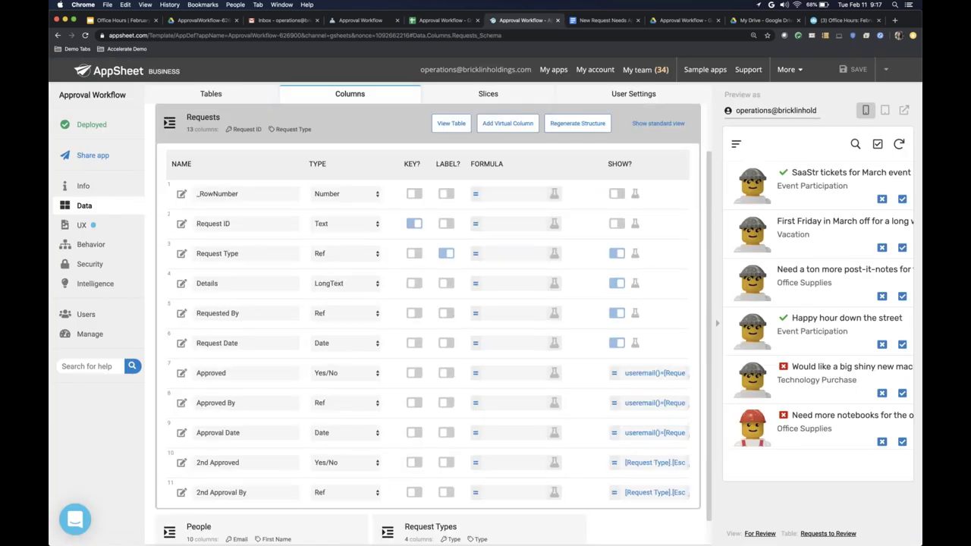
left_click(241, 313)
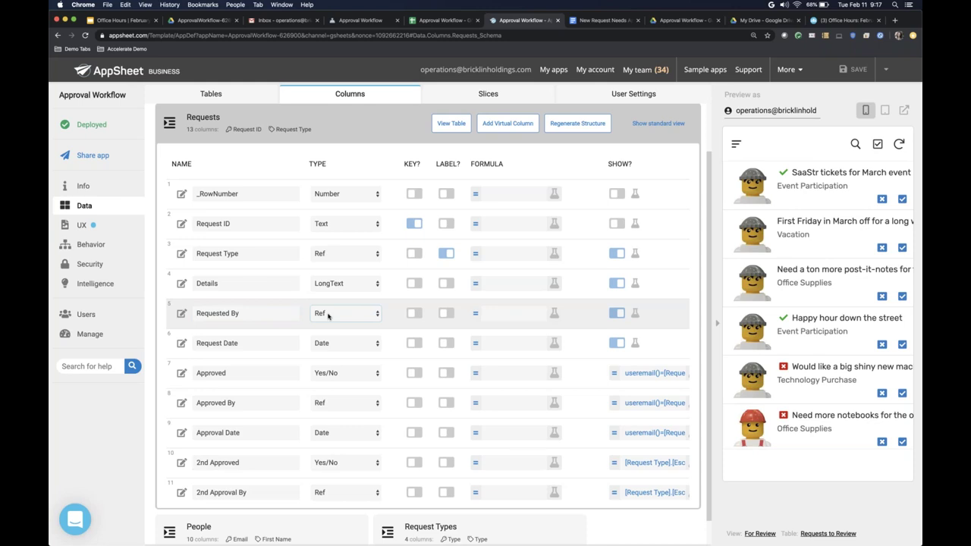
left_click(329, 315)
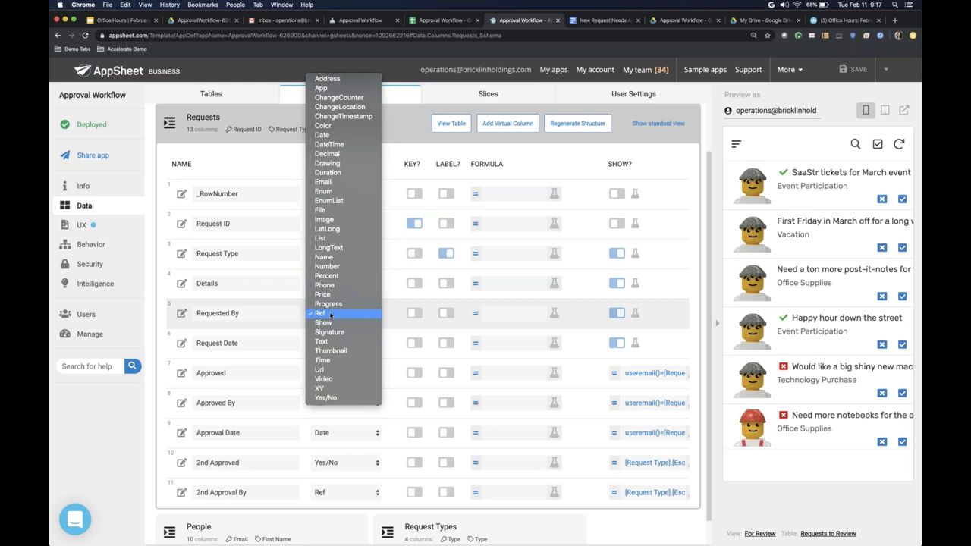
left_click(330, 314)
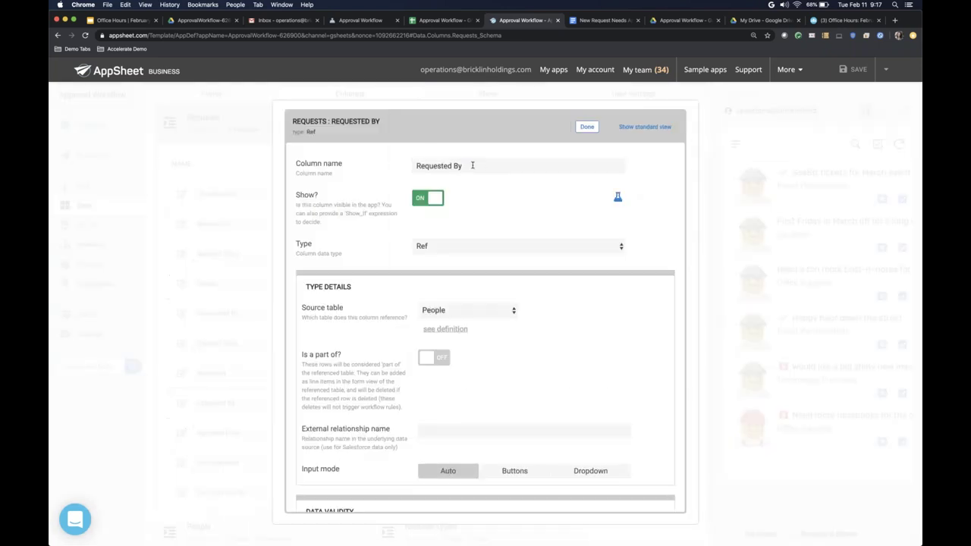
left_click(441, 311)
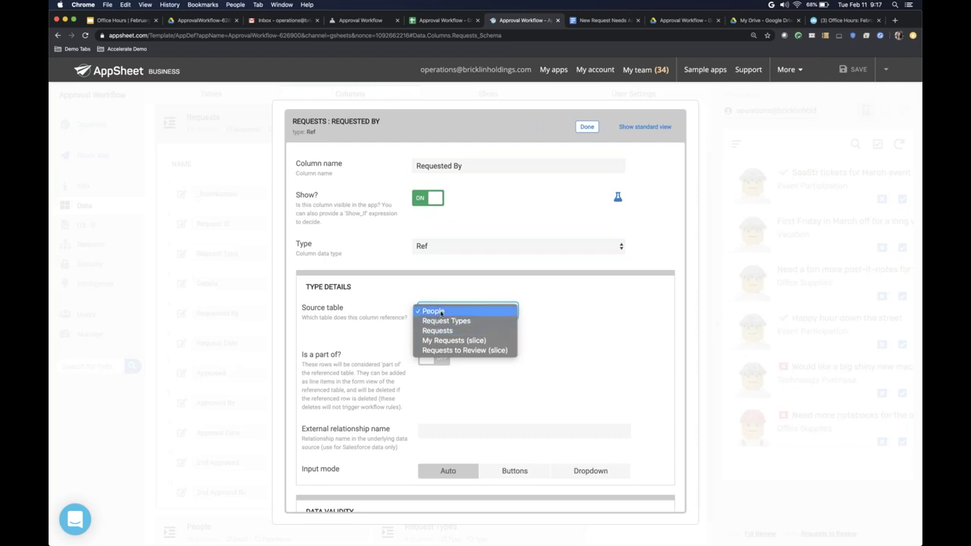
left_click(537, 295)
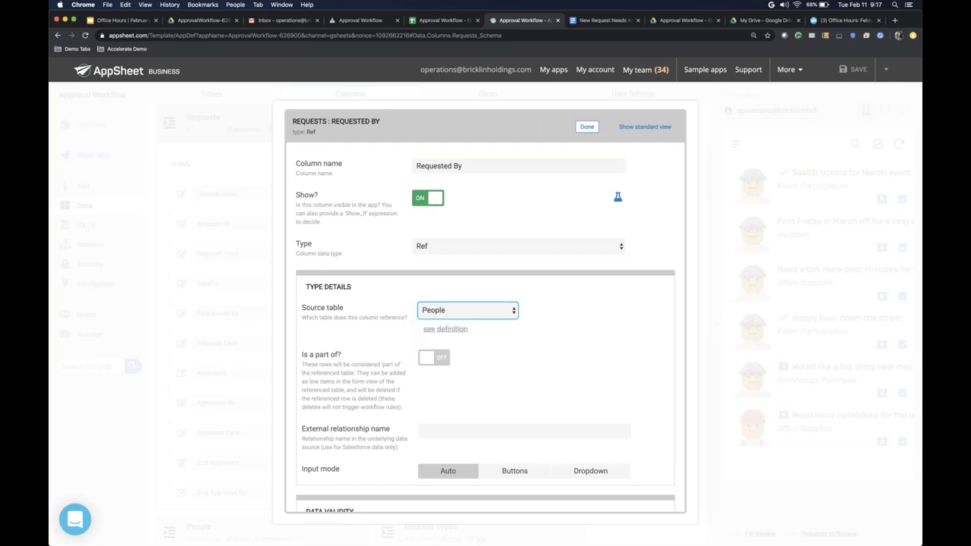
left_click(589, 128)
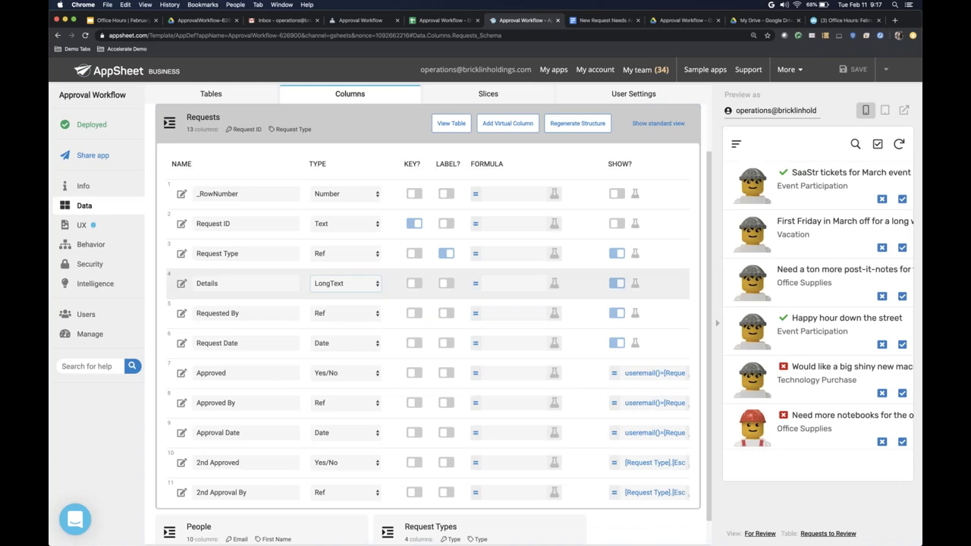
Step: View the SaaStr tickets request and requester profile in the preview, then expand the People table's columns
left_click(808, 195)
left_click(766, 332)
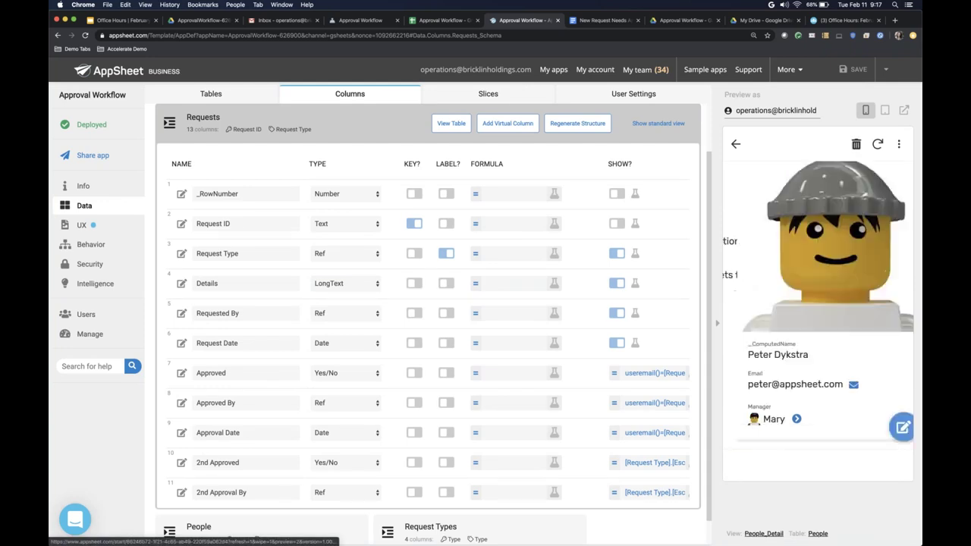
scroll(818, 304, "down", 3)
scroll(818, 346, "down", 3)
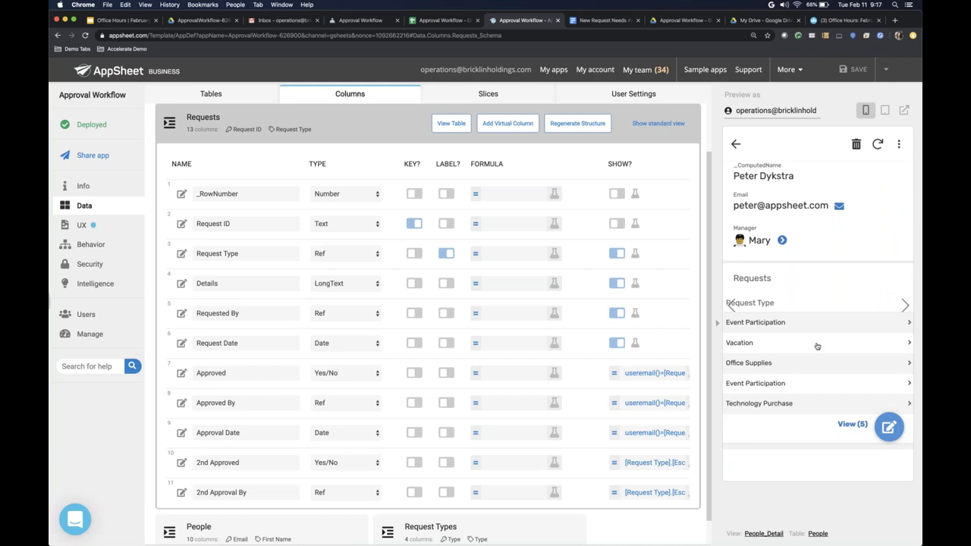
scroll(817, 346, "up", 5)
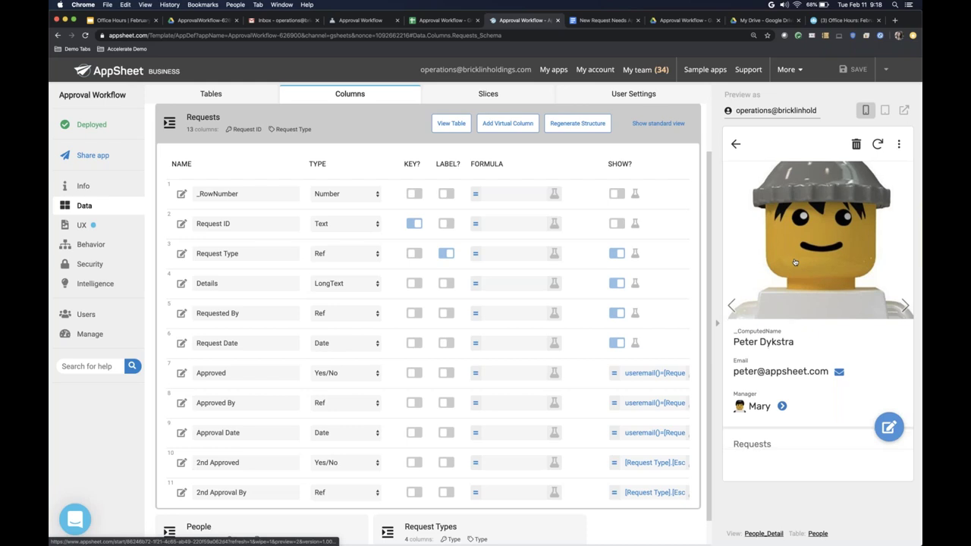
scroll(795, 262, "down", 5)
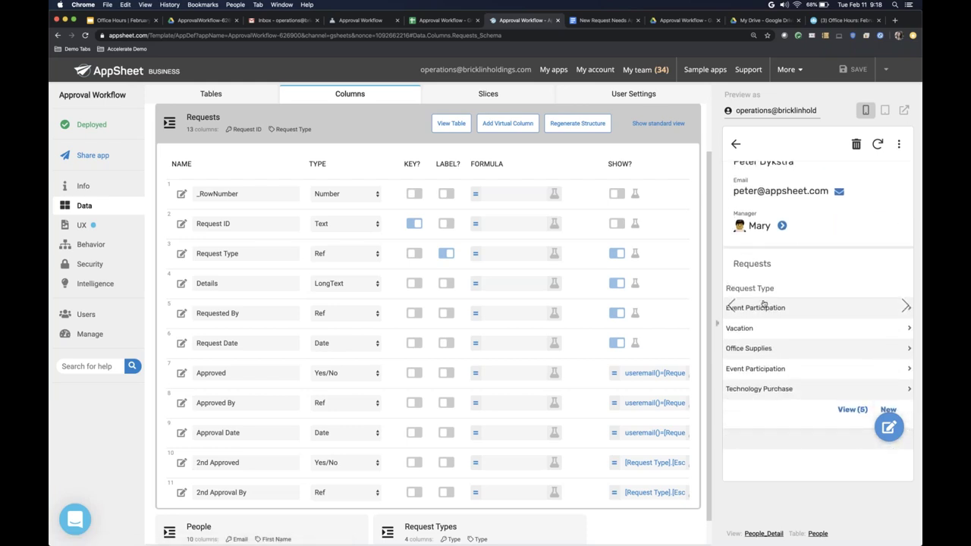
scroll(410, 455, "down", 2)
left_click(309, 523)
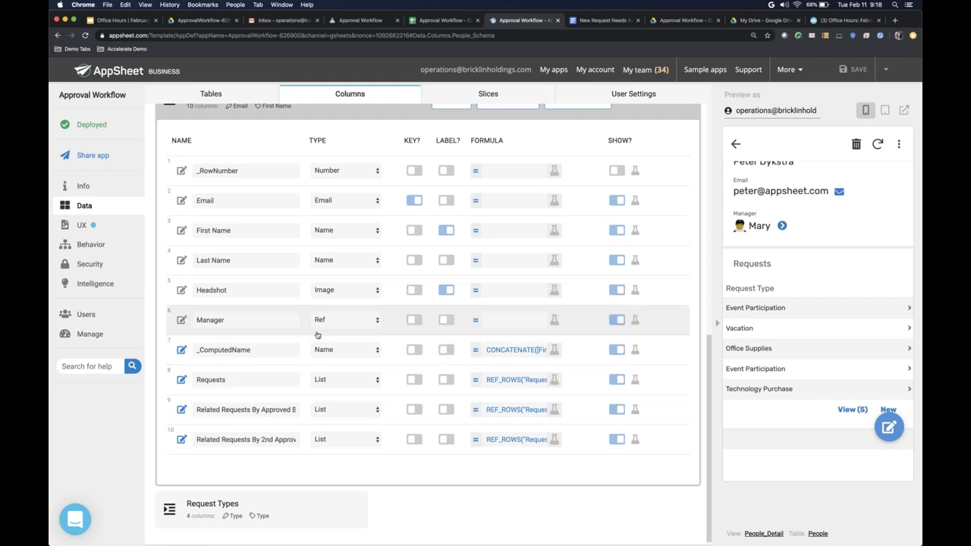
Step: Collapse the People and Requests column lists, leaving compact Requests, People and Request Types summaries
scroll(258, 250, "up", 1)
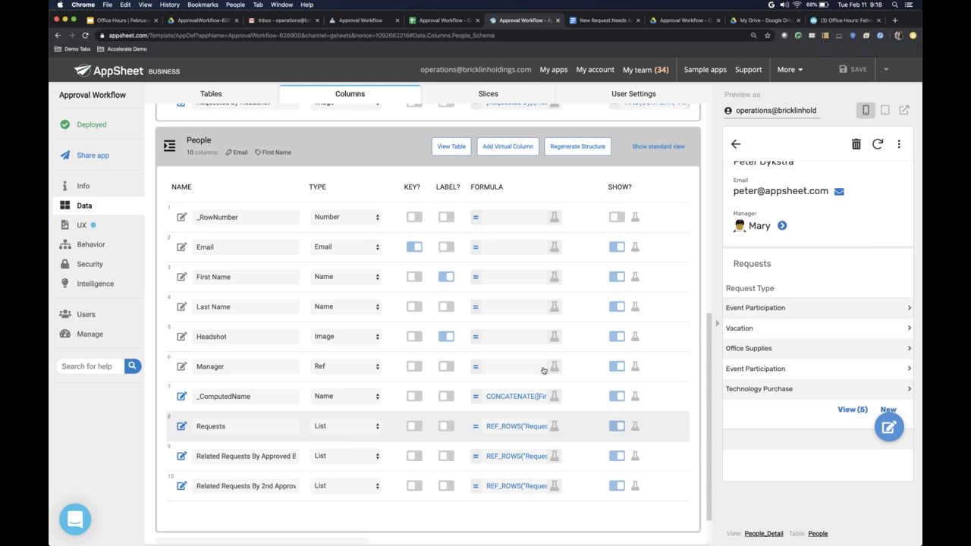
left_click(365, 138)
scroll(365, 166, "up", 2)
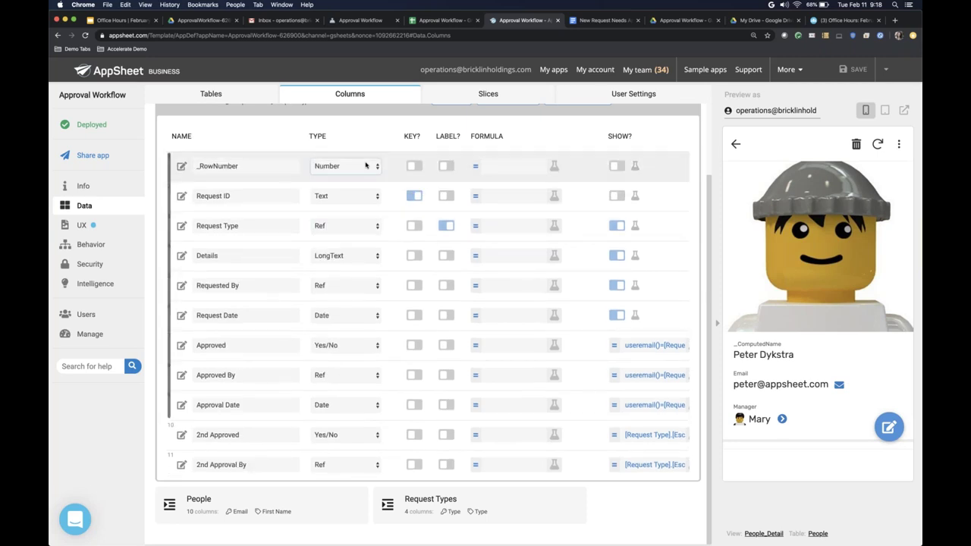
scroll(366, 165, "up", 2)
left_click(370, 152)
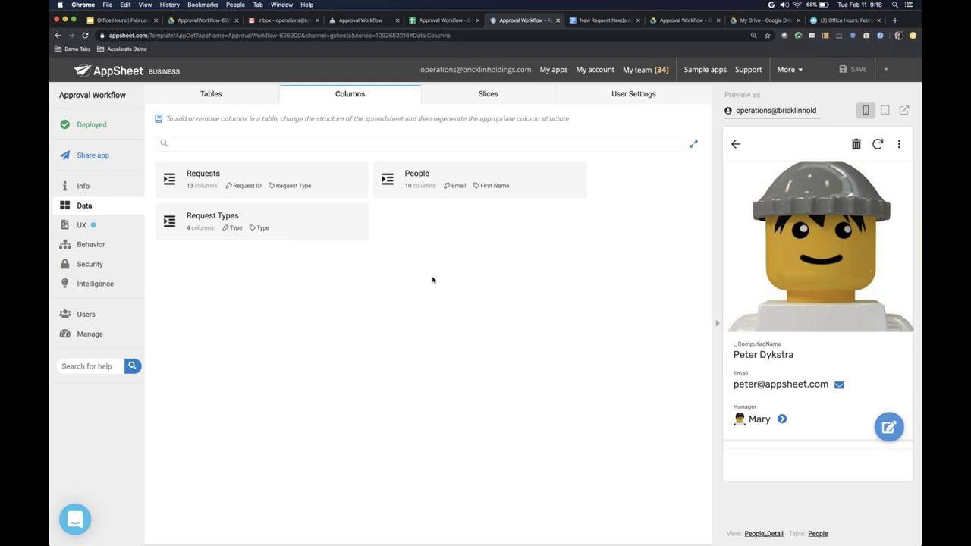
left_click(444, 21)
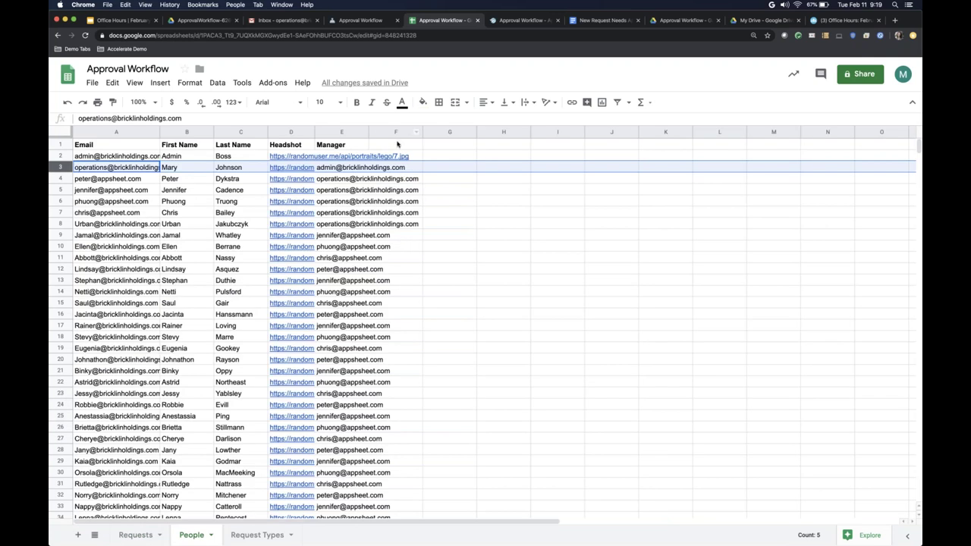
left_click(510, 21)
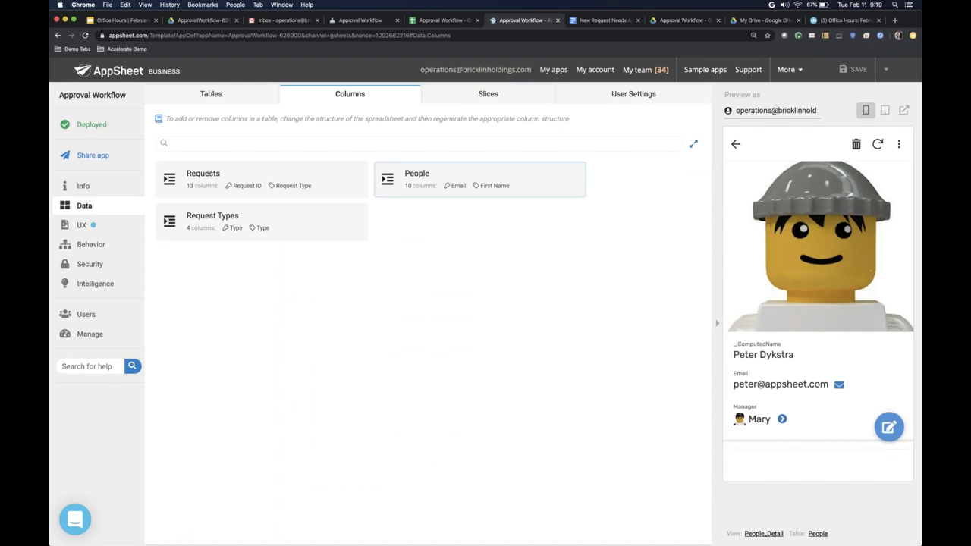
left_click(455, 179)
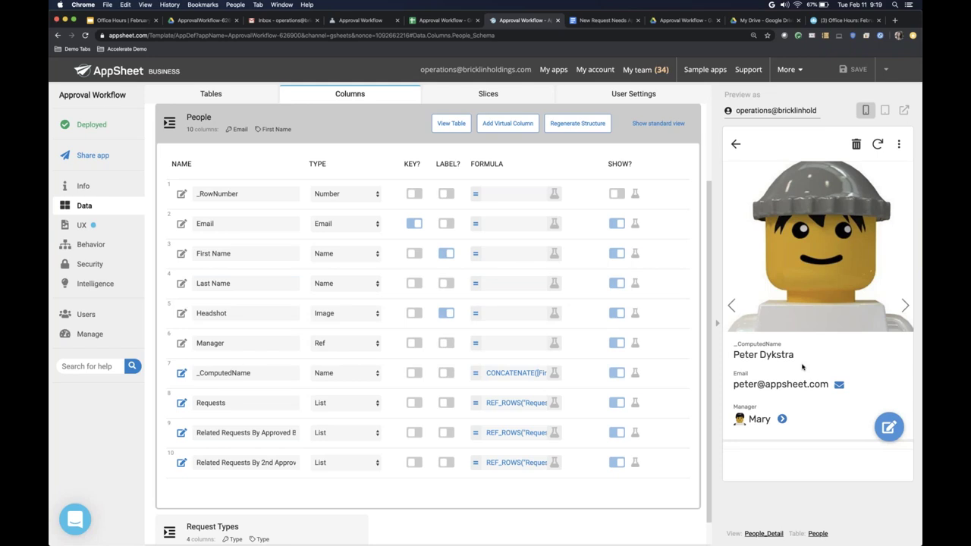
left_click(355, 132)
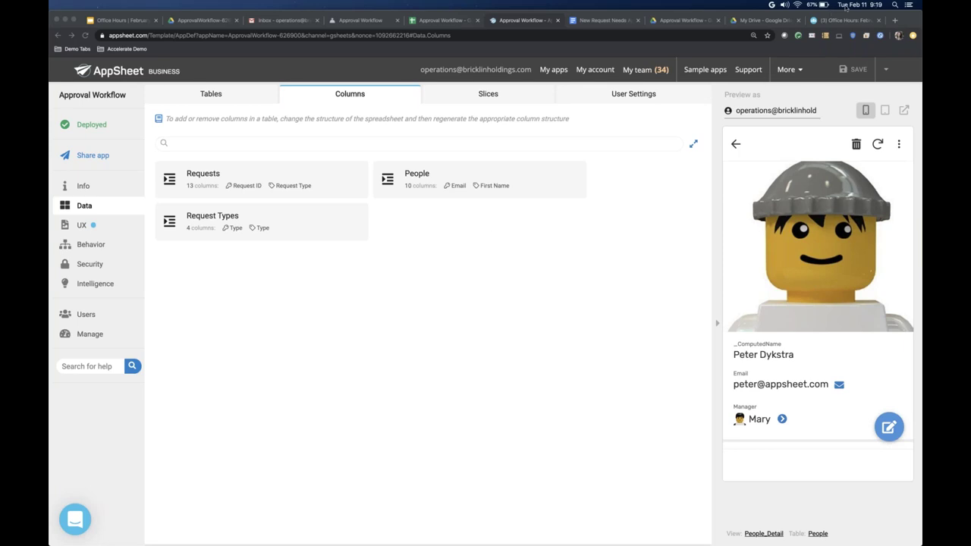
left_click(844, 21)
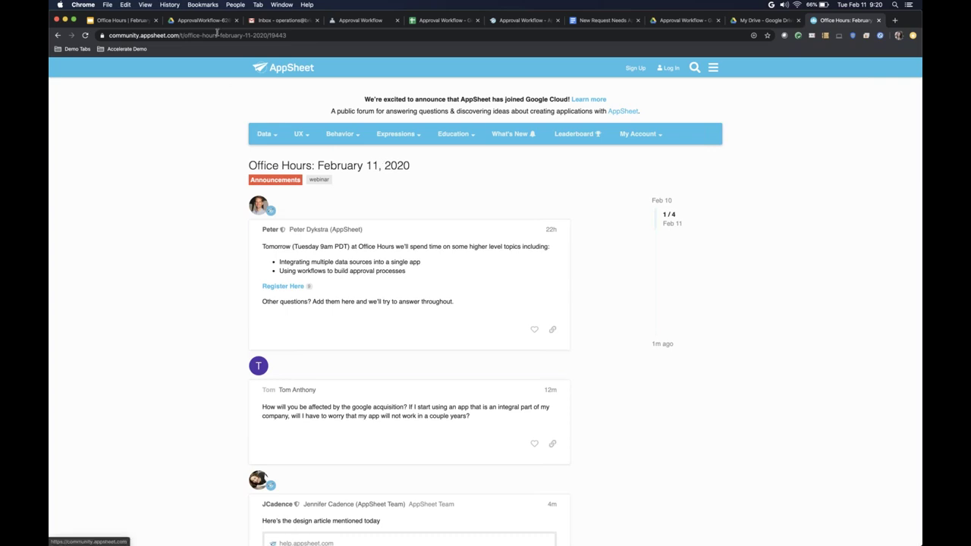
Step: From the community home page, read the replies in the Office Hours: February 11, 2020 topic
left_click(284, 67)
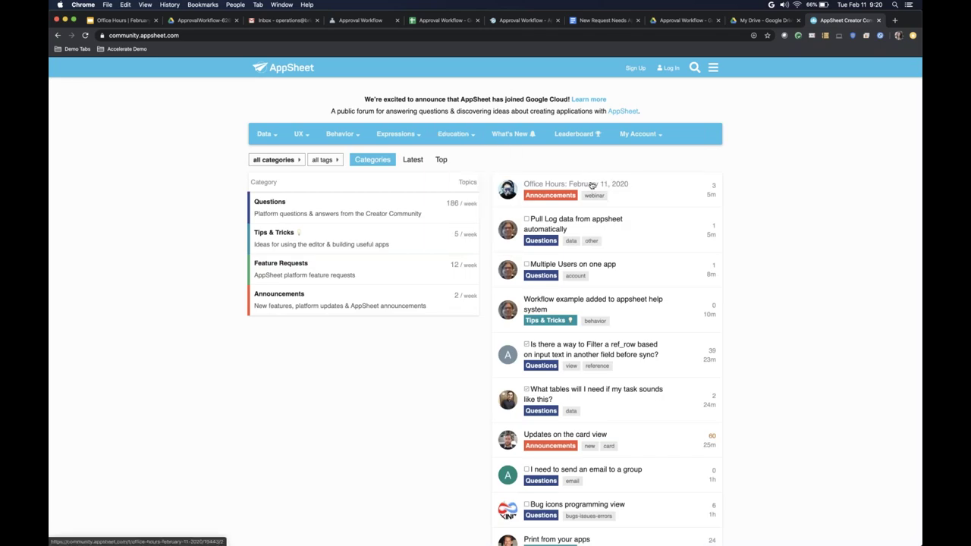
left_click(592, 185)
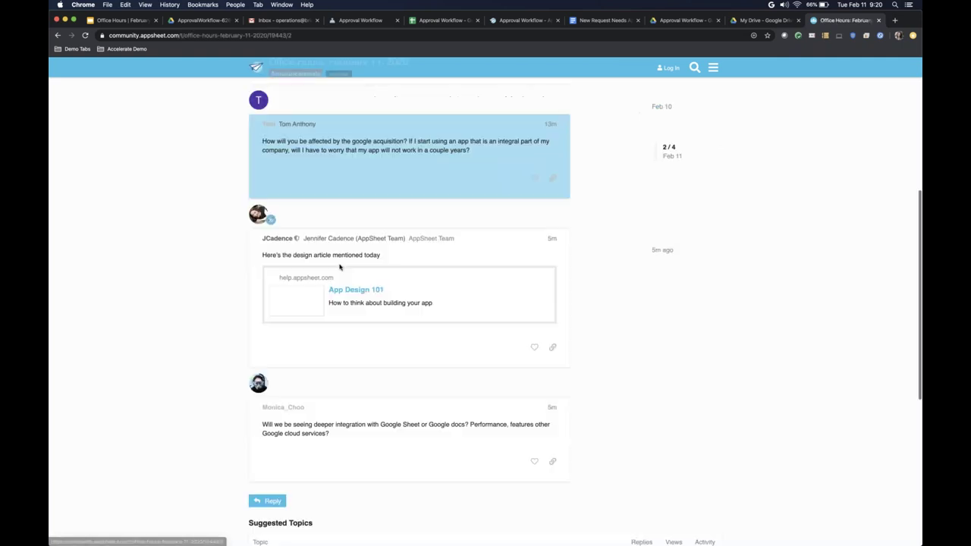
scroll(360, 244, "up", 2)
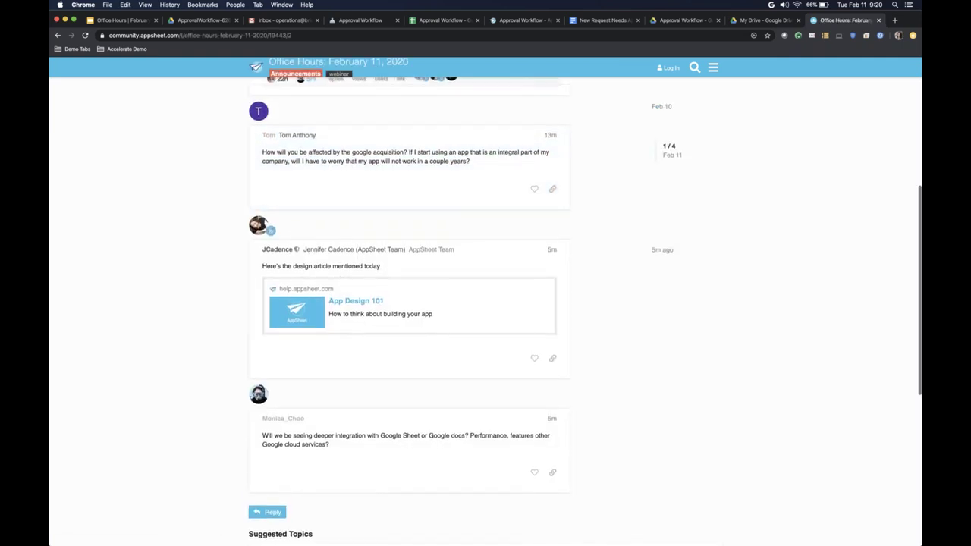
scroll(409, 303, "up", 1)
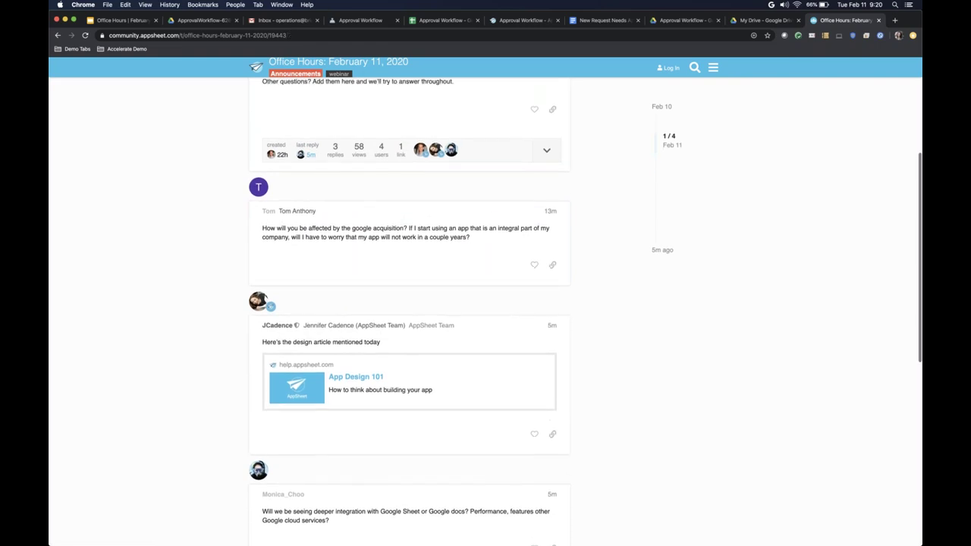
scroll(302, 422, "down", 3)
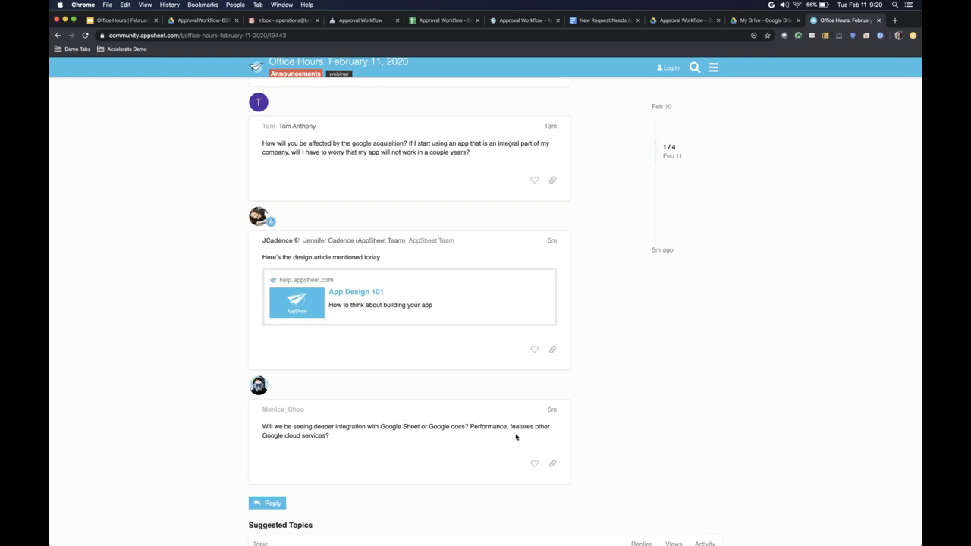
scroll(516, 437, "down", 2)
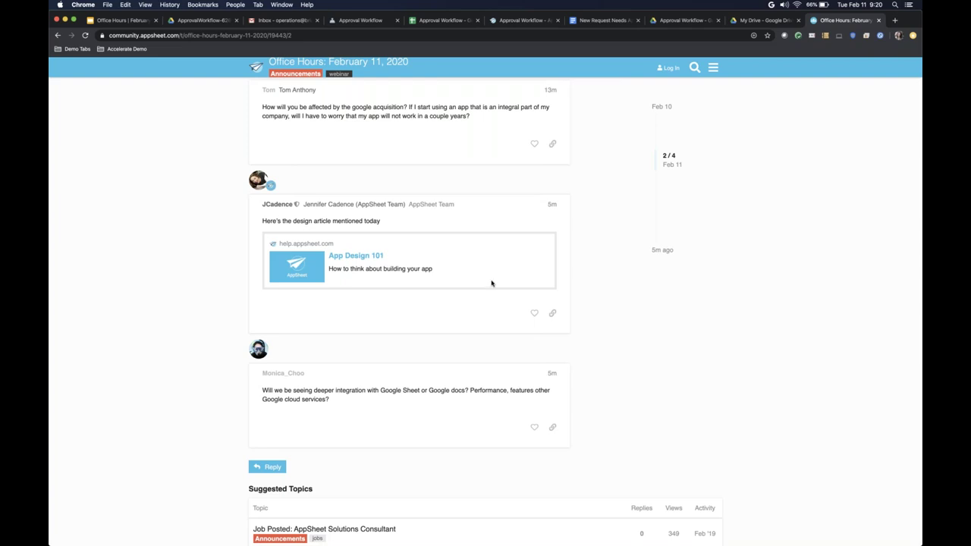
Step: Back in the editor, step the preview back twice to the For Review list and show the UX views page
left_click(522, 23)
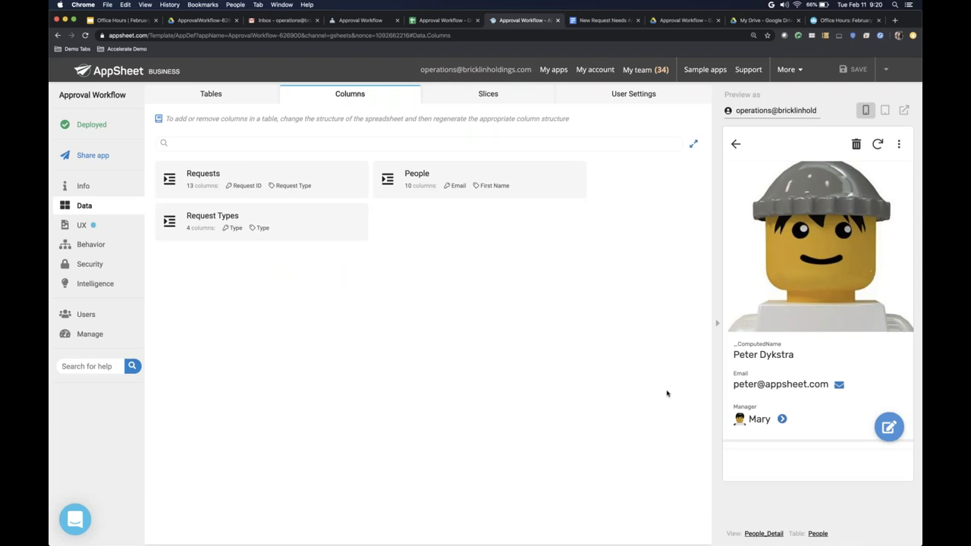
left_click(735, 144)
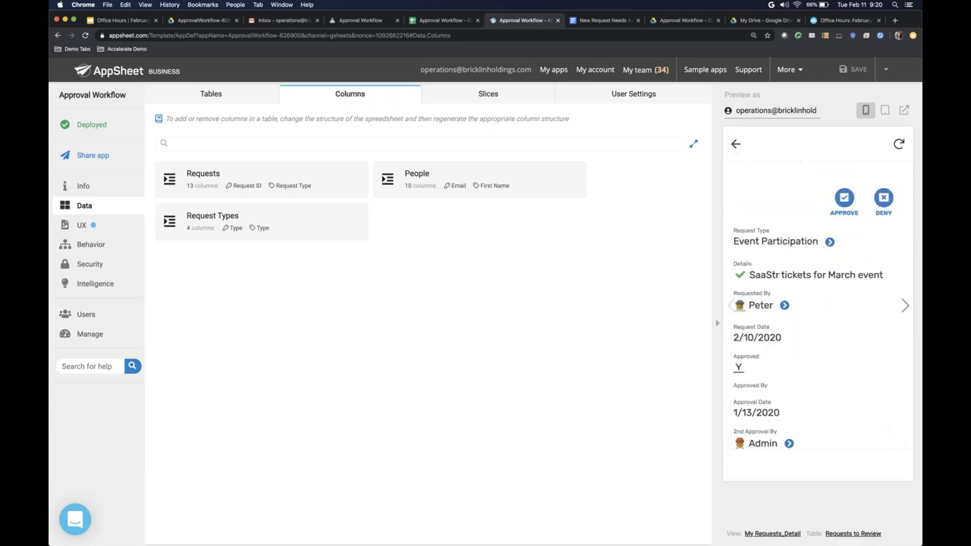
left_click(737, 143)
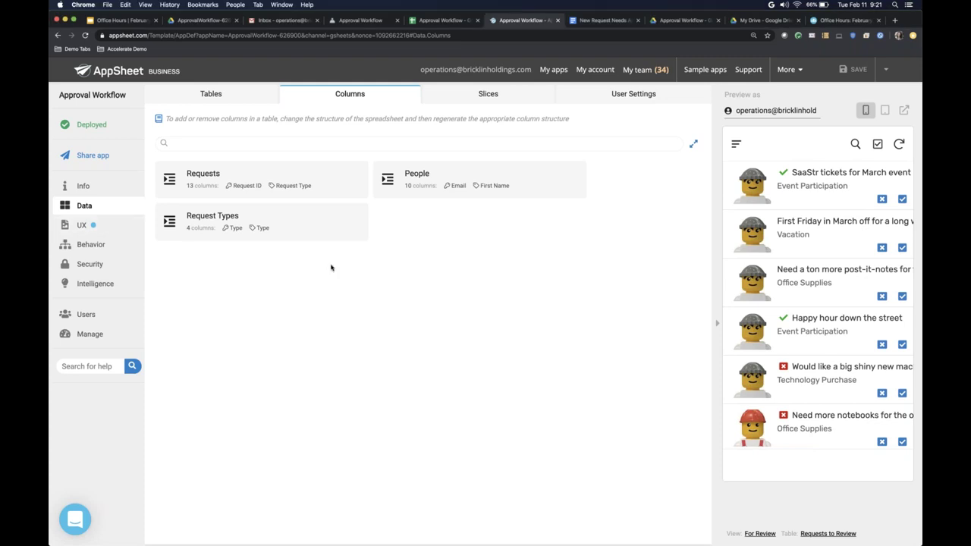
left_click(106, 227)
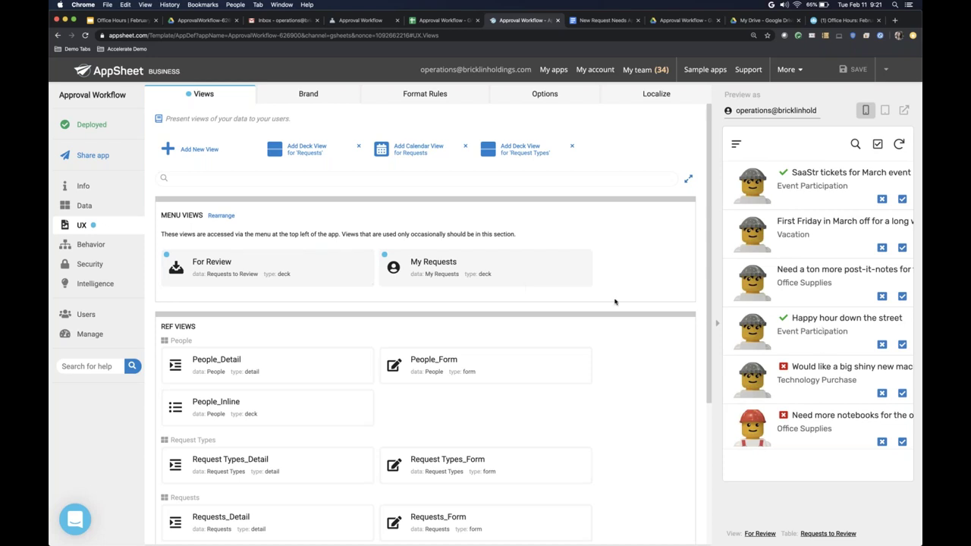
Step: Use the preview's menu to show For Review, then switch it to the My Requests list
scroll(738, 344, "down", 3)
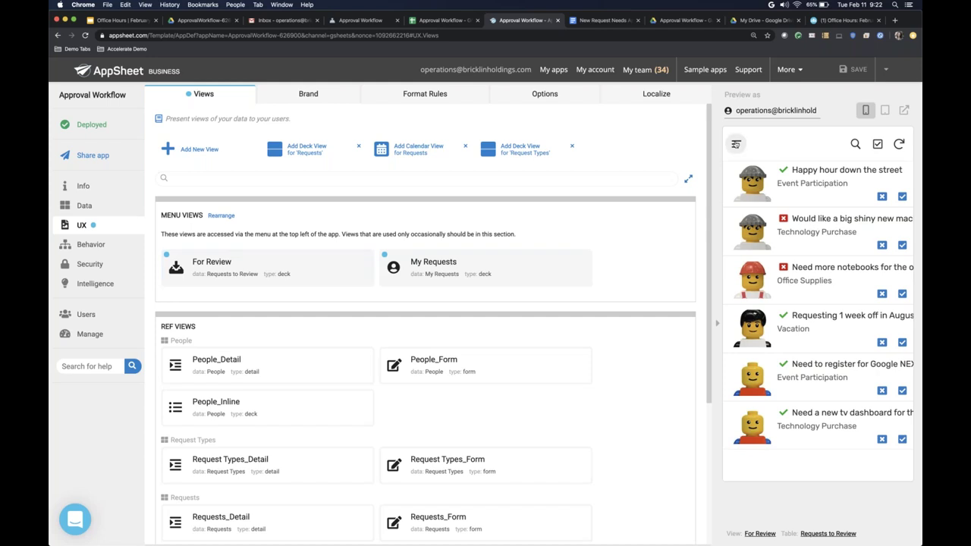
left_click(736, 144)
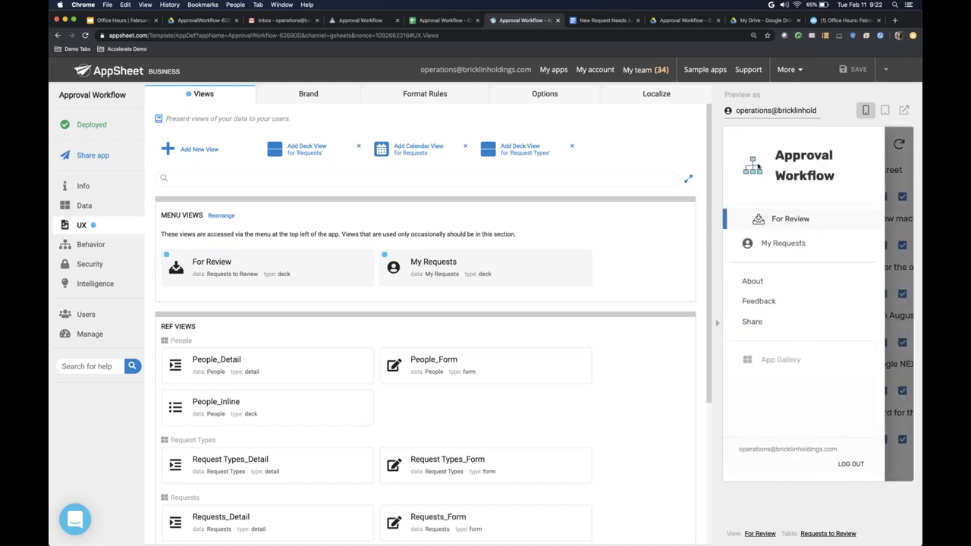
left_click(778, 220)
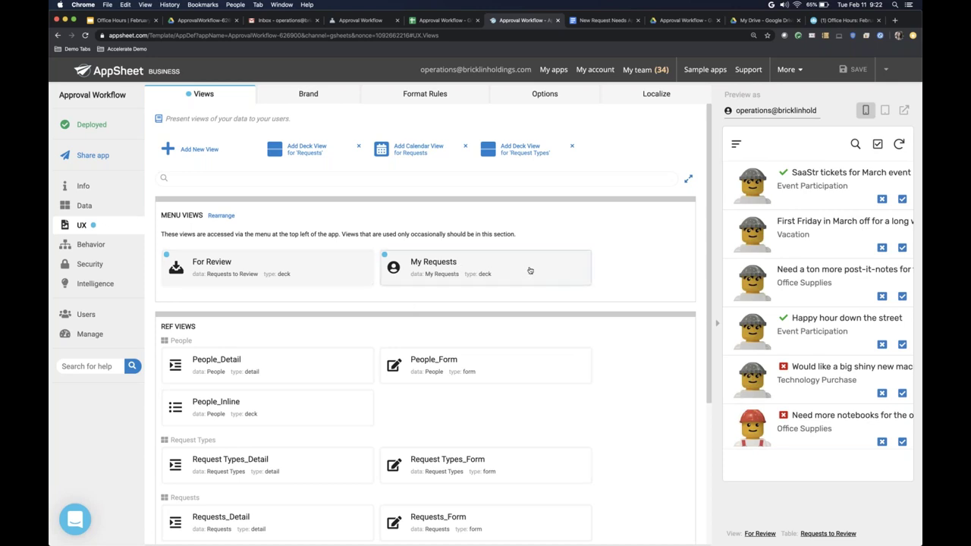
left_click(735, 143)
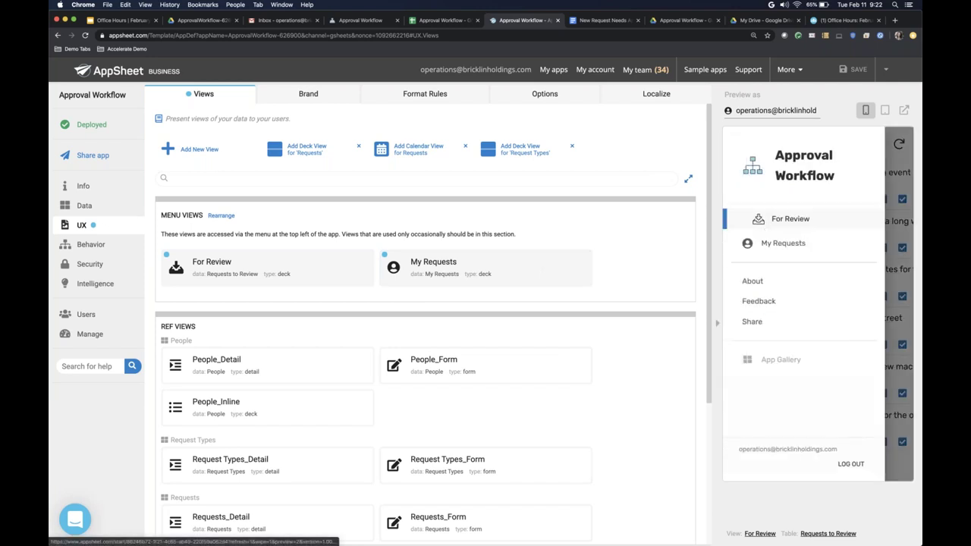
left_click(783, 243)
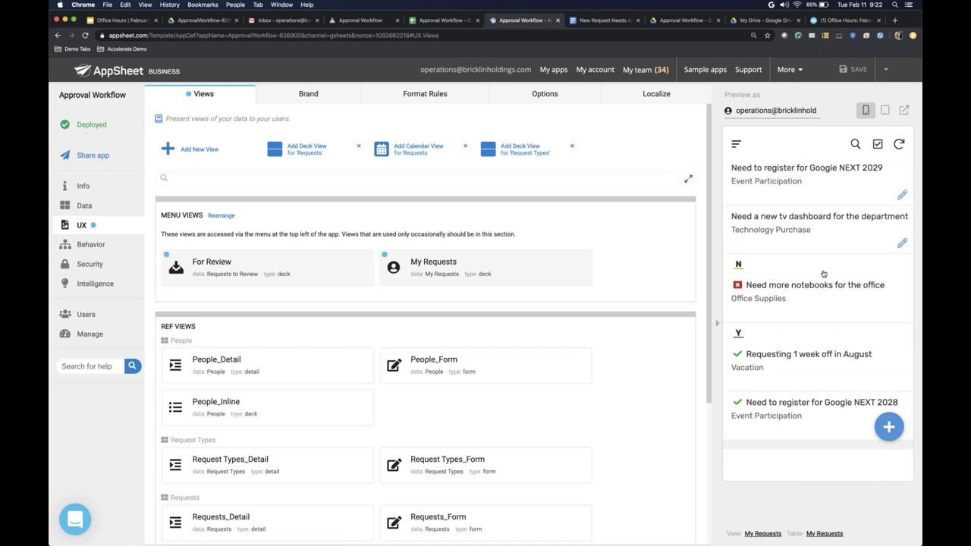
scroll(823, 274, "up", 1)
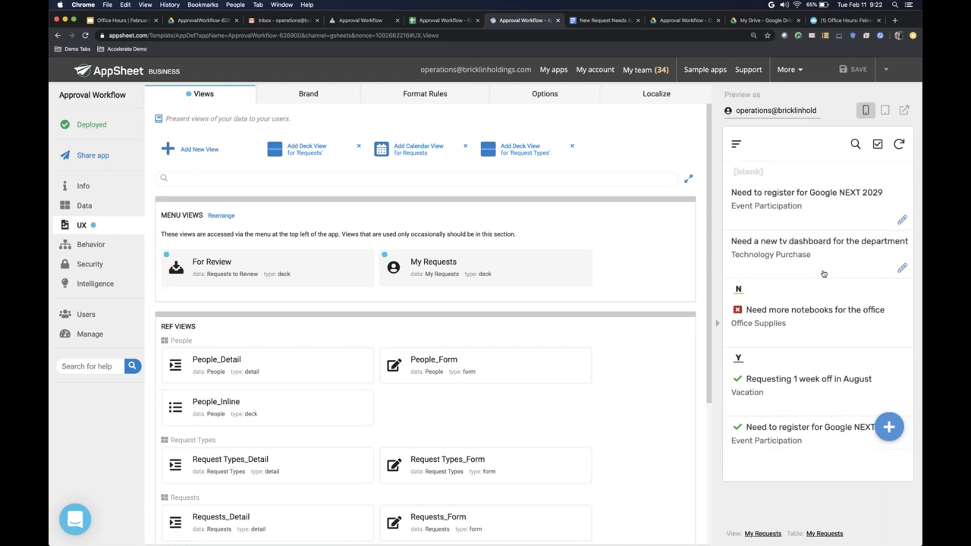
left_click(339, 264)
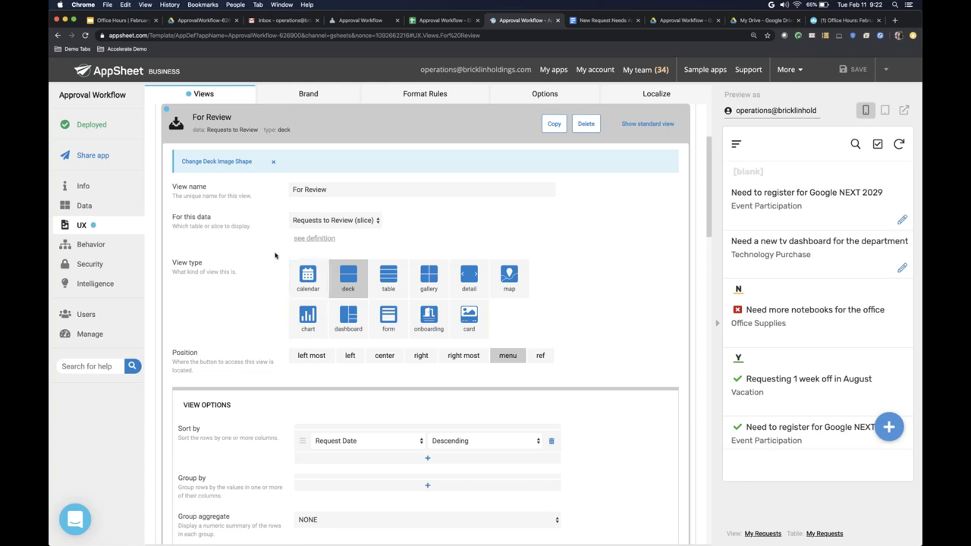
scroll(276, 256, "up", 2)
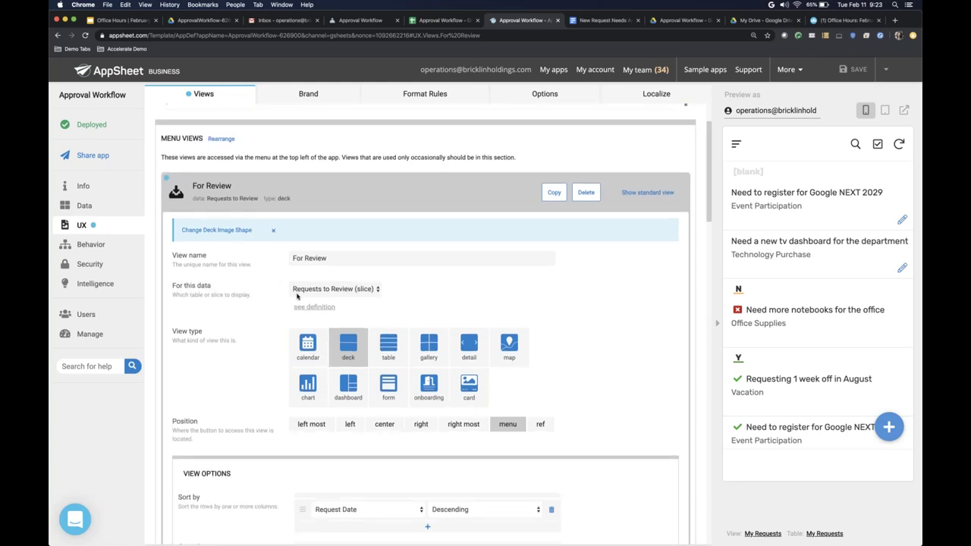
left_click(359, 292)
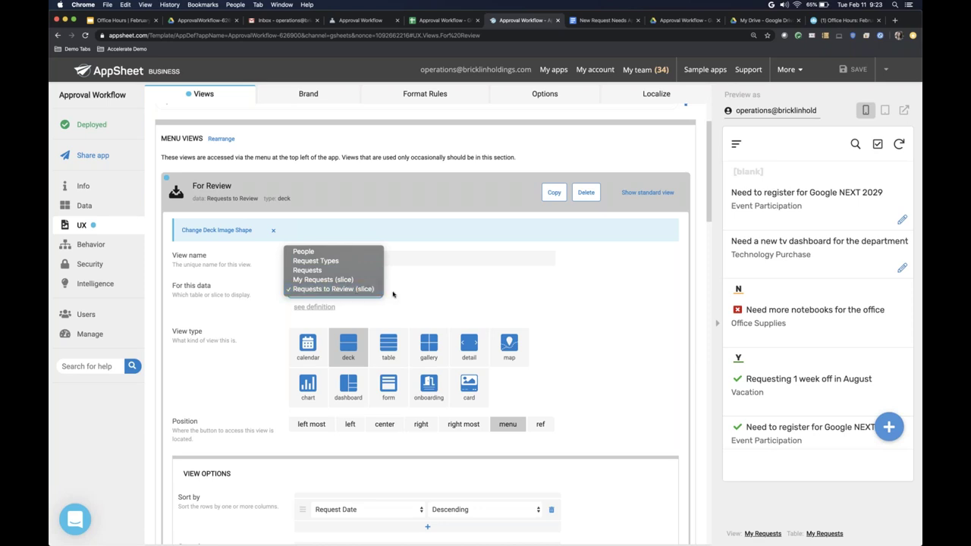
key("Up")
key("Escape")
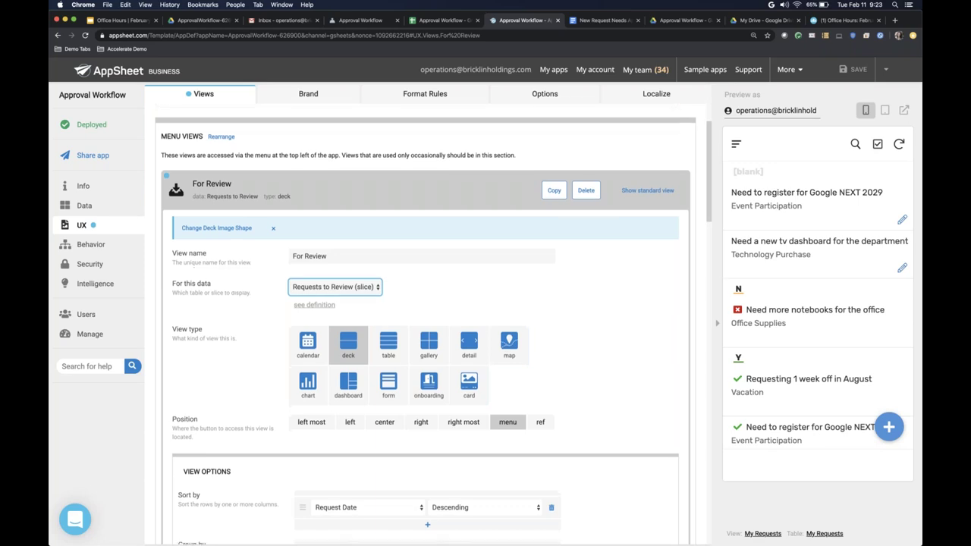
scroll(578, 302, "down", 5)
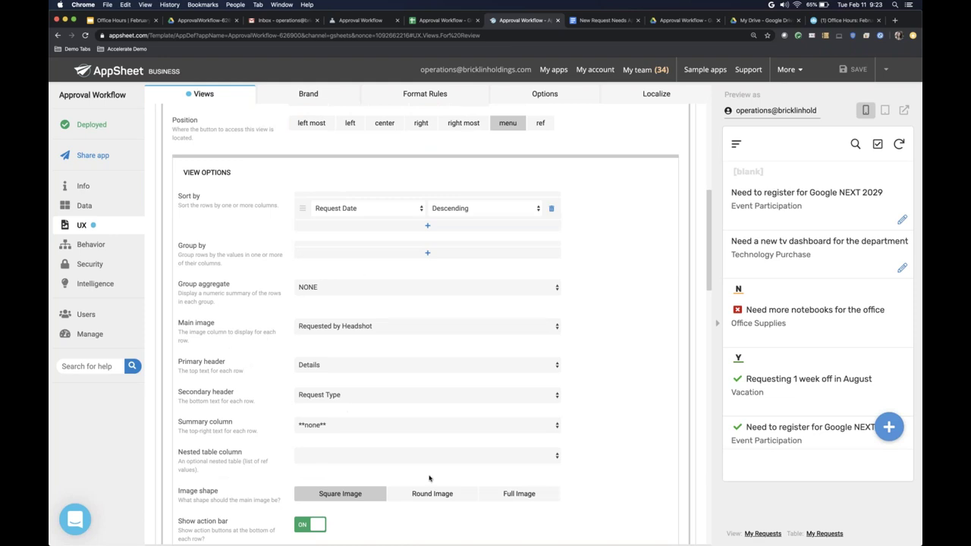
scroll(289, 238, "up", 4)
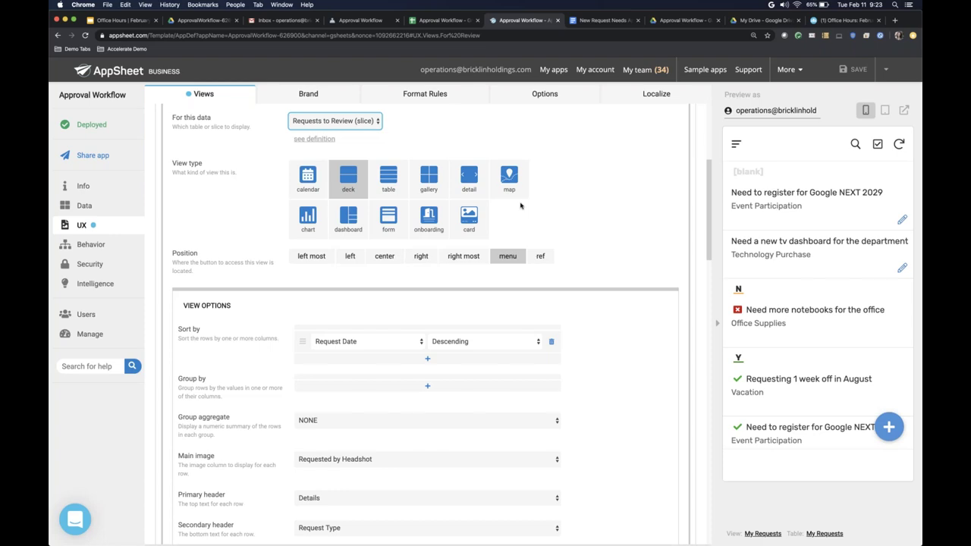
scroll(520, 205, "up", 4)
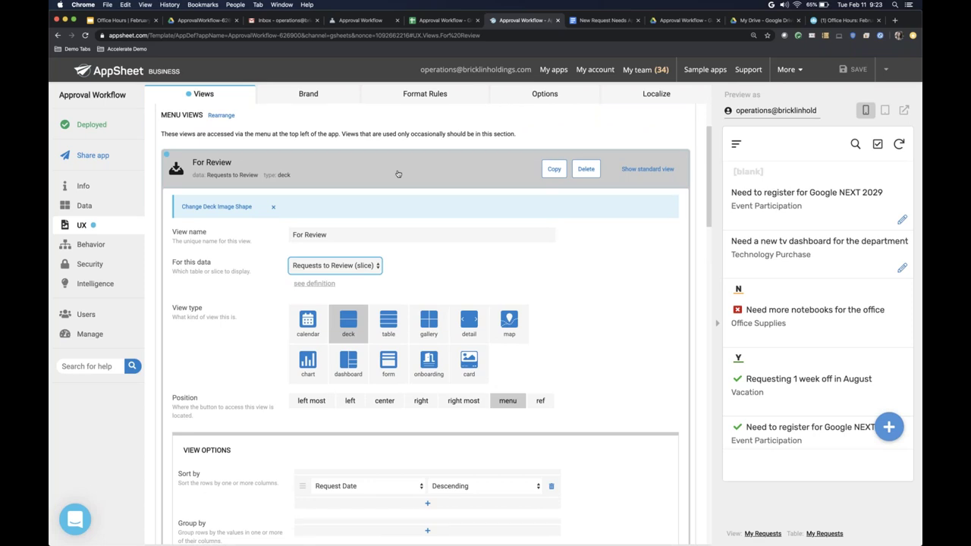
scroll(818, 303, "down", 1)
scroll(801, 251, "up", 1)
left_click(405, 173)
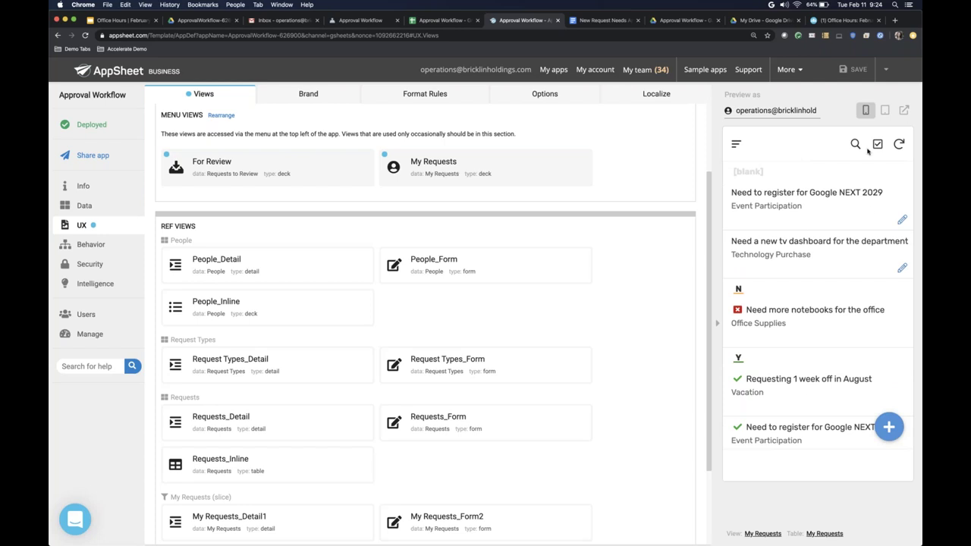
Step: Show the For Review list in the tablet-size preview with requester headshots
left_click(885, 112)
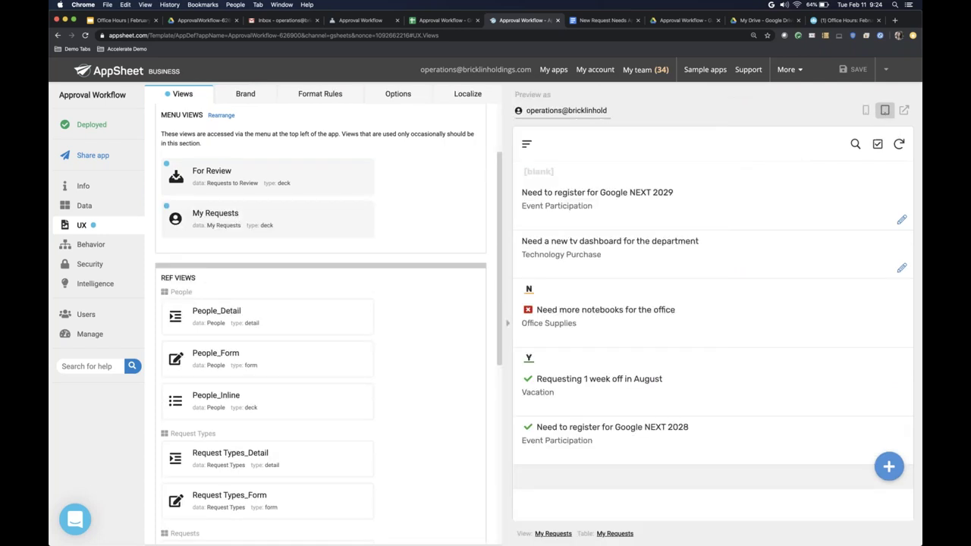
left_click(527, 144)
left_click(573, 207)
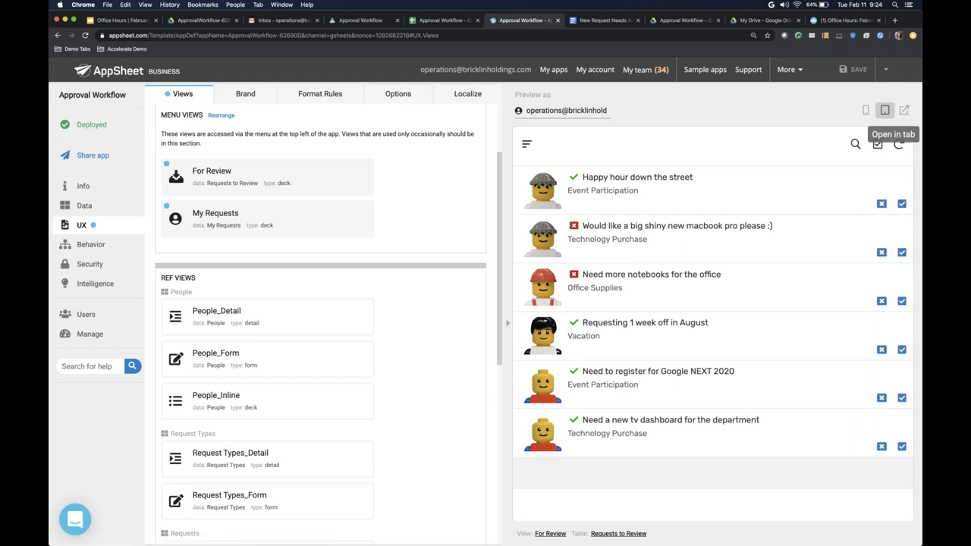
left_click(904, 112)
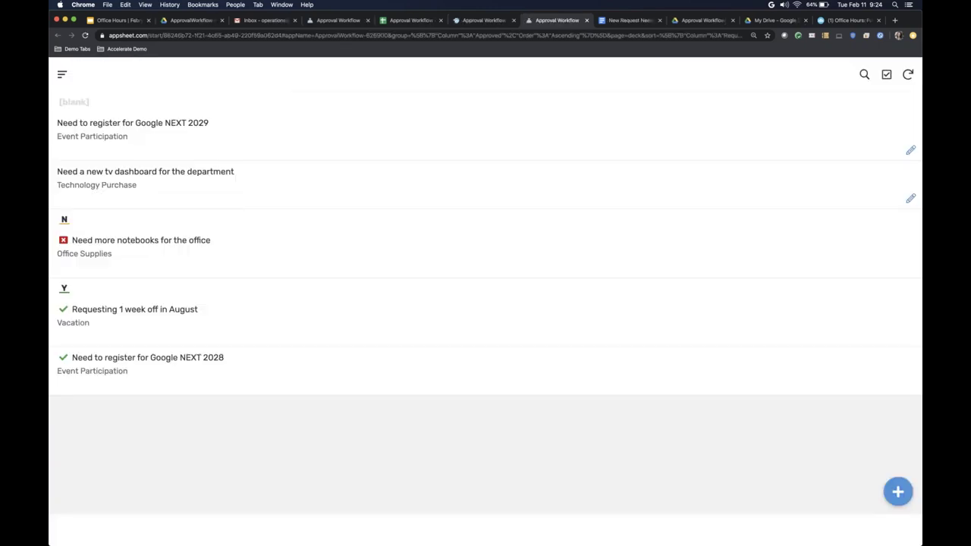
Step: In the standalone app, switch to For Review, scroll the six requests, then return to the editor
left_click(63, 76)
left_click(94, 139)
scroll(291, 255, "down", 2)
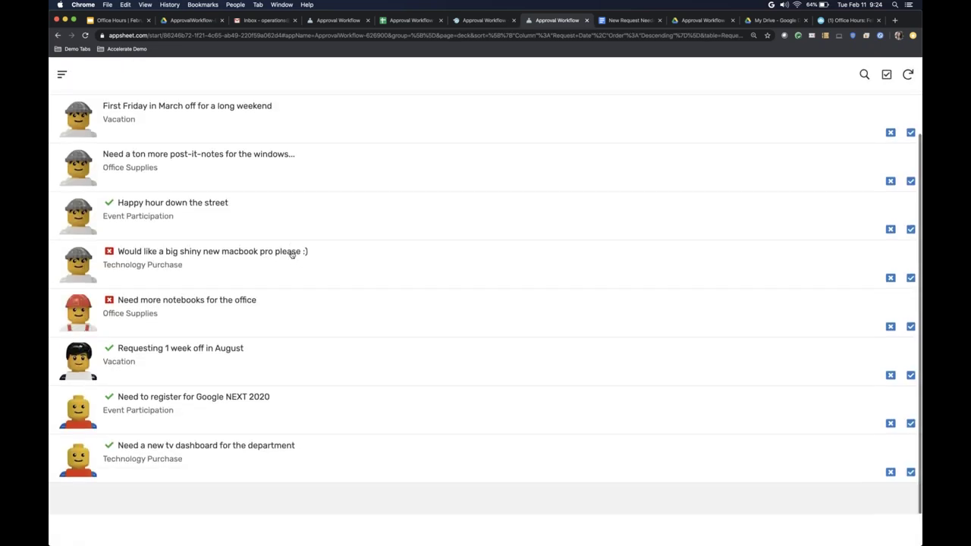
scroll(292, 255, "up", 2)
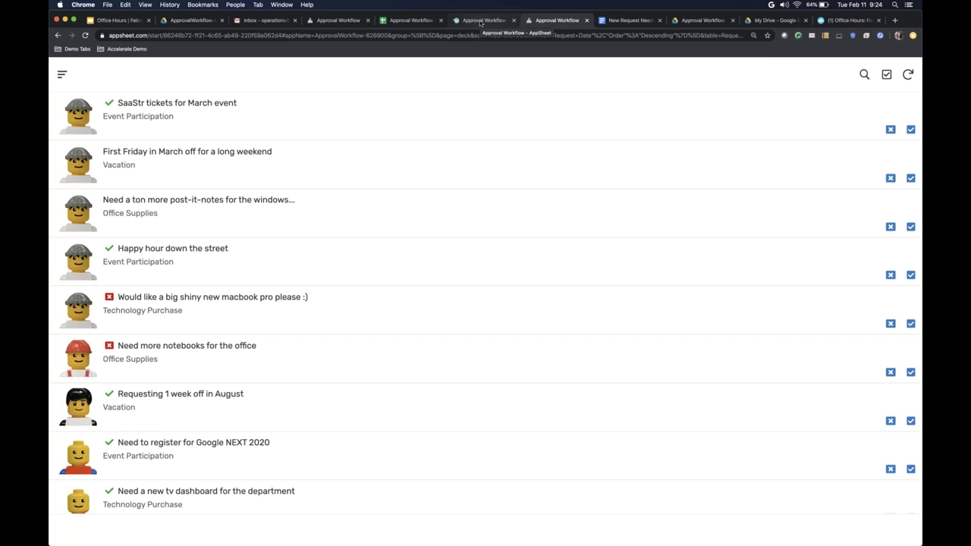
scroll(346, 296, "down", 1)
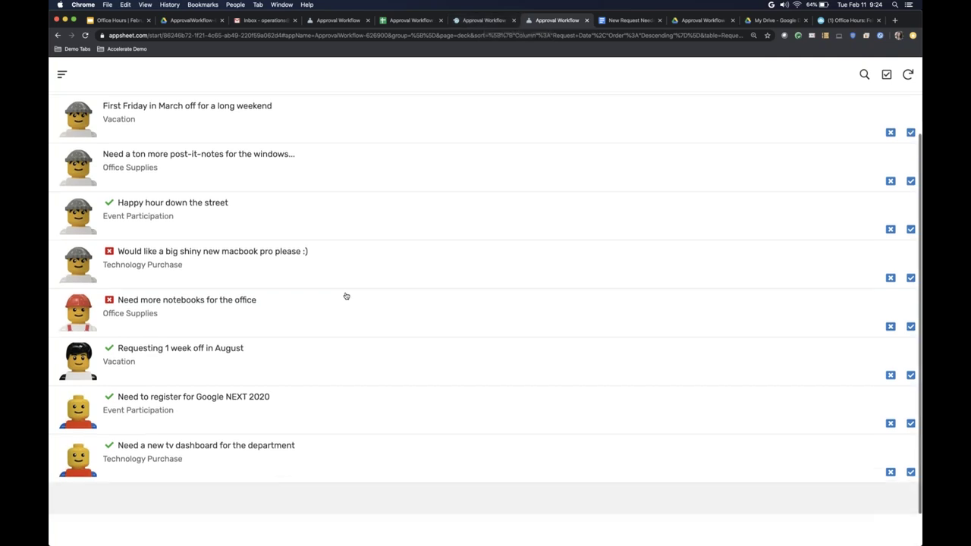
scroll(346, 296, "up", 1)
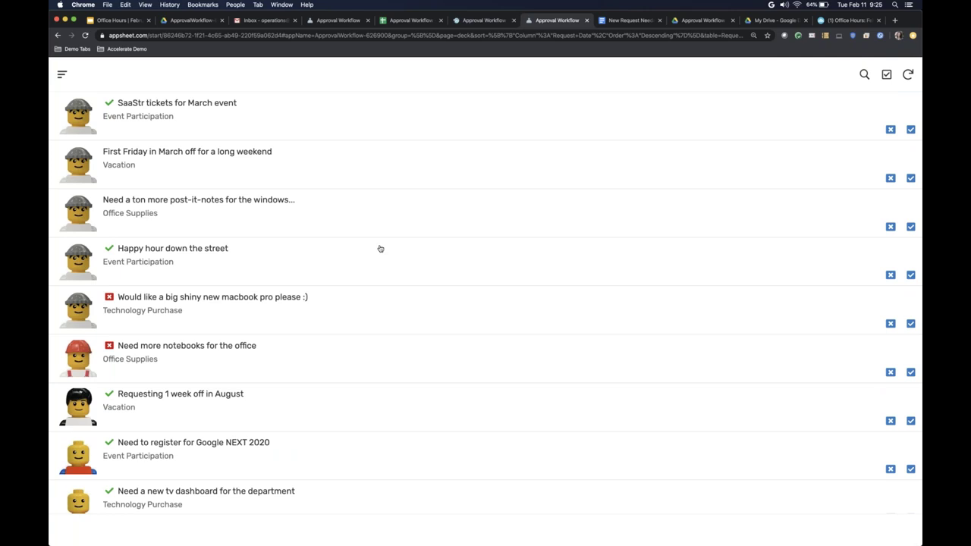
left_click(478, 21)
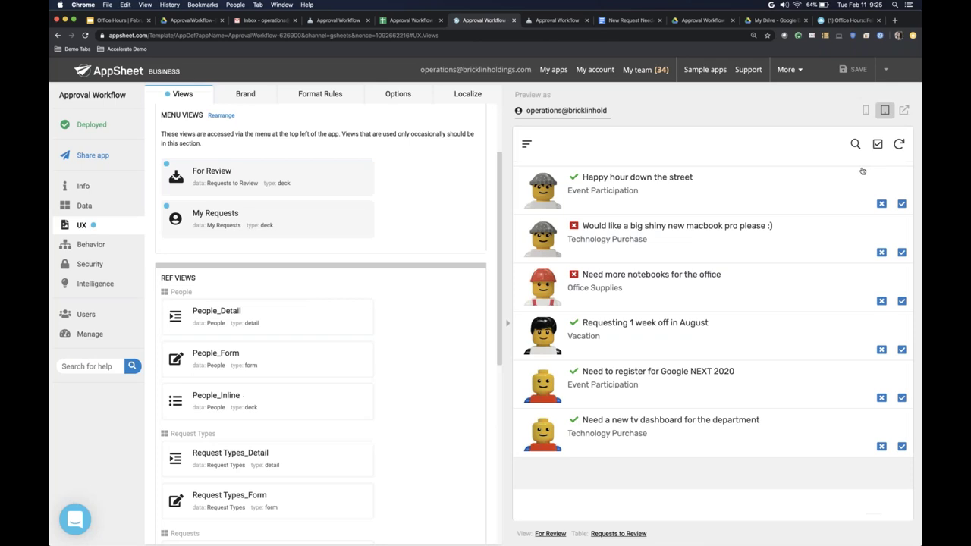
Step: Return the preview to phone size and start a new request from My Requests
left_click(866, 113)
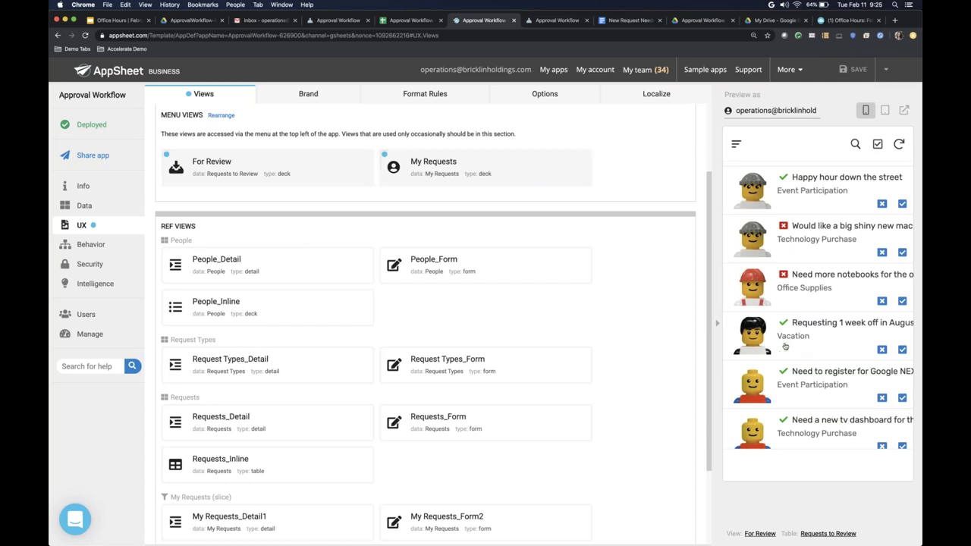
scroll(785, 347, "down", 1)
scroll(761, 181, "up", 4)
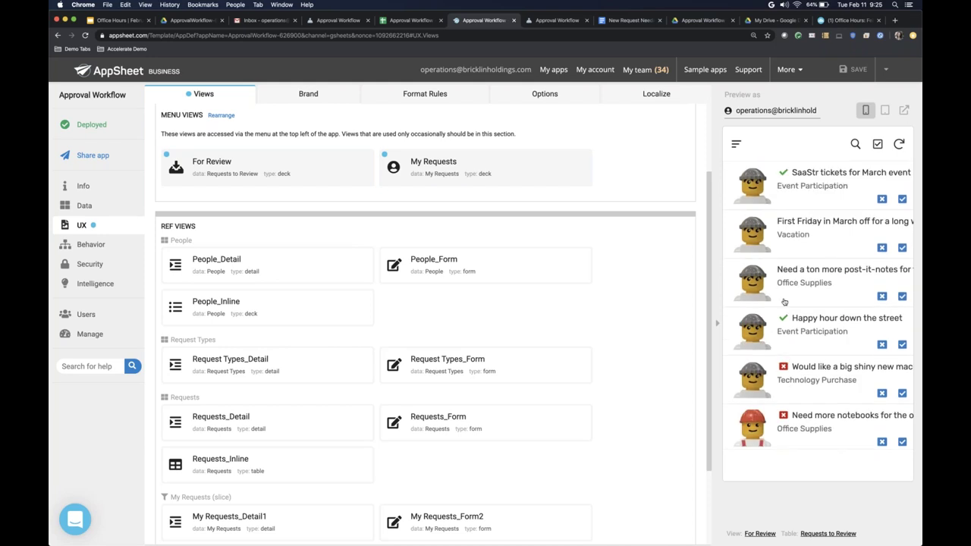
left_click(736, 144)
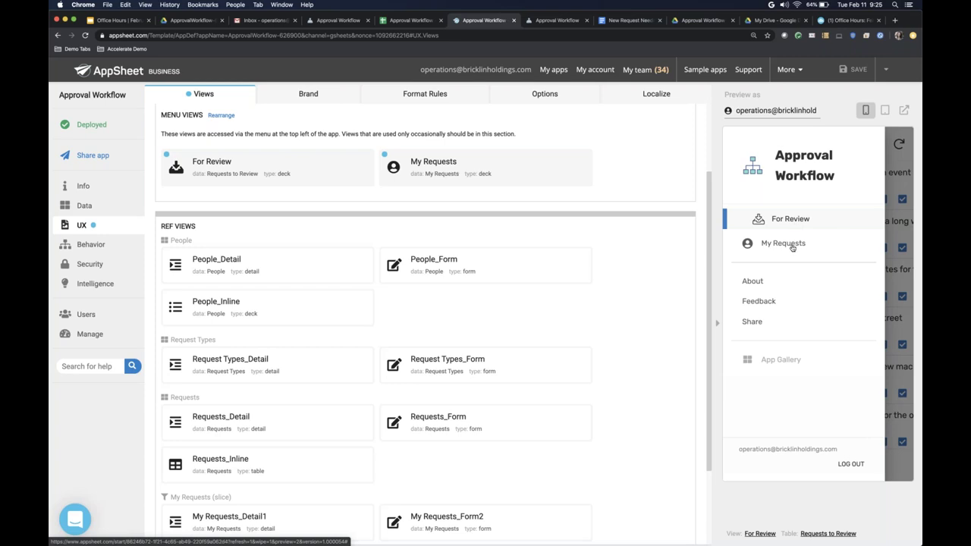
left_click(783, 244)
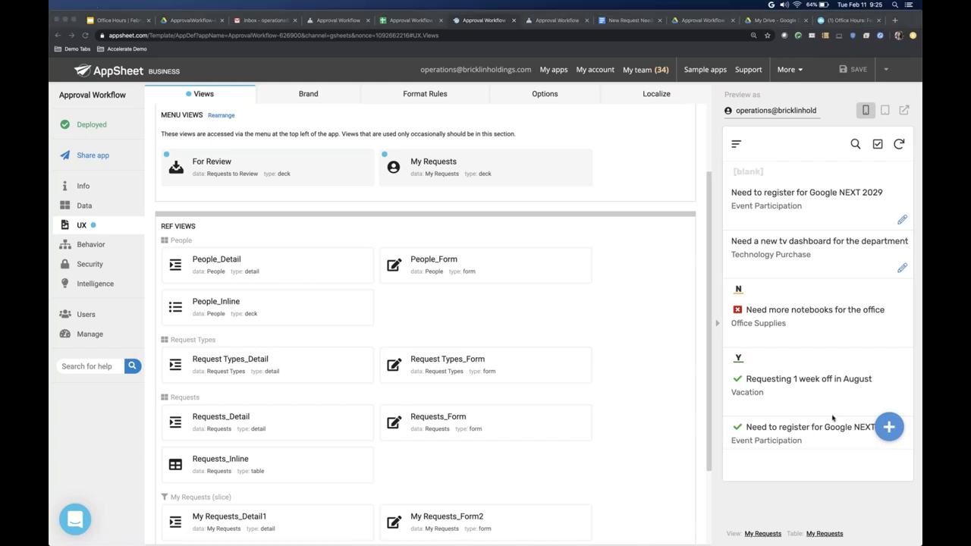
left_click(889, 427)
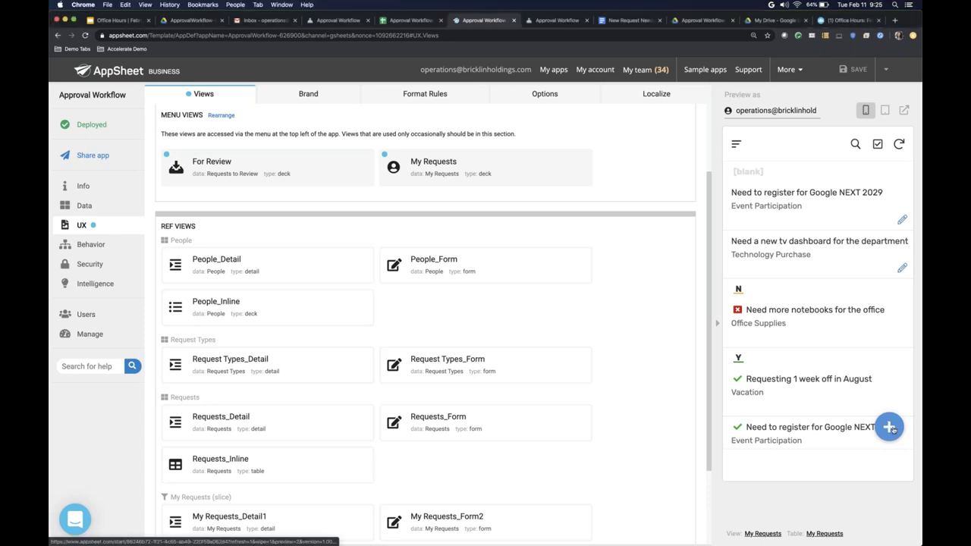
left_click(891, 428)
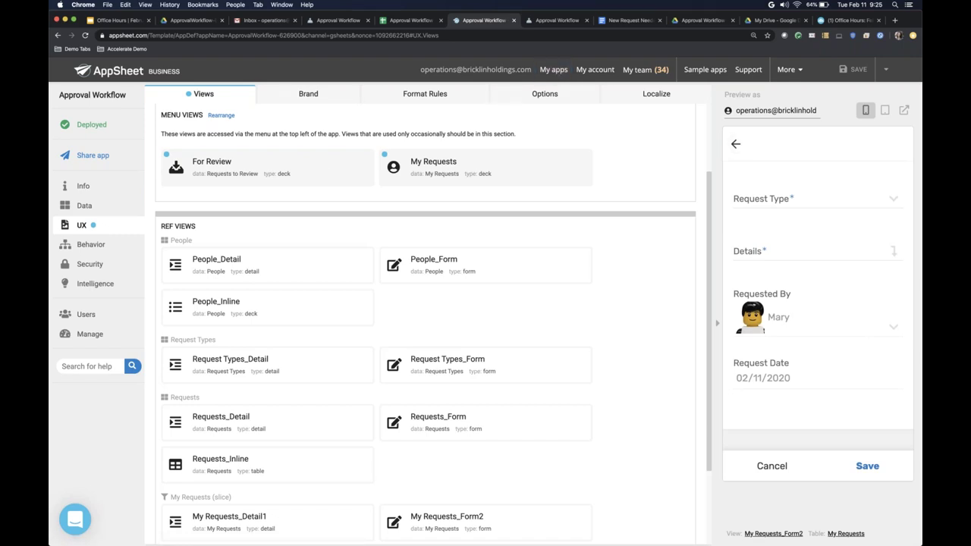
Step: Open and collapse the For Review view settings, then bring up the Approval Workflow spreadsheet
left_click(321, 167)
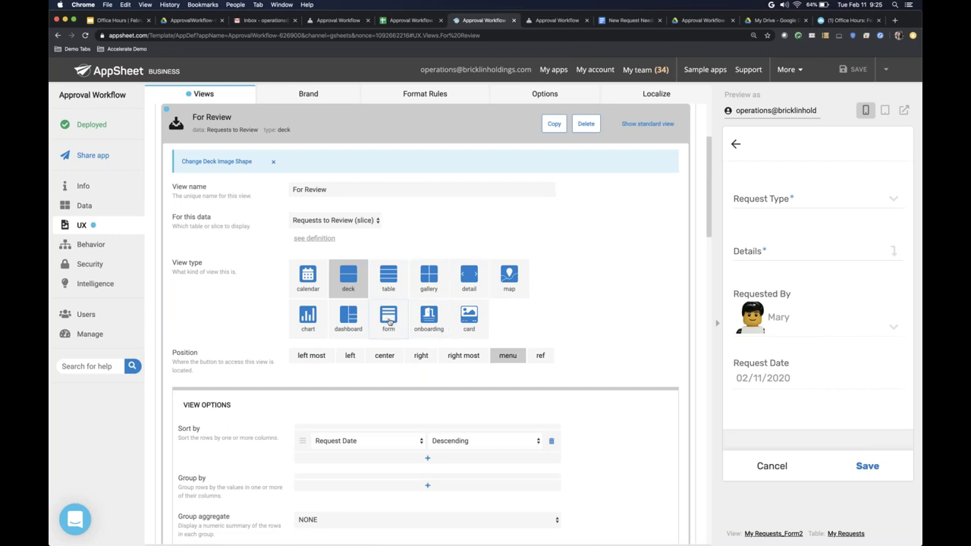
left_click(412, 125)
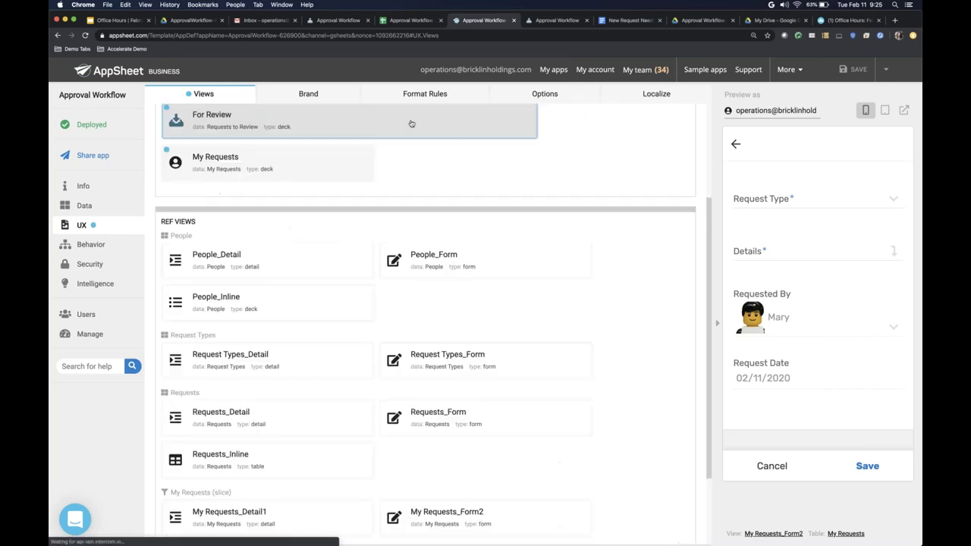
left_click(409, 21)
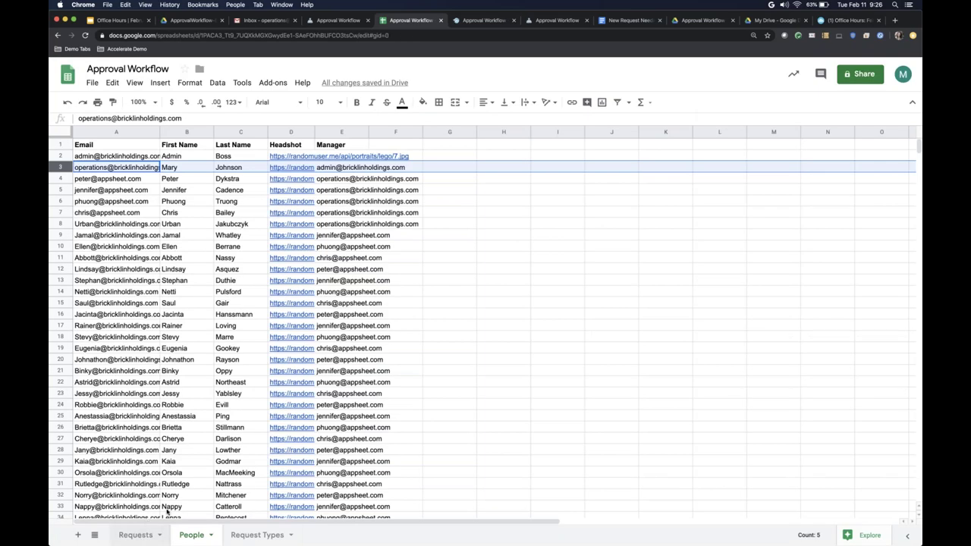
Step: Check the latest rows of the Requests sheet around empty row 28
left_click(135, 535)
left_click(60, 450)
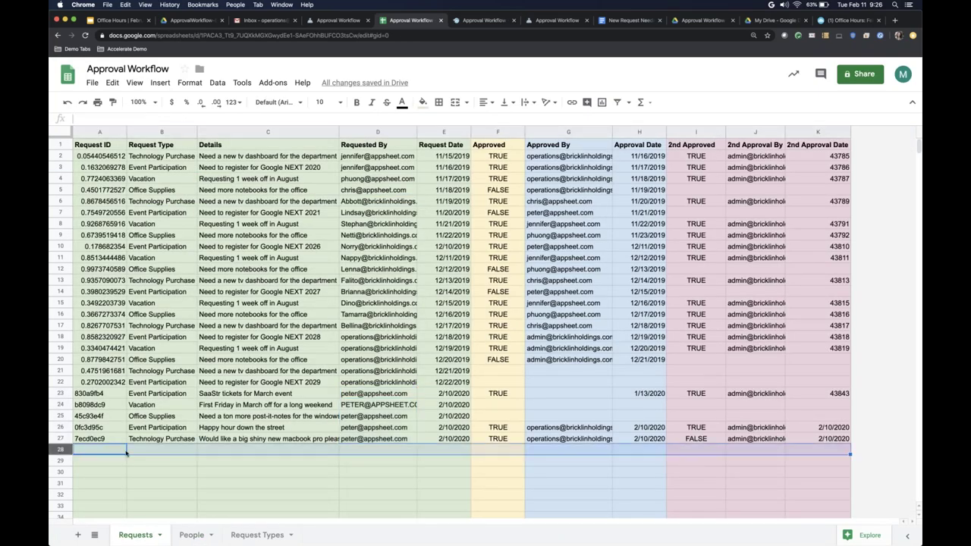
scroll(338, 444, "down", 5)
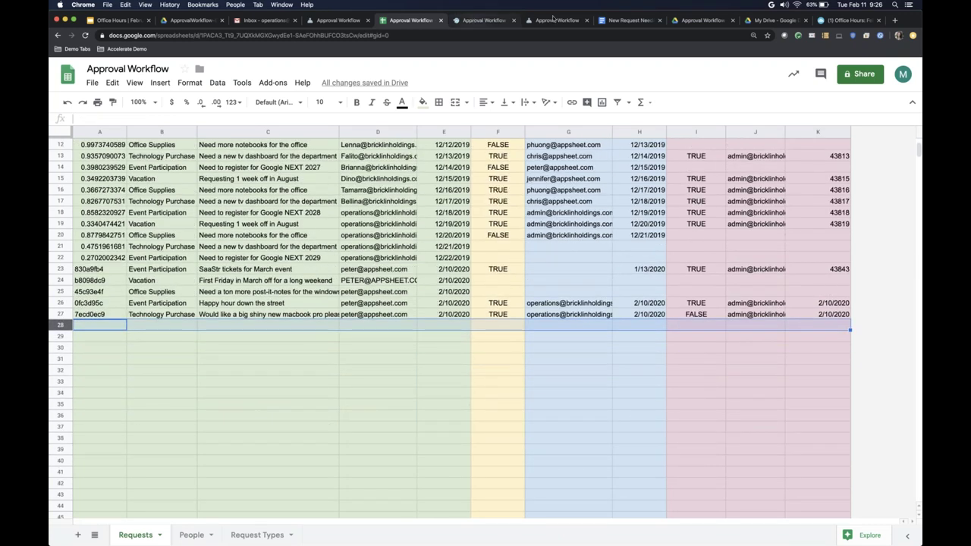
Step: Back in AppSheet, open the new-request form's Request Type choices
left_click(478, 21)
key("ctrl+Tab")
left_click(484, 20)
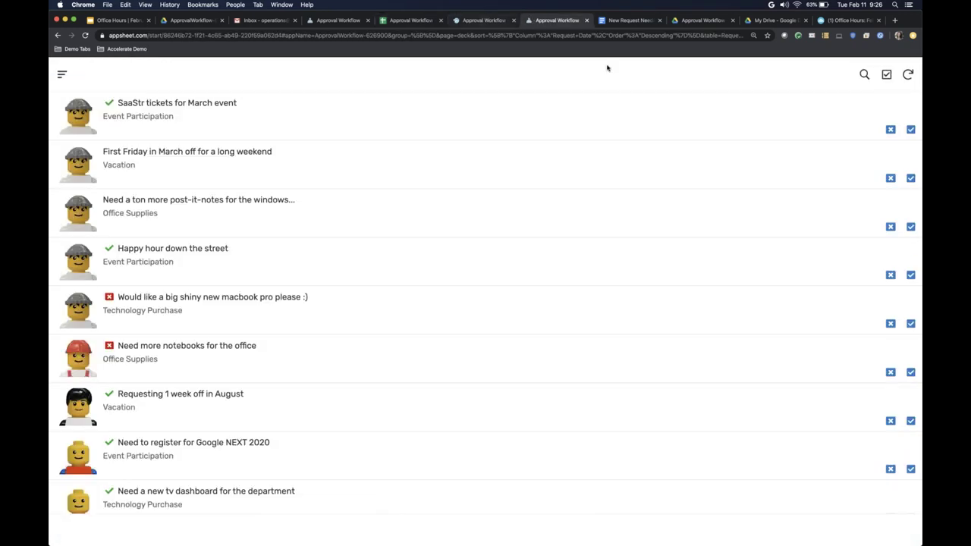
left_click(791, 201)
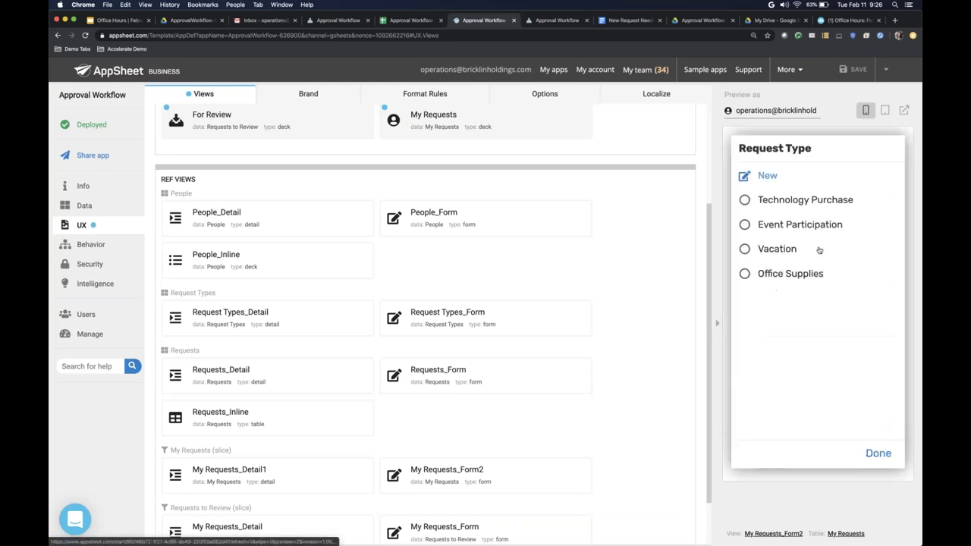
Step: Fill in an Event Participation request, 'I'd like to go to the Grace Hopper conference!', and try saving it
left_click(778, 226)
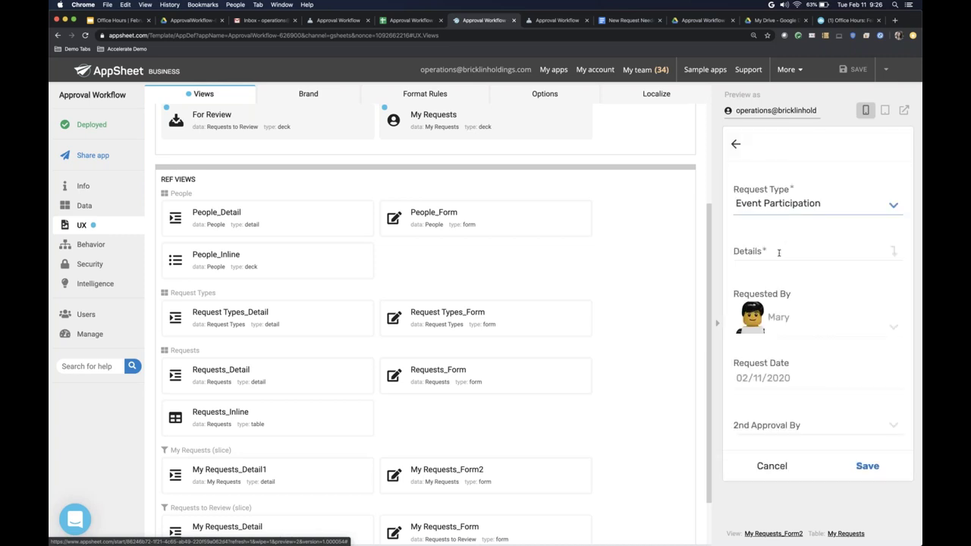
left_click(779, 255)
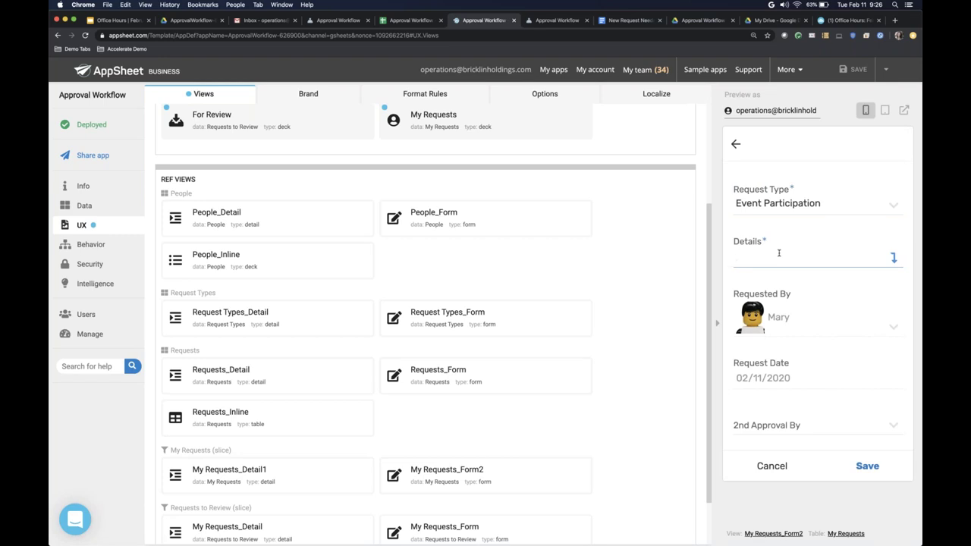
type("I'd like to go to the Grace Hopper conference")
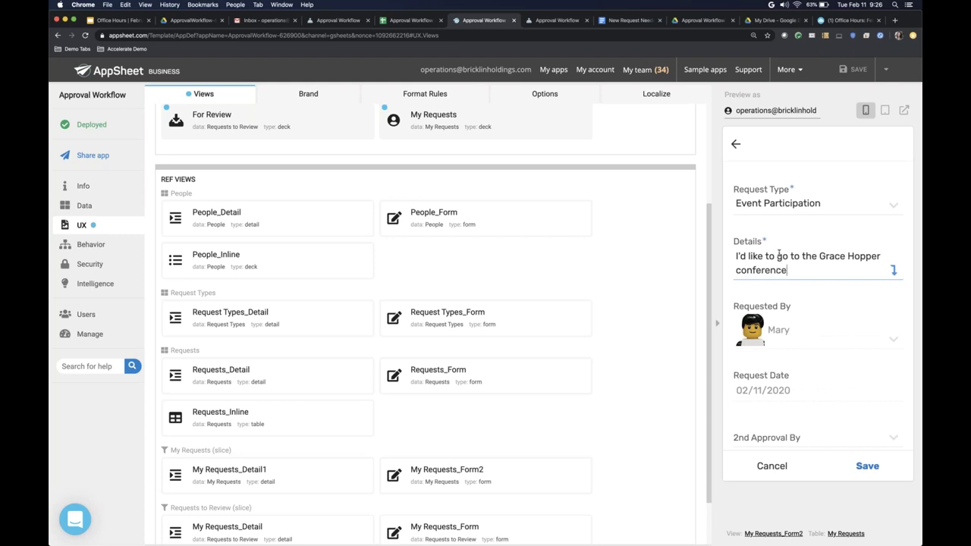
type("!")
scroll(813, 343, "down", 3)
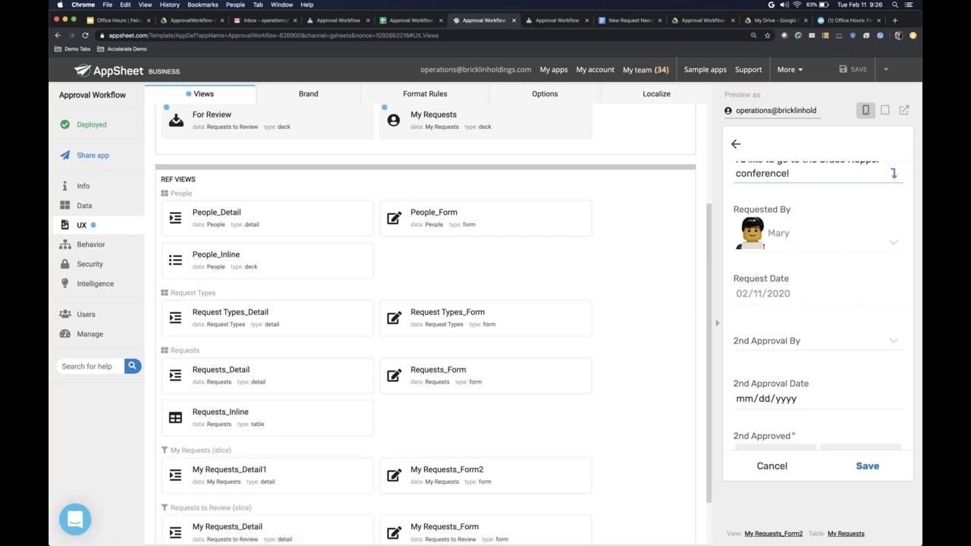
left_click(868, 468)
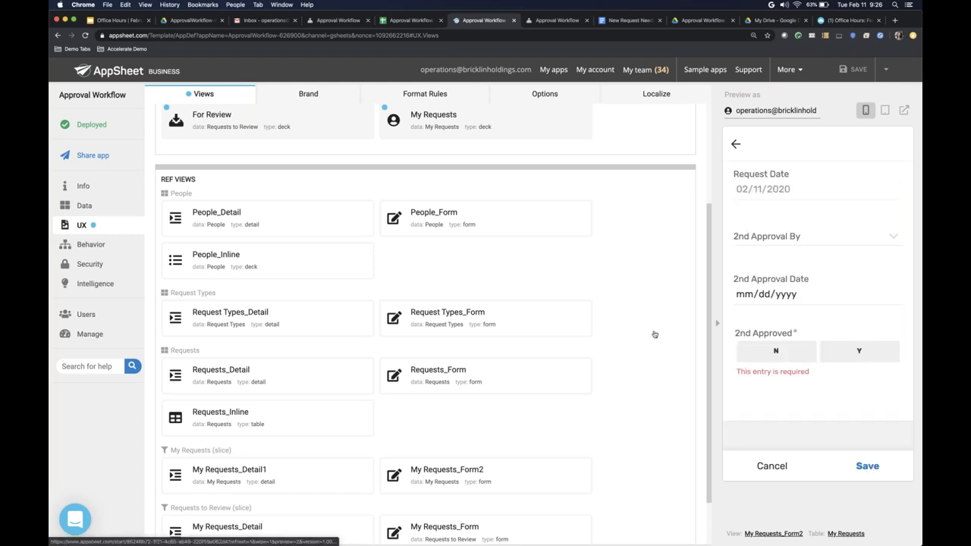
Step: Discard the unsaved request and open the app's Data tables in the editor
left_click(85, 206)
left_click(736, 143)
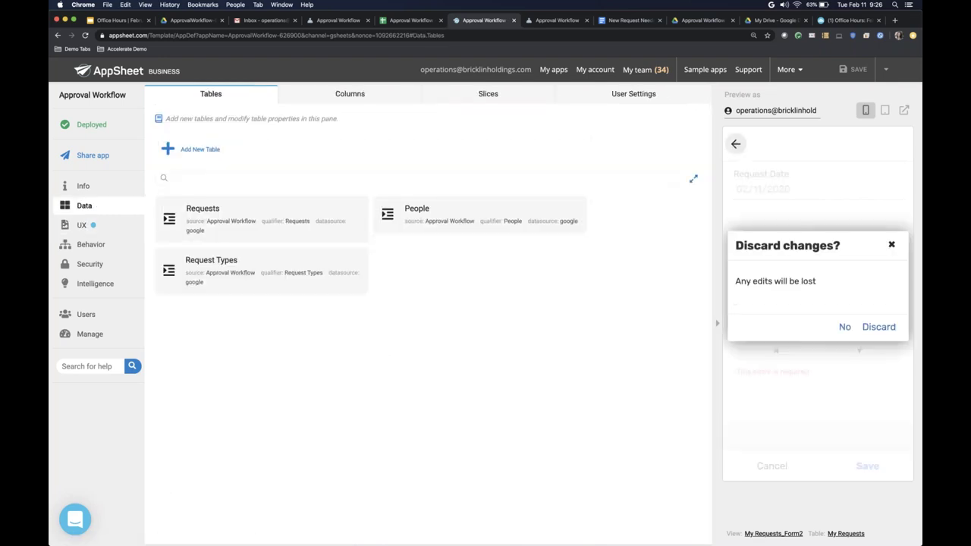
left_click(882, 327)
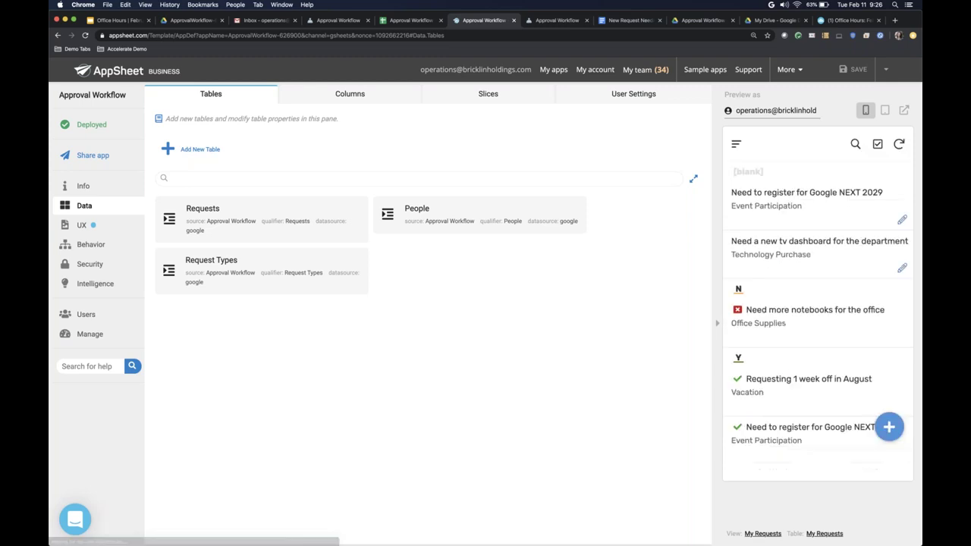
key("ctrl+Up")
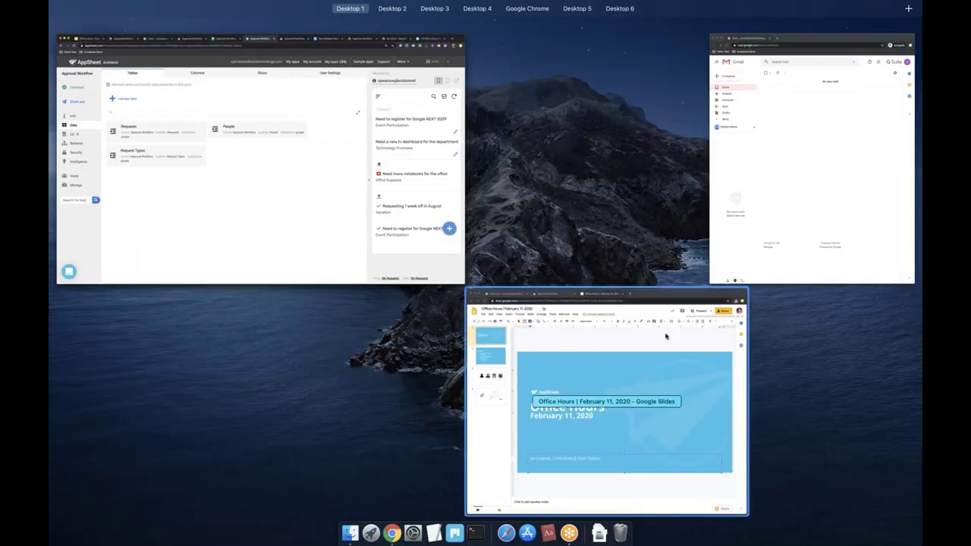
Step: Bring the running Approval Workflow app forward, resized to sit beside the editor
left_click(666, 337)
left_click(456, 21)
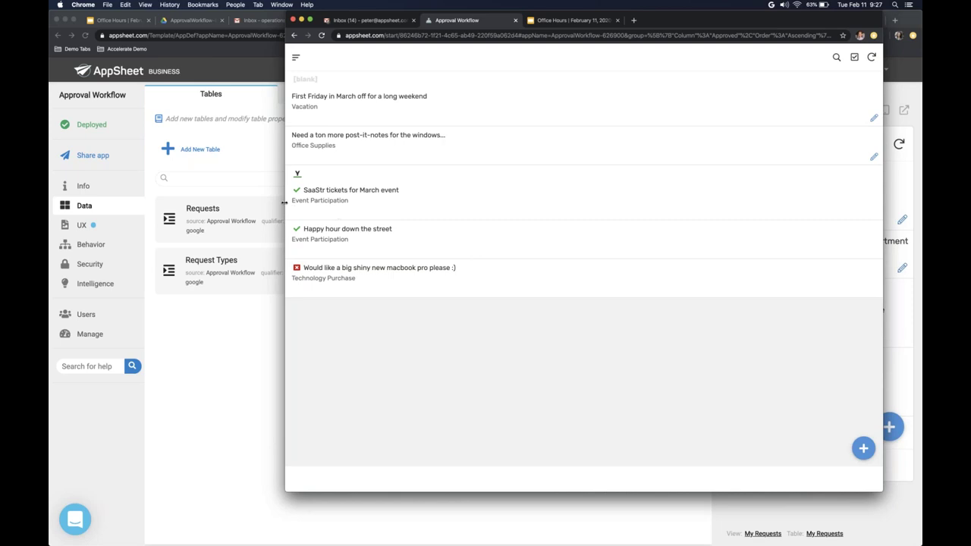
left_click_drag(492, 215, 541, 221)
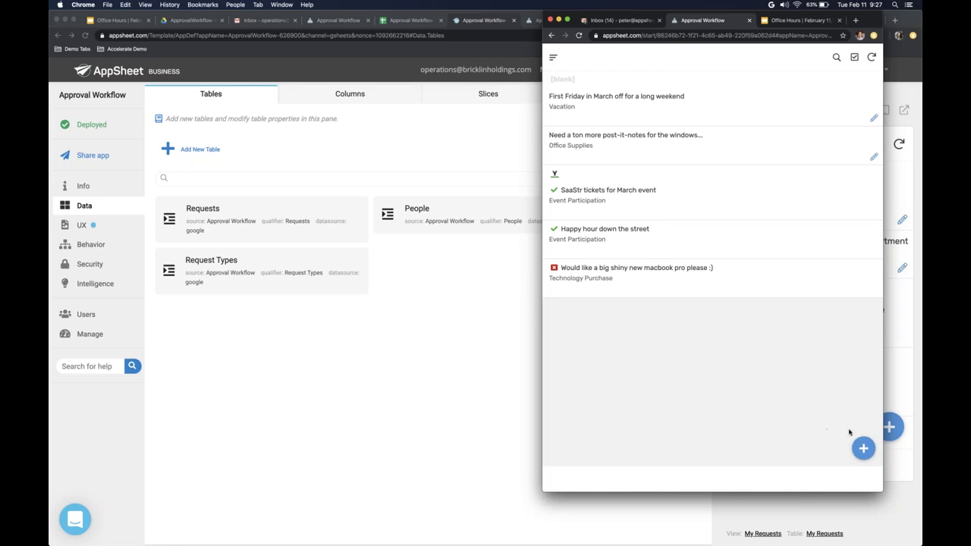
Step: Add an Event Participation request reading 'I'd like to to a conference', save and sync it
left_click(864, 448)
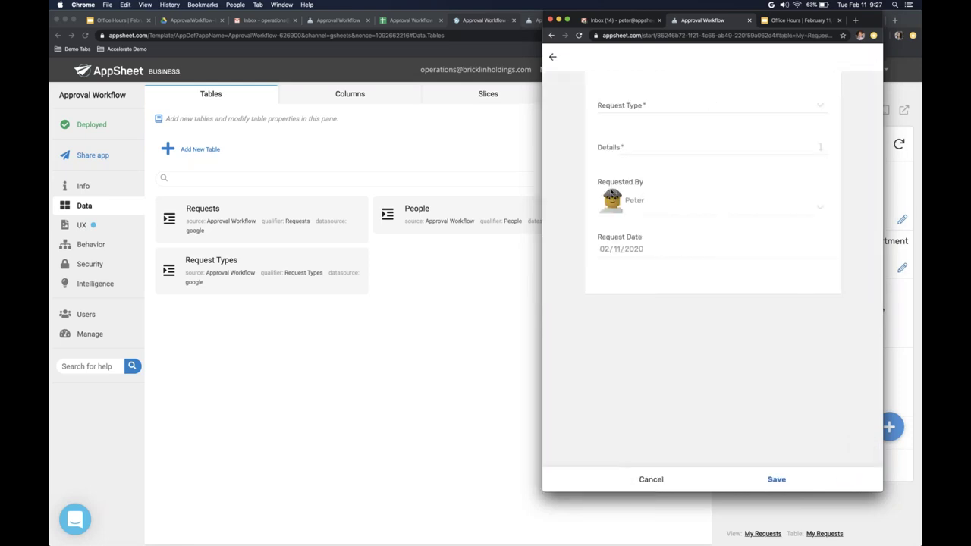
left_click(647, 108)
left_click(629, 129)
left_click(626, 149)
type("I'd like to o t")
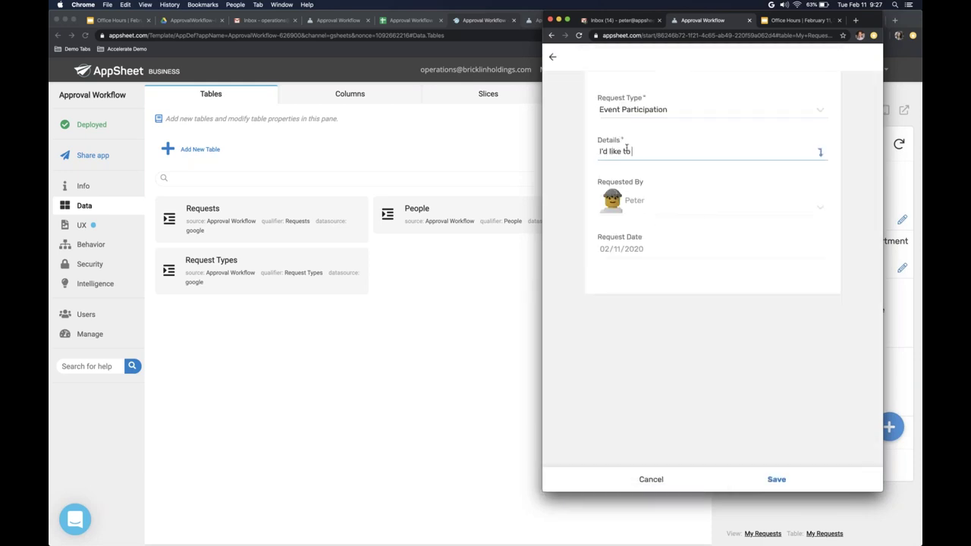
key("BackSpace")
key("BackSpace")
key("BackSpace")
type("to a conference")
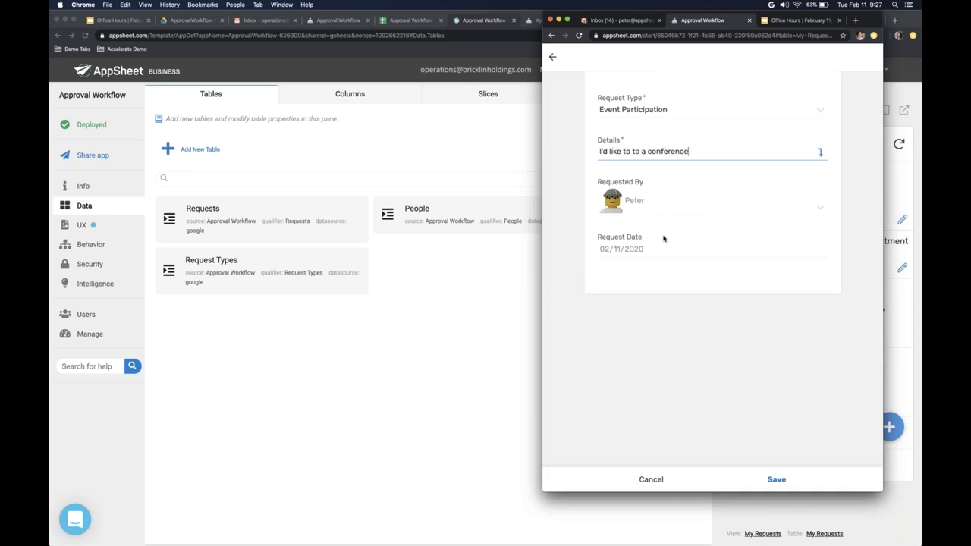
left_click(782, 479)
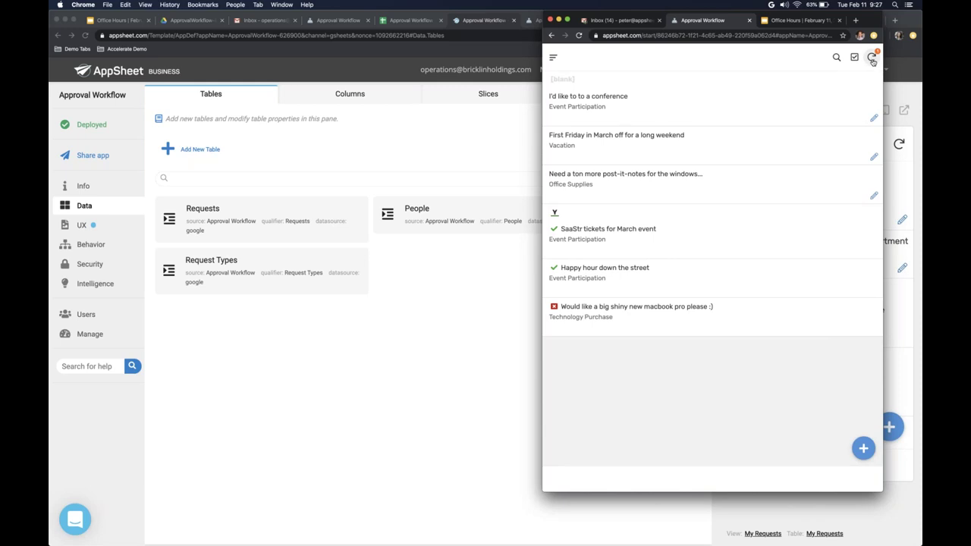
left_click(873, 60)
Step: Review new row 28 and its empty approval columns F–K in the Requests sheet
left_click(406, 20)
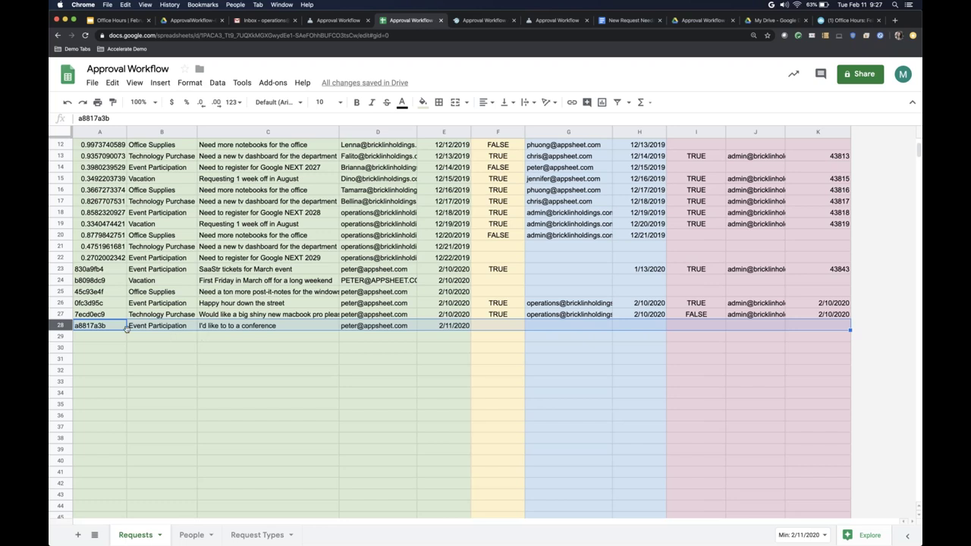
left_click(435, 328, "shift")
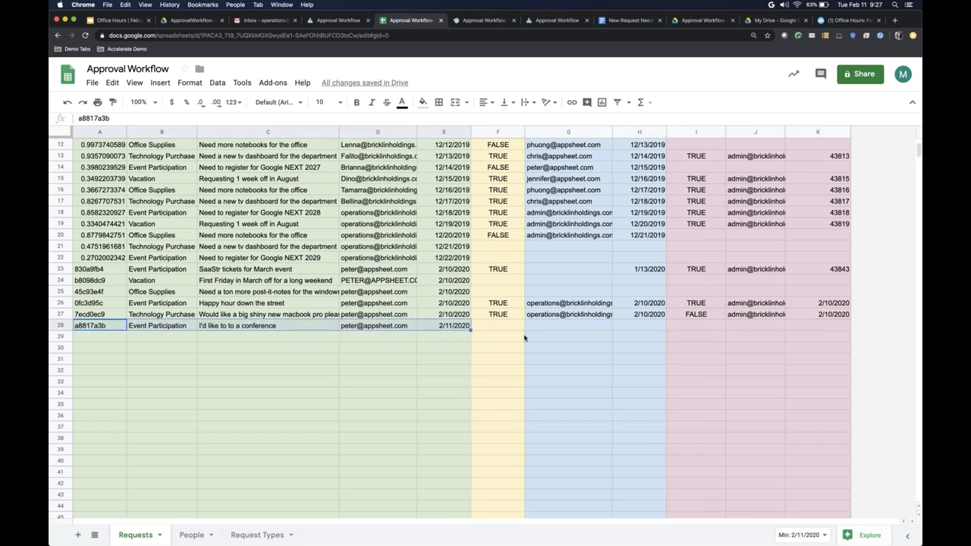
scroll(523, 338, "up", 3)
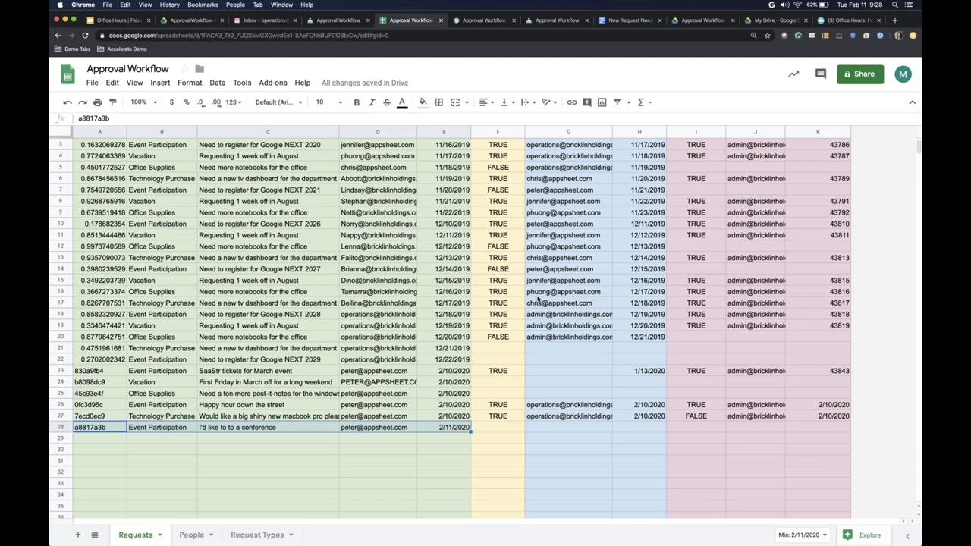
scroll(538, 300, "up", 2)
left_click_drag(498, 132, 625, 137)
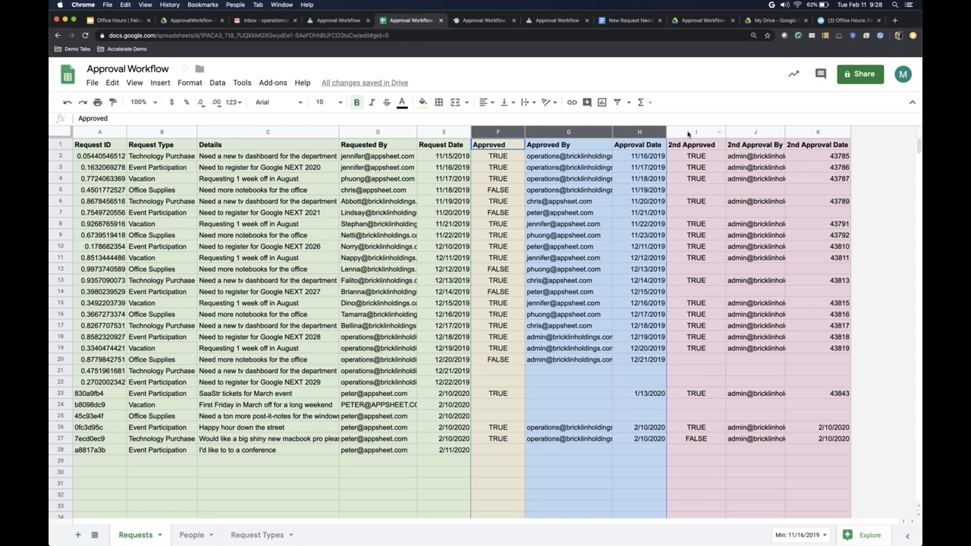
left_click_drag(688, 133, 799, 133)
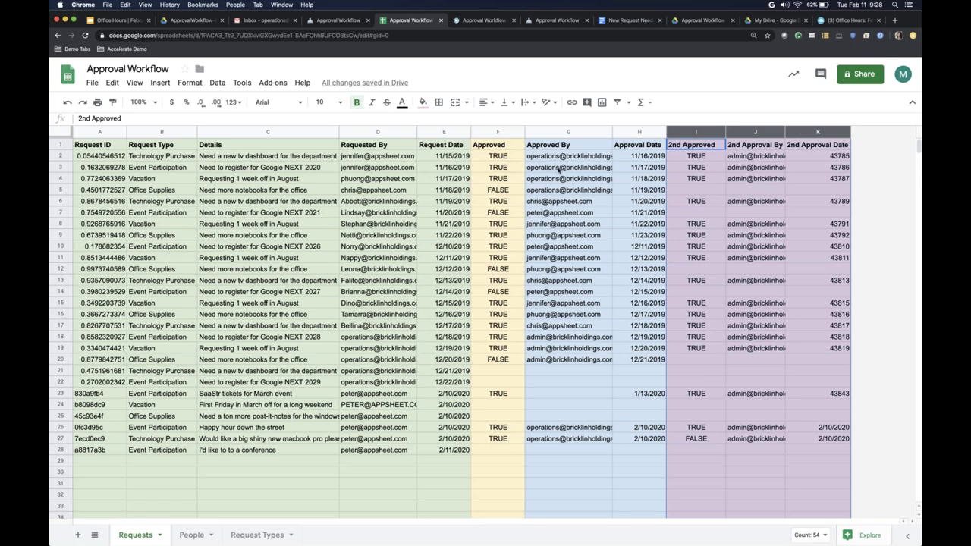
scroll(607, 369, "down", 5)
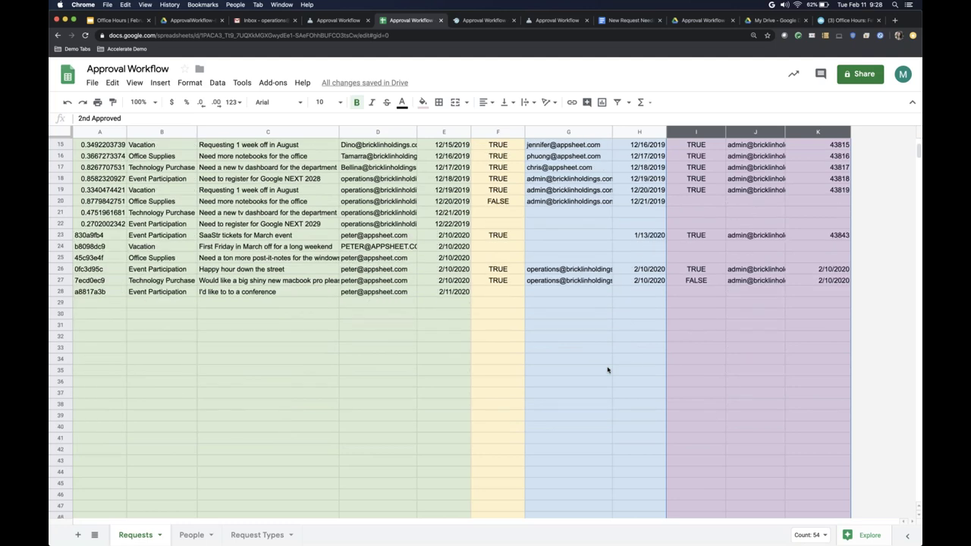
key("ctrl+Up")
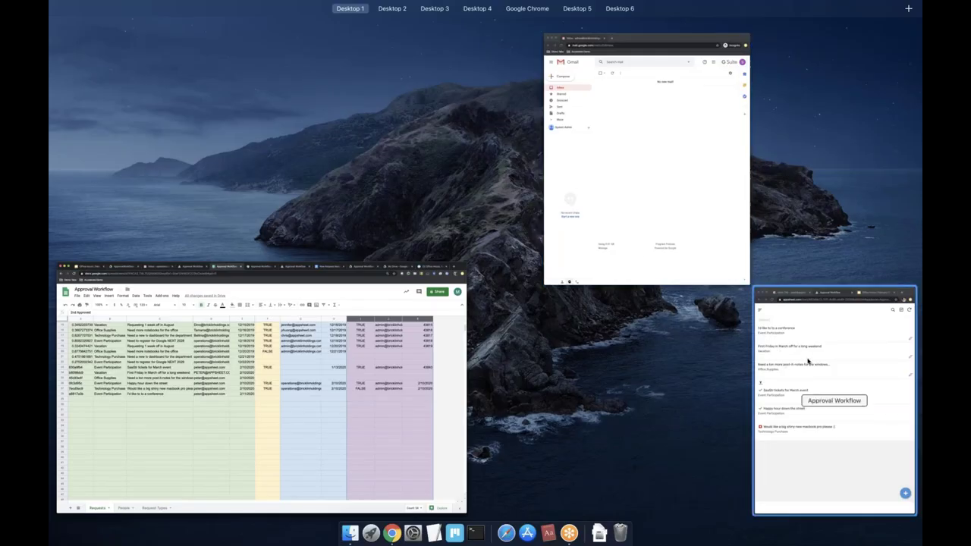
left_click(424, 347)
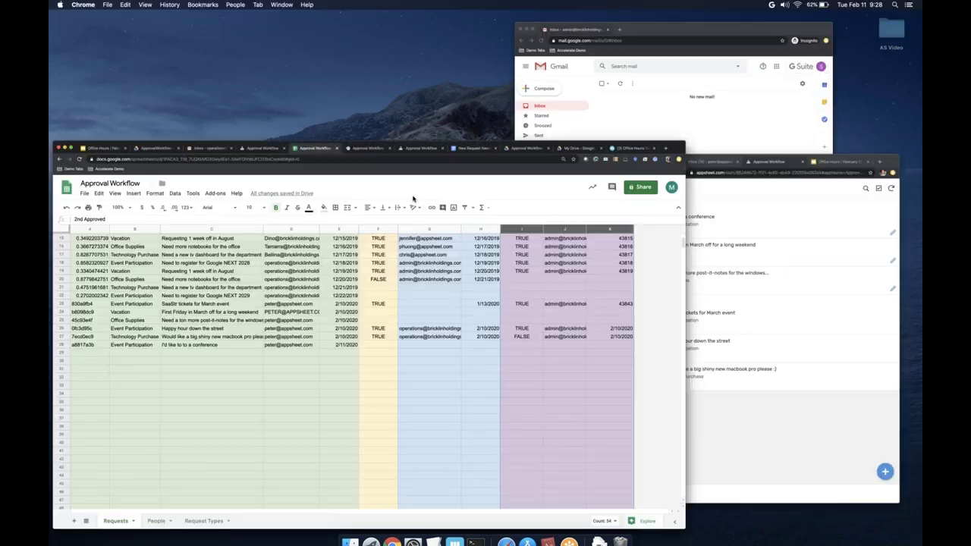
Step: Read the requester's manager in cell E4 of the People sheet, then go to Gmail
left_click(191, 536)
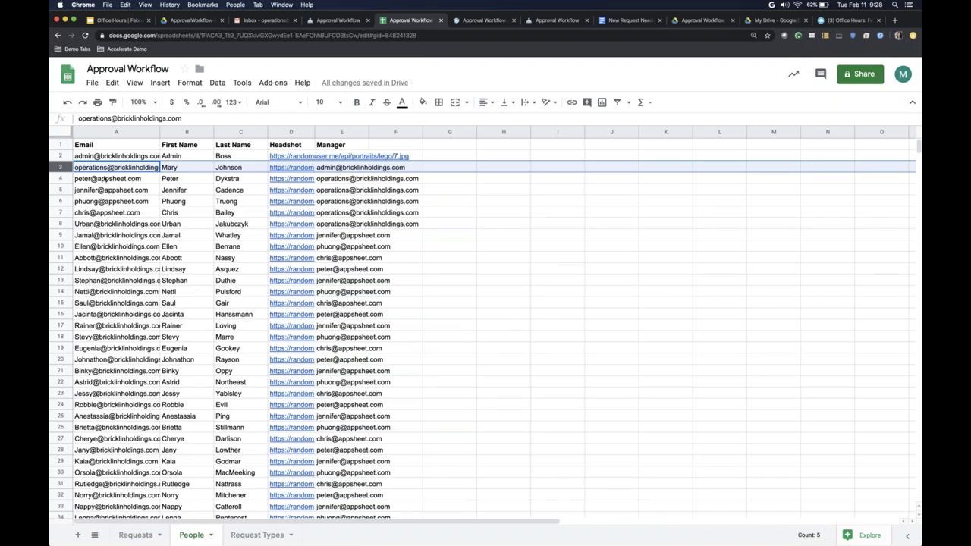
left_click(65, 178)
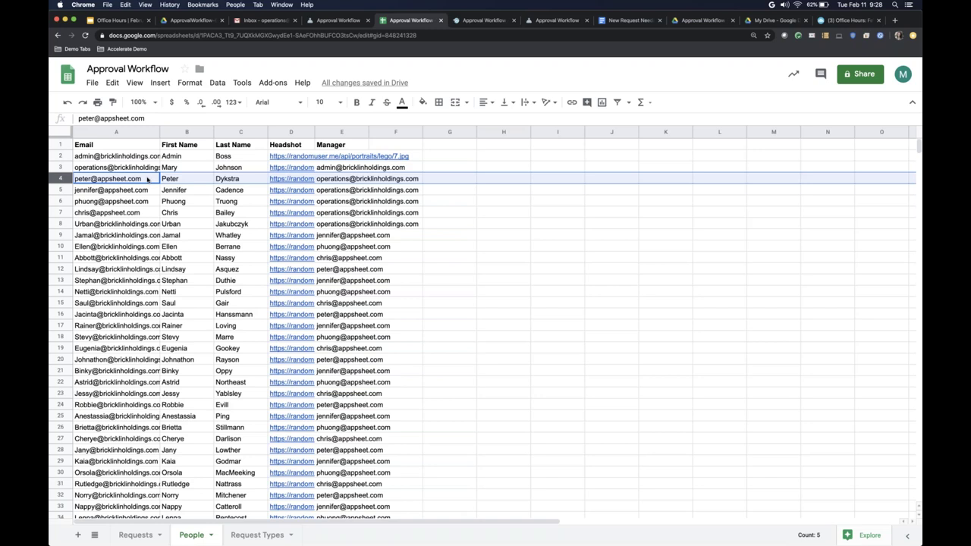
key("super+equal")
key("super+equal")
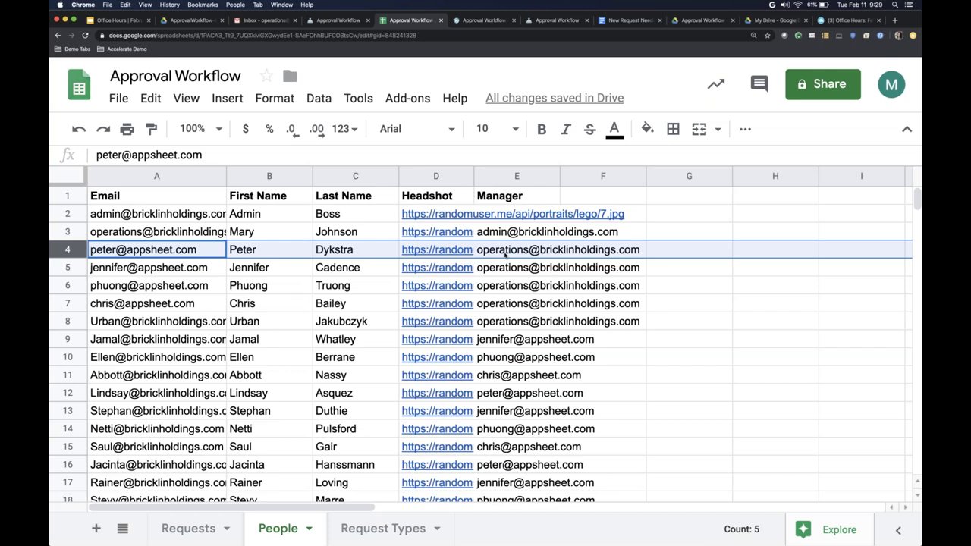
left_click(531, 253)
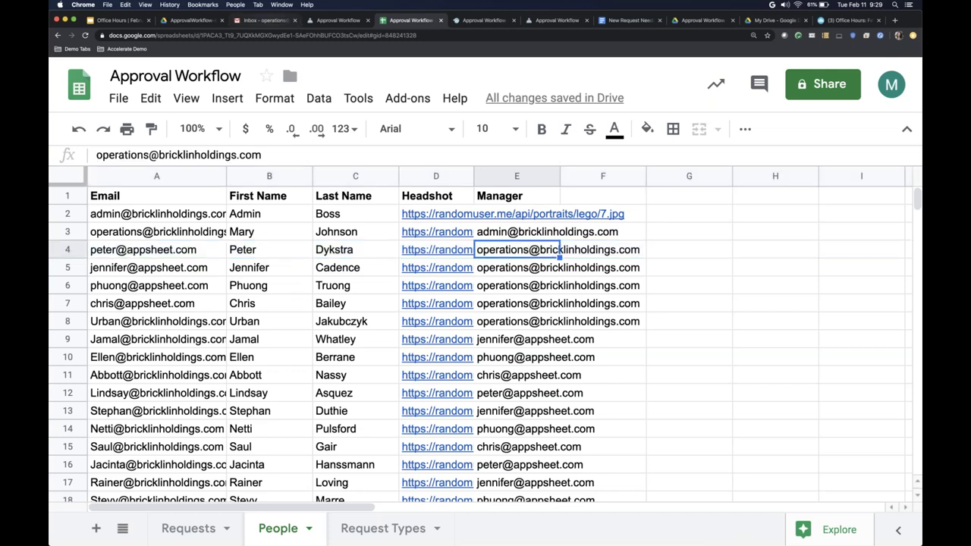
left_click(262, 20)
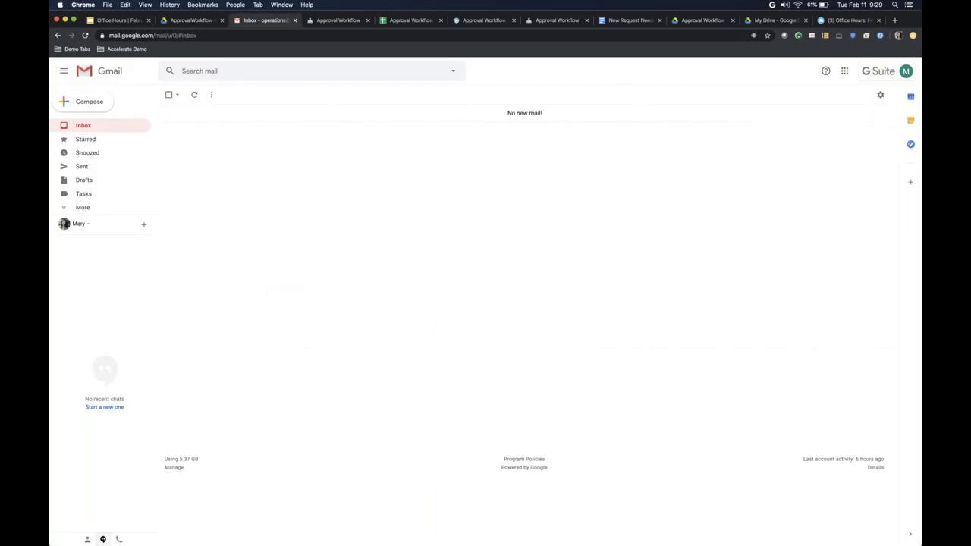
Step: Refresh the inbox, open the 'New request' approval email and follow its review link
left_click(195, 97)
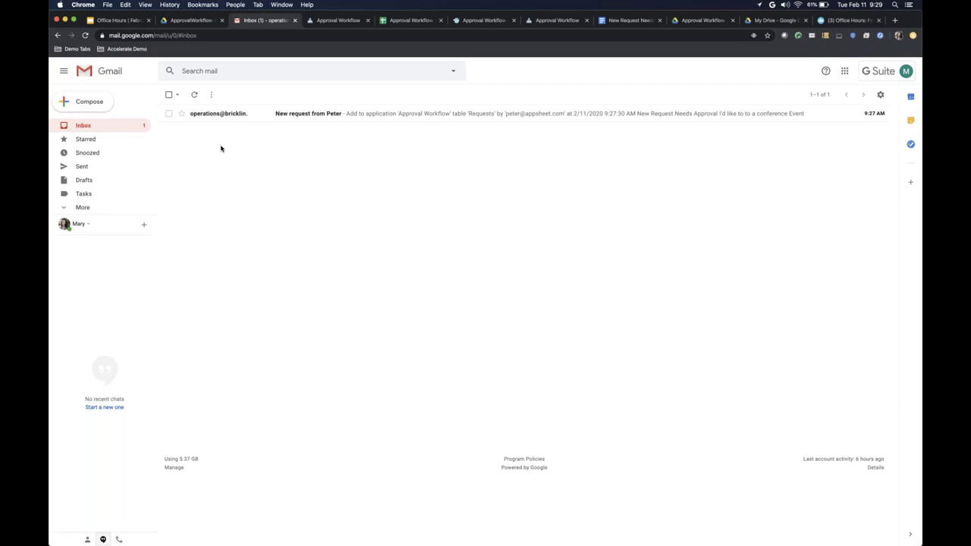
left_click(261, 115)
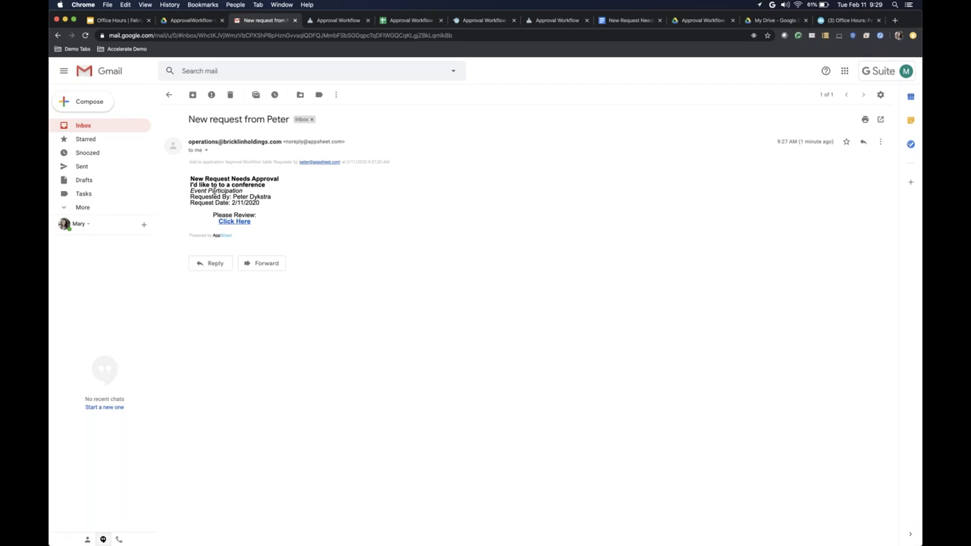
scroll(213, 190, "up", 5)
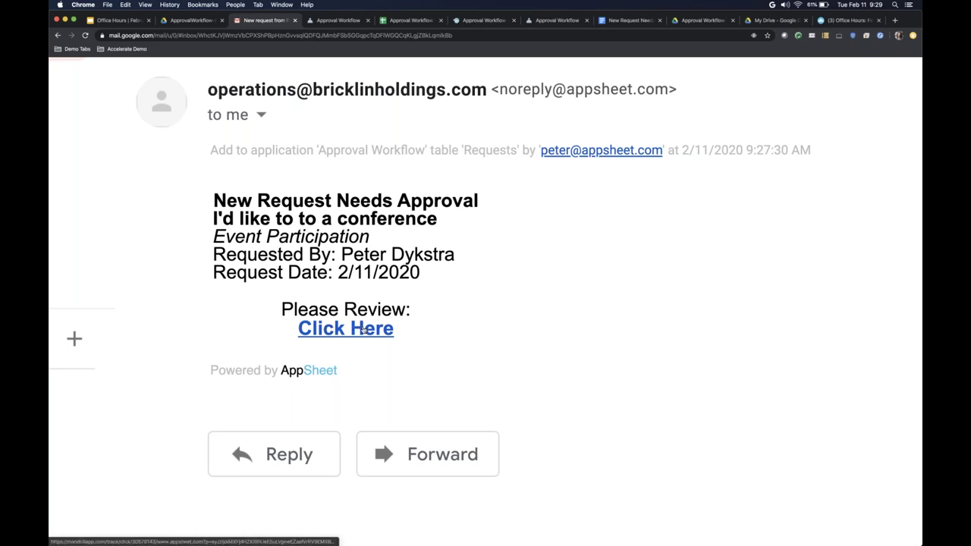
key("super+0")
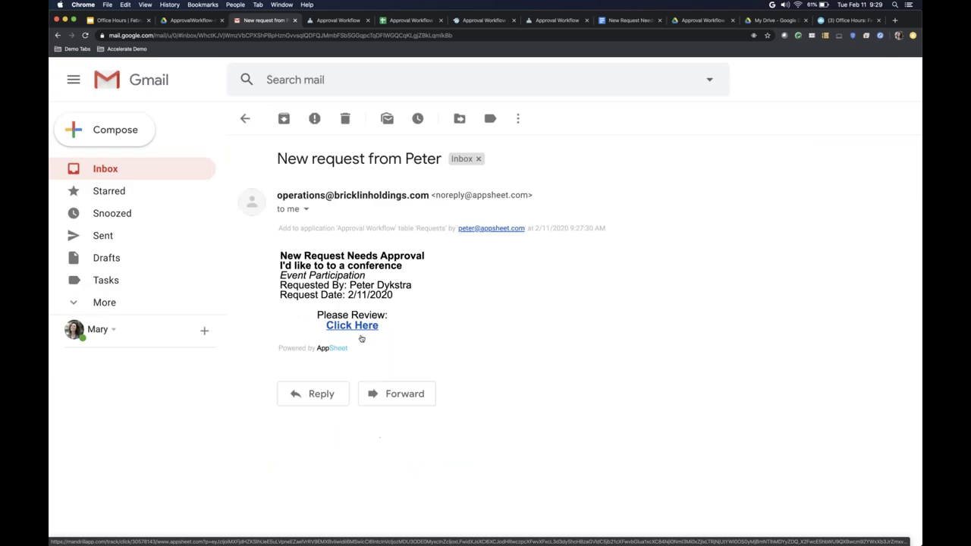
left_click(347, 315)
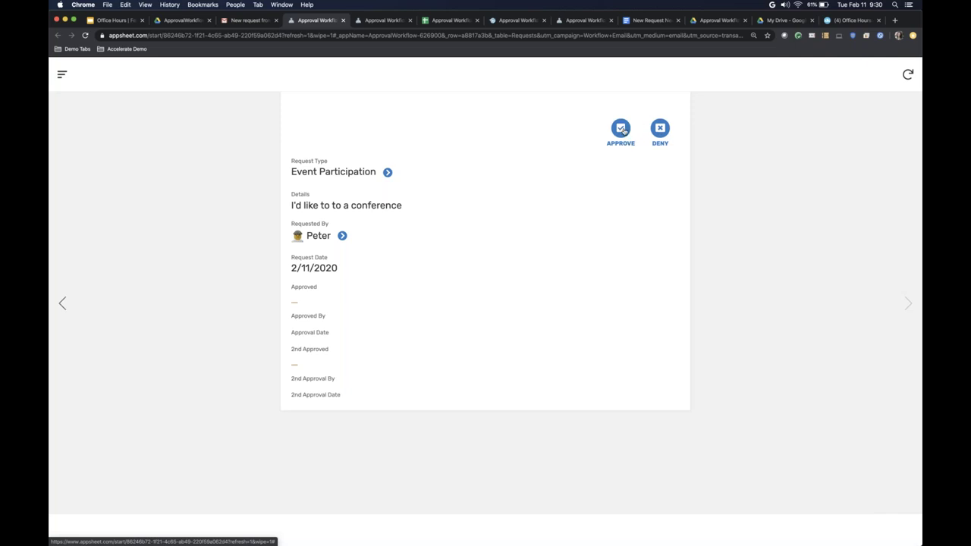
Step: Approve the conference request so Approved reads Y with Approval Date 2/11/2020
left_click(621, 129)
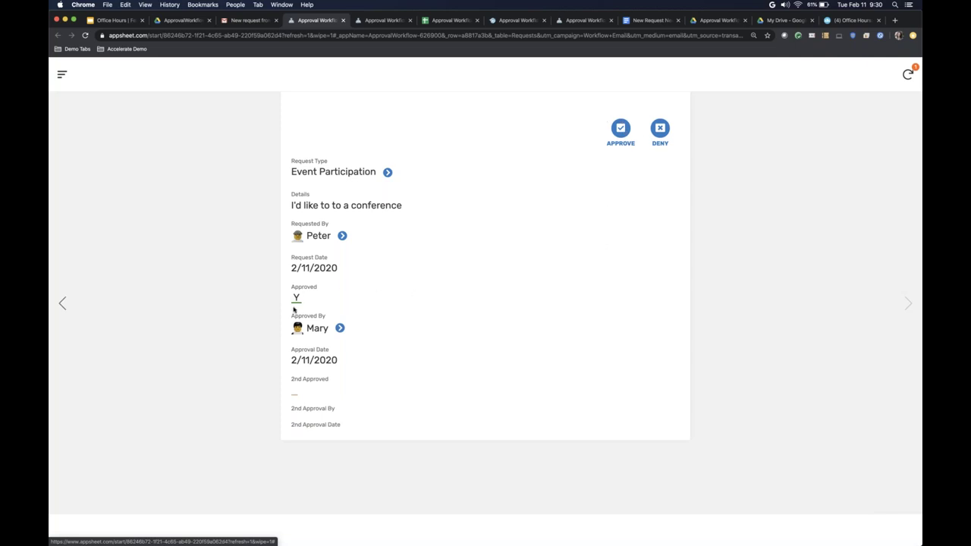
scroll(294, 310, "up", 5)
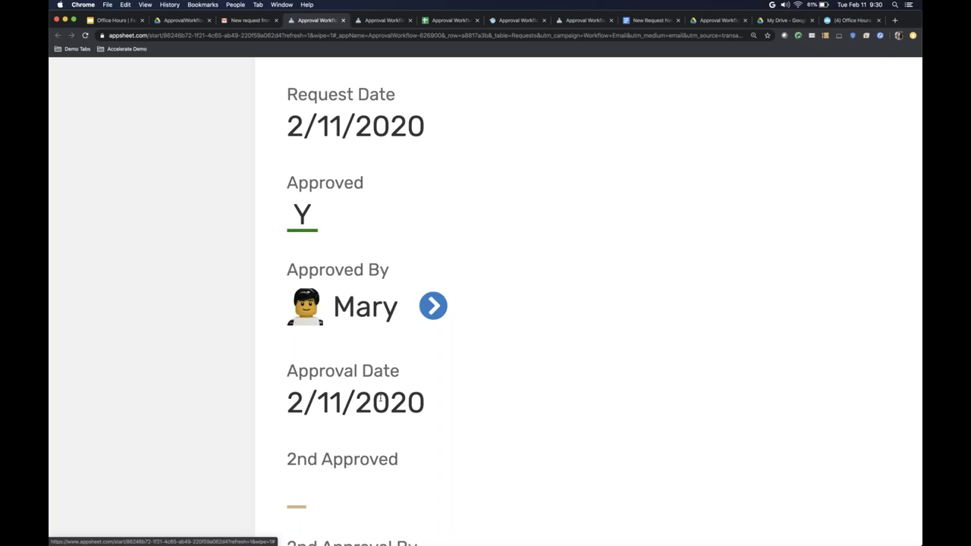
key("ctrl+0")
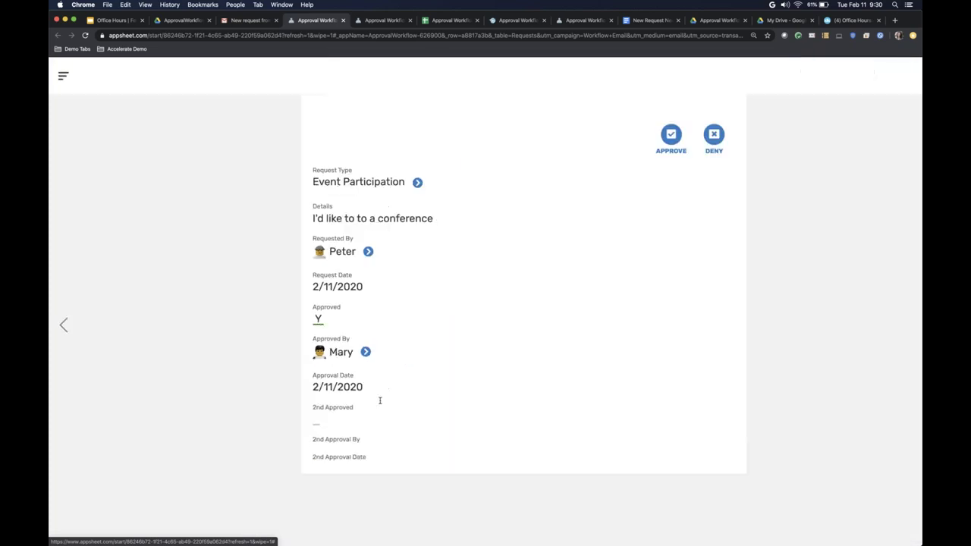
Step: Highlight Event Participation's TRUE escalation flag in A3:B3 of the Request Types sheet
left_click(448, 22)
left_click(368, 529)
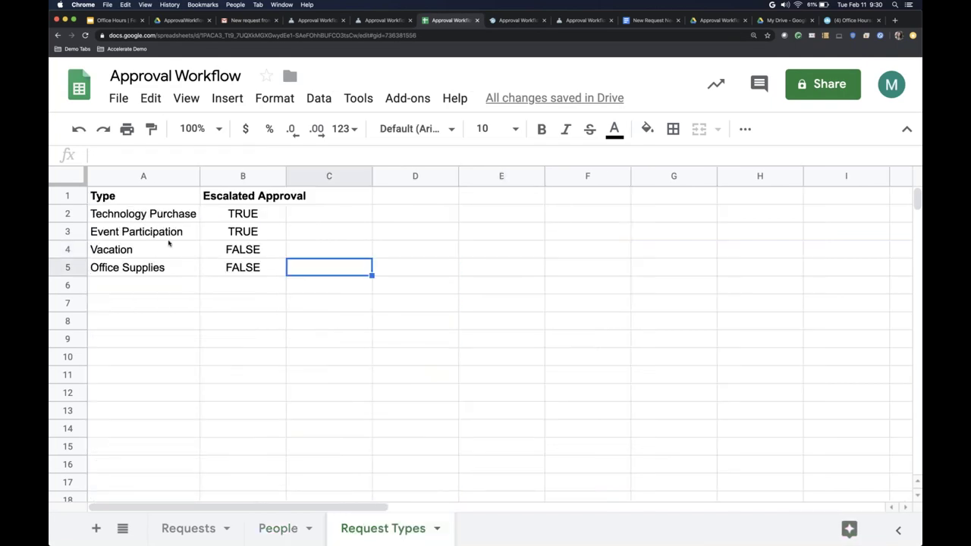
left_click_drag(161, 234, 234, 240)
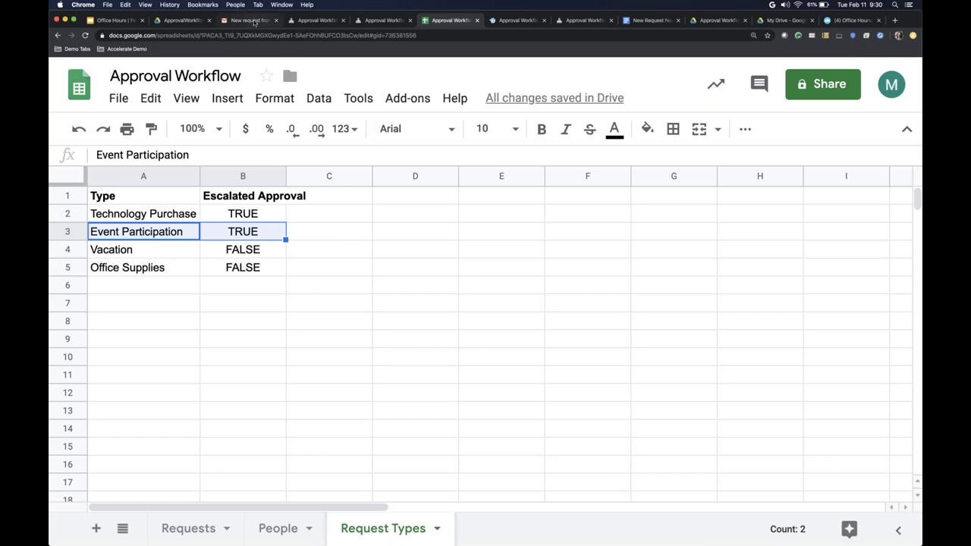
key("ctrl+Up")
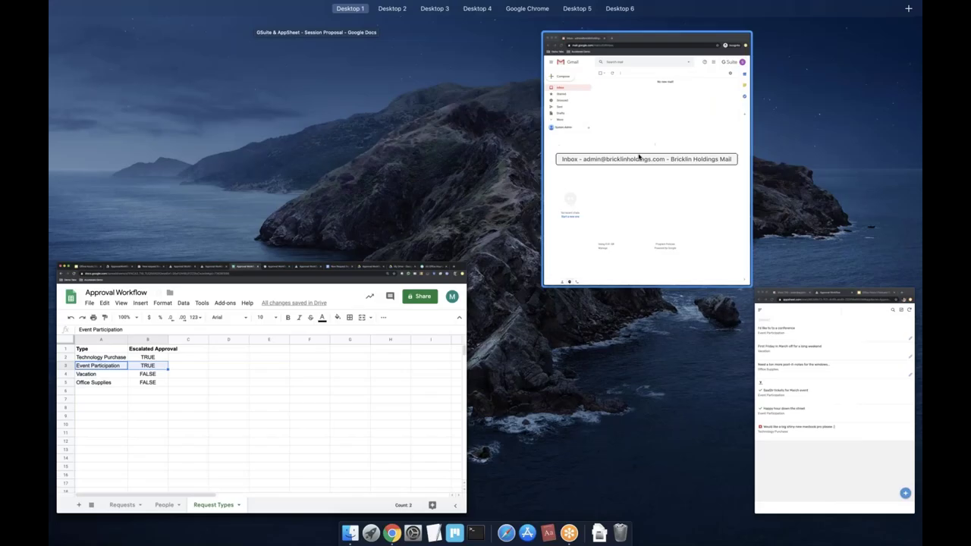
Step: Open the admin's 'Escalated request requires your approval' email and follow its Click Here link
left_click(639, 157)
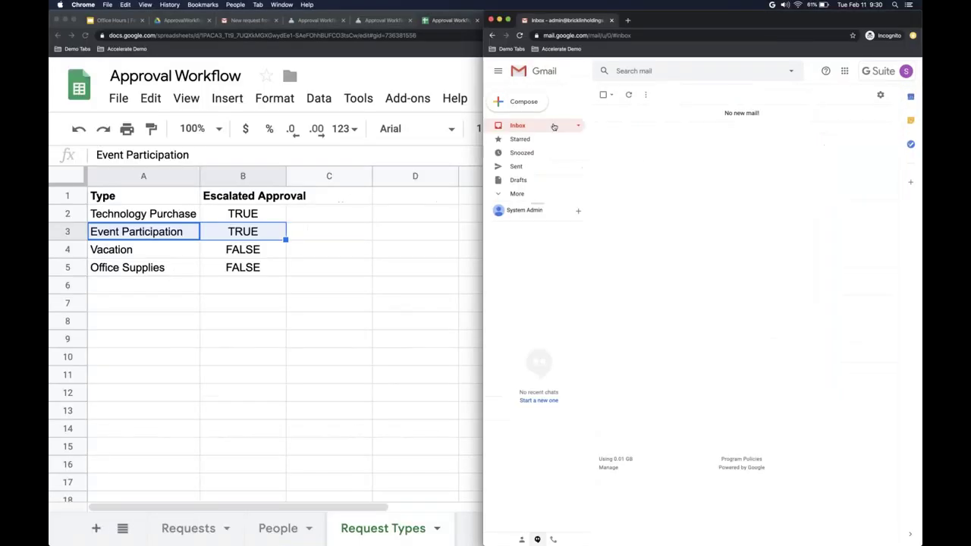
left_click(554, 127)
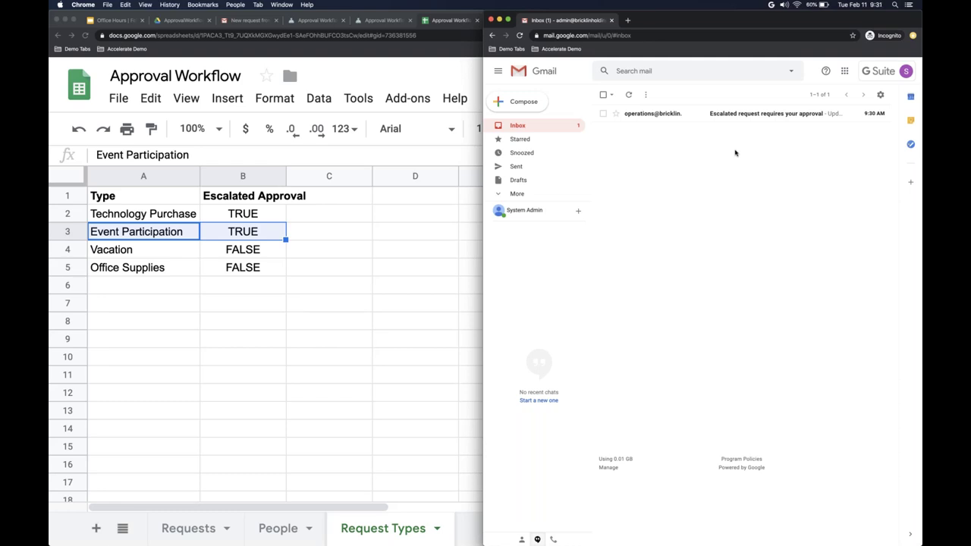
left_click(694, 116)
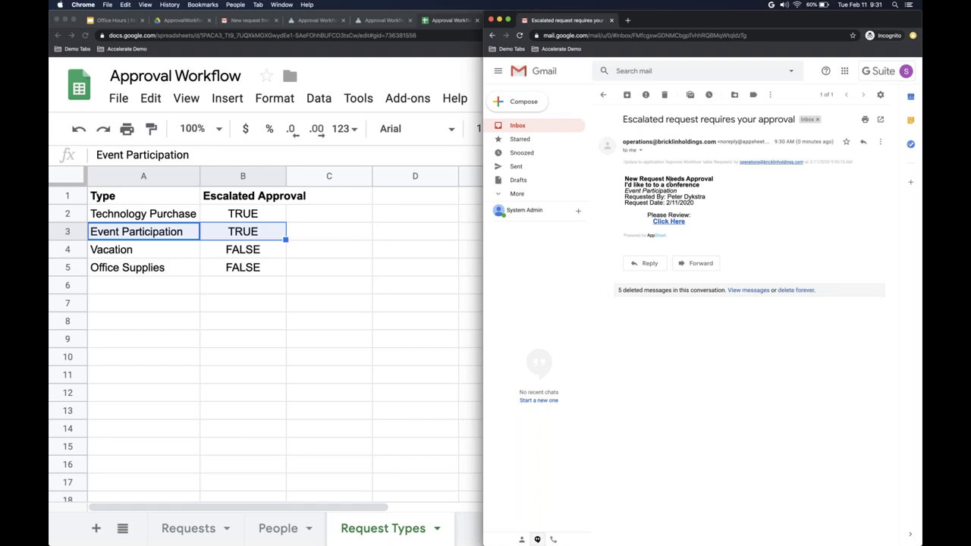
left_click_drag(624, 120, 759, 119)
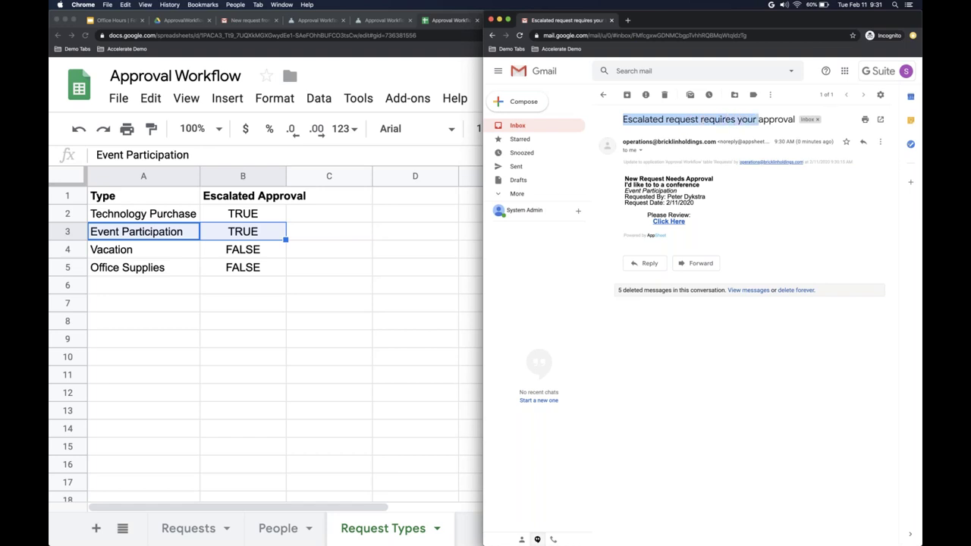
left_click(669, 221)
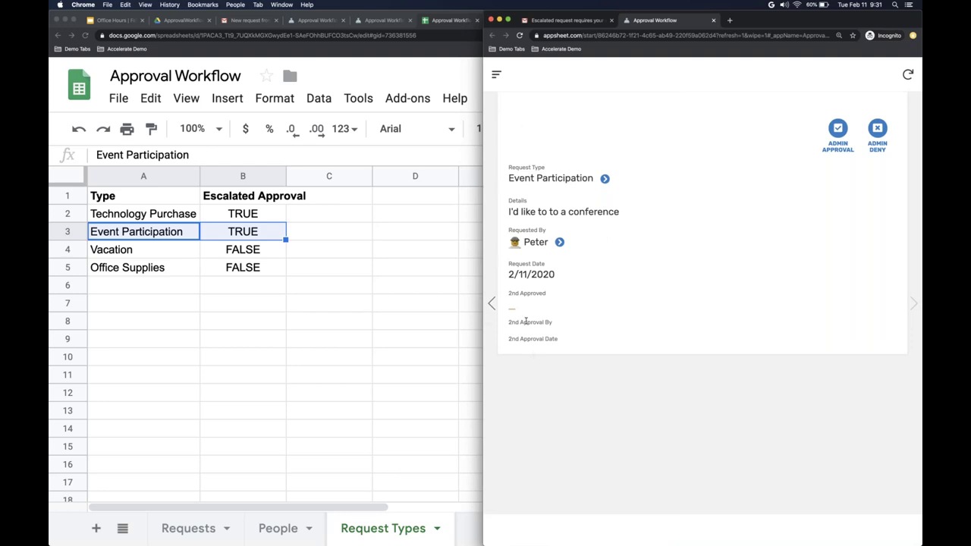
Step: Deny the conference request via ADMIN Deny so 2nd Approved reads N, dated 2/11/2020
scroll(526, 322, "up", 5)
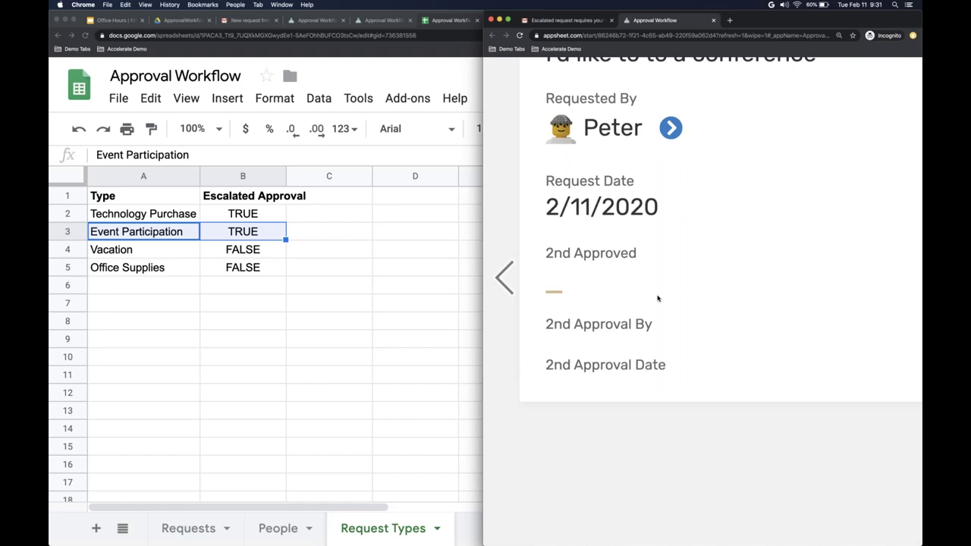
key("super+minus")
key("super+minus")
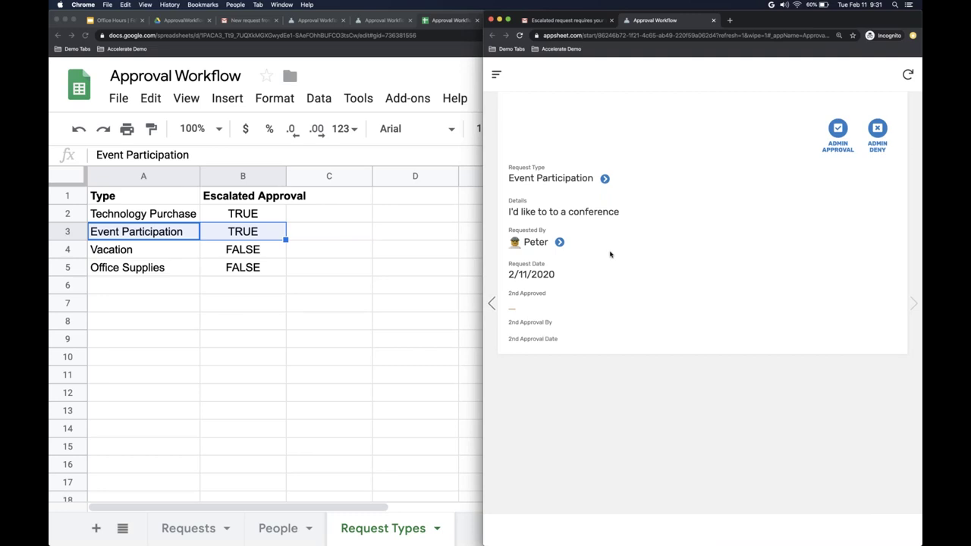
left_click(878, 131)
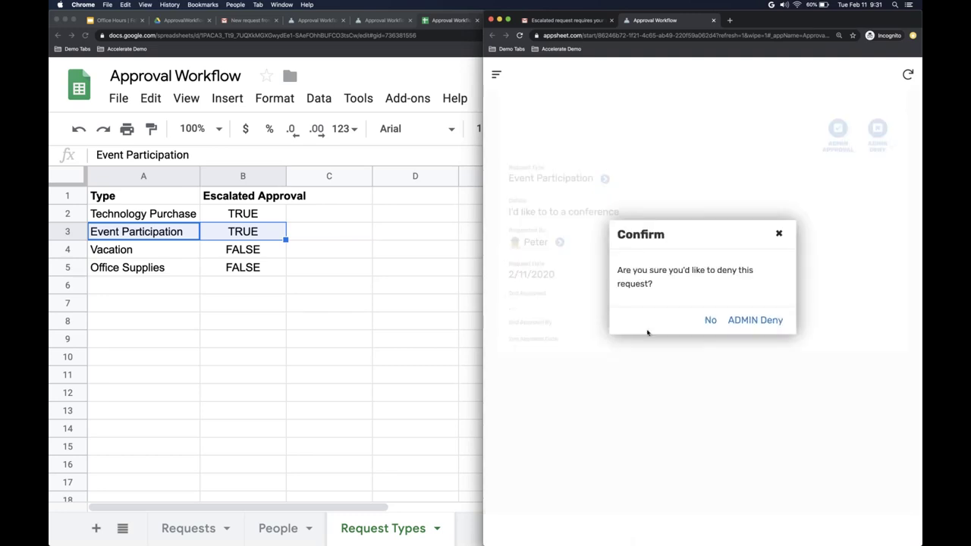
left_click(755, 320)
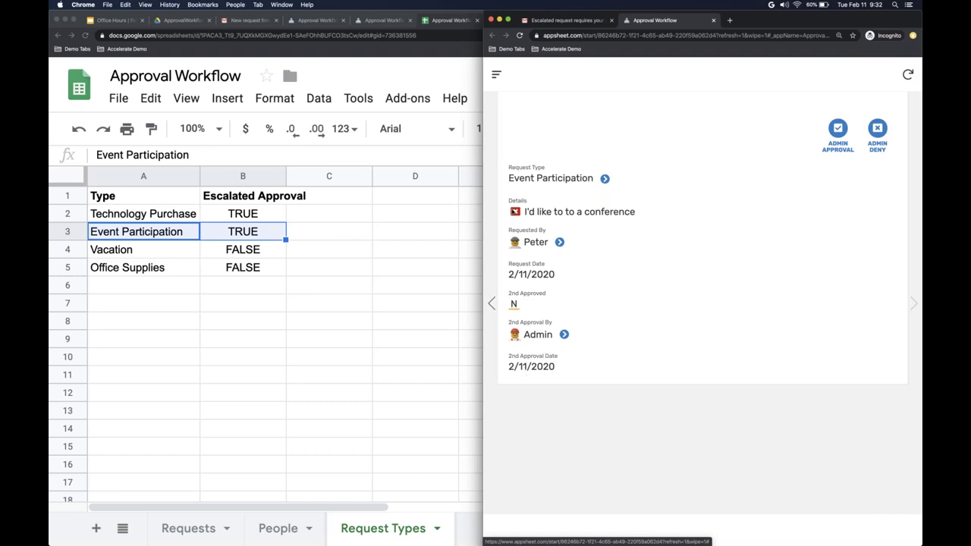
key("super+equal")
key("super+equal")
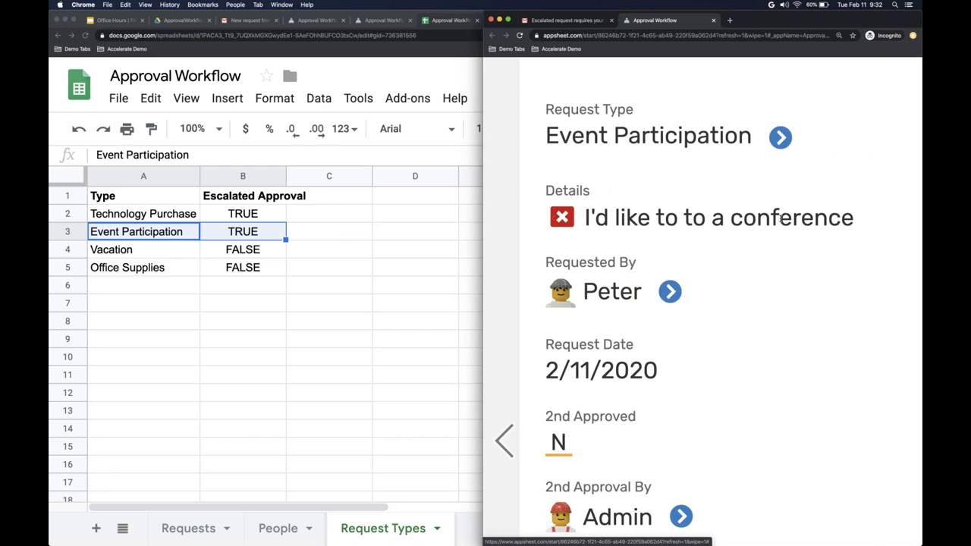
key("super+minus")
key("super+minus")
key("super+minus")
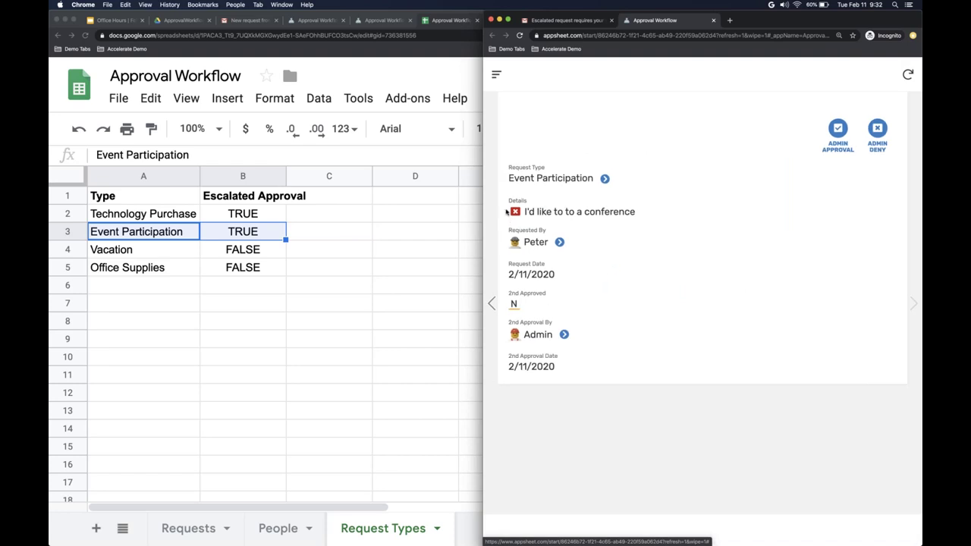
key("ctrl+Up")
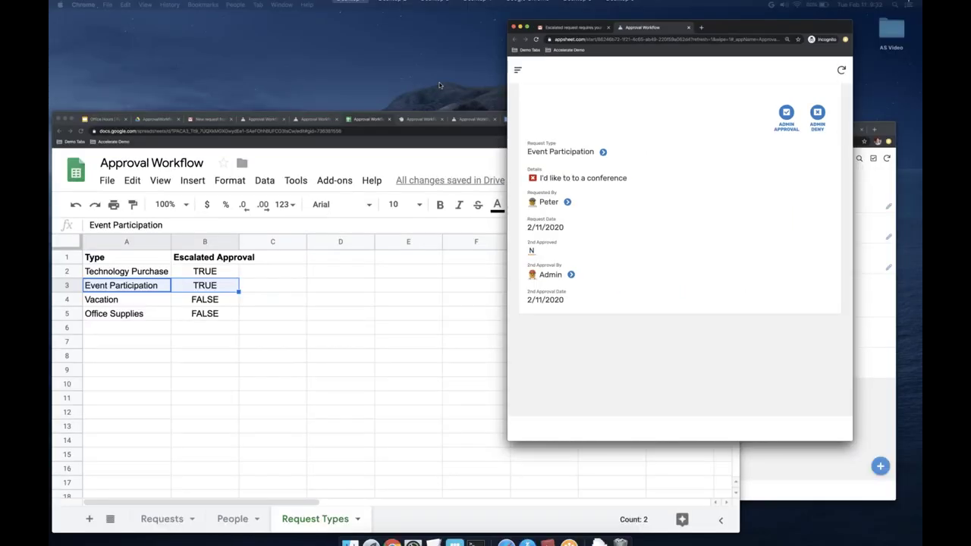
Step: Sync the requester's app, open the denied 'I'd like to to a conference' request, then return to the spreadsheet
left_click(627, 101)
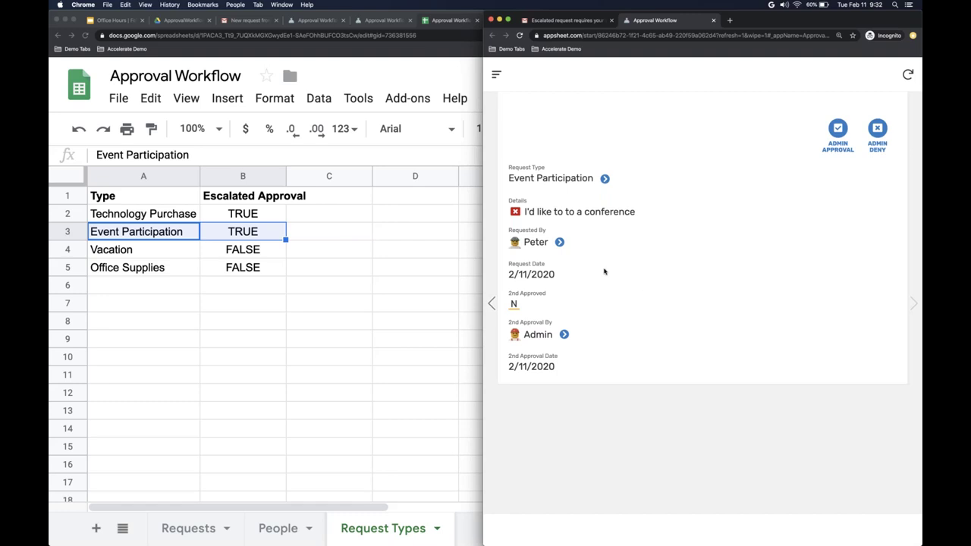
key("ctrl+Up")
left_click(820, 375)
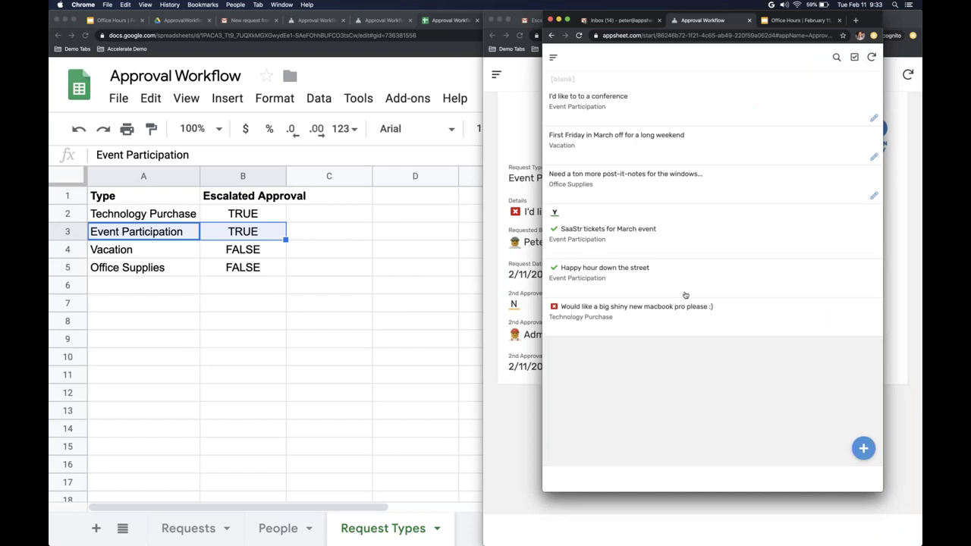
left_click(872, 57)
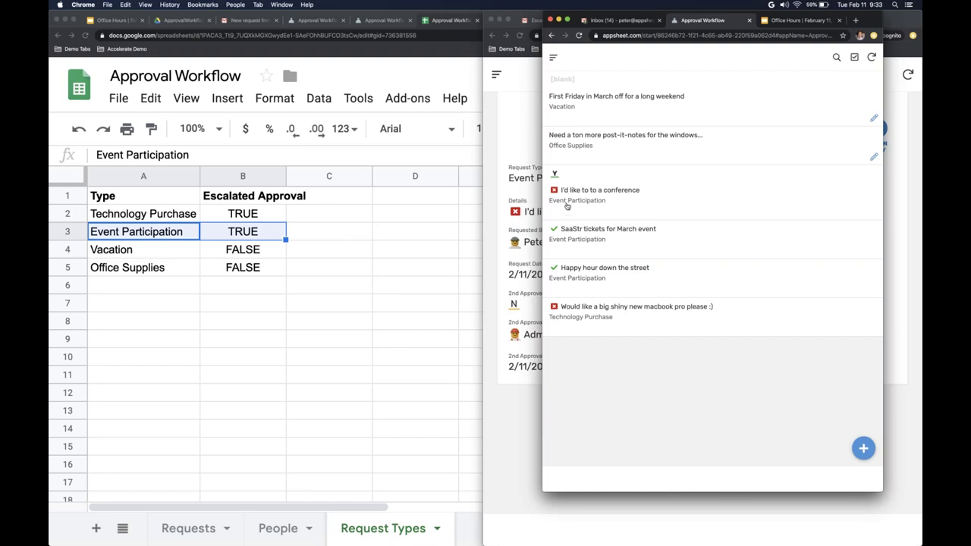
scroll(567, 206, "up", 3)
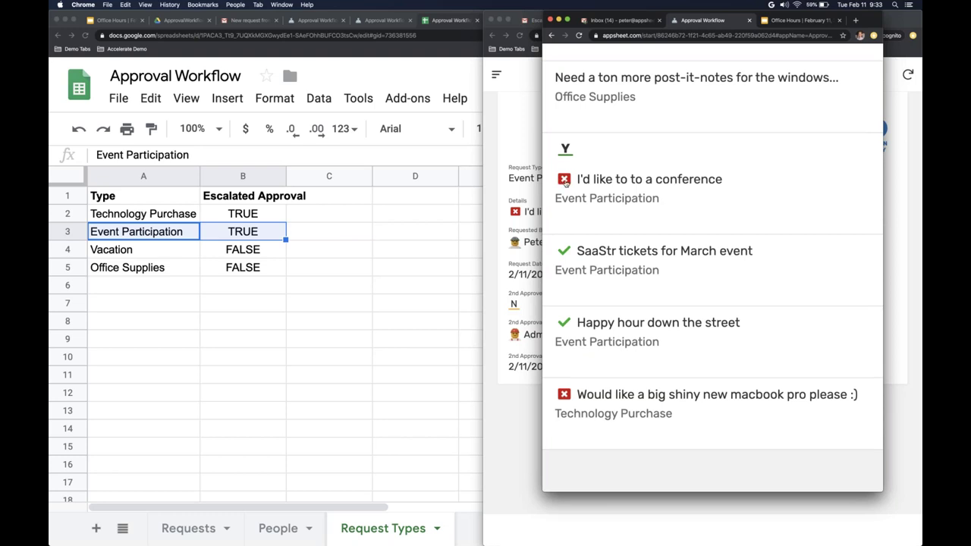
left_click(641, 190)
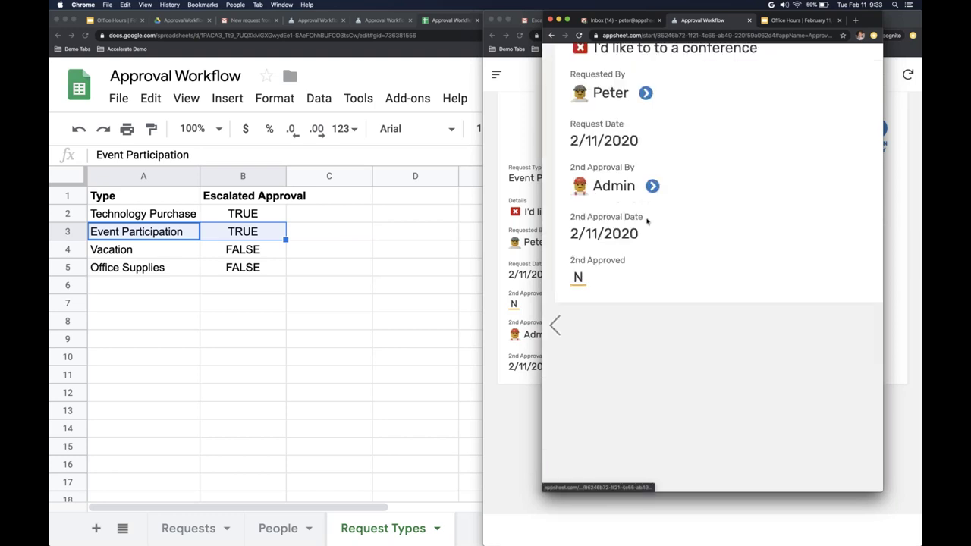
scroll(646, 219, "up", 2)
scroll(647, 221, "up", 1)
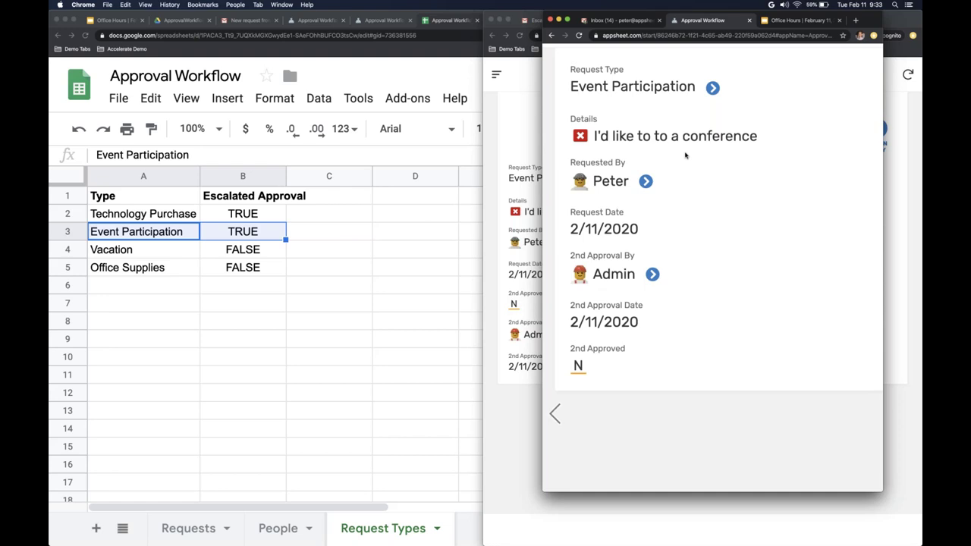
left_click(468, 76)
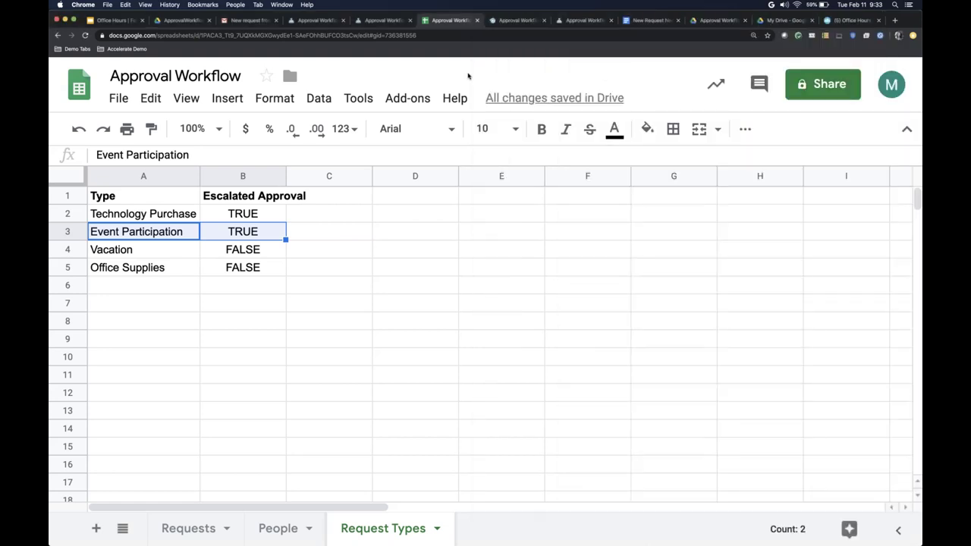
Step: Zoom out and, on the People sheet, select the Manager column entries and the requester's row 4
key("super+minus")
key("super+minus")
key("super+minus")
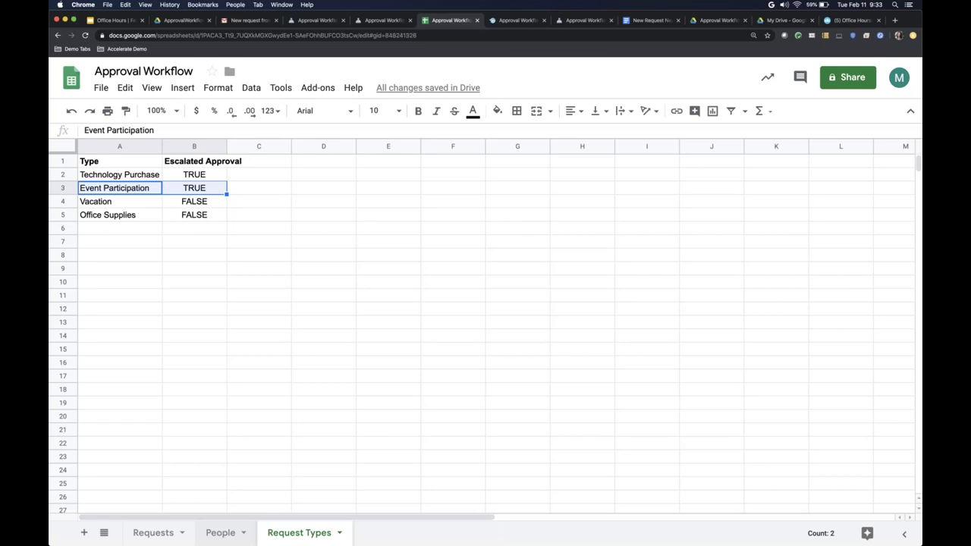
left_click(220, 532)
left_click_drag(384, 168, 385, 419)
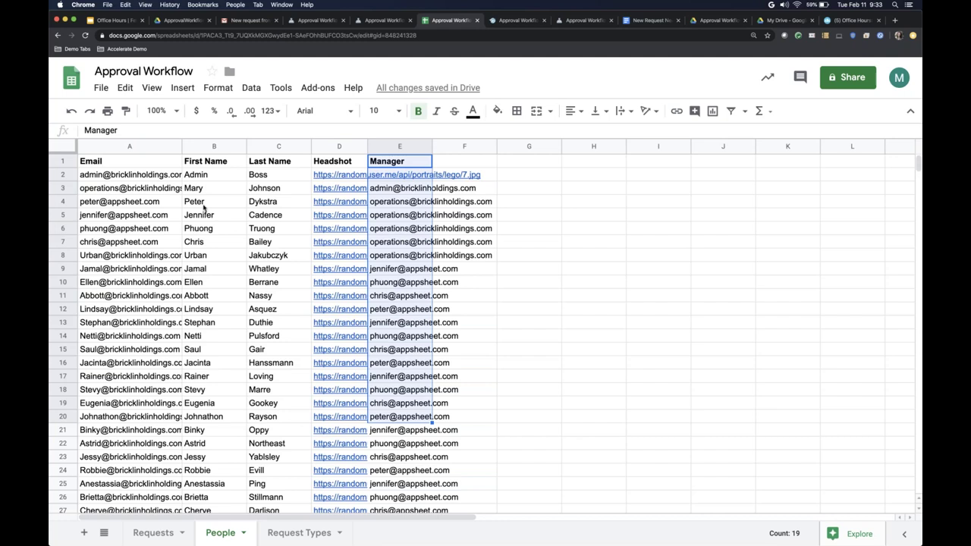
left_click(204, 205)
key("shift+space")
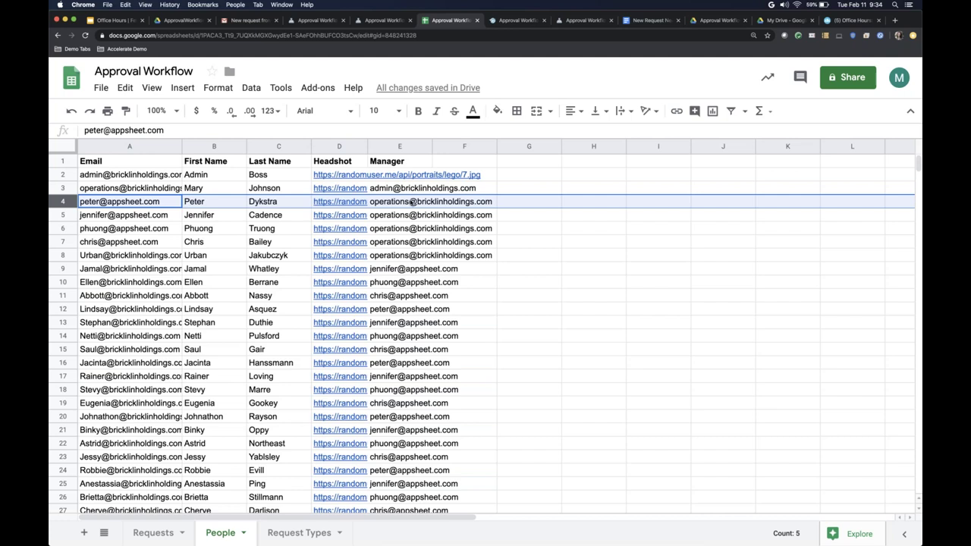
left_click(519, 21)
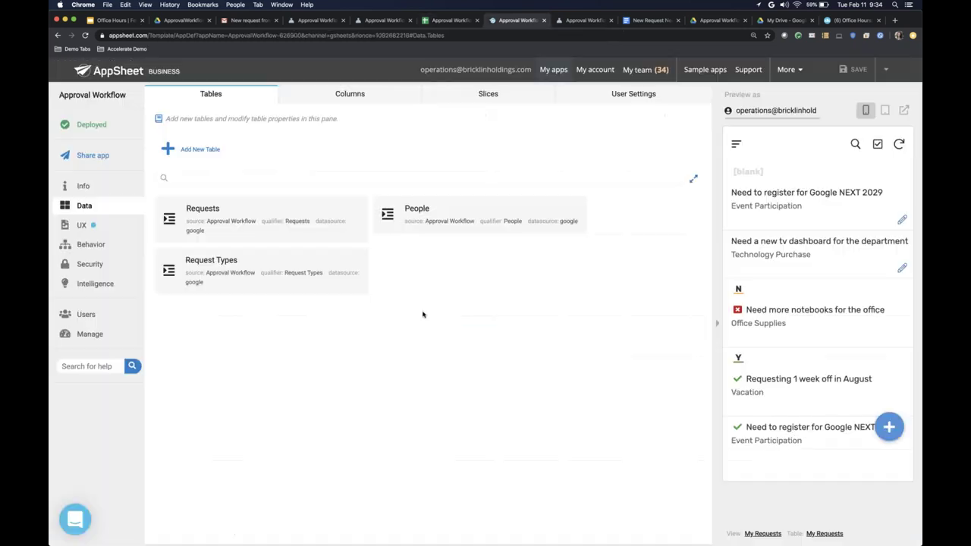
Step: Go to Behavior's Workflow rules list and open the New Request Needs Approval rule
left_click(94, 244)
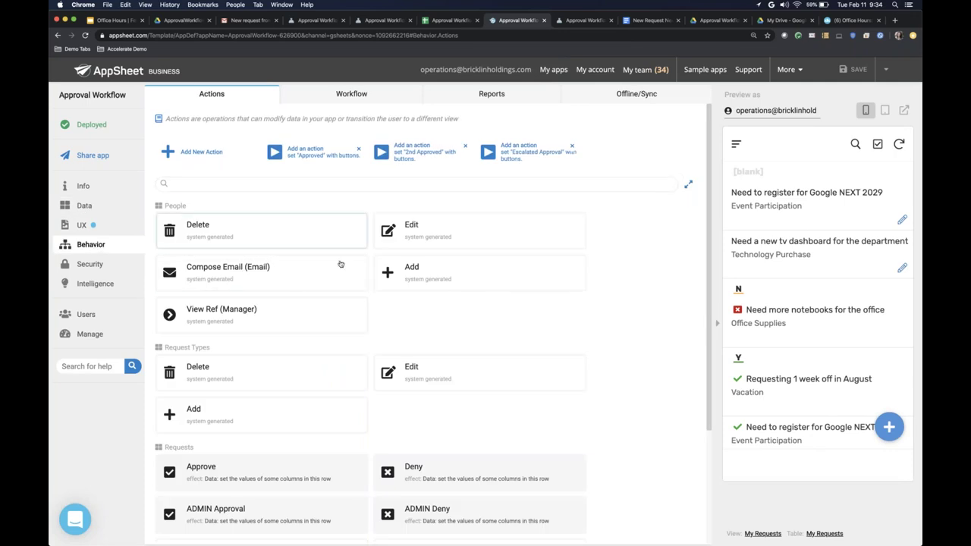
left_click_drag(233, 253, 224, 211)
left_click(231, 206)
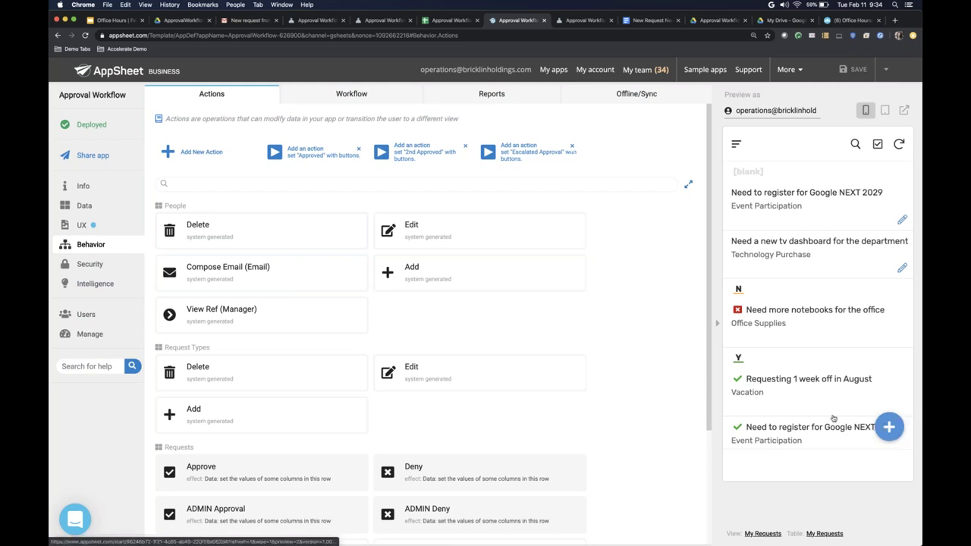
left_click(335, 95)
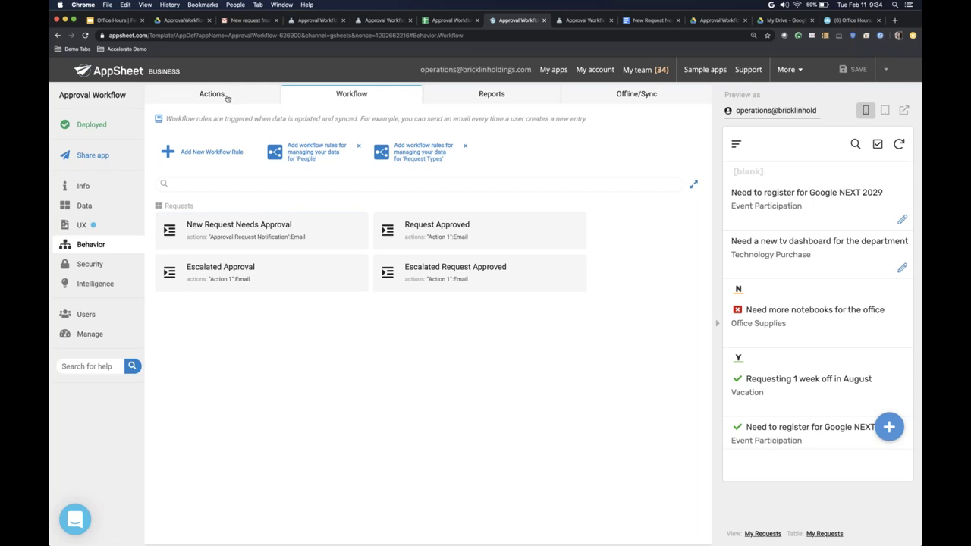
left_click(307, 229)
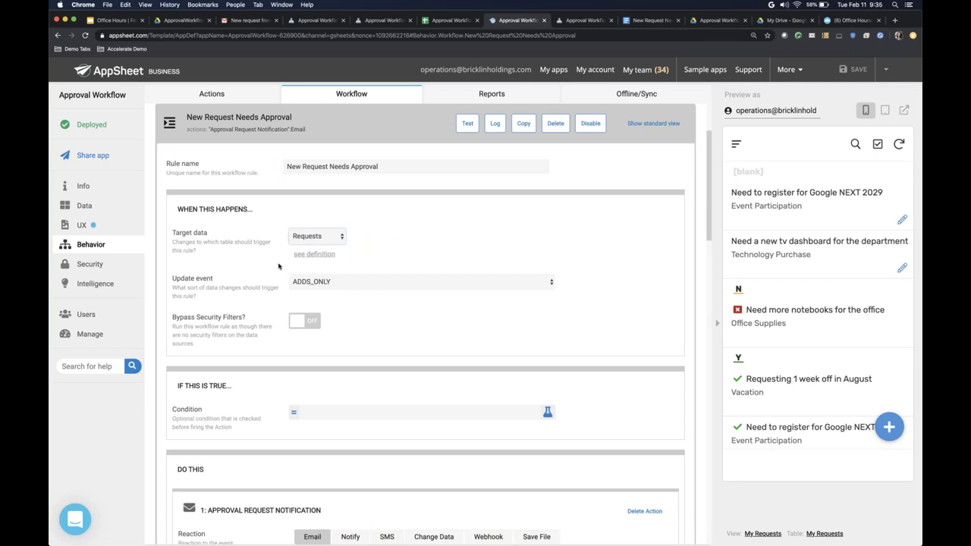
Step: Check the update event stays ADDS_ONLY, then scroll down to the DO THIS email action
left_click(308, 284)
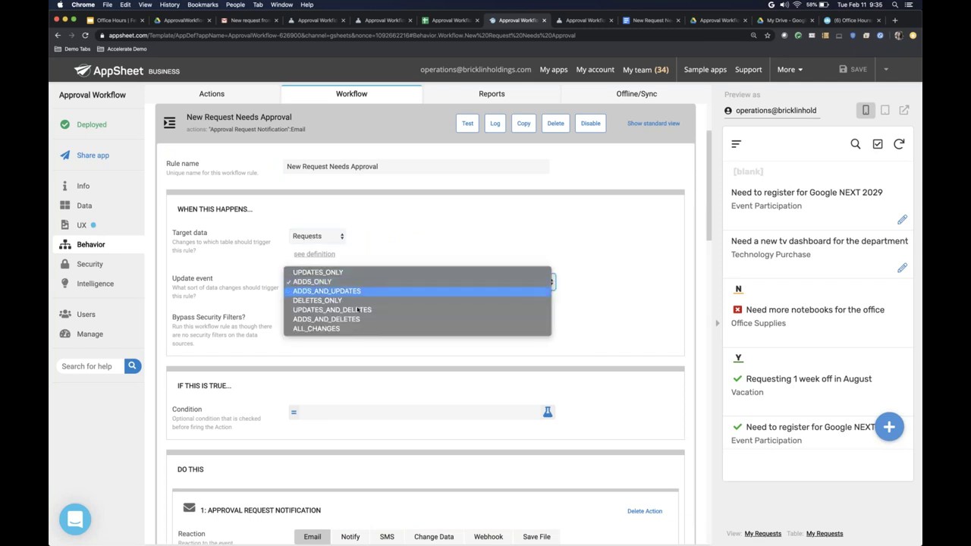
left_click(326, 283)
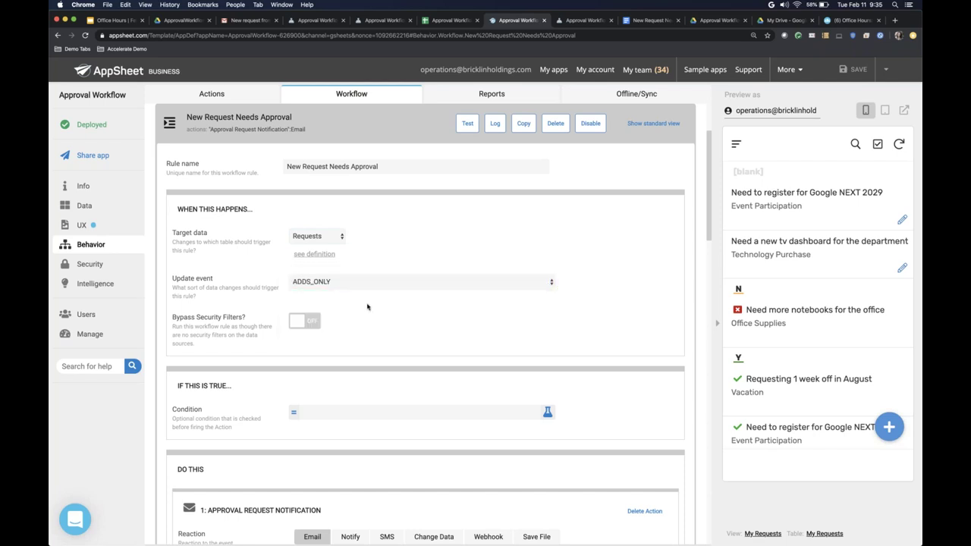
scroll(367, 307, "down", 7)
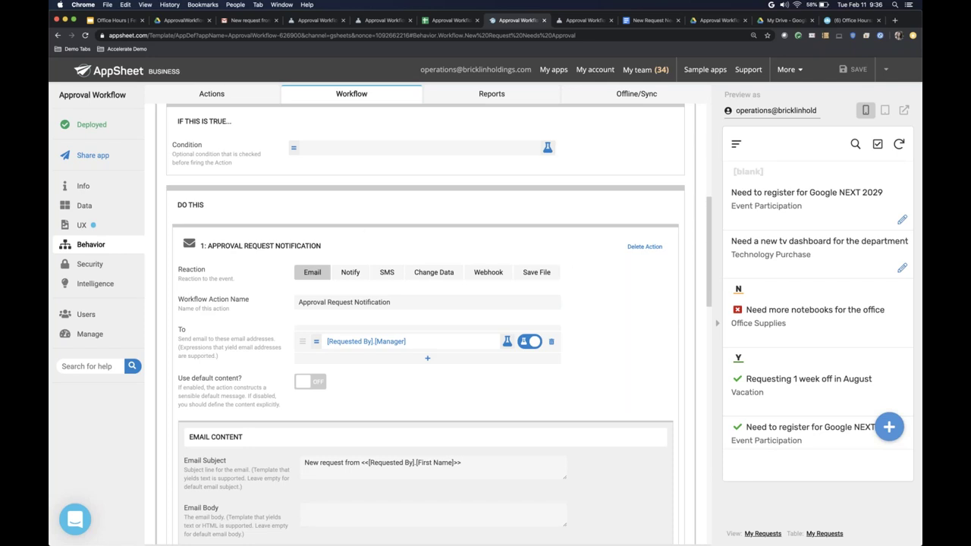
Step: Confirm the email's To field reads [Requested By].[Manager], then view the Approval Workflow spreadsheet
scroll(295, 354, "down", 3)
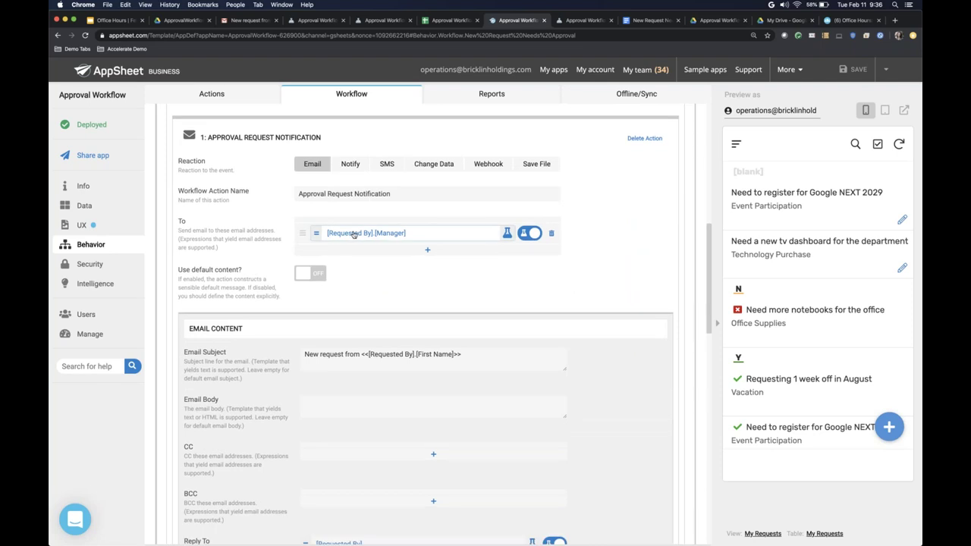
scroll(353, 235, "up", 10)
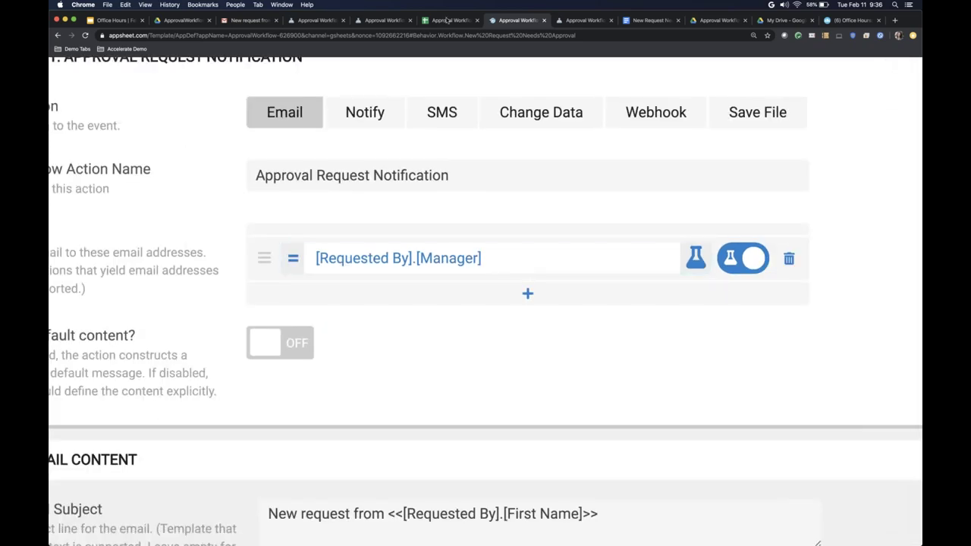
left_click(447, 20)
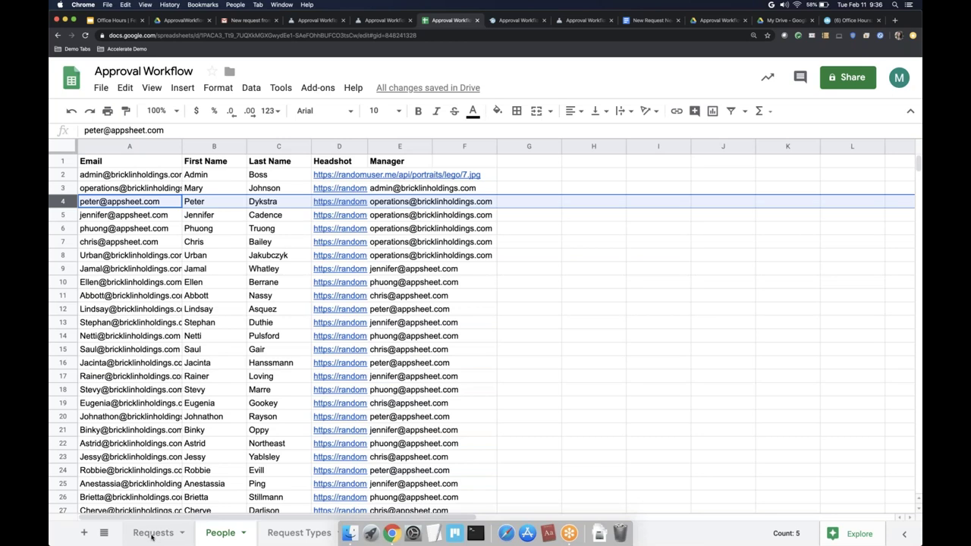
Step: Compare the Requests sheet's Requested By column (D2) with the People sheet's managers, then return to AppSheet
left_click(152, 535)
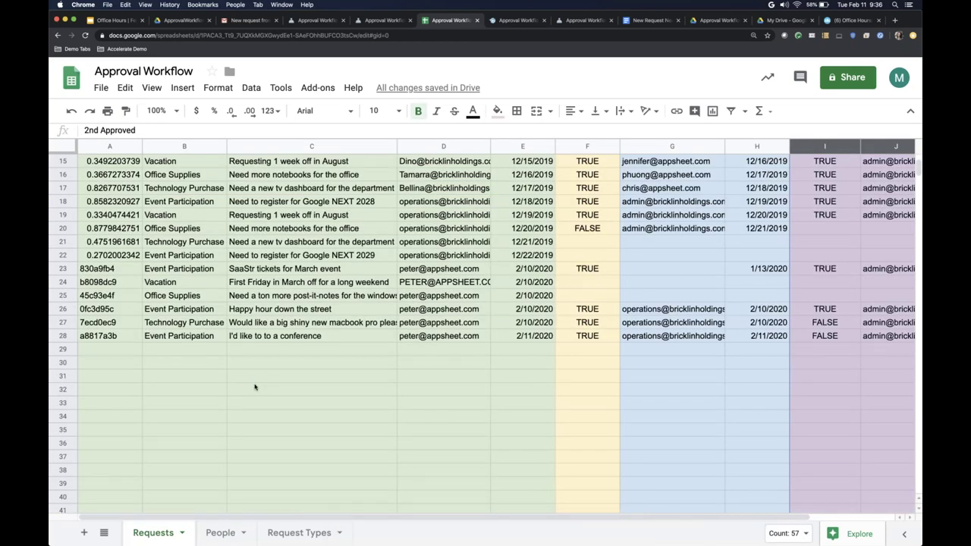
scroll(255, 388, "up", 5)
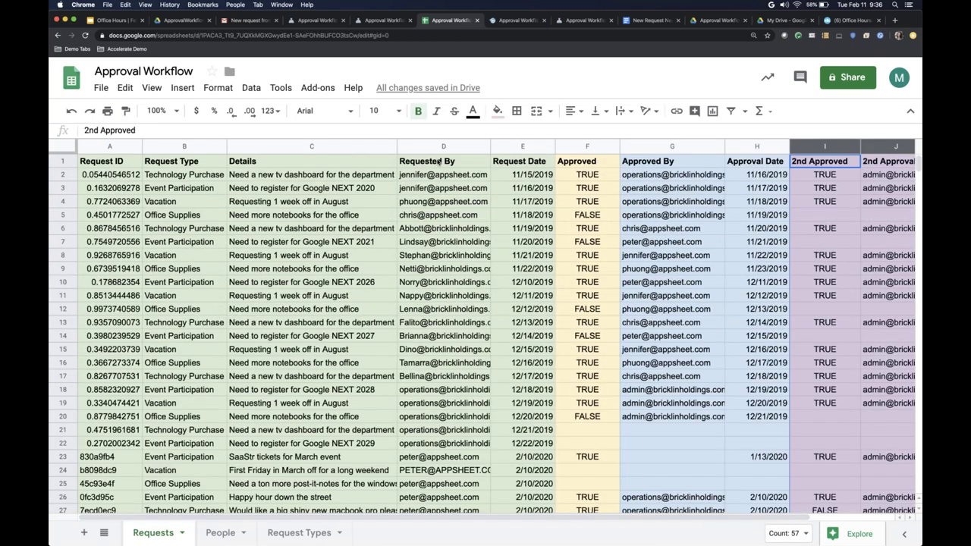
left_click(440, 162)
left_click(444, 145)
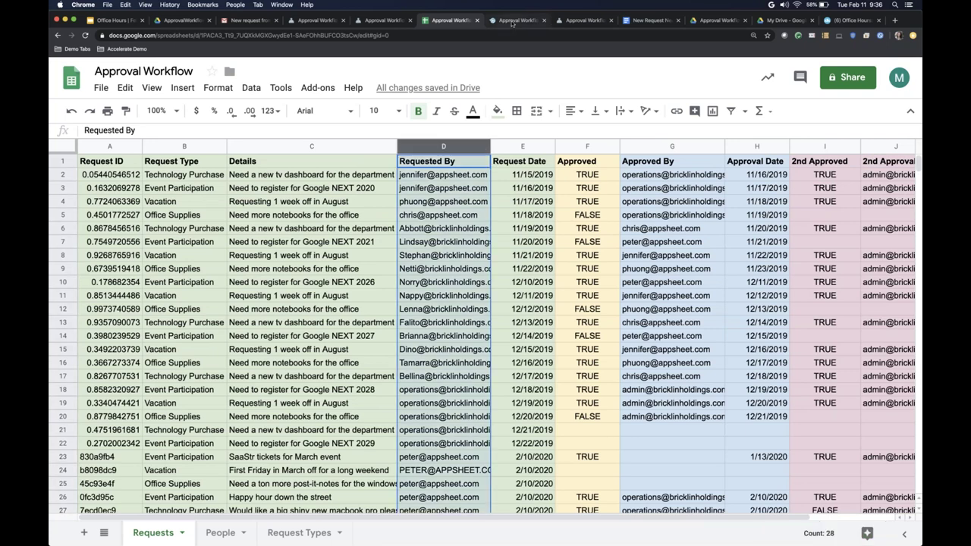
left_click(512, 23)
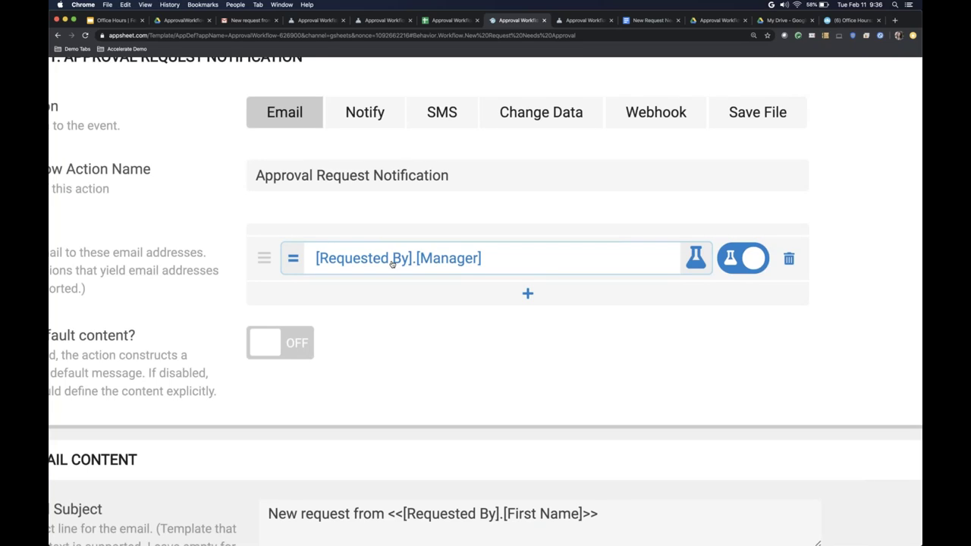
left_click(448, 25)
left_click(427, 177)
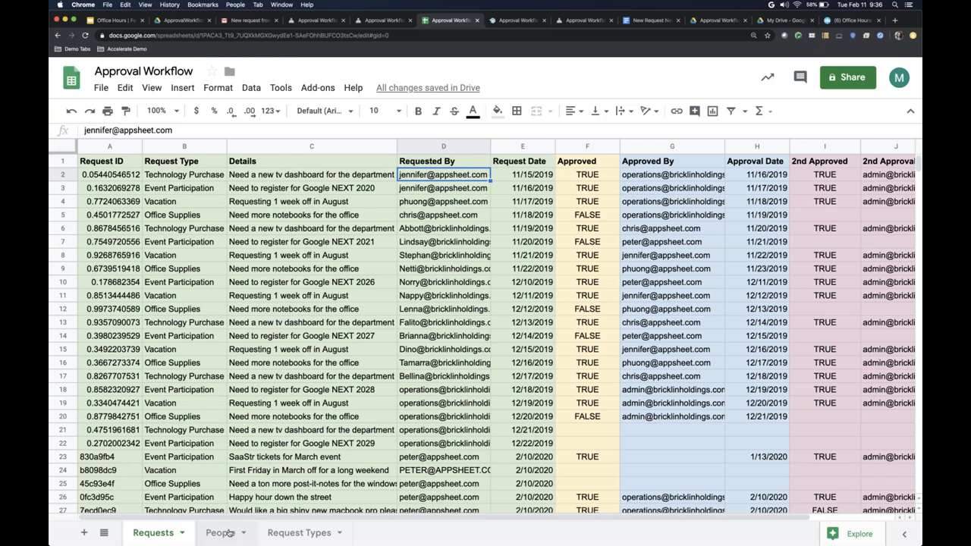
left_click(224, 533)
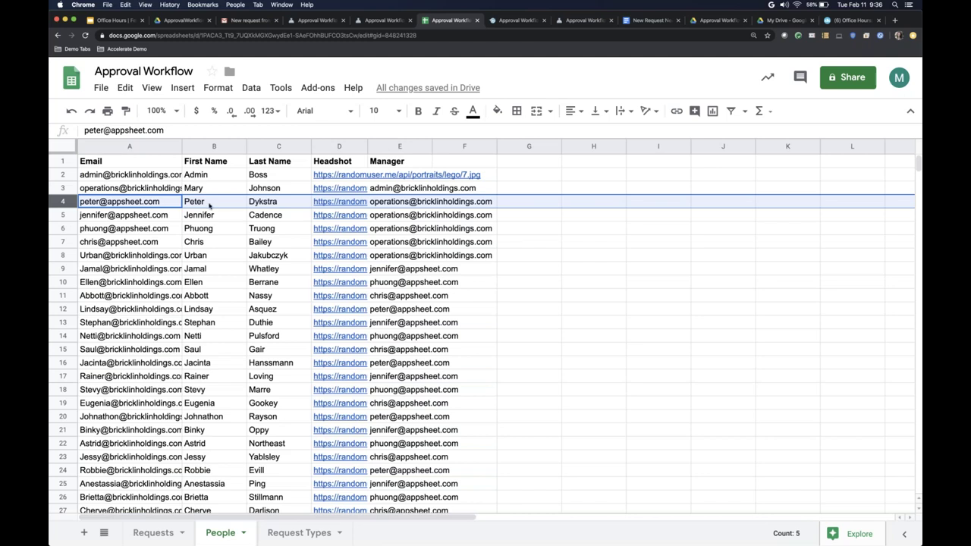
left_click(507, 24)
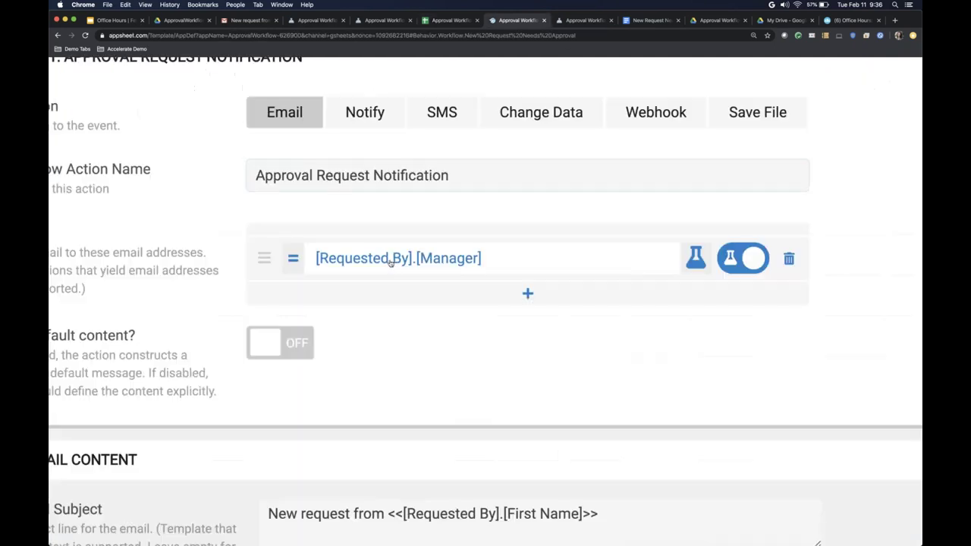
Step: Review the Email Content settings, including the empty Email Body, and view the New Request Needs Approval template
scroll(392, 267, "down", 5)
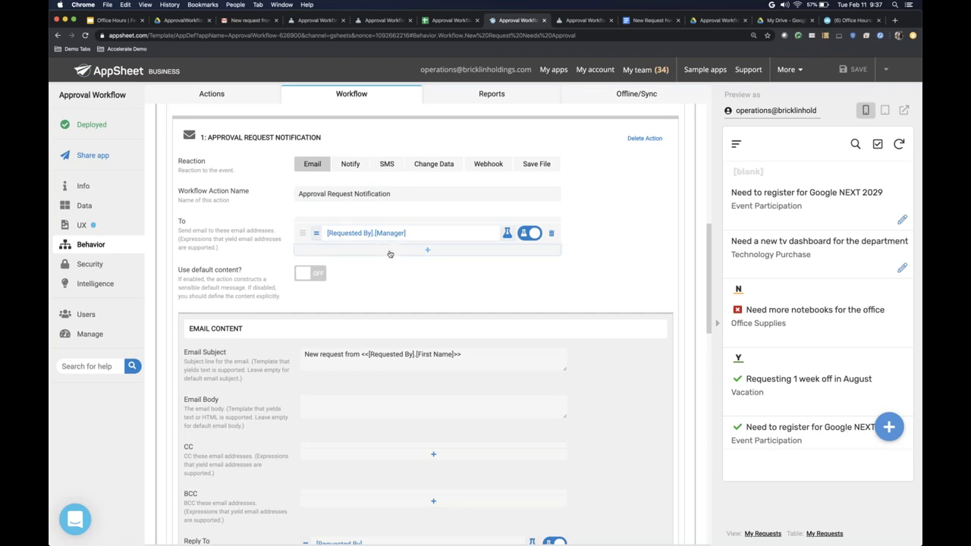
scroll(390, 254, "down", 5)
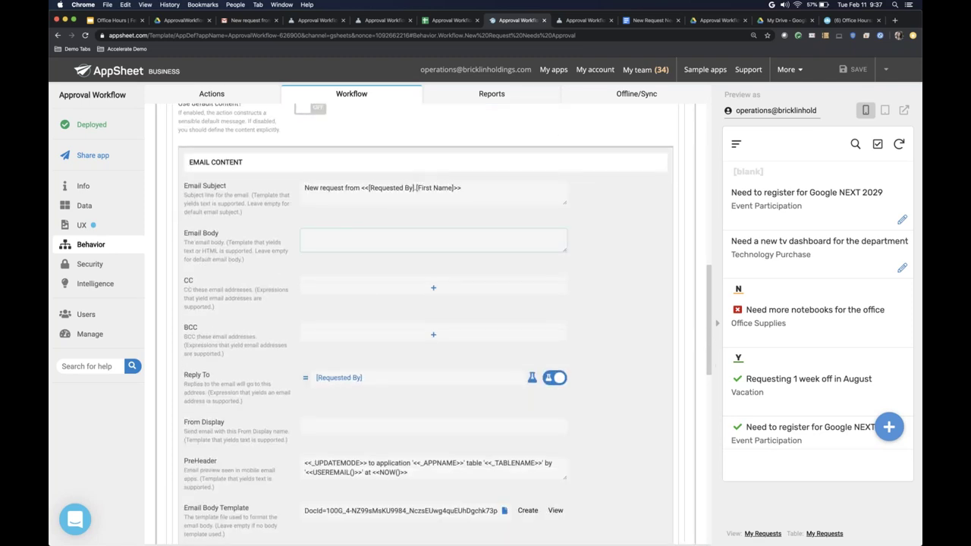
scroll(257, 446, "down", 1)
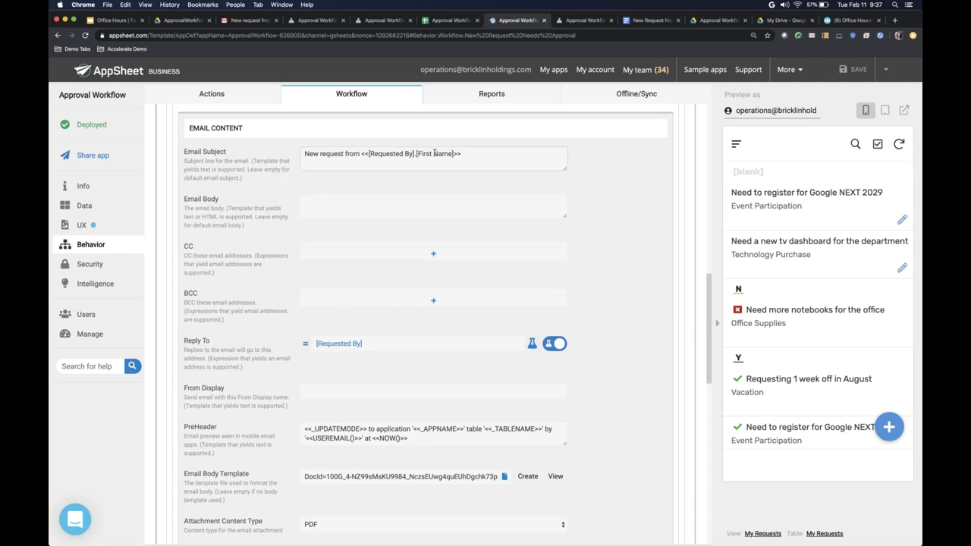
scroll(321, 382, "down", 1)
scroll(321, 381, "down", 5)
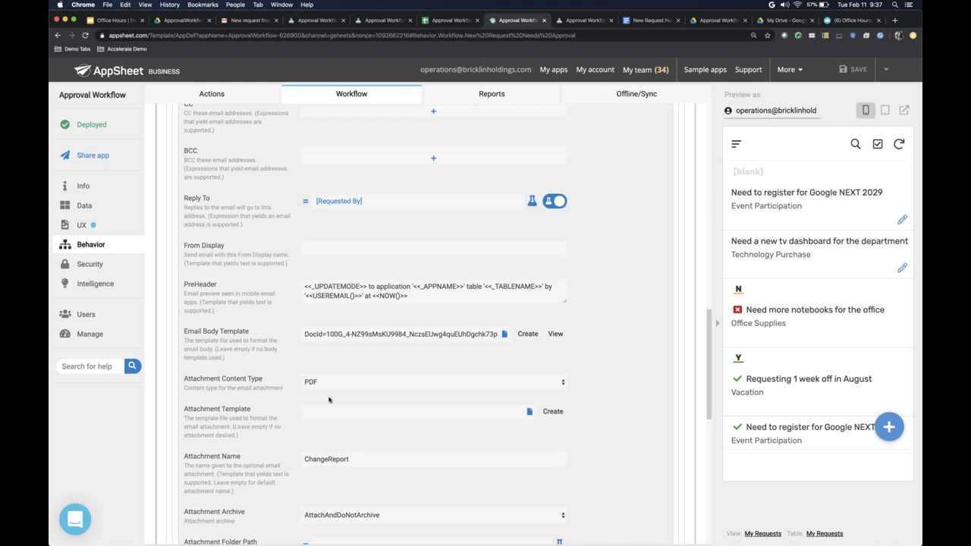
scroll(329, 400, "up", 2)
left_click(323, 151)
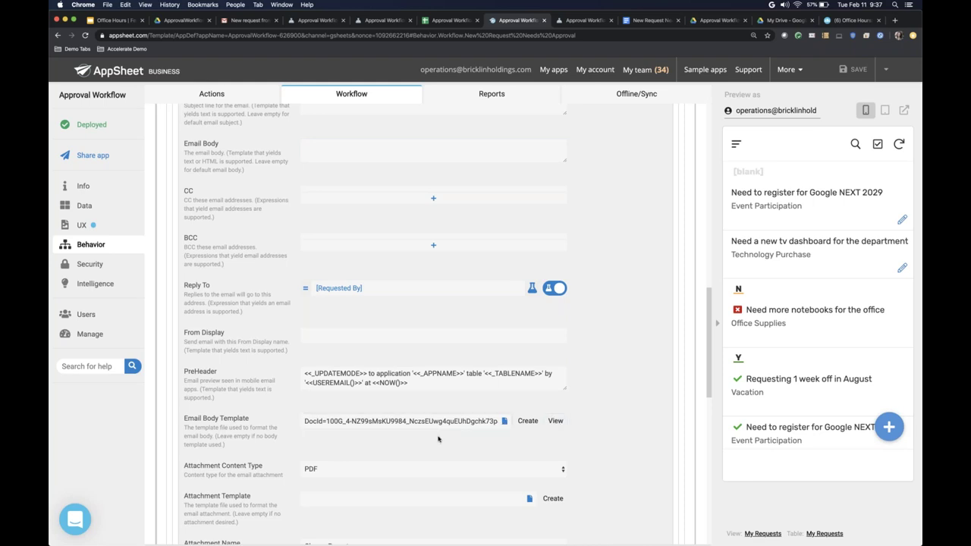
left_click(642, 21)
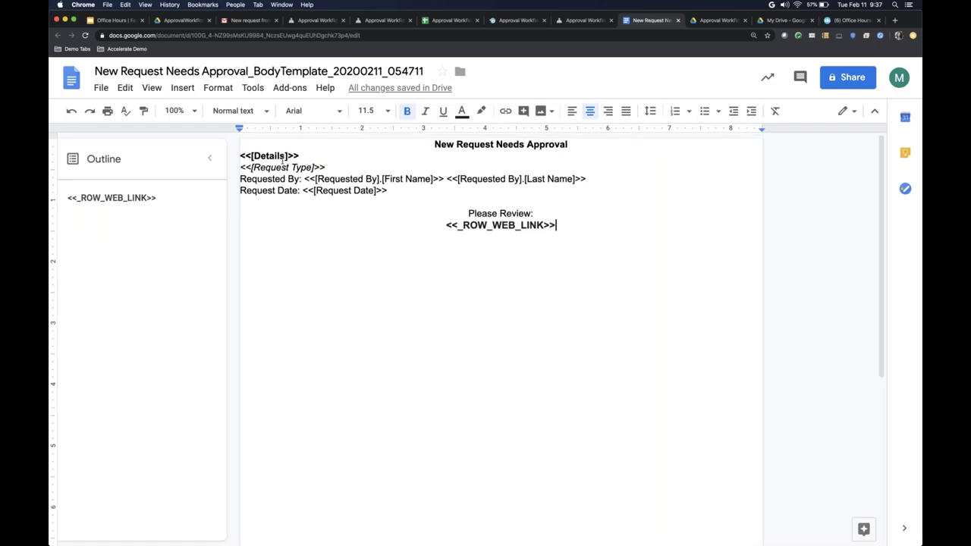
Step: Highlight the <<[Details]>> and <<[Requested By].[Last Name]>> placeholders, then view the received notification email in Gmail
left_click_drag(251, 156, 320, 167)
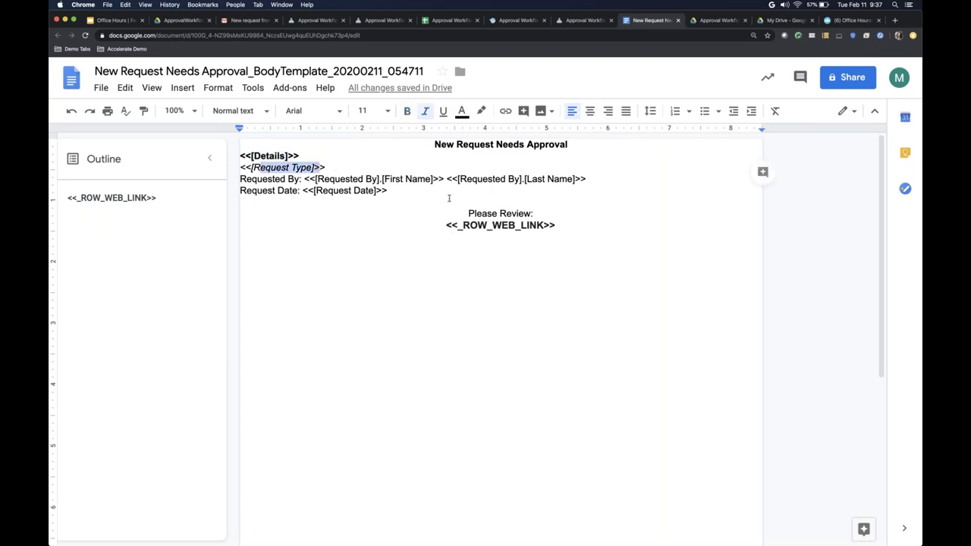
left_click(593, 175)
key("alt+shift+Left")
key("alt+shift+Left")
key("alt+shift+Left")
key("alt+shift+Left")
key("alt+shift+Left")
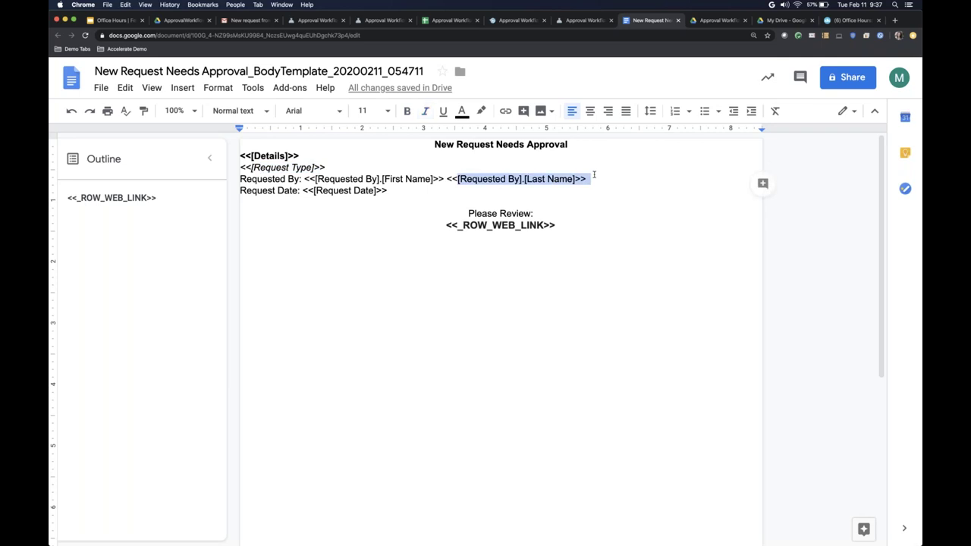
key("ctrl+Up")
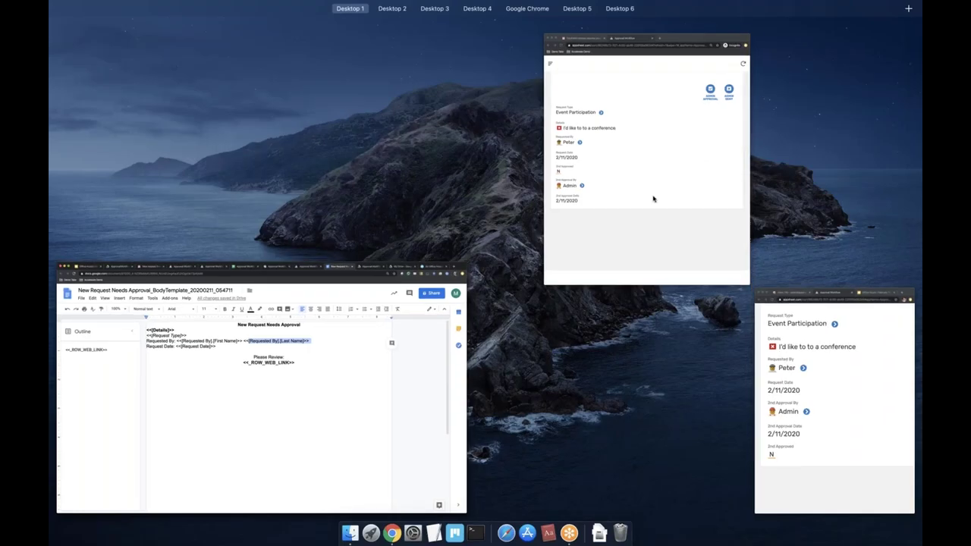
left_click(339, 330)
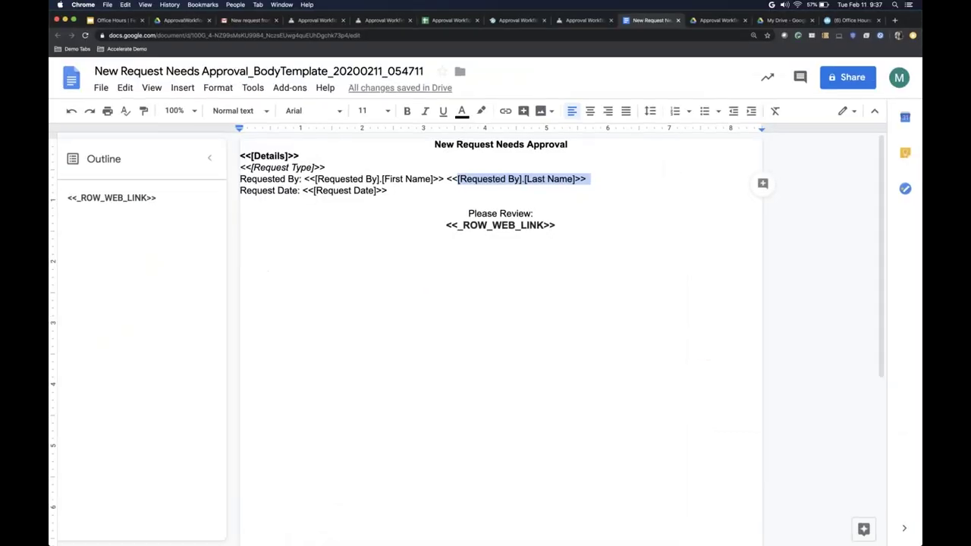
left_click(234, 23)
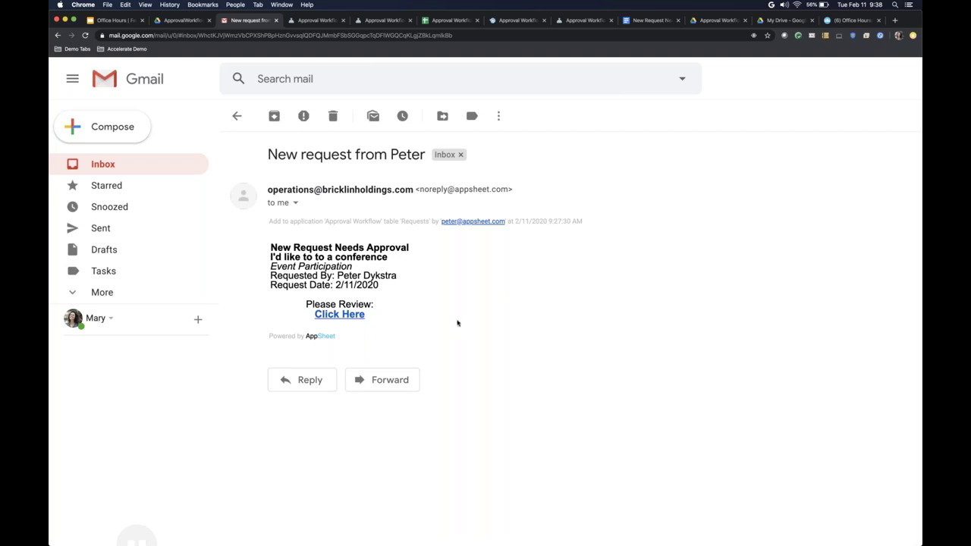
Step: Go back via the AppSheet app to the Approval Request Notification action in the editor
left_click(578, 20)
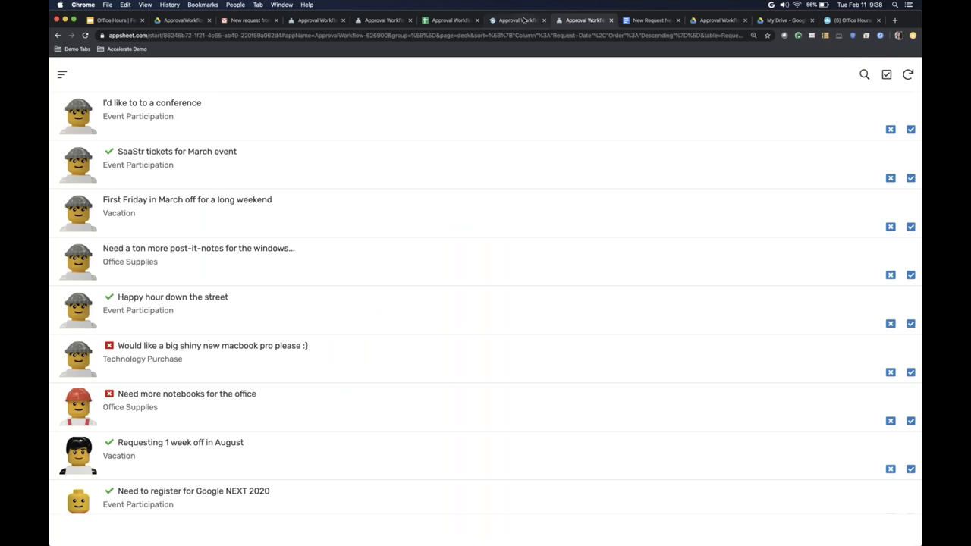
left_click(524, 20)
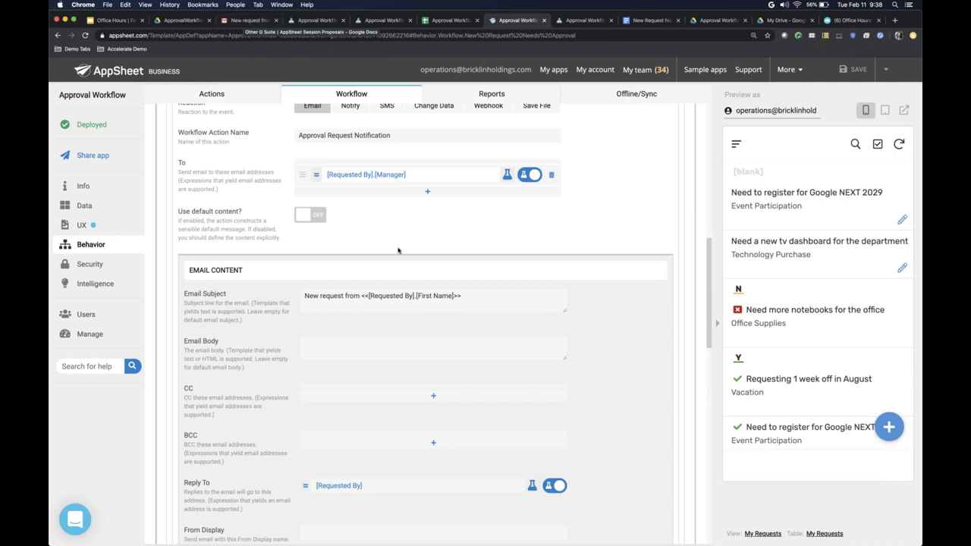
Step: Scroll through the rule: ADDS_ONLY on Requests, no condition, sending the Approval Request Notification email
scroll(398, 250, "up", 2)
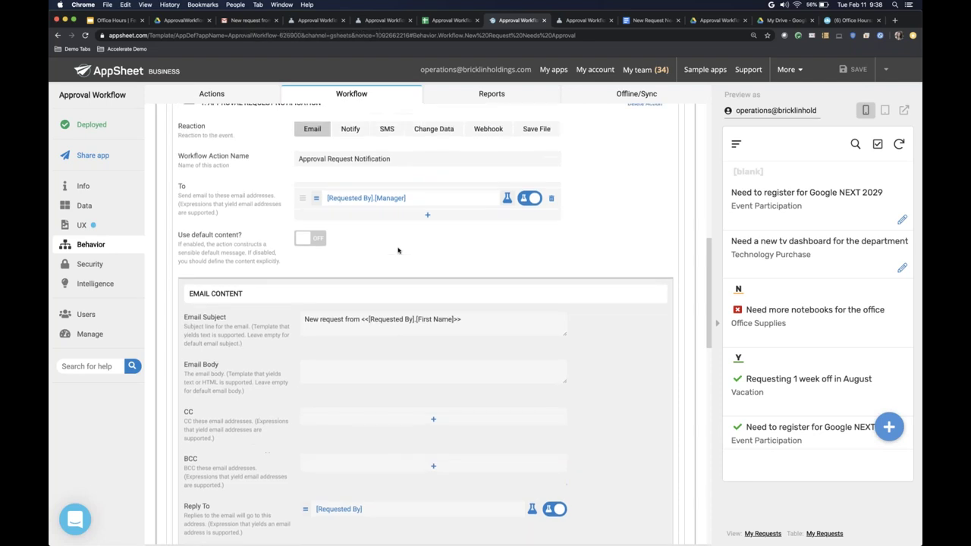
scroll(397, 250, "down", 2)
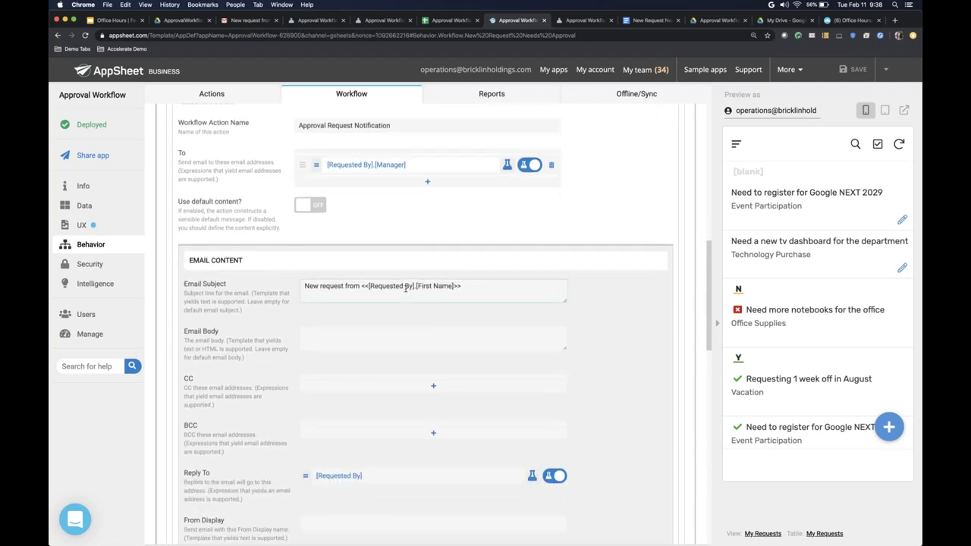
scroll(406, 287, "up", 5)
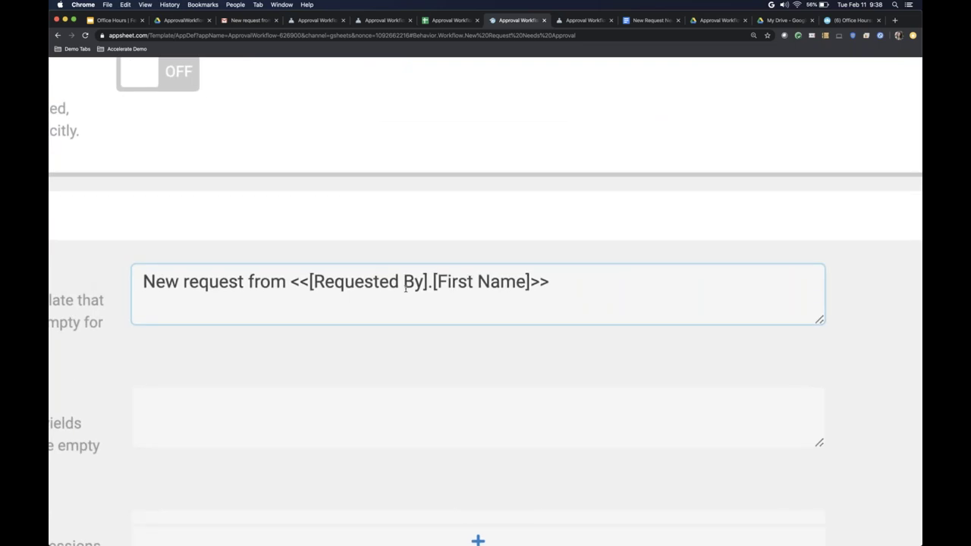
scroll(406, 286, "down", 5)
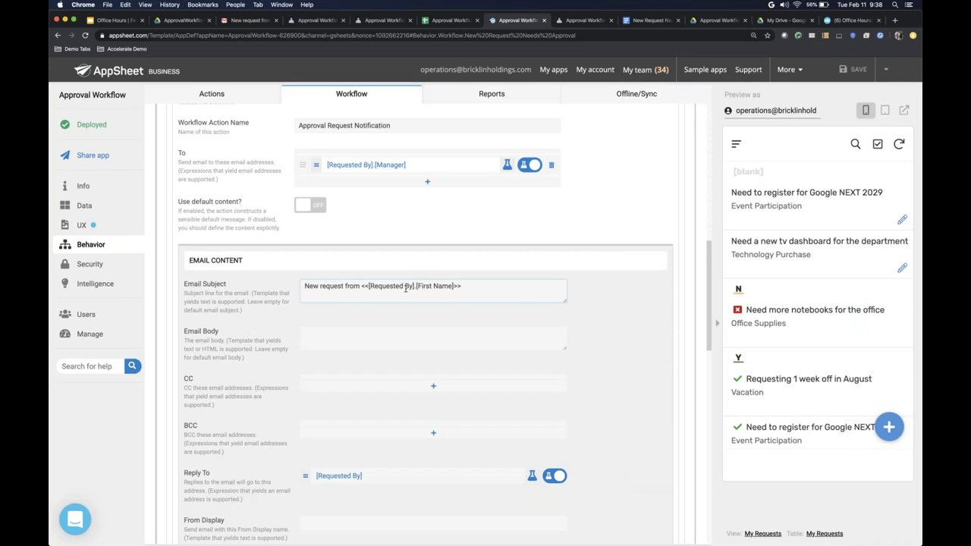
scroll(406, 287, "up", 8)
scroll(330, 231, "up", 4)
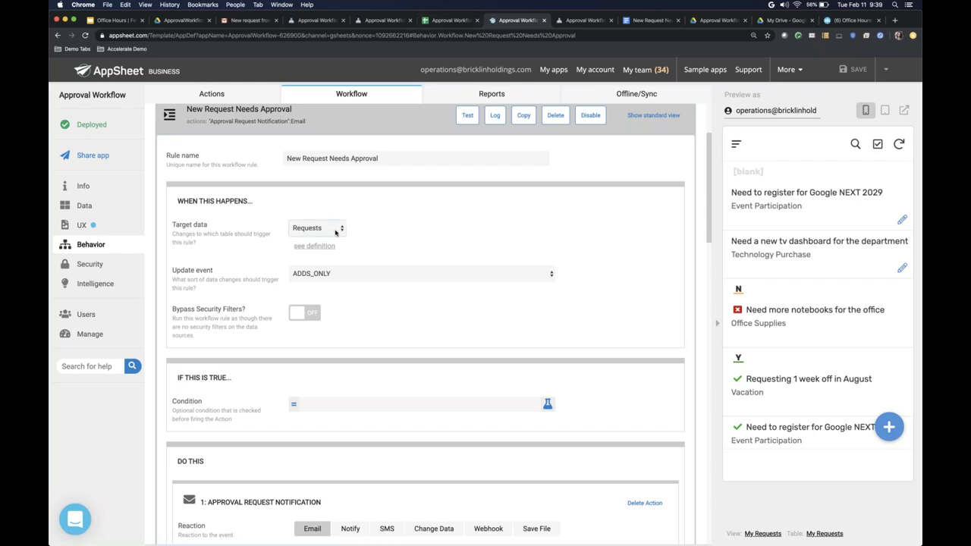
Step: On the Requests sheet, inspect the newest request in row 28 and who submitted it
left_click(446, 20)
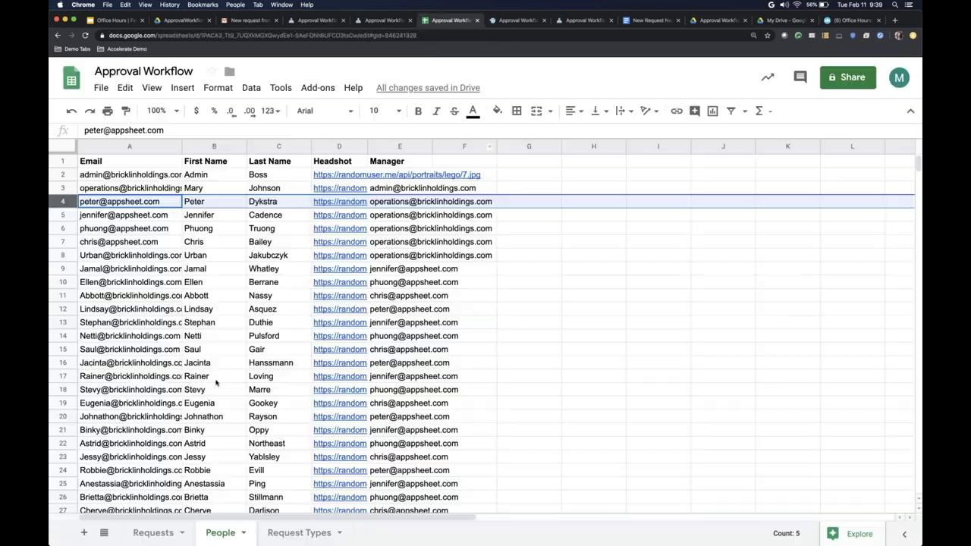
left_click(153, 532)
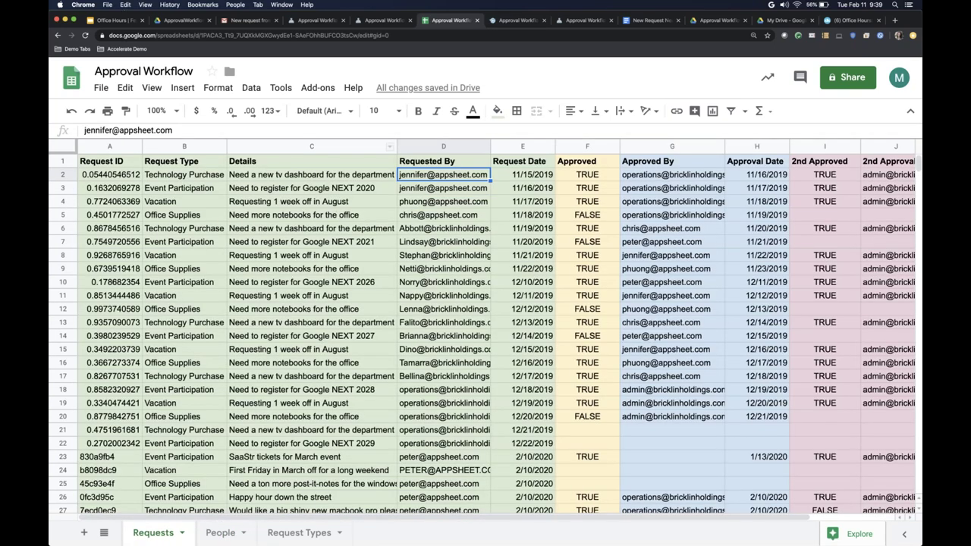
left_click(444, 147)
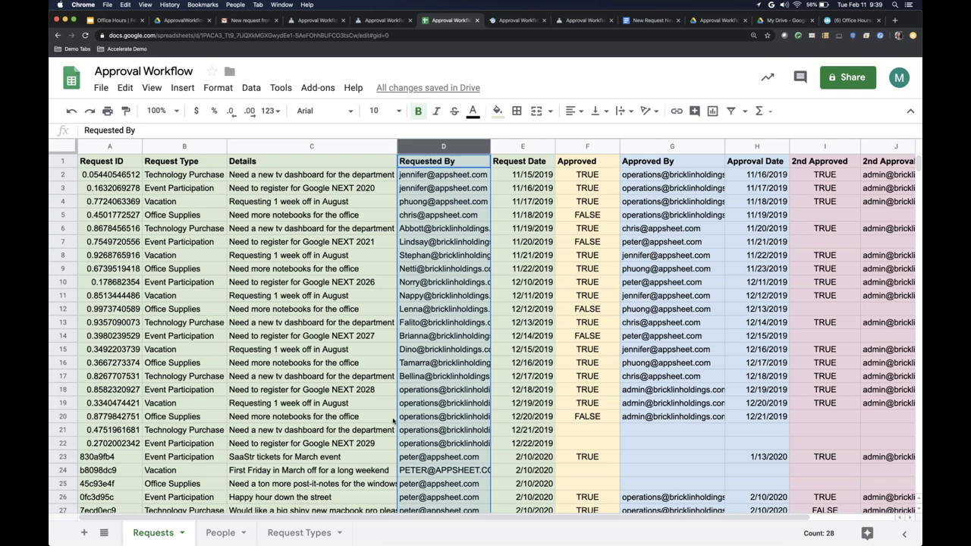
scroll(394, 420, "down", 7)
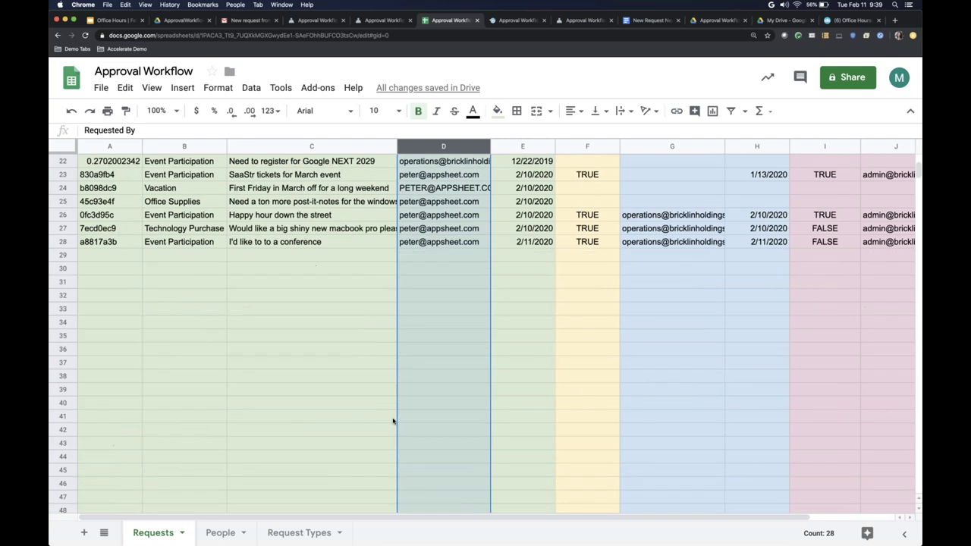
scroll(303, 380, "up", 2)
left_click_drag(106, 295, 531, 297)
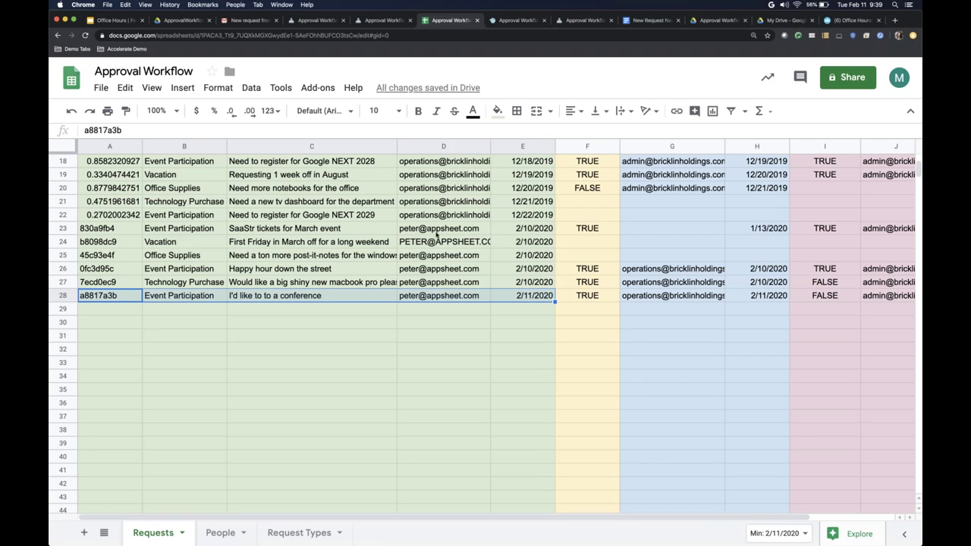
scroll(437, 235, "up", 6)
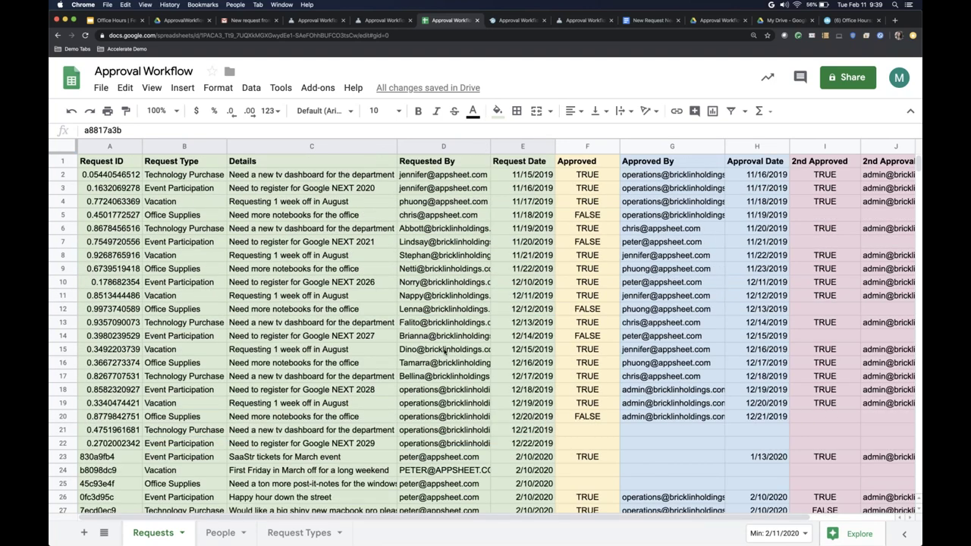
scroll(444, 353, "down", 4)
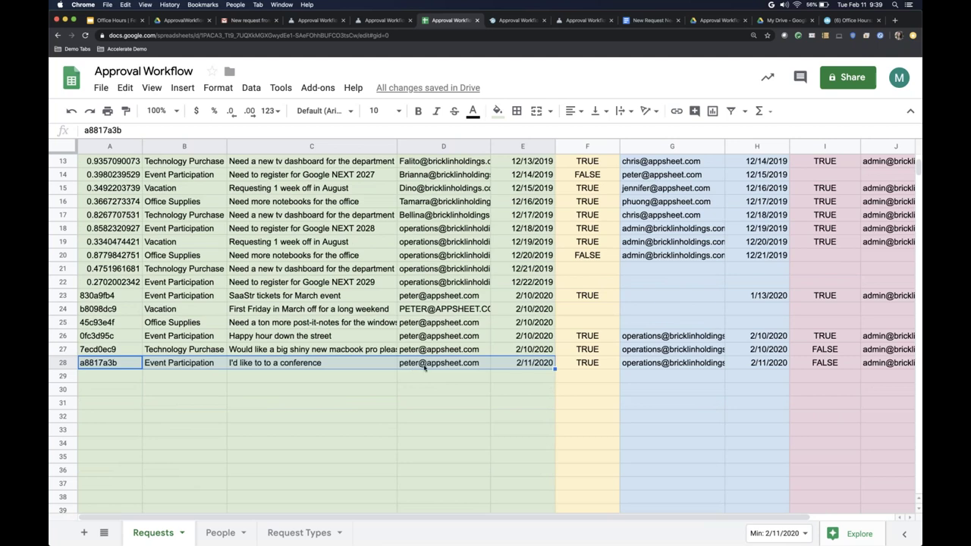
left_click(426, 364)
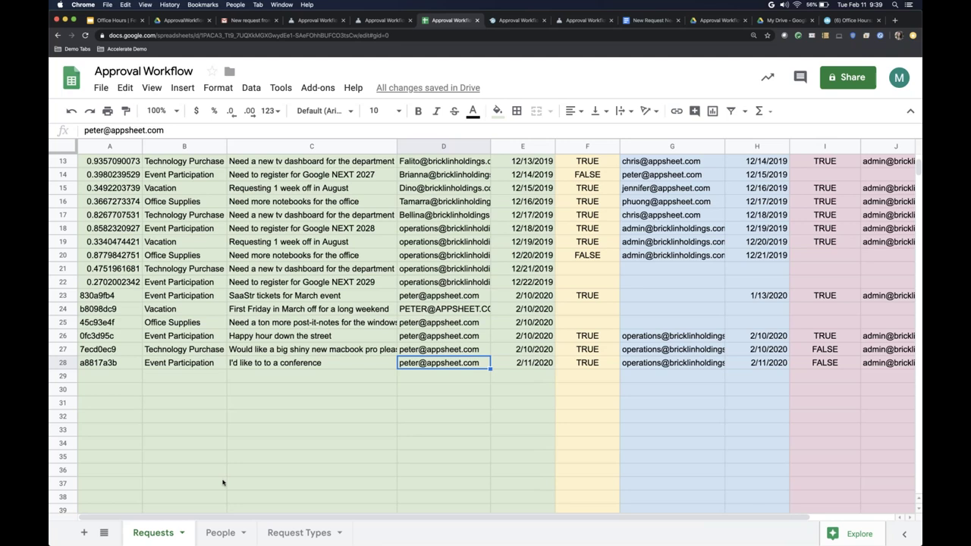
Step: Look up that requester's first name and manager in People row 4, then return to AppSheet
left_click(219, 534)
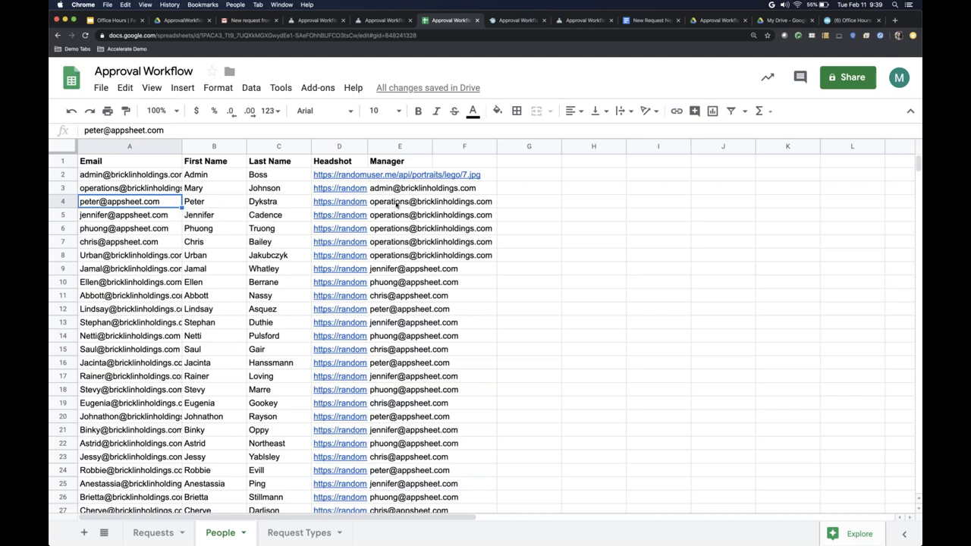
left_click(396, 204)
left_click(132, 200)
left_click(210, 202)
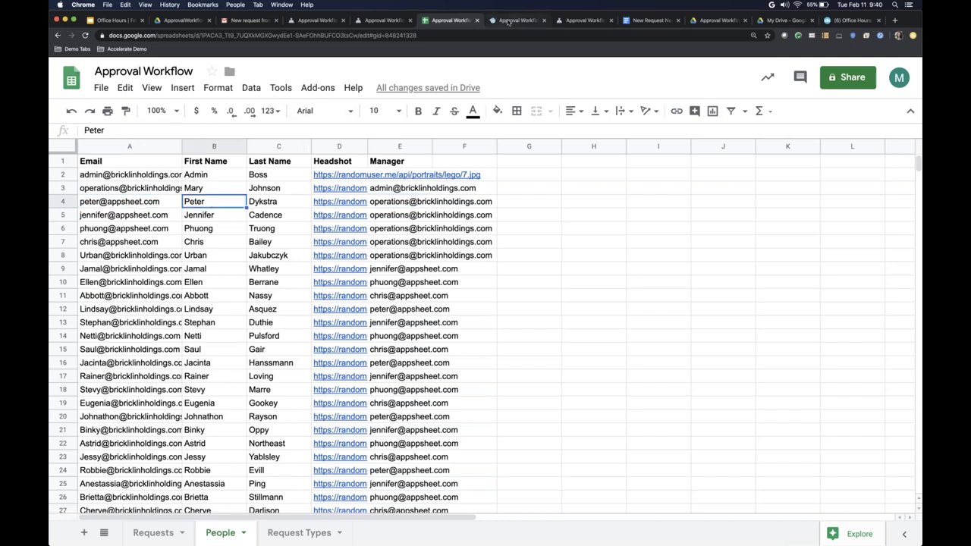
left_click(516, 20)
scroll(331, 275, "down", 9)
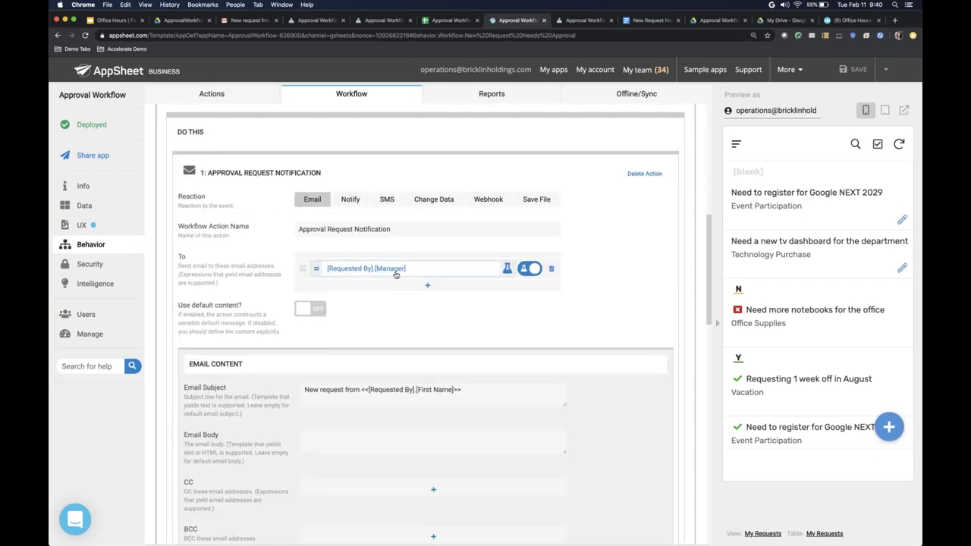
Step: Check the To and Email Subject fields, then highlight the received email's subject in Gmail
scroll(368, 319, "down", 3)
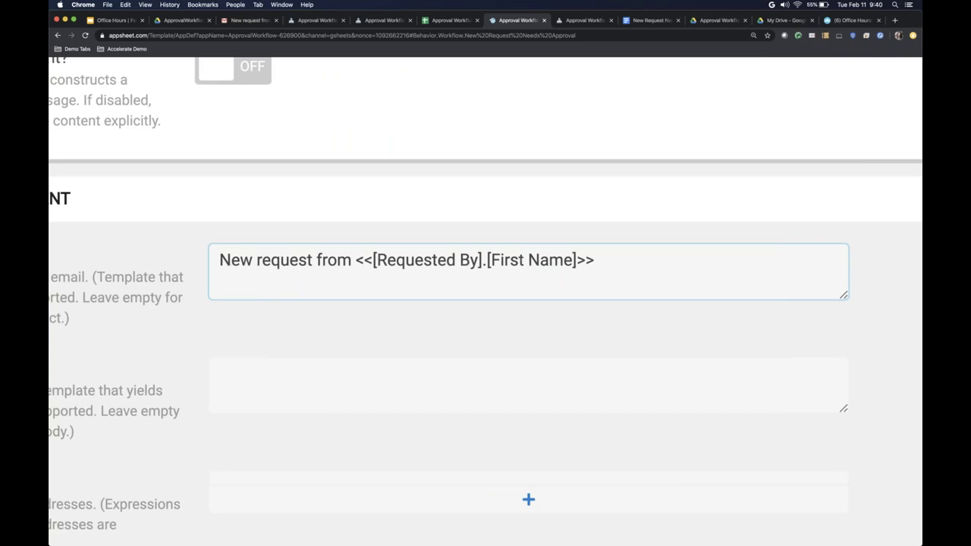
left_click(243, 20)
left_click_drag(268, 154, 424, 146)
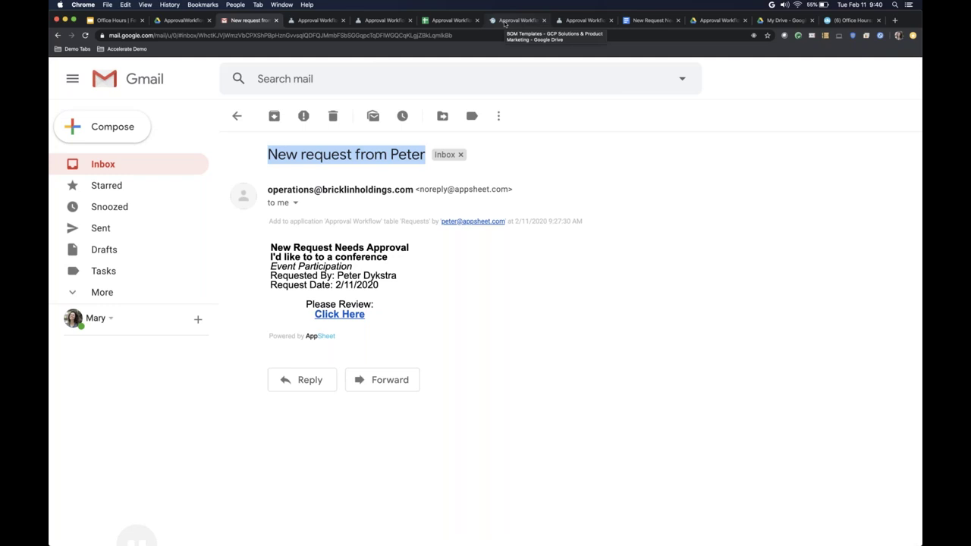
Step: Clear the Gmail subject highlight and return to the AppSheet Approval Request Notification action
left_click(592, 98)
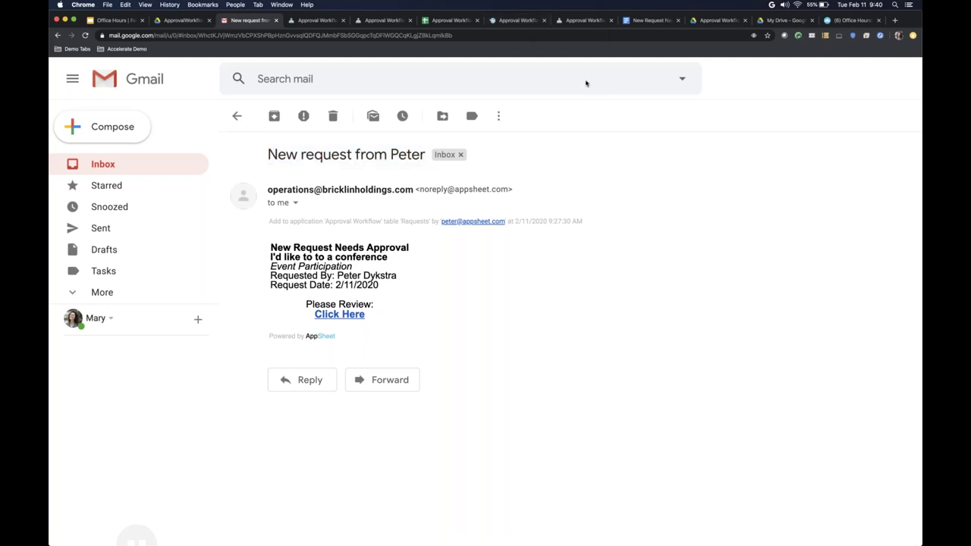
left_click(569, 22)
left_click(520, 22)
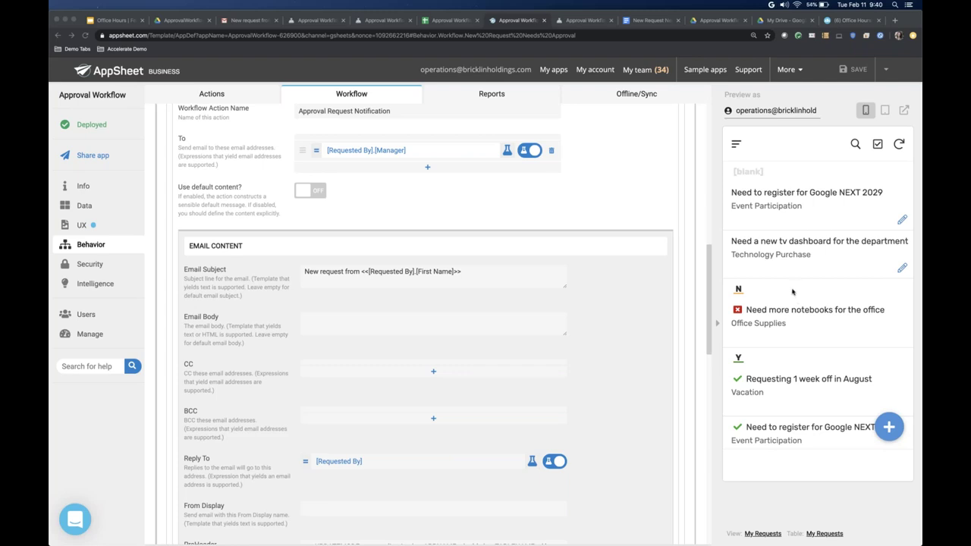
left_click(633, 201)
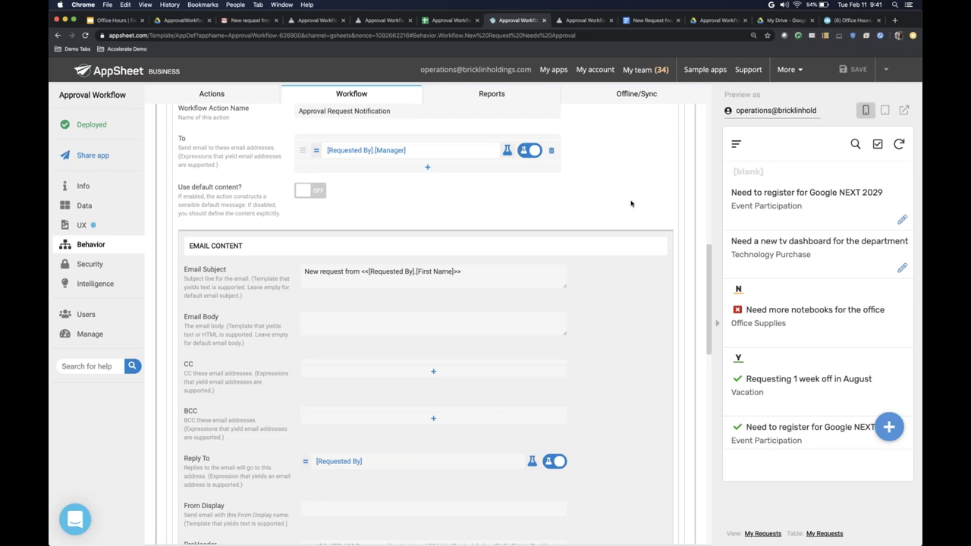
Step: Collapse the New Request Needs Approval rule and expand the Request Approved rule (UPDATES_ONLY on Requests)
scroll(631, 203, "up", 10)
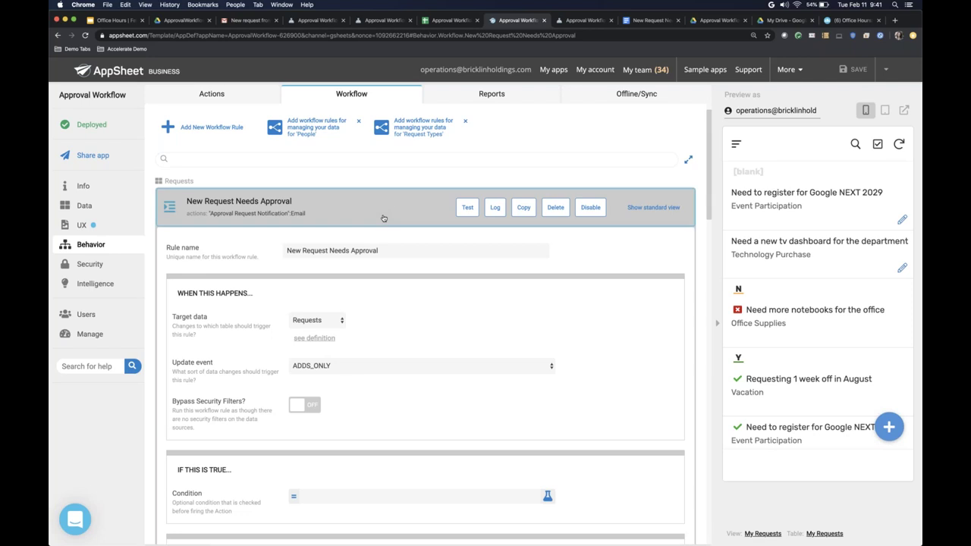
left_click(384, 218)
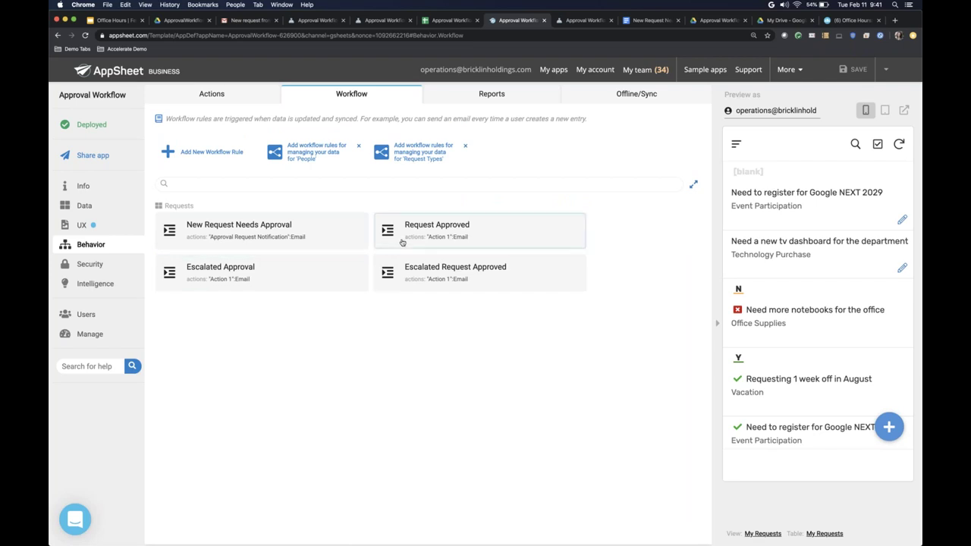
left_click(453, 233)
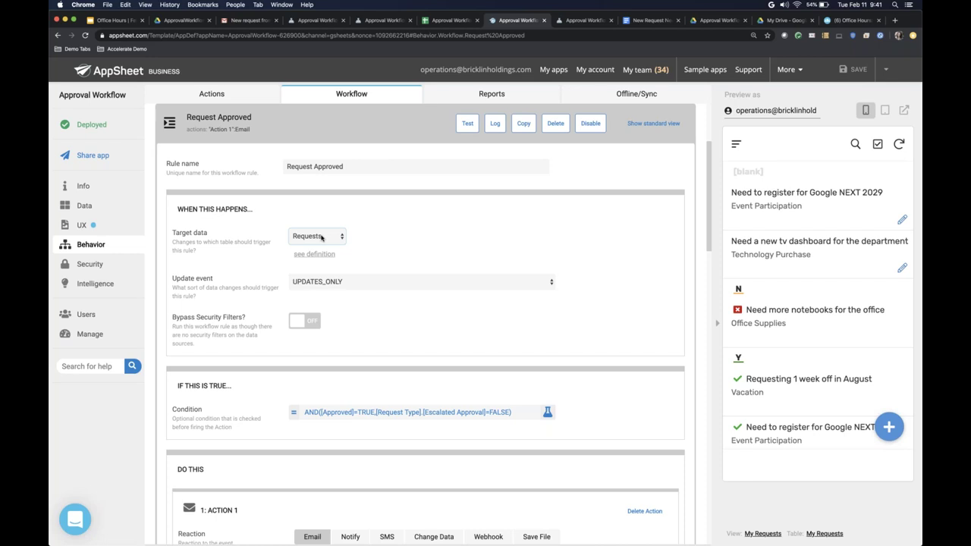
Step: Review the Request Approved rule's condition and email content, selecting the Email Subject template
scroll(292, 151, "up", 3)
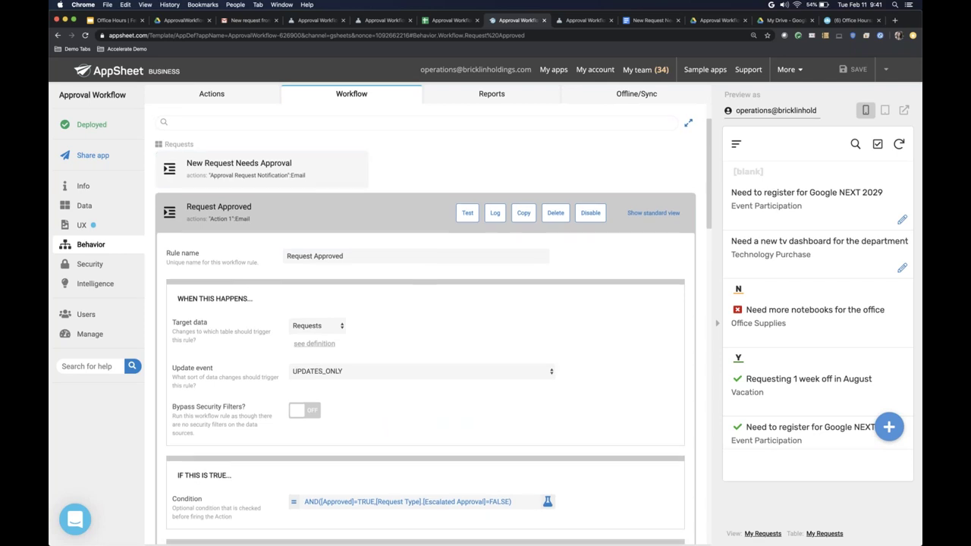
scroll(324, 165, "down", 2)
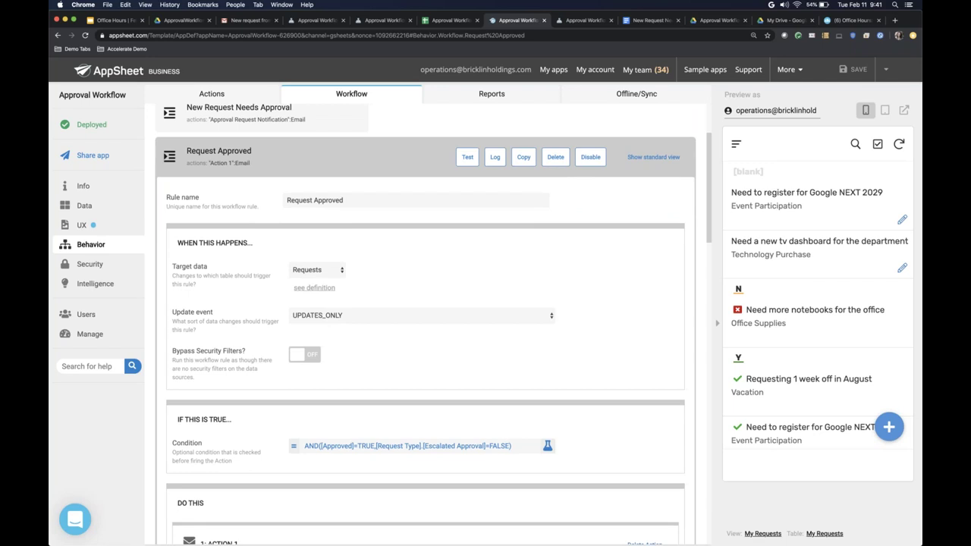
scroll(354, 263, "down", 1)
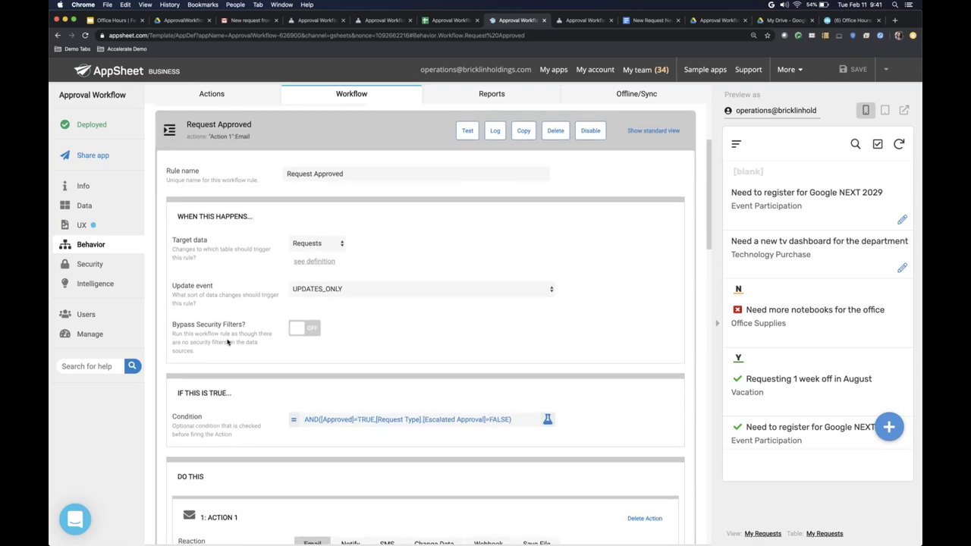
scroll(227, 342, "down", 7)
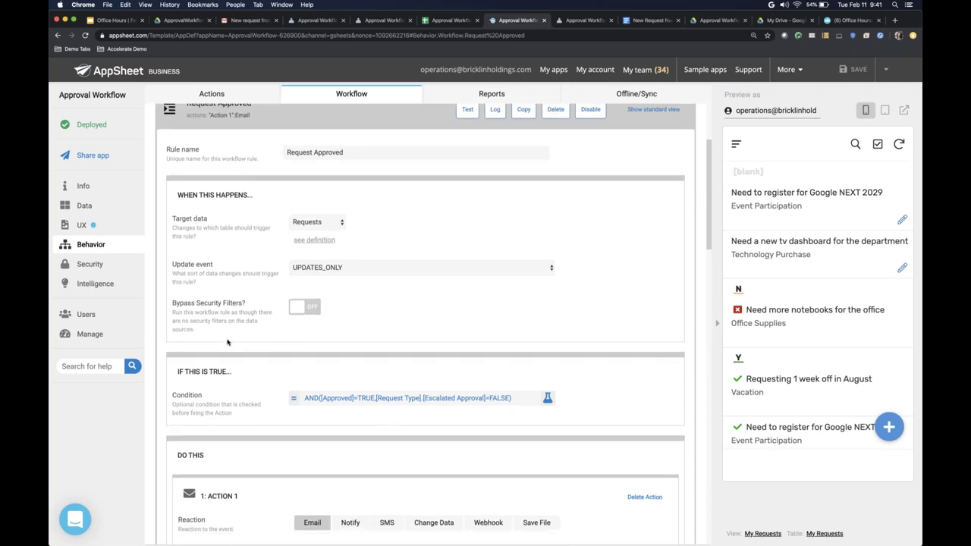
scroll(227, 343, "down", 8)
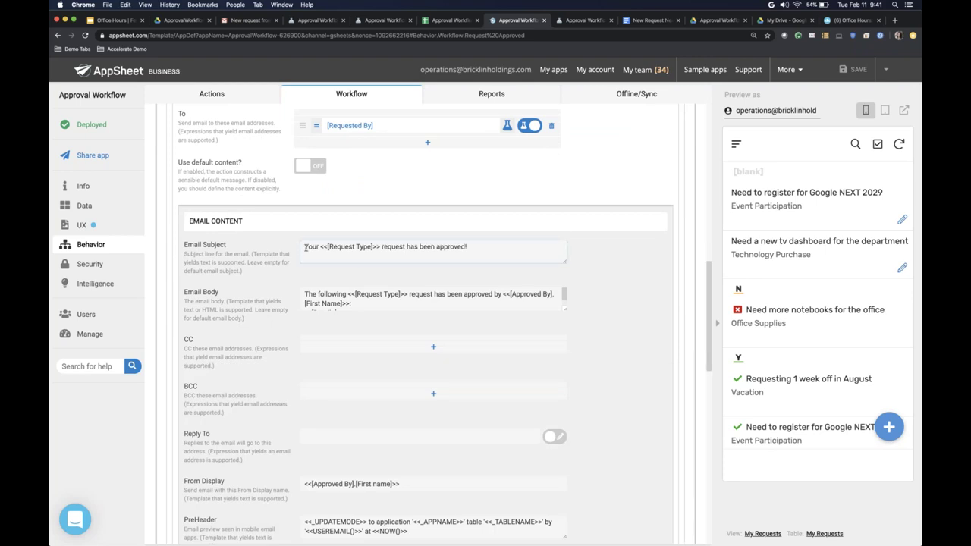
triple_click(481, 249)
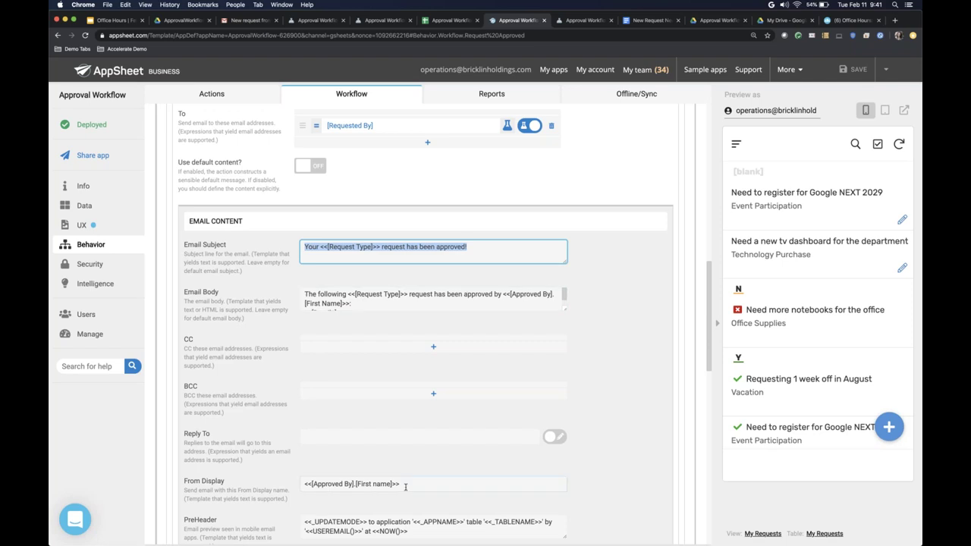
scroll(406, 487, "up", 8)
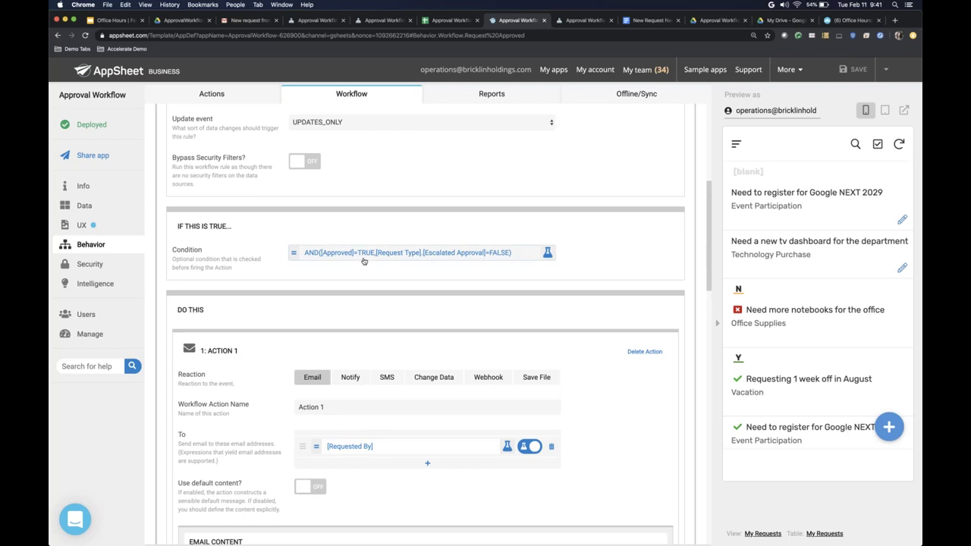
scroll(364, 261, "up", 5)
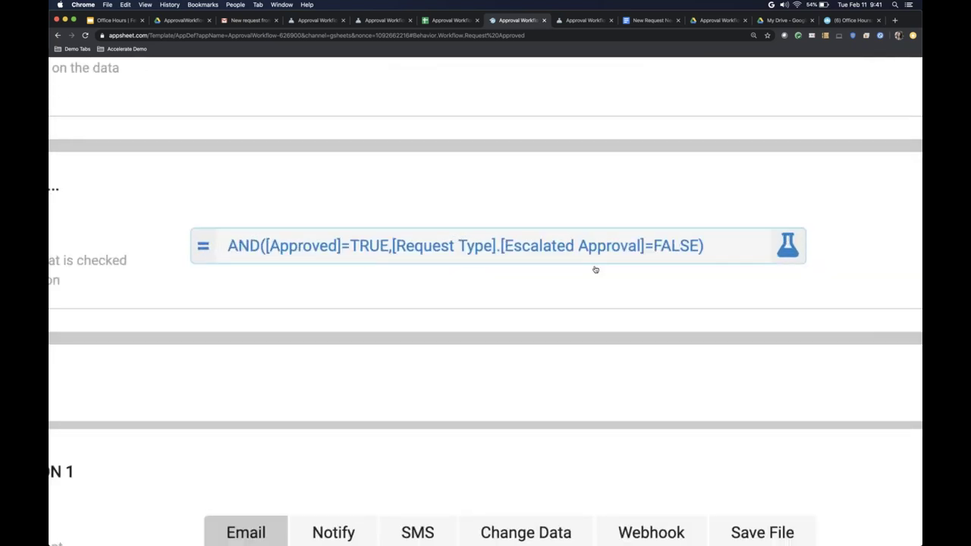
scroll(596, 270, "up", 3)
scroll(565, 256, "up", 2)
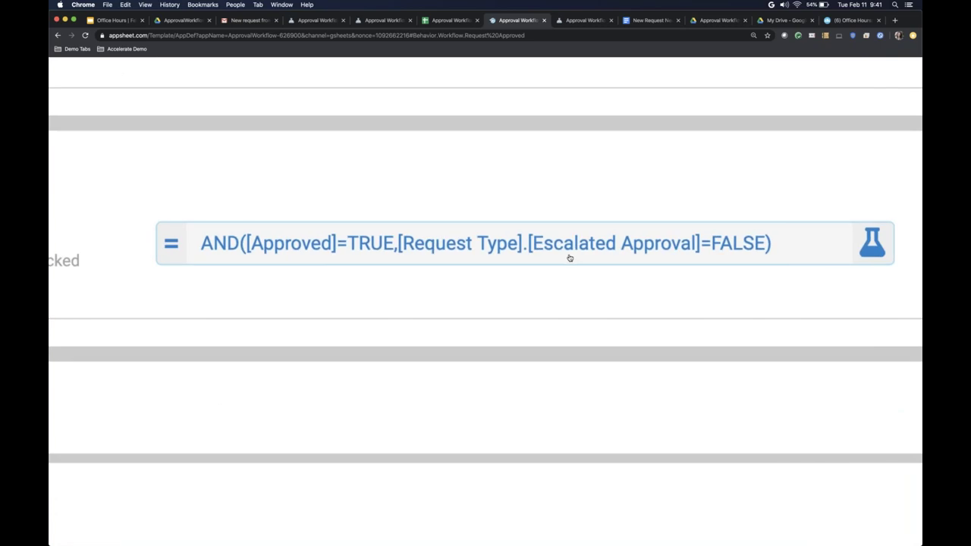
scroll(561, 257, "right", 3)
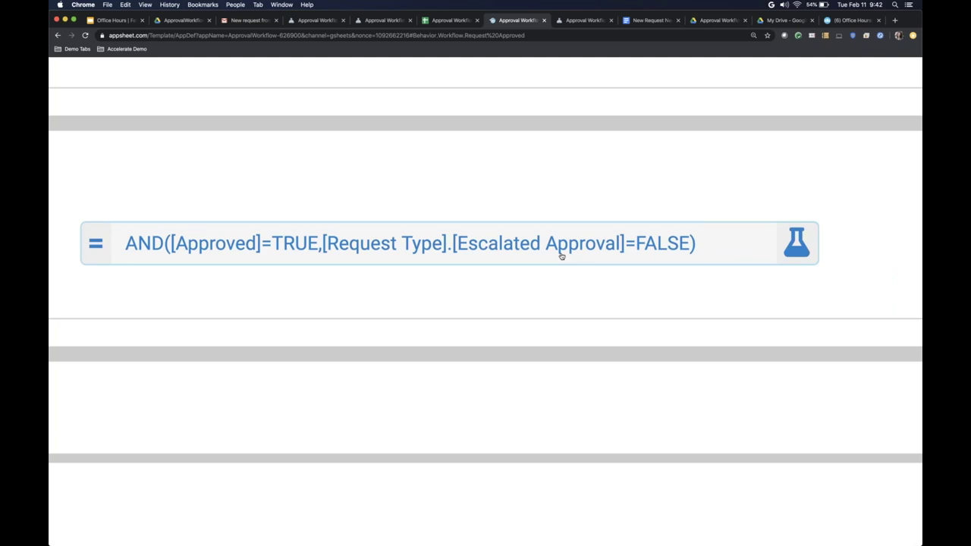
scroll(560, 259, "down", 5)
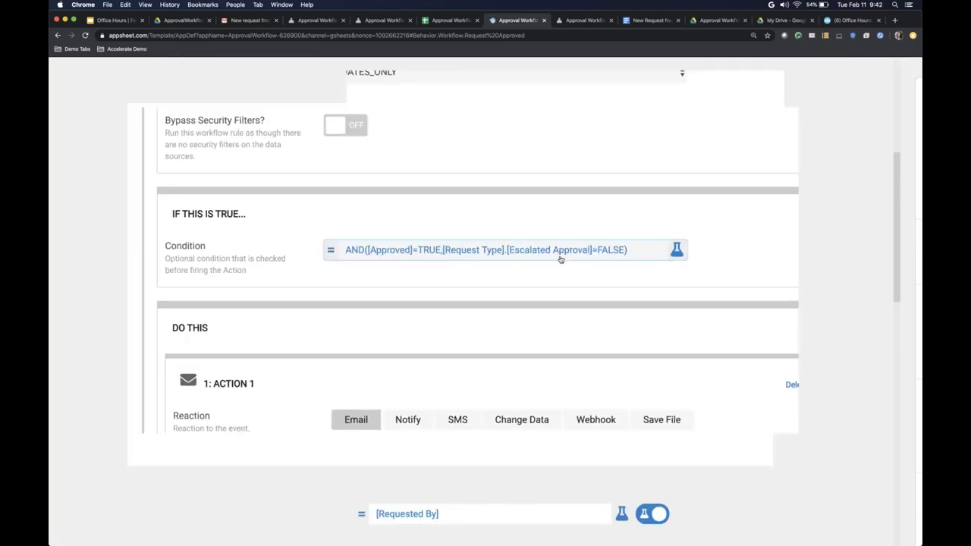
scroll(561, 260, "down", 5)
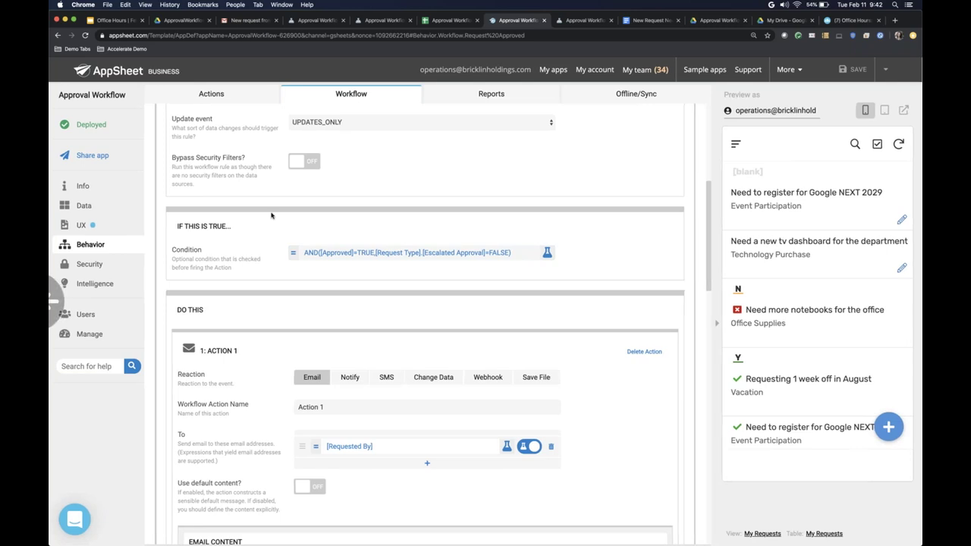
scroll(272, 216, "up", 3)
scroll(217, 429, "up", 1)
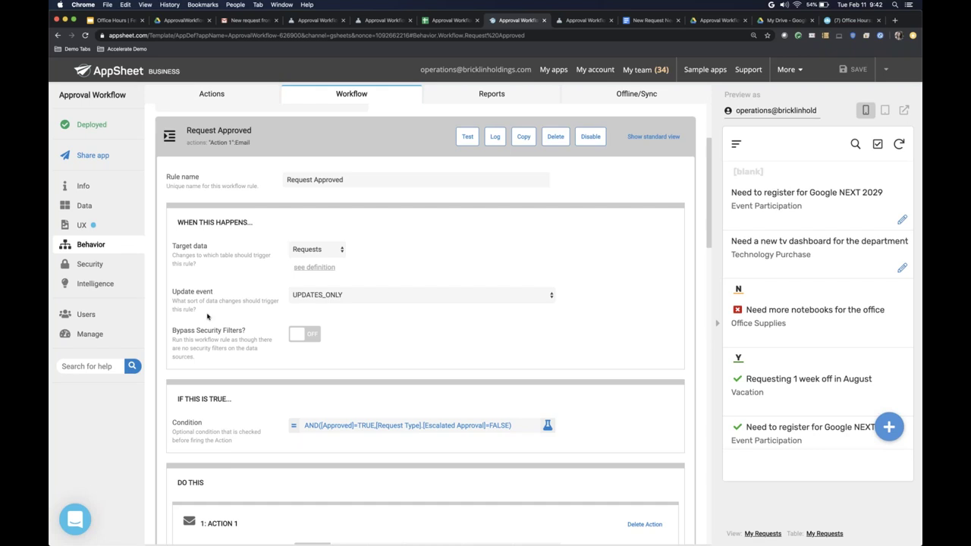
Step: Close Request Approved, review the Escalated Approval rule's condition, then collapse it
left_click(306, 146)
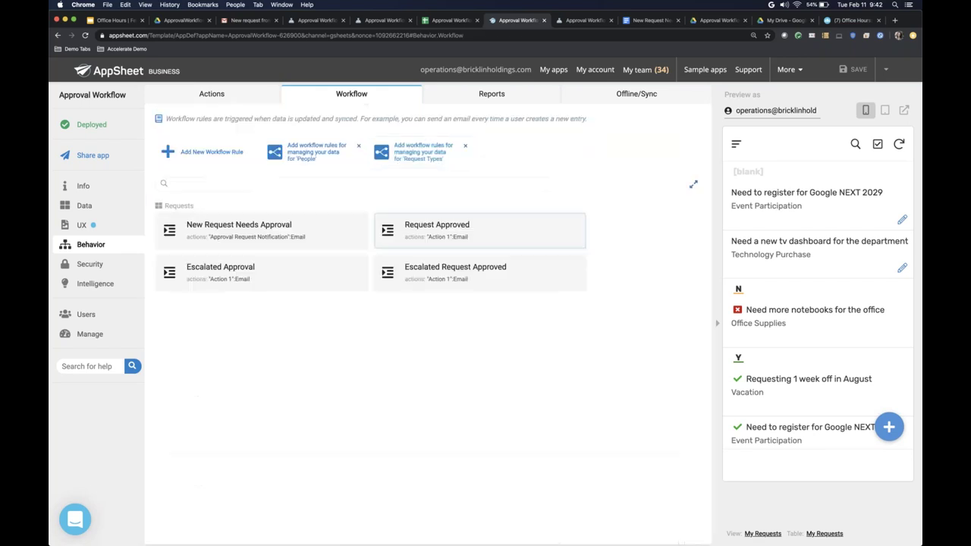
left_click(286, 275)
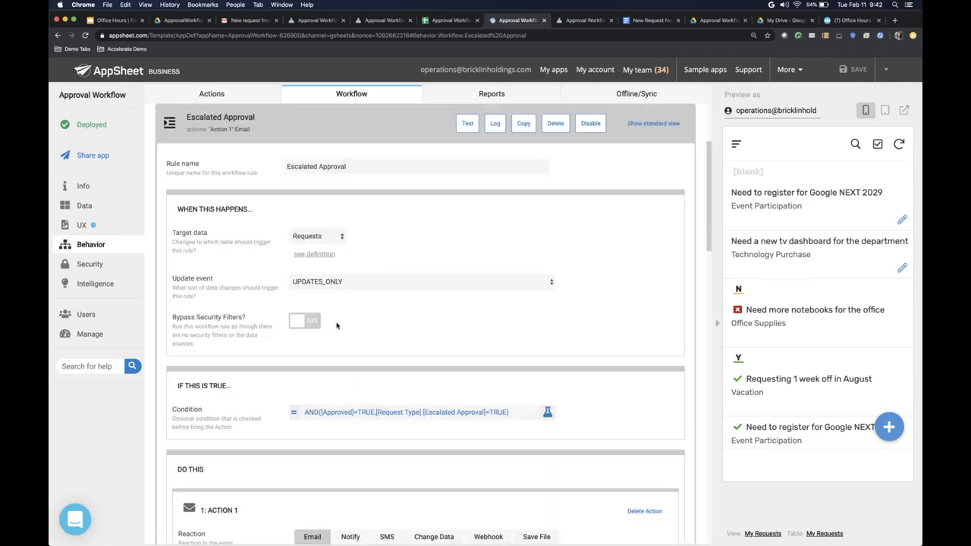
scroll(337, 326, "down", 2)
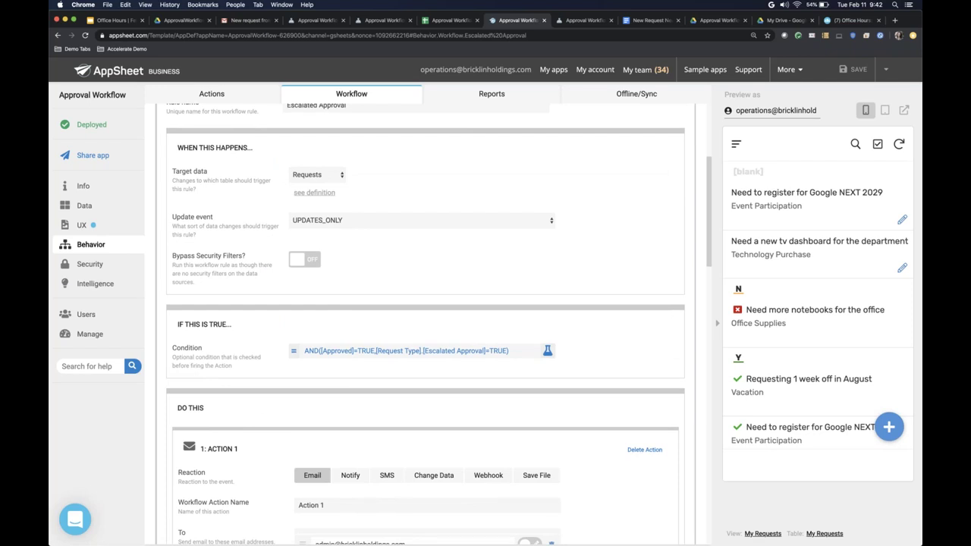
scroll(425, 319, "up", 3)
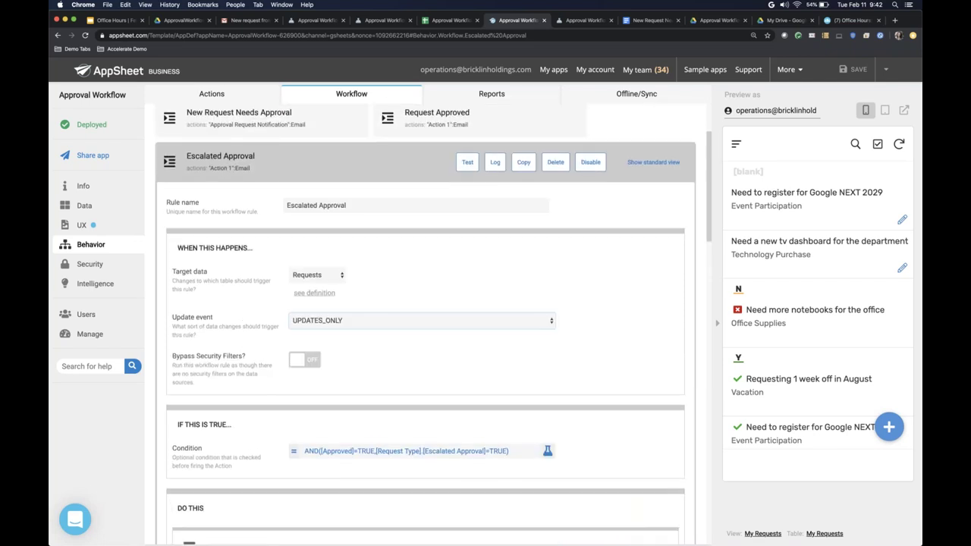
left_click(266, 162)
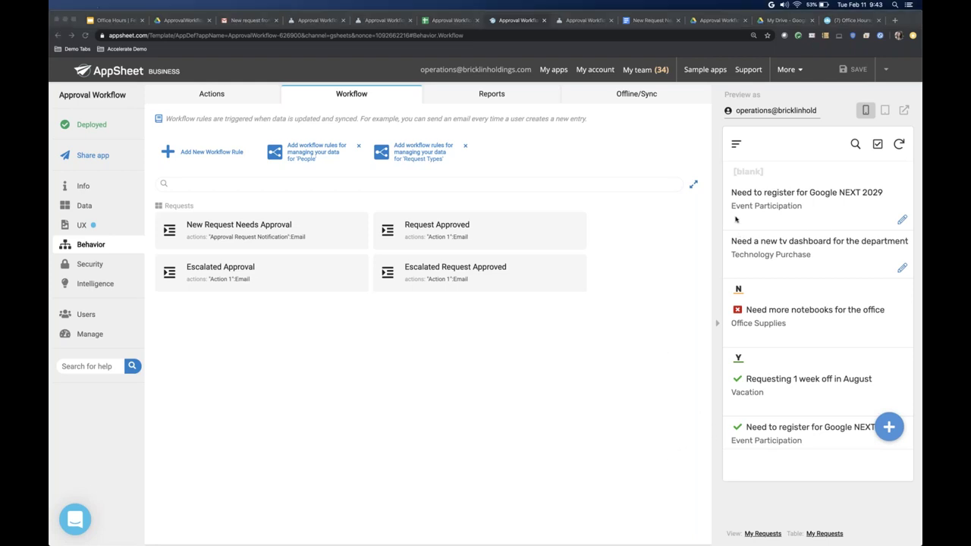
Step: Switch the preview to the For Review view, then go to the Approval Workflow spreadsheet
left_click(736, 144)
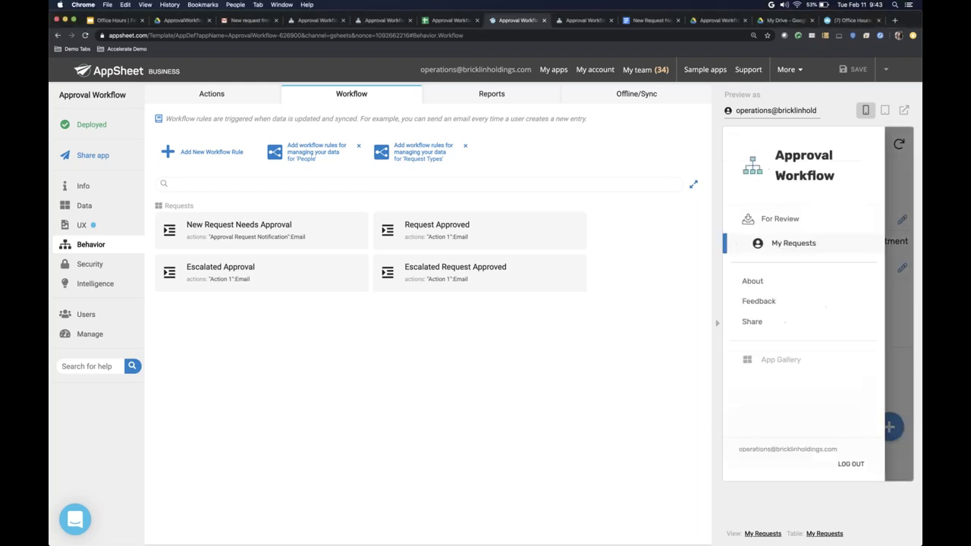
left_click(782, 220)
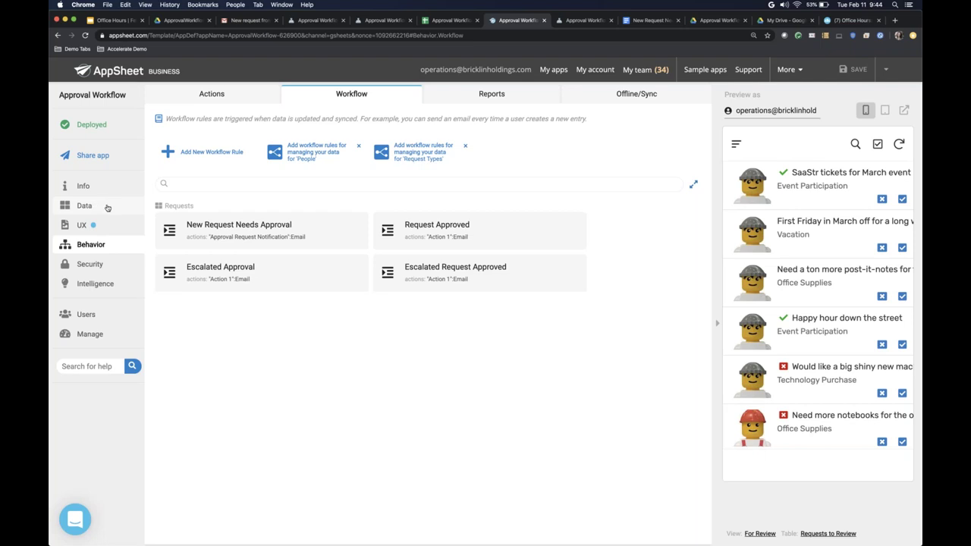
scroll(785, 295, "down", 5)
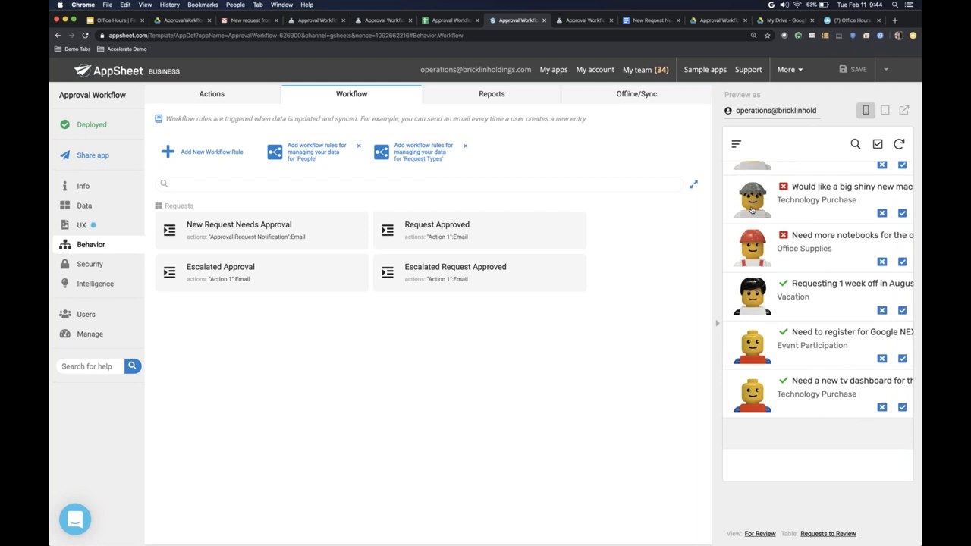
left_click(453, 20)
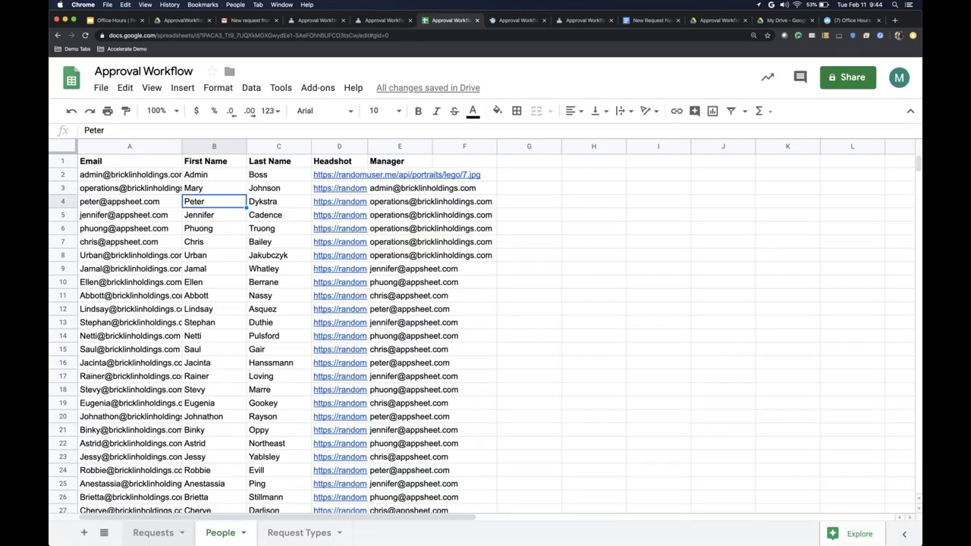
Step: Check the approval values on the Requests sheet, then return to AppSheet's data settings
left_click(153, 533)
left_click_drag(127, 365, 531, 364)
scroll(190, 163, "up", 6)
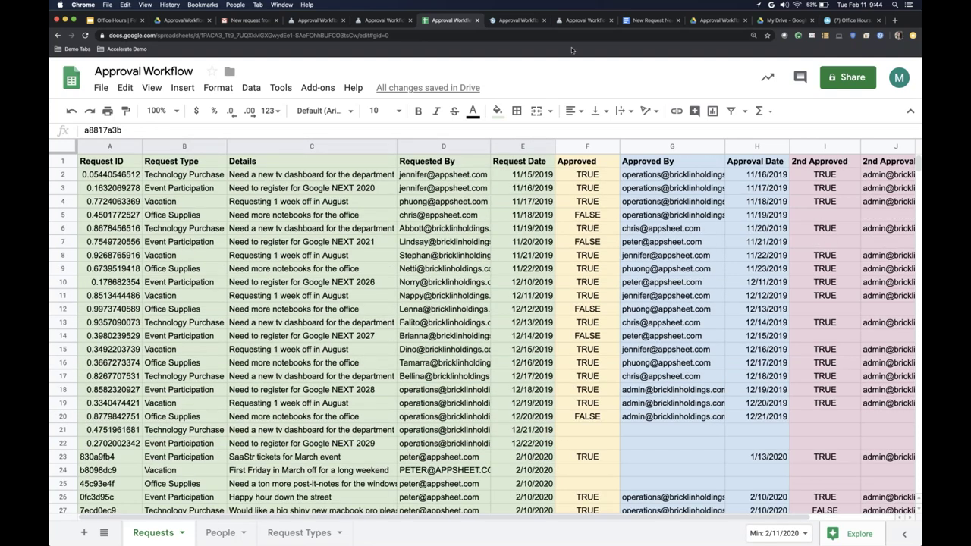
key("ctrl+Tab")
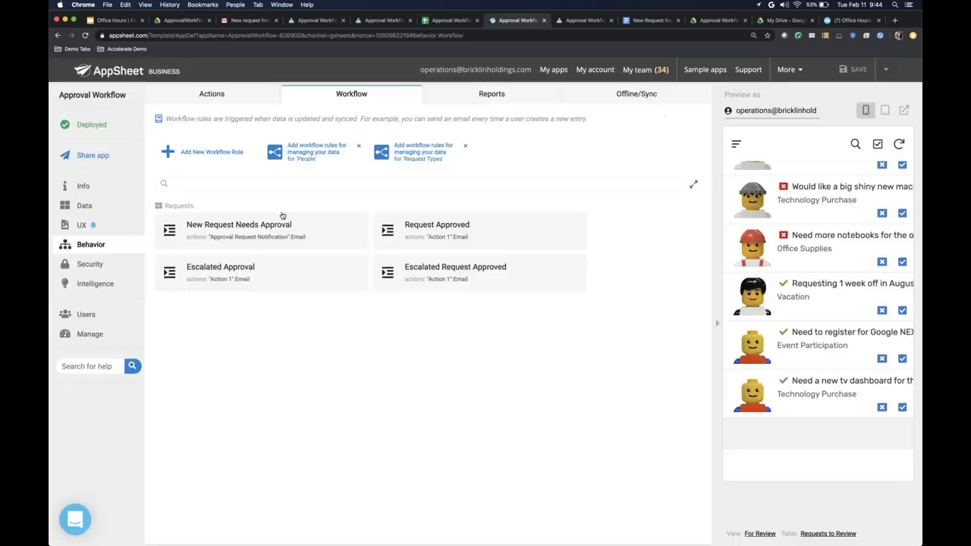
left_click(114, 205)
Step: Expand the Requests table's columns and open the Requested by Headshot formula in the Expression Assistant
left_click(344, 93)
left_click(269, 182)
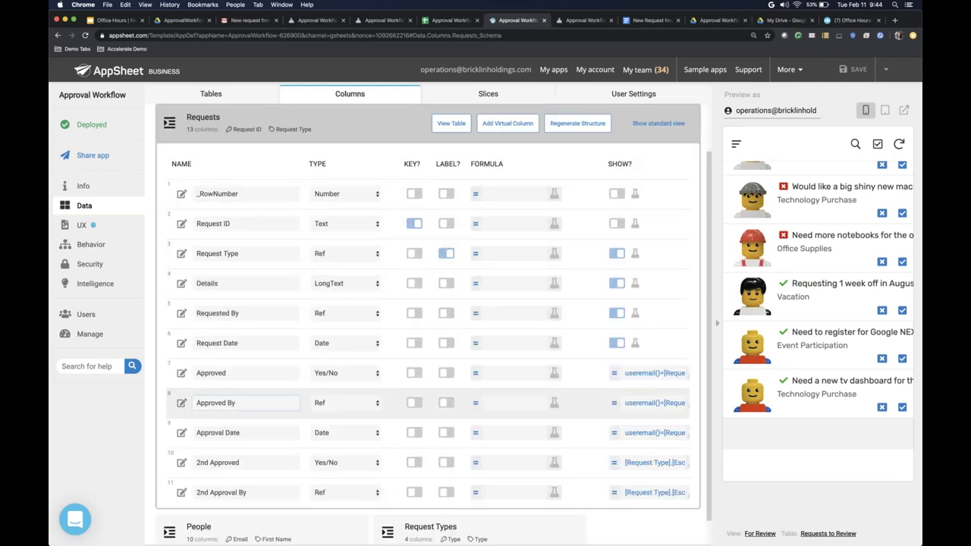
scroll(216, 409, "down", 3)
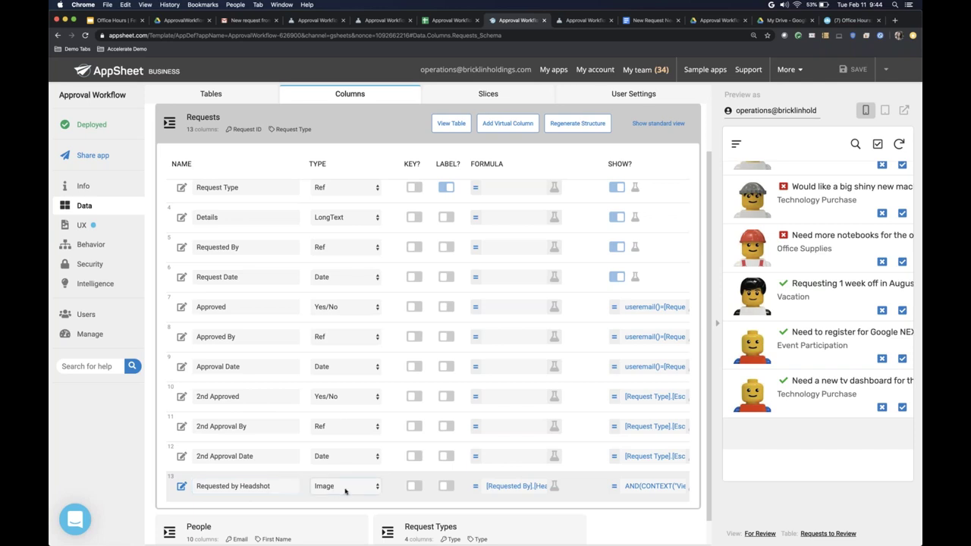
left_click(505, 486)
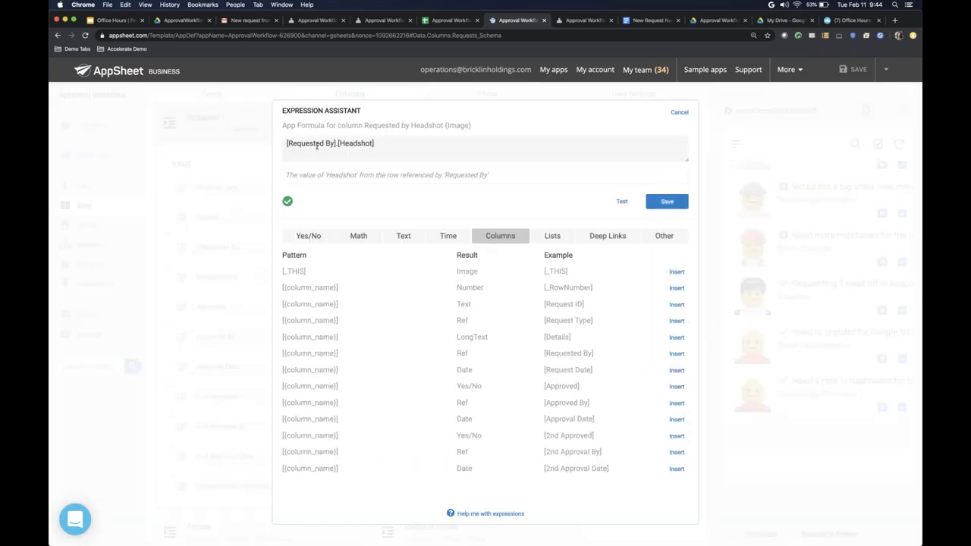
Step: Replace the comma with a period so the formula reads [Requested By].[Headshot]
scroll(318, 145, "up", 10)
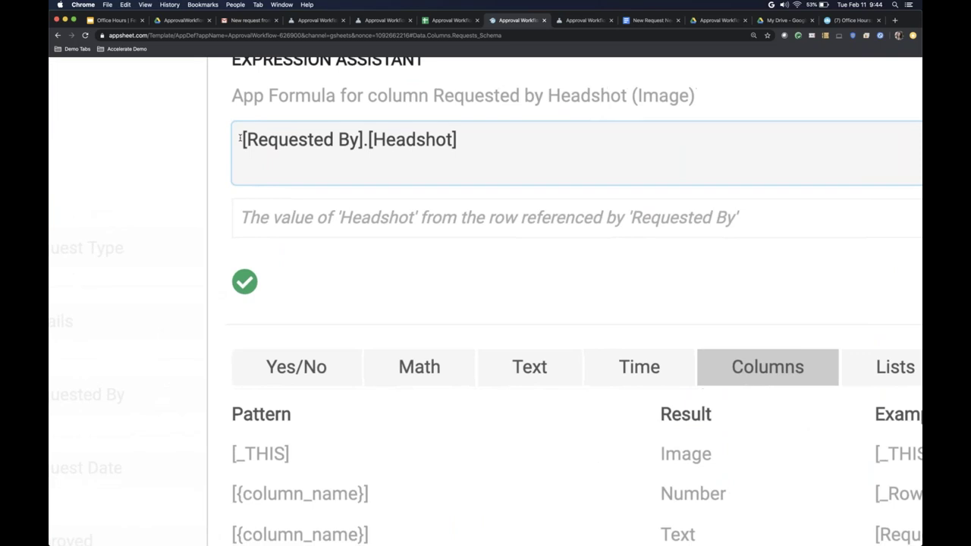
left_click(367, 143)
key("BackSpace")
type(".")
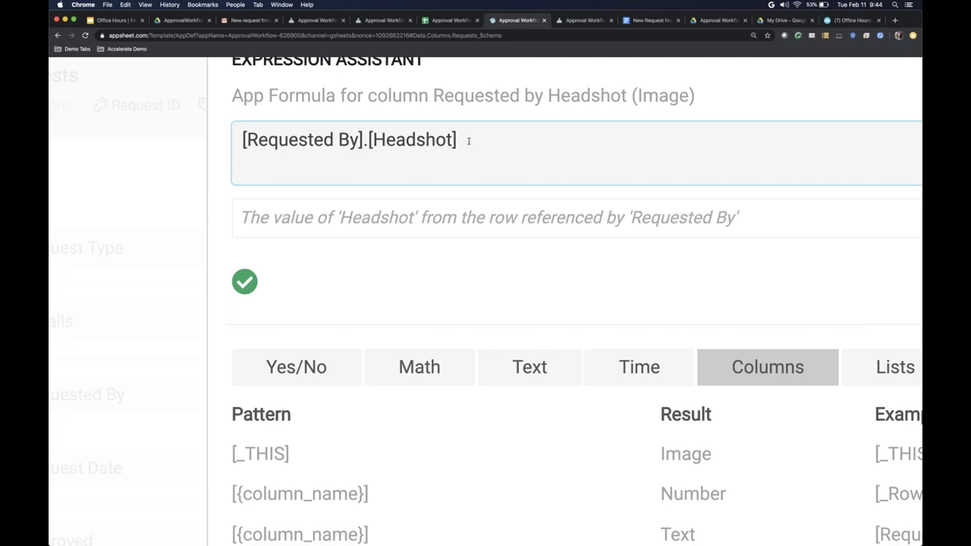
double_click(377, 142)
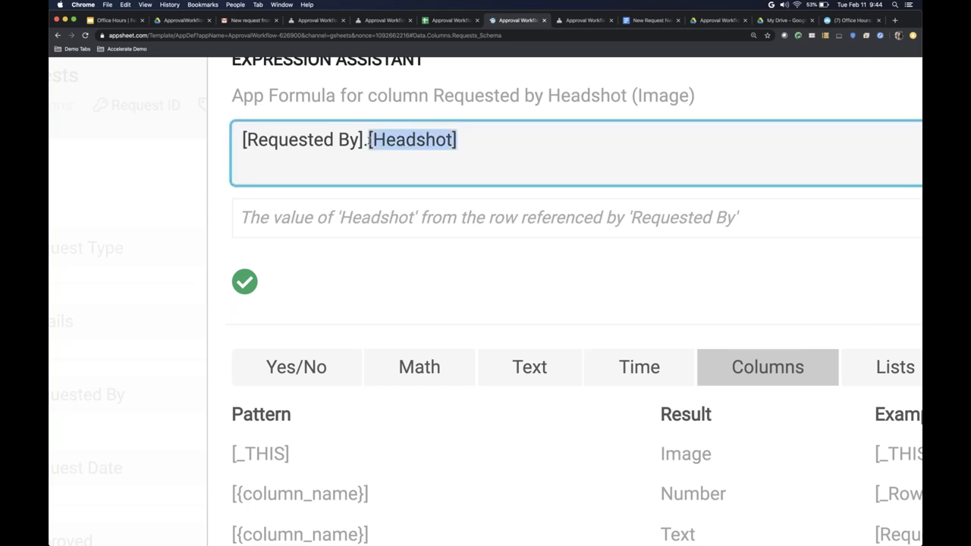
left_click(368, 140)
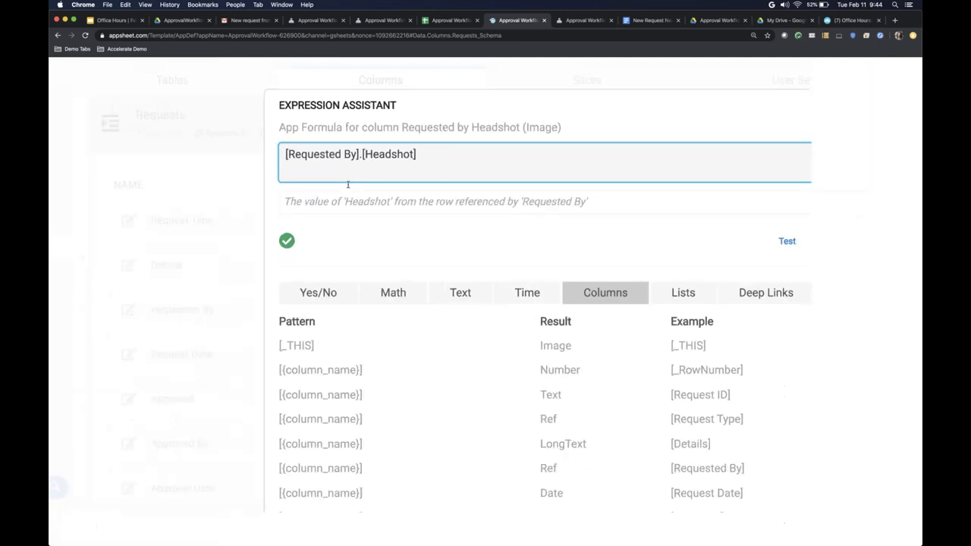
left_click(446, 20)
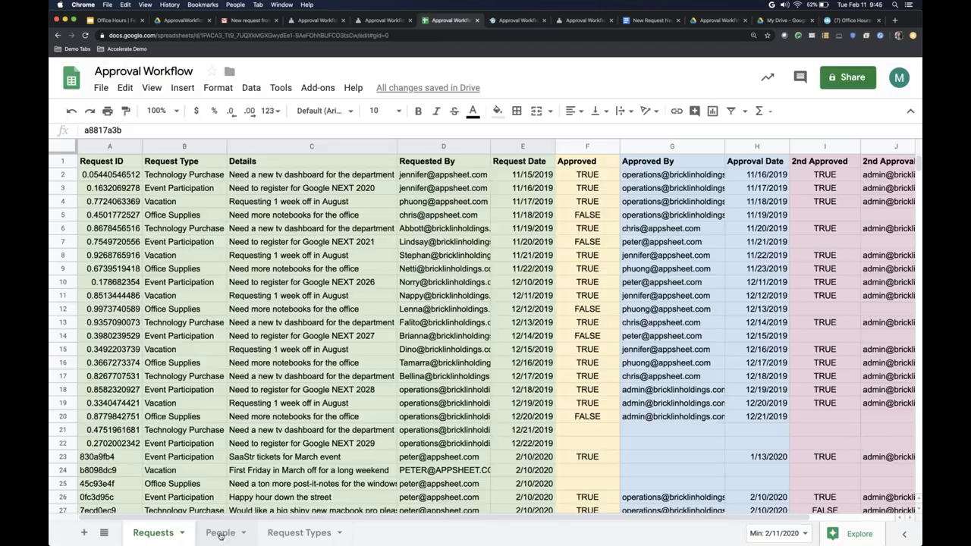
Step: Widen column D on the People sheet so the full Headshot URLs show
left_click(220, 533)
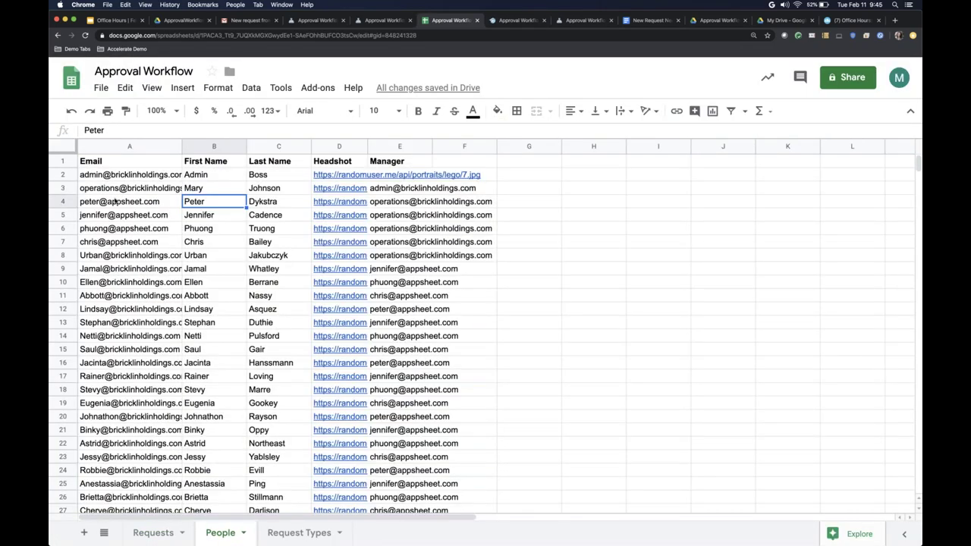
left_click(120, 202)
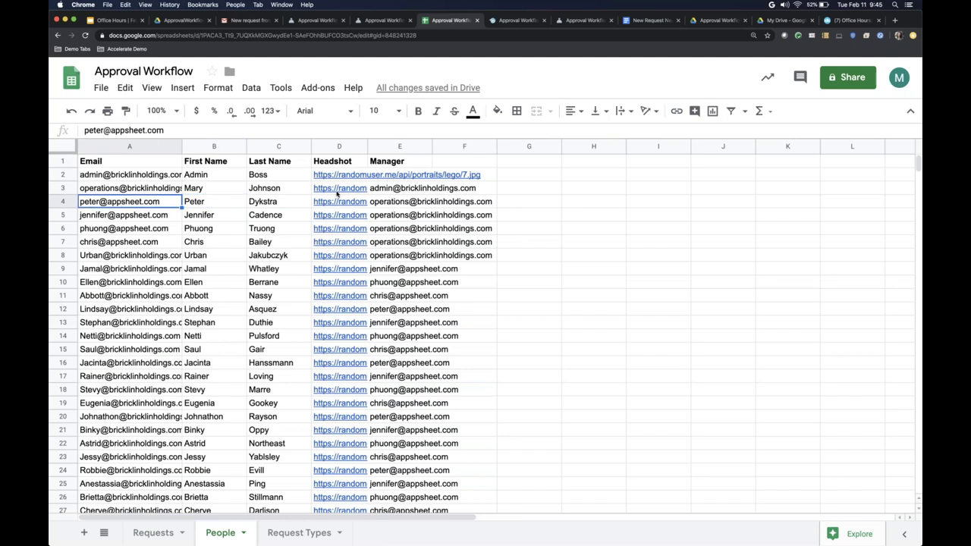
left_click(342, 203)
left_click_drag(368, 146, 520, 165)
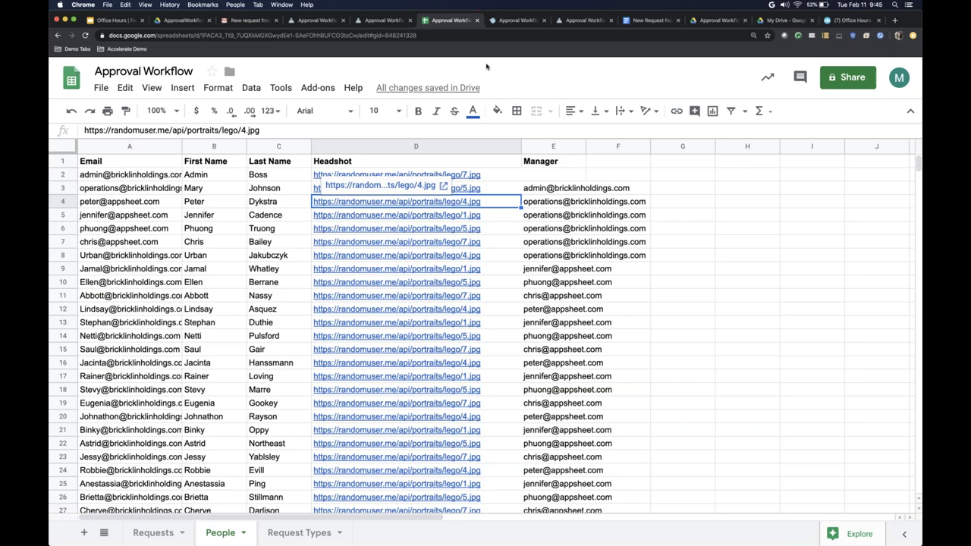
left_click(509, 24)
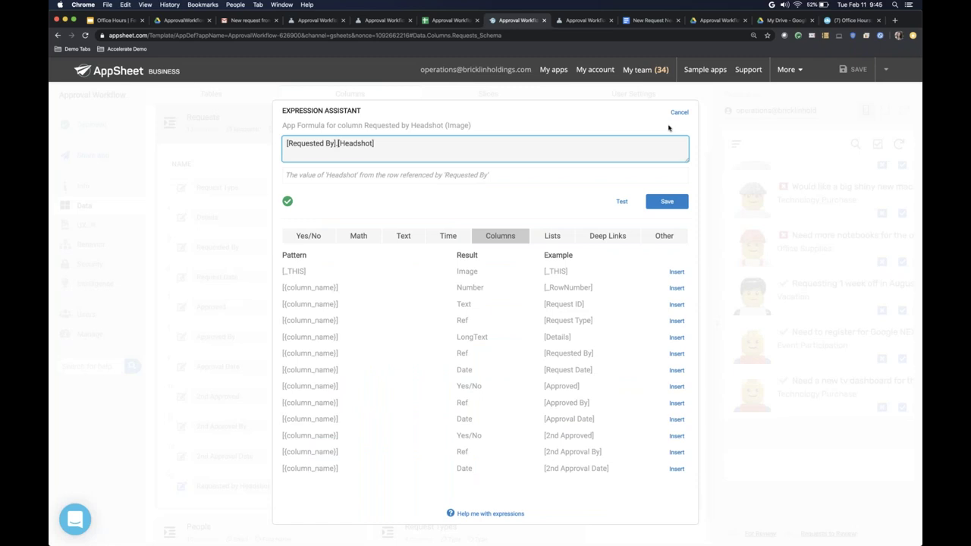
Step: Dismiss the formula editor and browse the Requests and People column lists
left_click(679, 112)
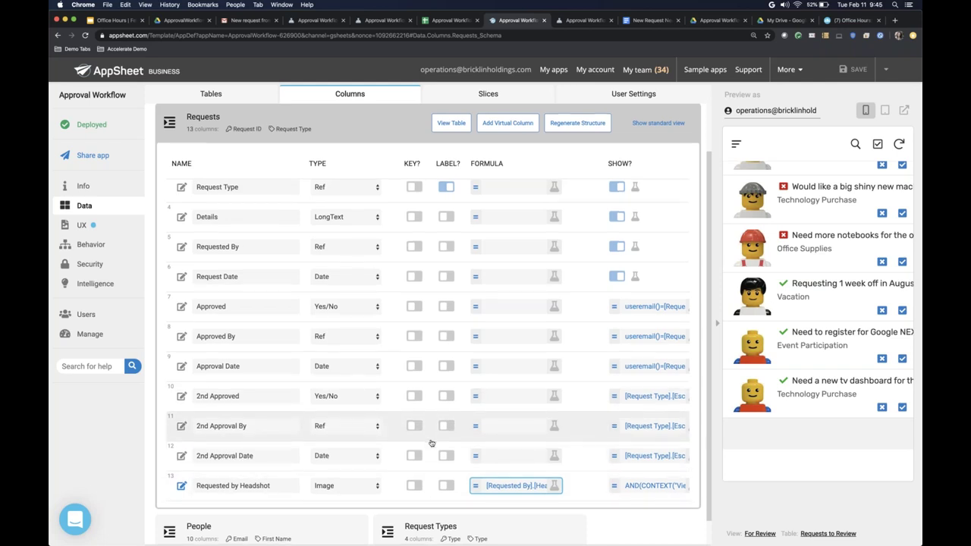
scroll(365, 470, "down", 1)
left_click(296, 503)
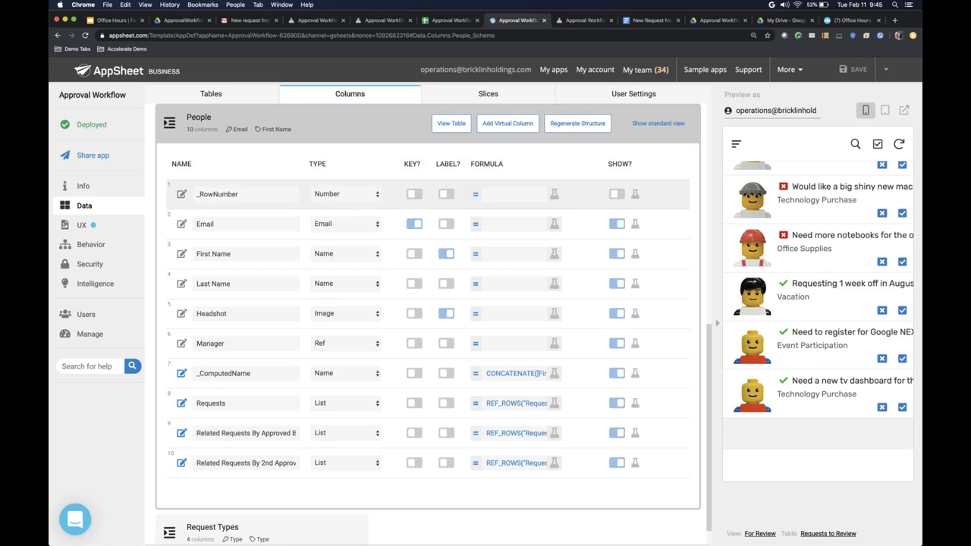
scroll(334, 135, "up", 5)
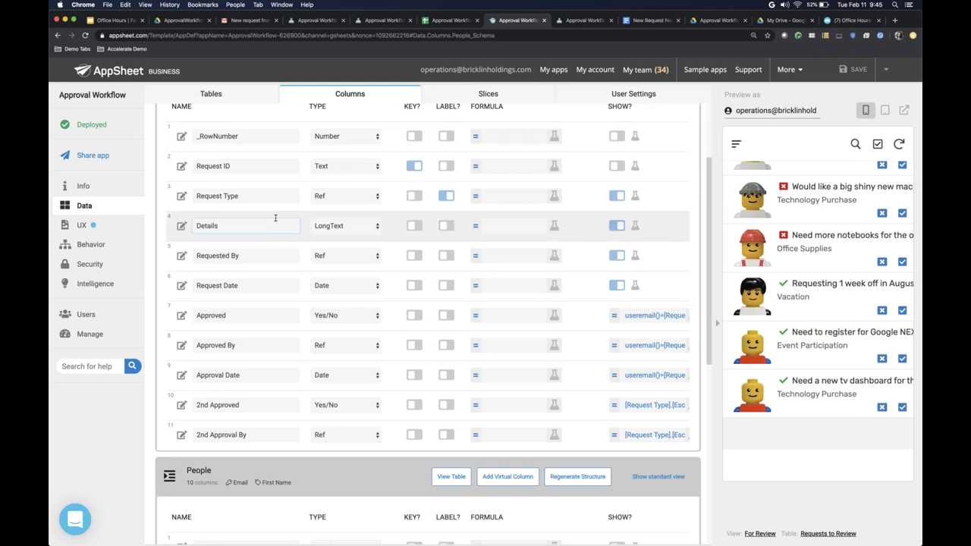
scroll(276, 218, "up", 1)
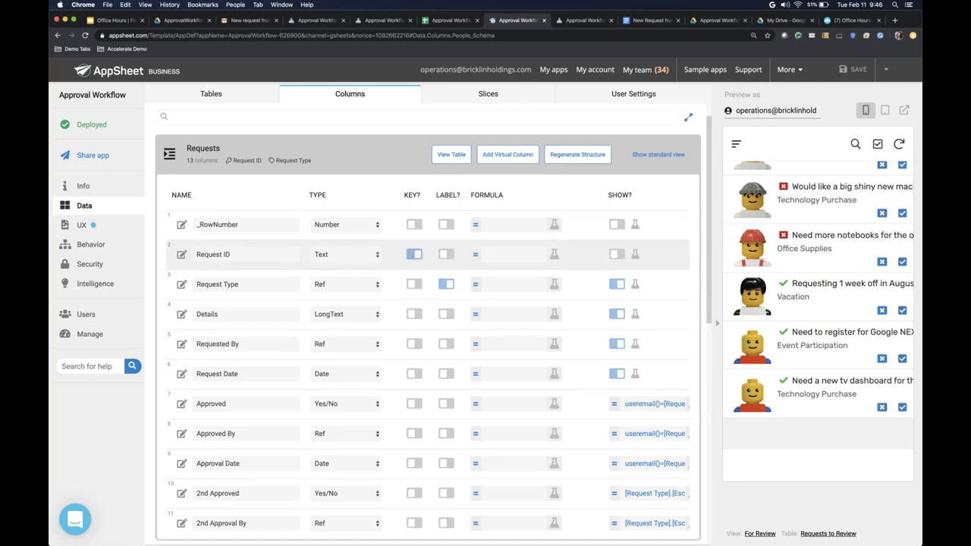
scroll(414, 258, "down", 2)
scroll(231, 341, "down", 10)
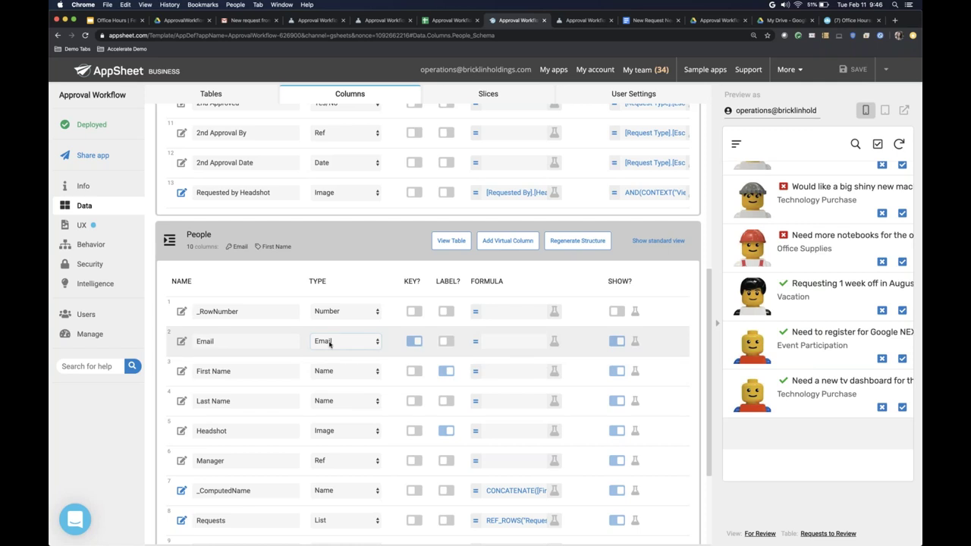
Step: Open the 'Need more notebooks for the office' request in the preview and collapse the column lists
left_click(444, 371)
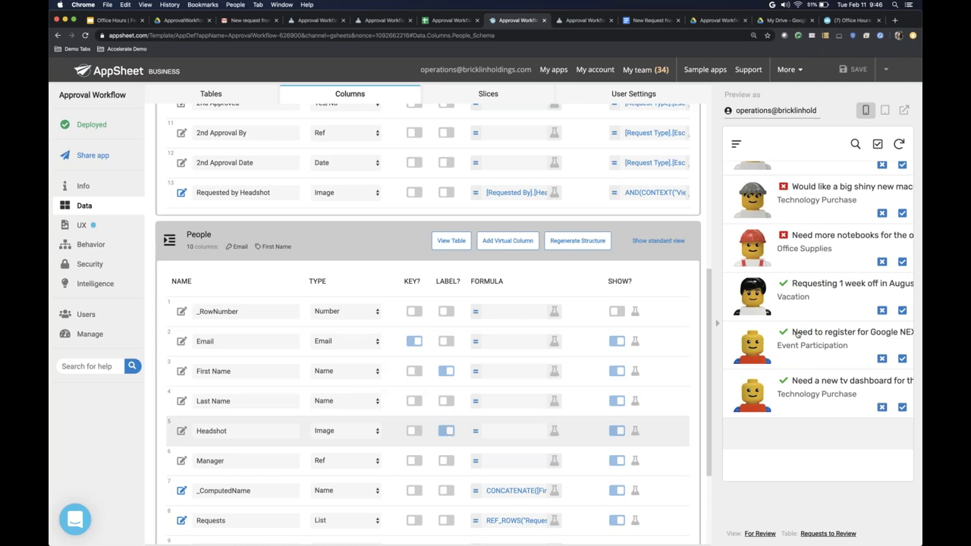
left_click(797, 246)
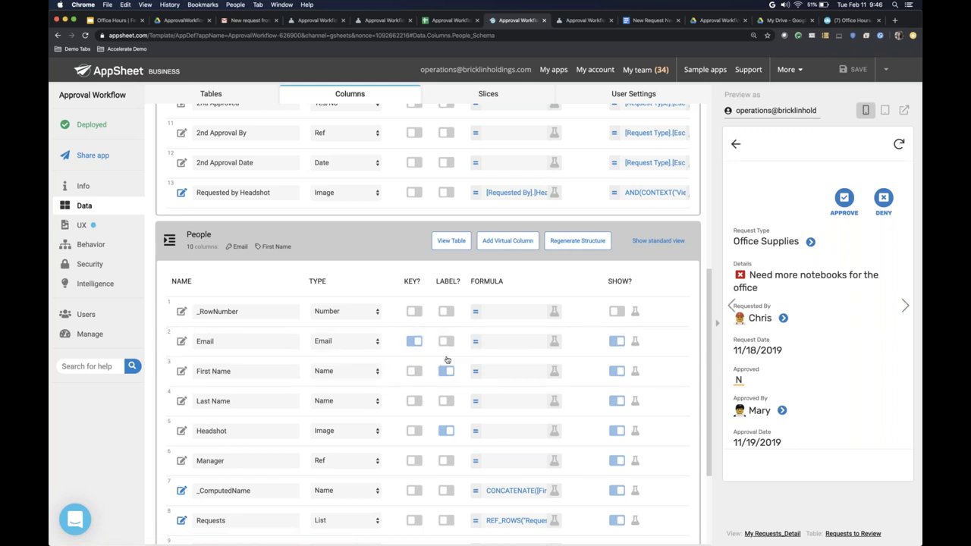
left_click(407, 249)
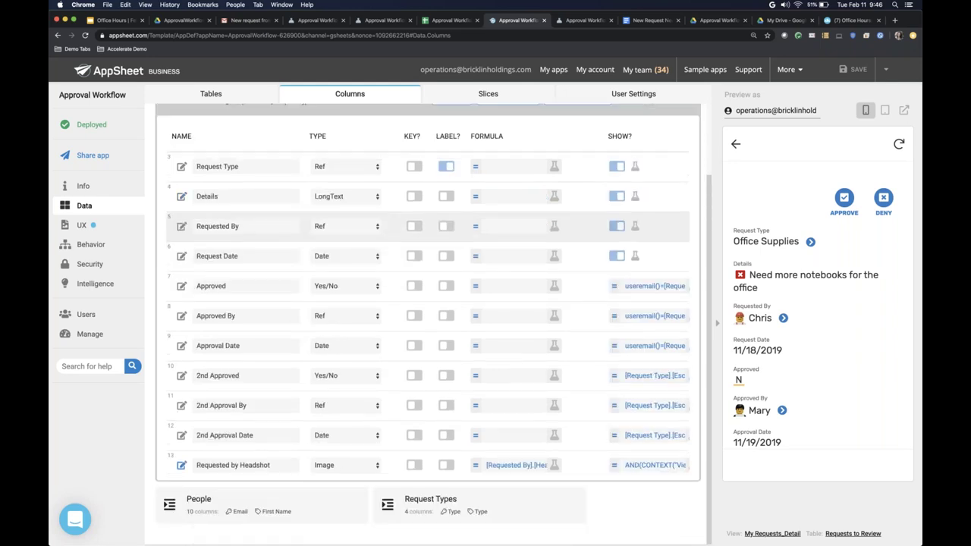
scroll(379, 175, "up", 2)
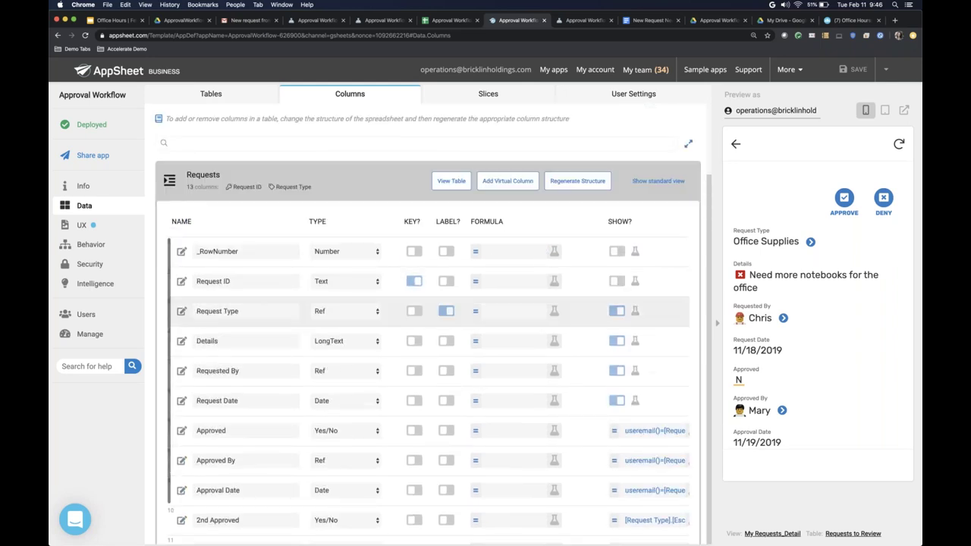
left_click(378, 176)
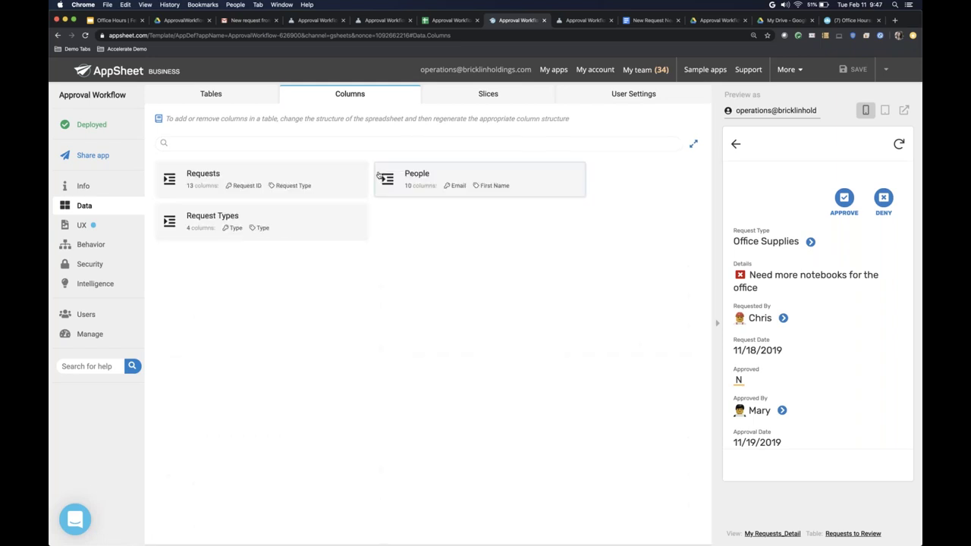
Step: Show the Behavior actions list, return the preview to For Review, and browse the actions
left_click(92, 245)
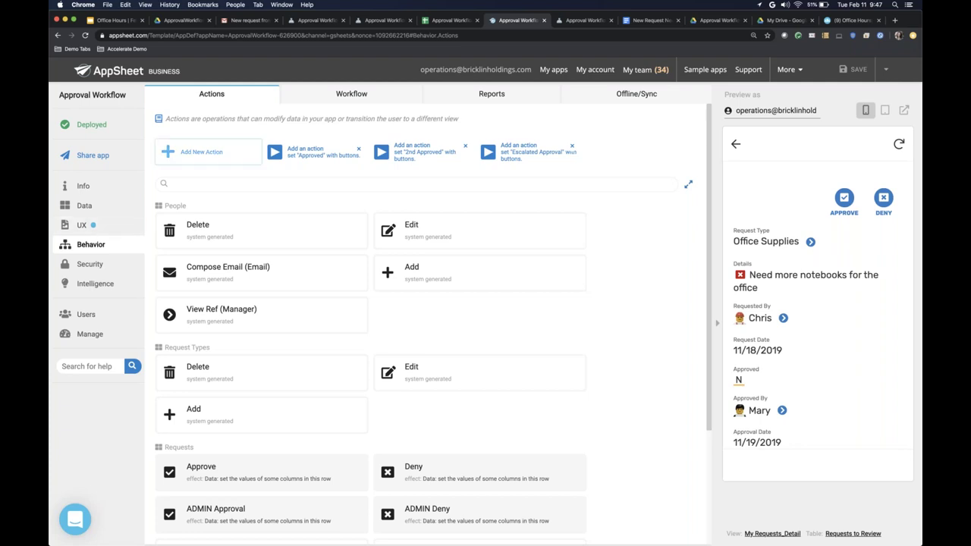
scroll(425, 326, "down", 3)
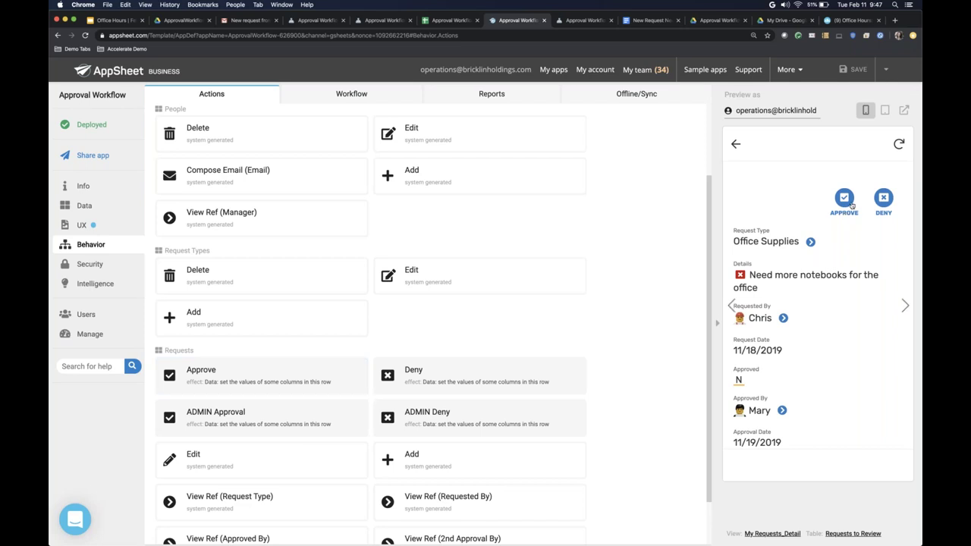
left_click(737, 144)
scroll(840, 288, "up", 4)
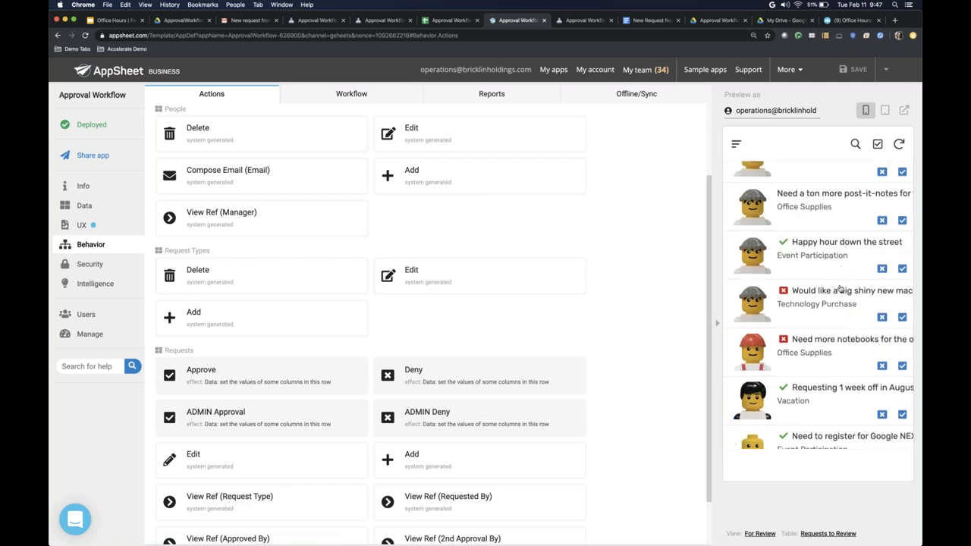
scroll(840, 289, "up", 1)
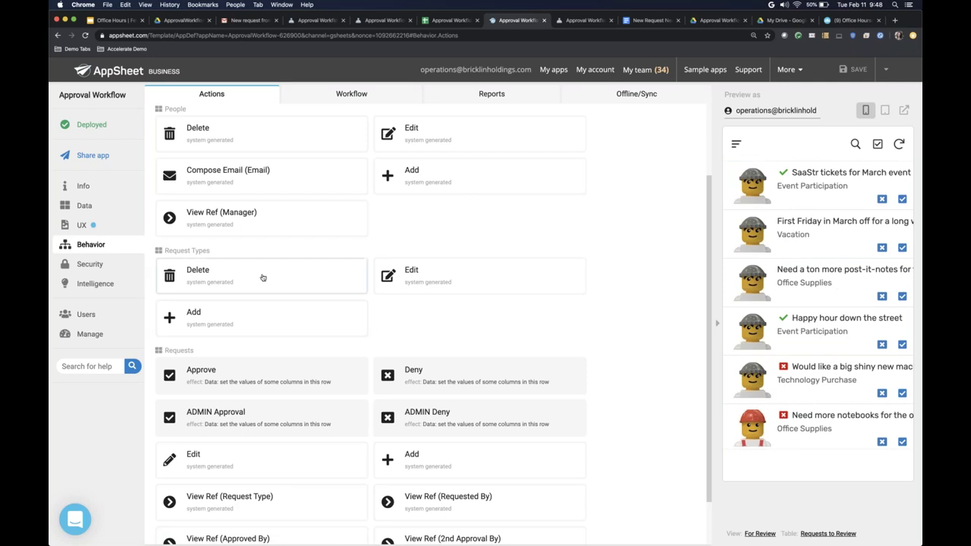
scroll(260, 278, "up", 3)
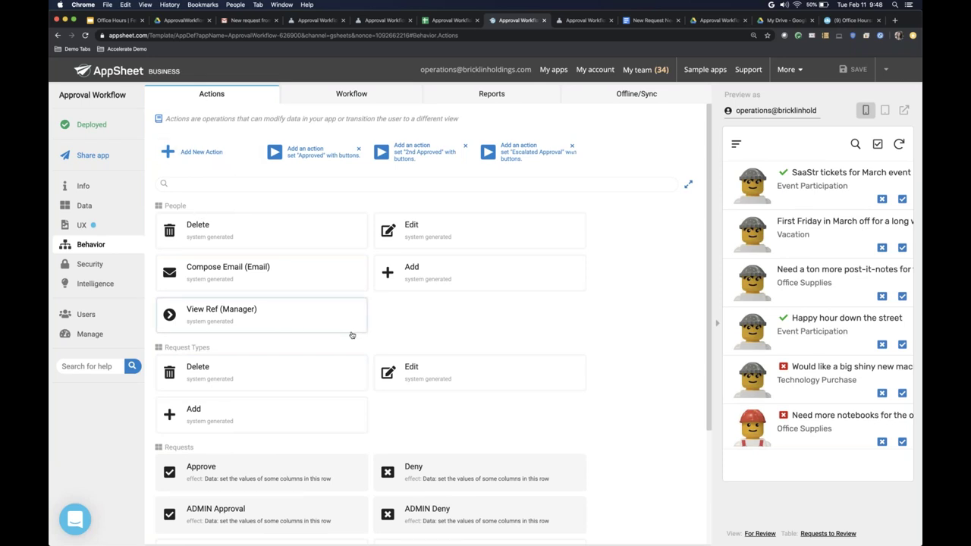
scroll(343, 482, "down", 5)
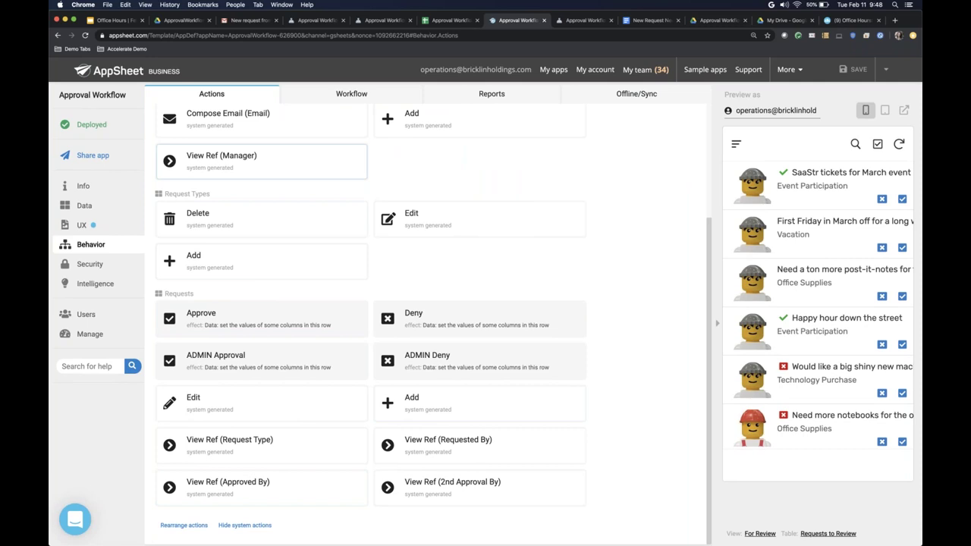
scroll(196, 174, "up", 5)
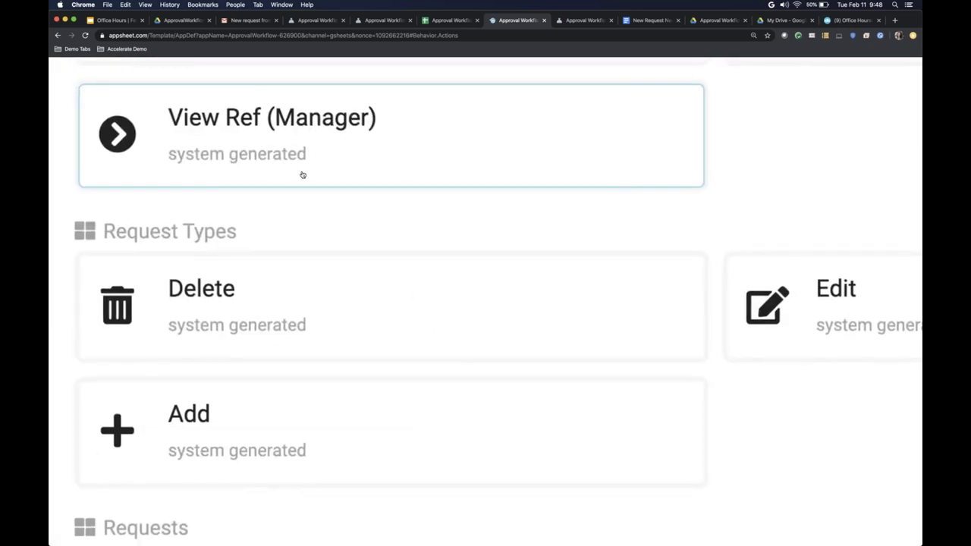
scroll(302, 175, "down", 5)
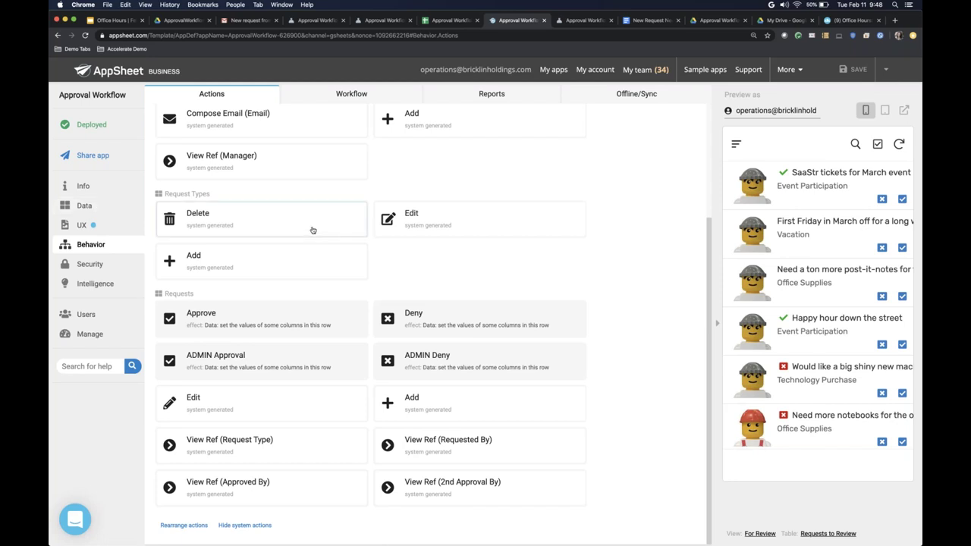
scroll(313, 229, "up", 3)
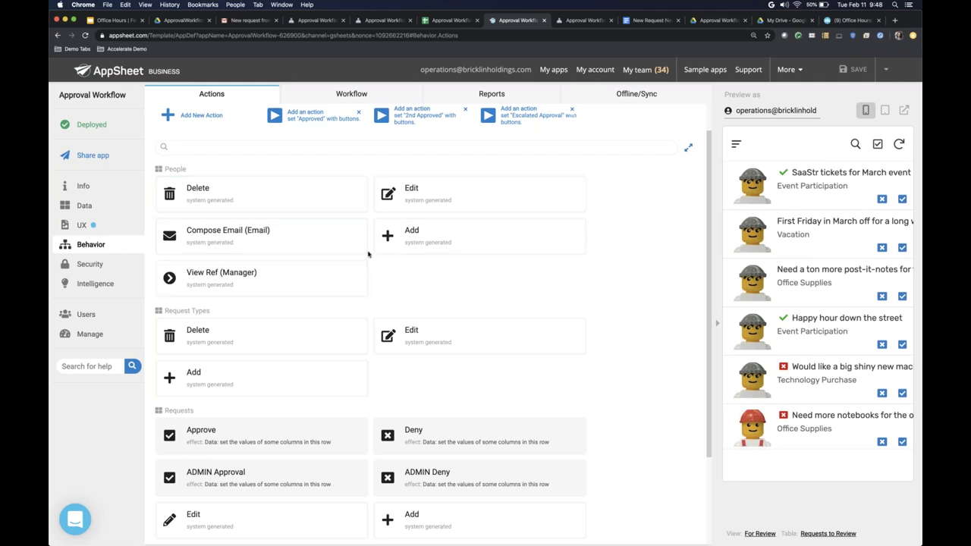
left_click(89, 205)
Step: Set the People table to Read-Only and save the app
left_click(428, 222)
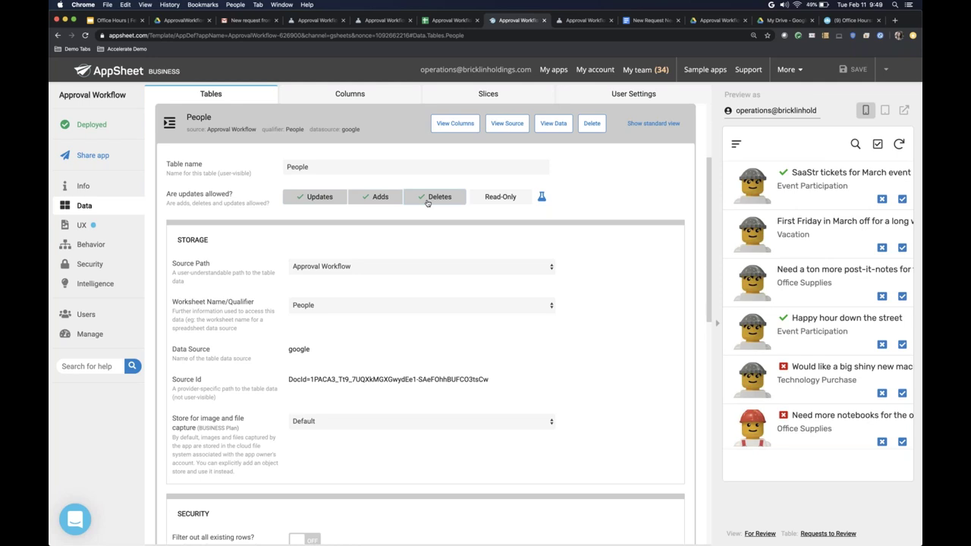
left_click(501, 197)
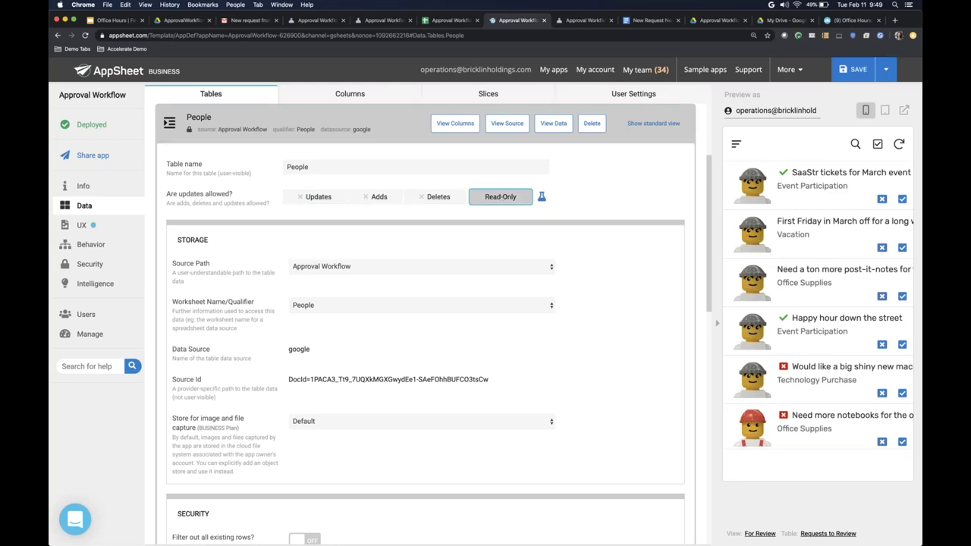
key("super+s")
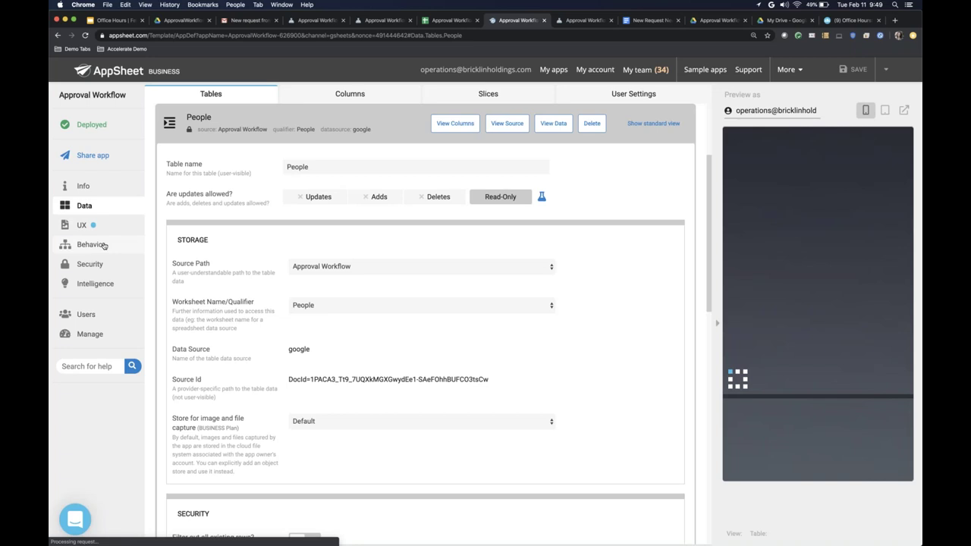
left_click(104, 245)
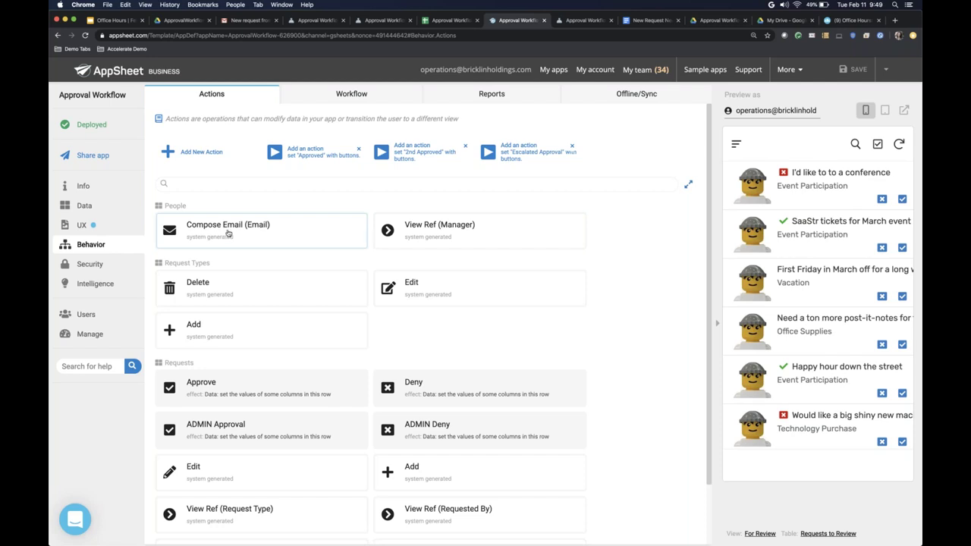
Step: In the preview, follow the conference request to its requester's and manager's profiles, then go back
left_click(799, 198)
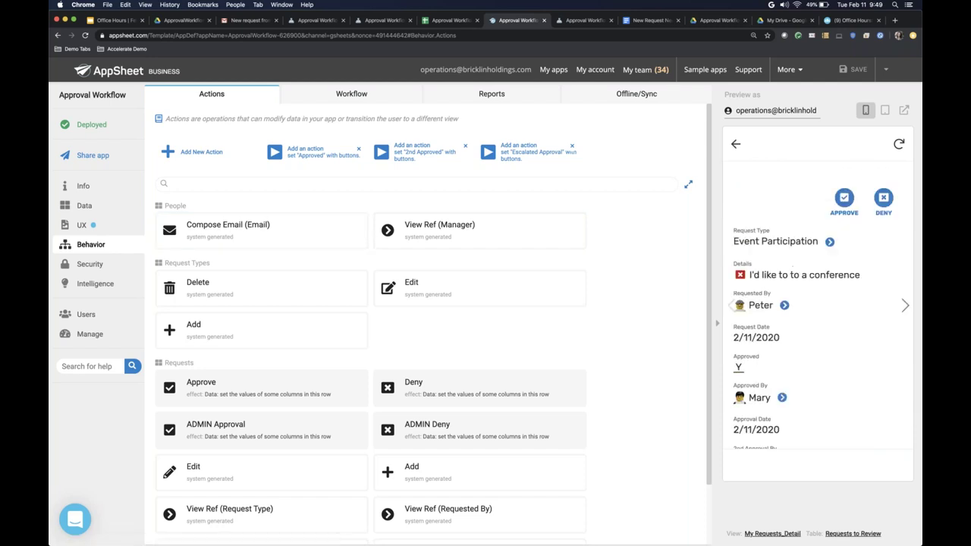
left_click(761, 305)
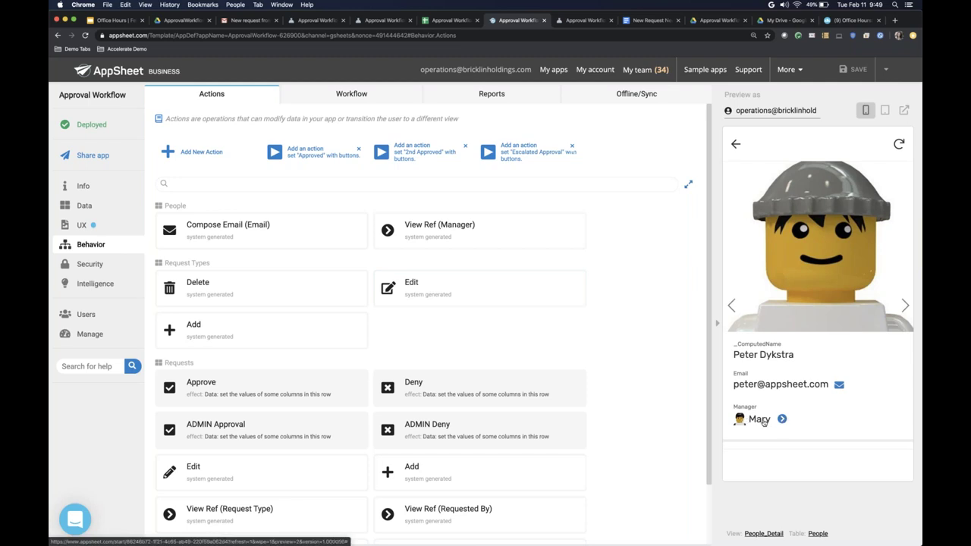
left_click(781, 420)
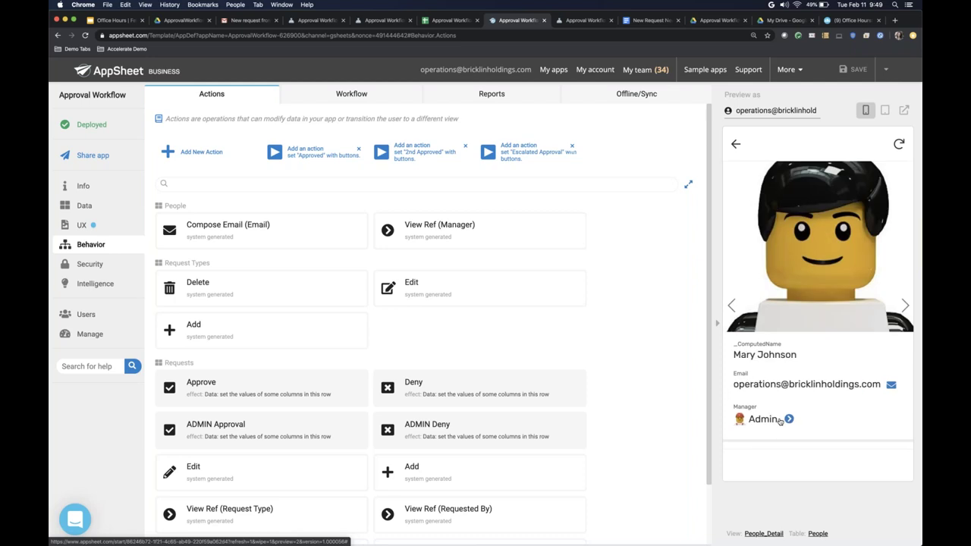
left_click(735, 144)
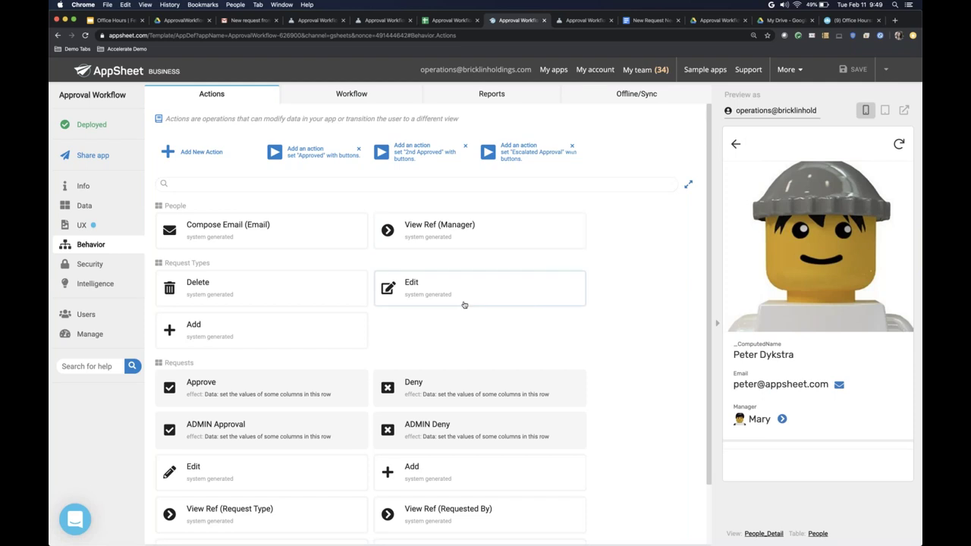
Step: Collapse the Request Types Delete action's settings and scroll back to the top of the Actions list
left_click(304, 291)
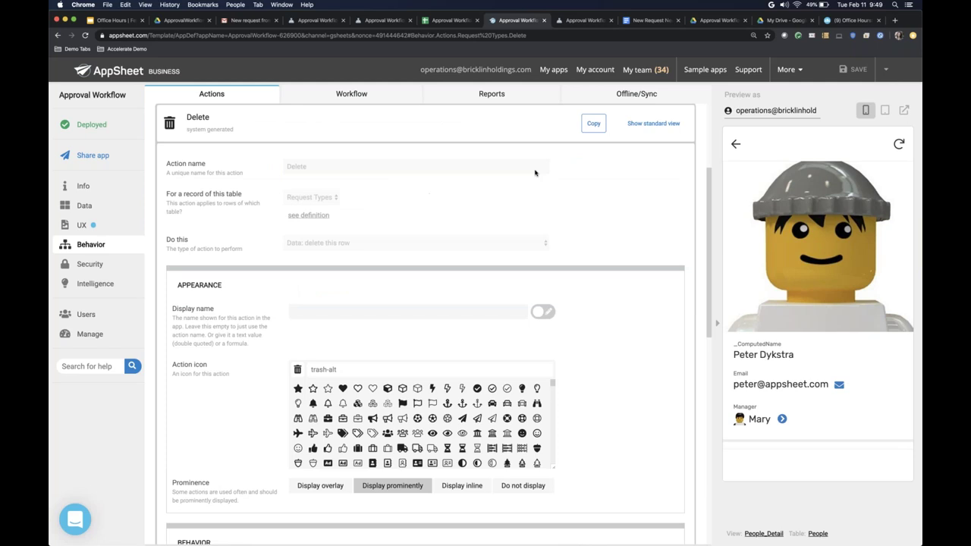
scroll(509, 334, "down", 3)
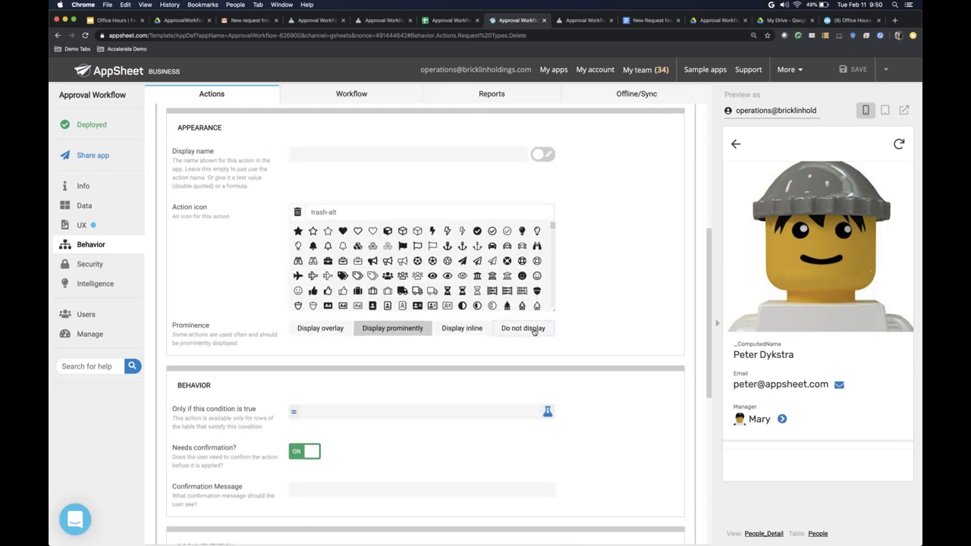
scroll(557, 196, "up", 5)
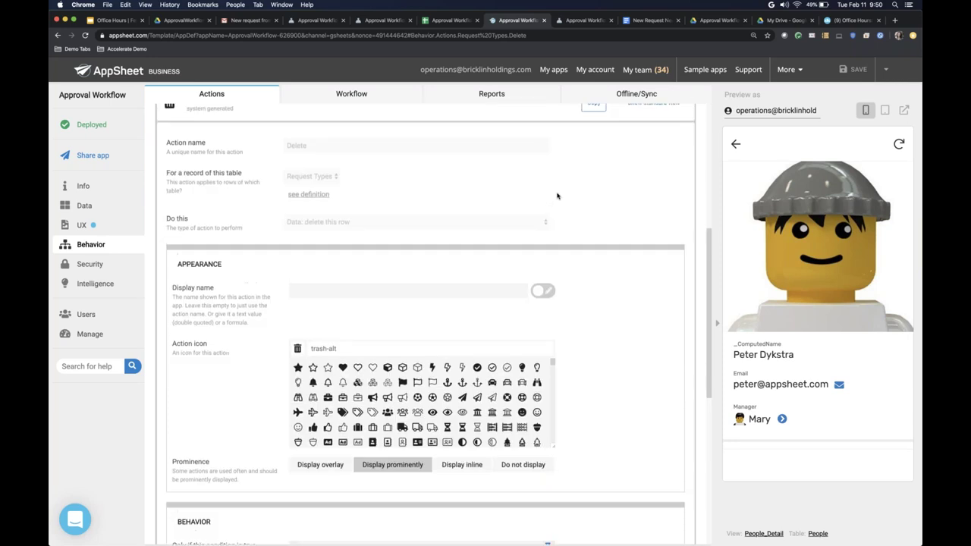
left_click(494, 235)
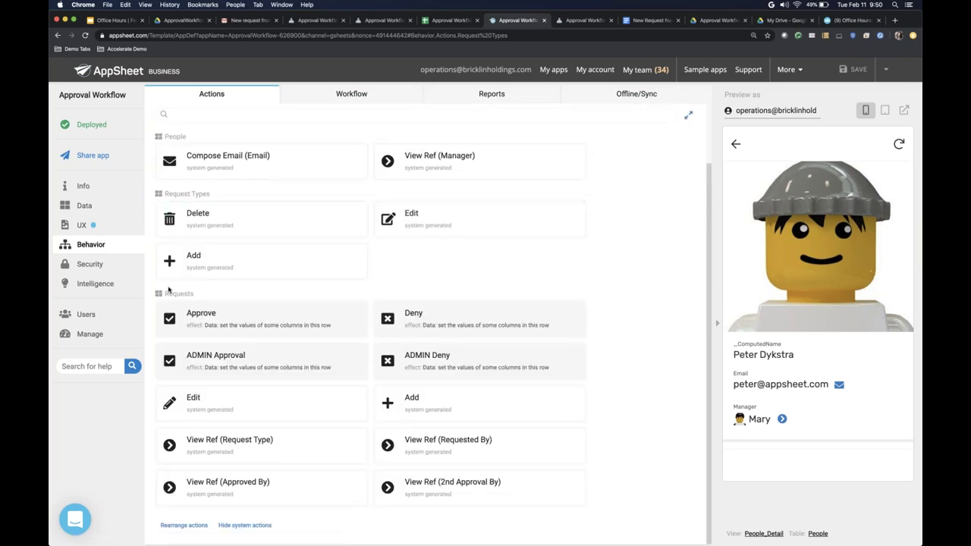
scroll(215, 162, "up", 2)
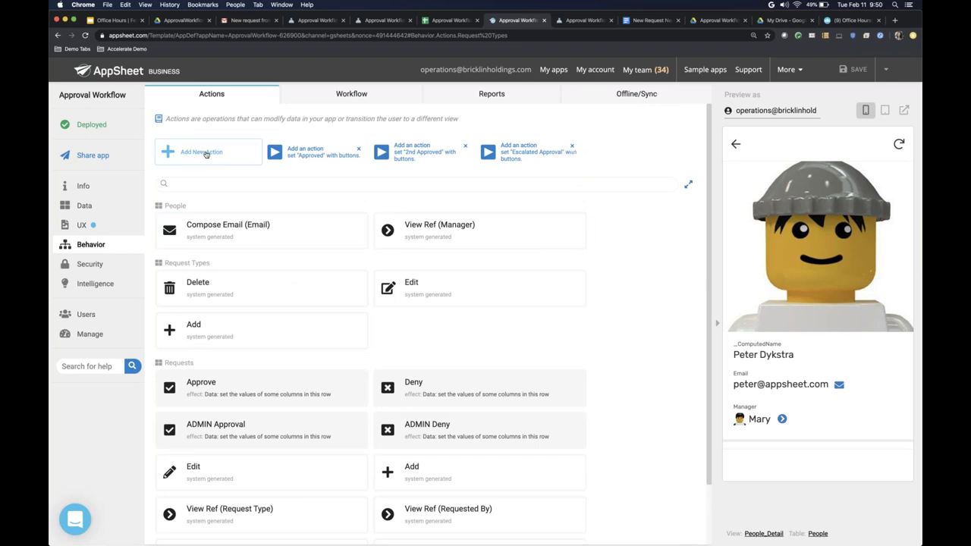
left_click(201, 152)
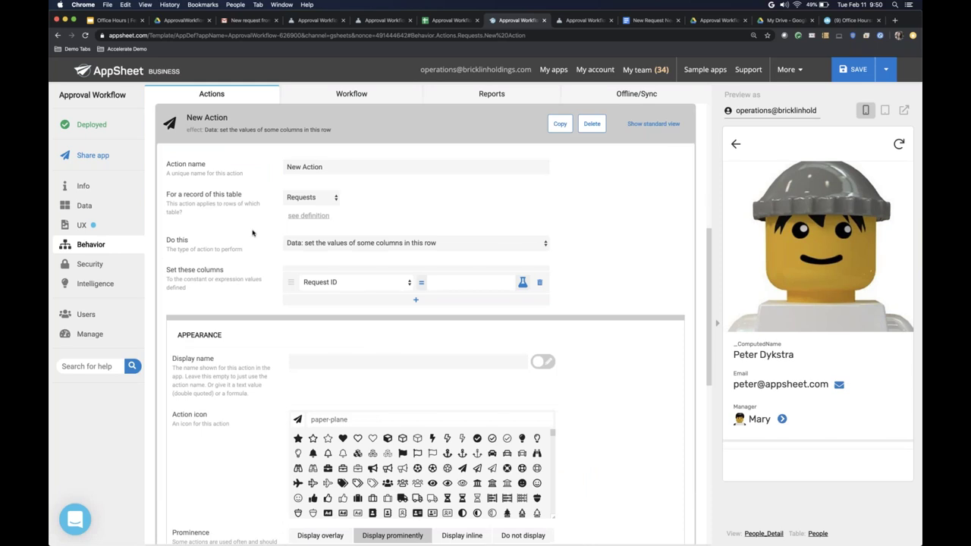
left_click(451, 243)
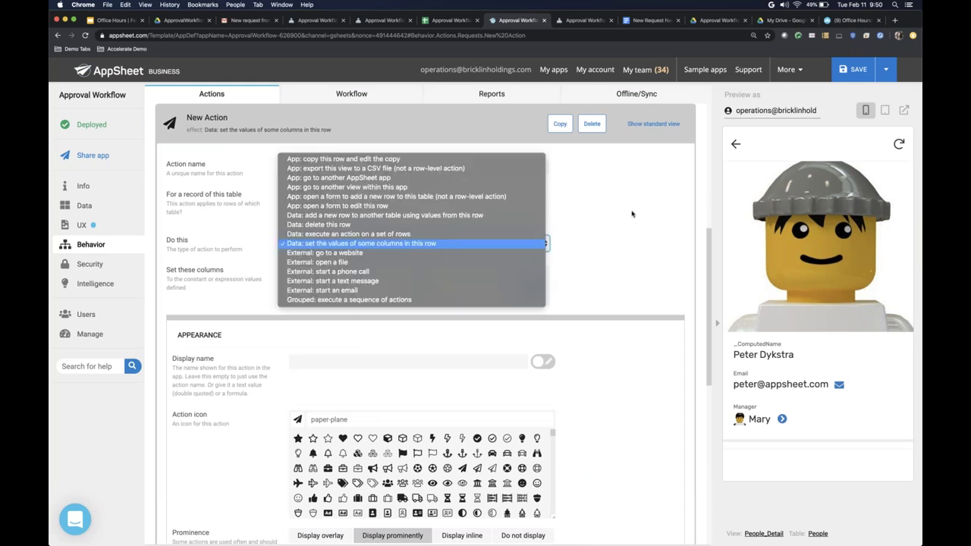
left_click(632, 214)
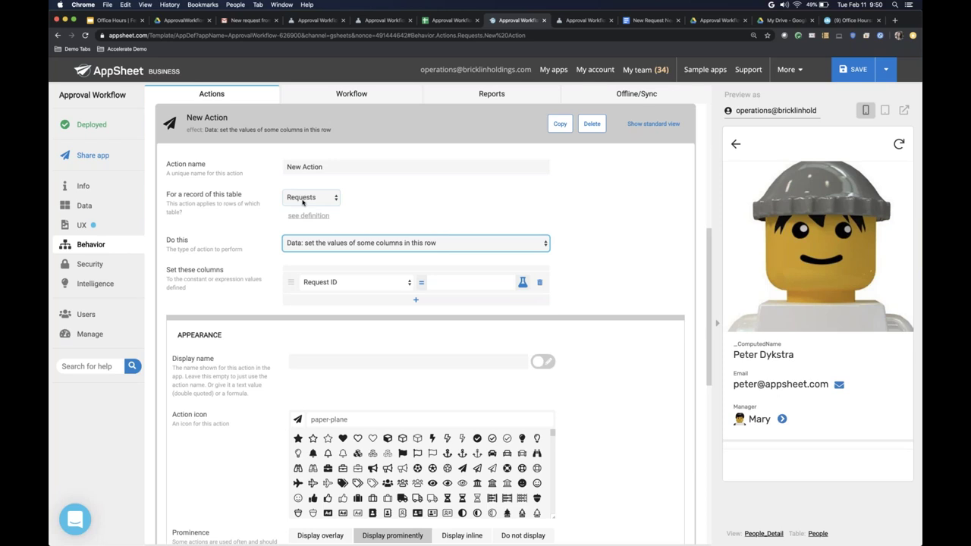
left_click(351, 243)
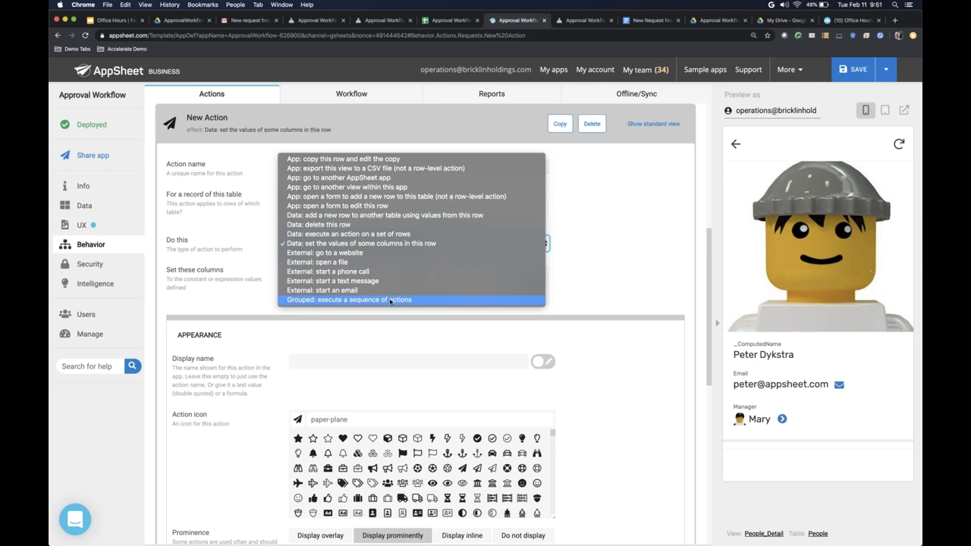
left_click(580, 264)
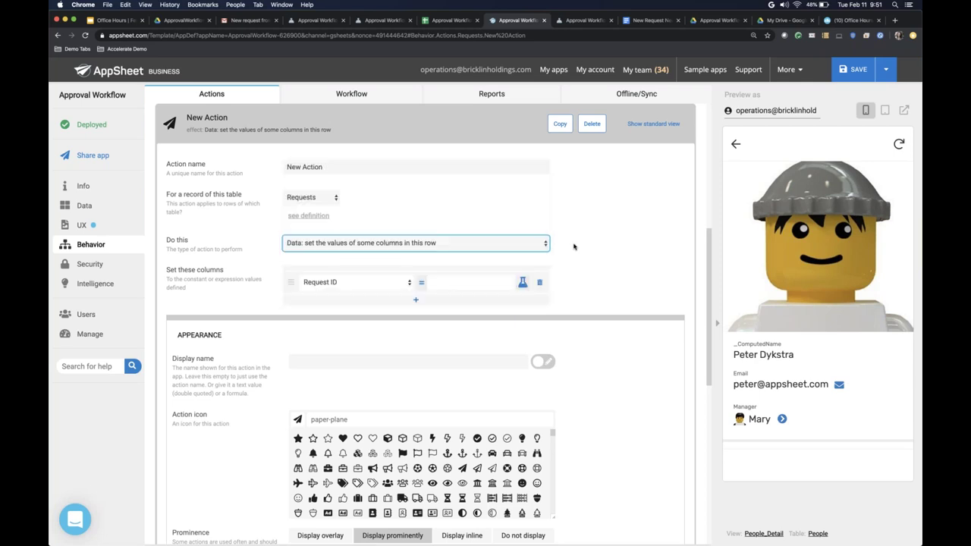
left_click(591, 124)
left_click(583, 124)
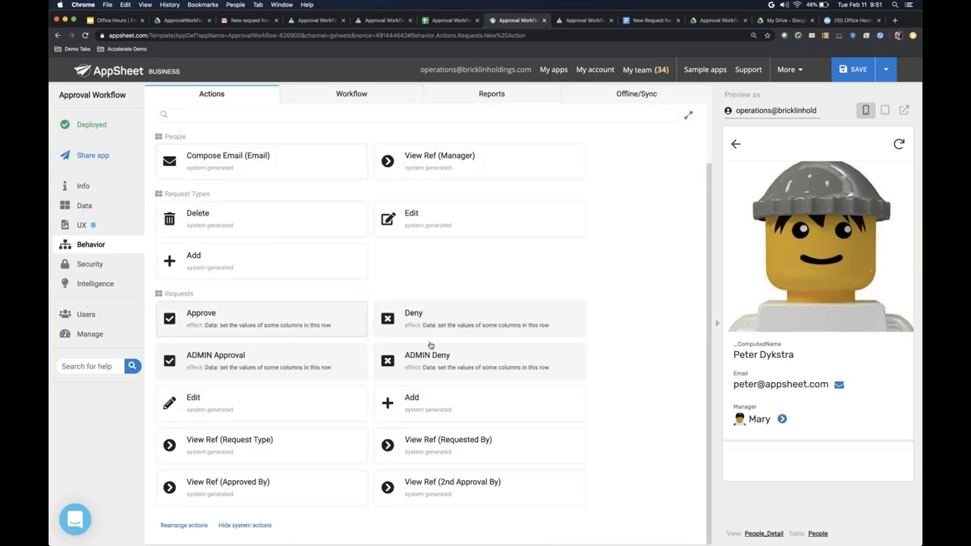
Step: Expand the Approve action to show Approved = TRUE, Approved By = USEREMAIL(), Approval Date = TODAY()
left_click(321, 322)
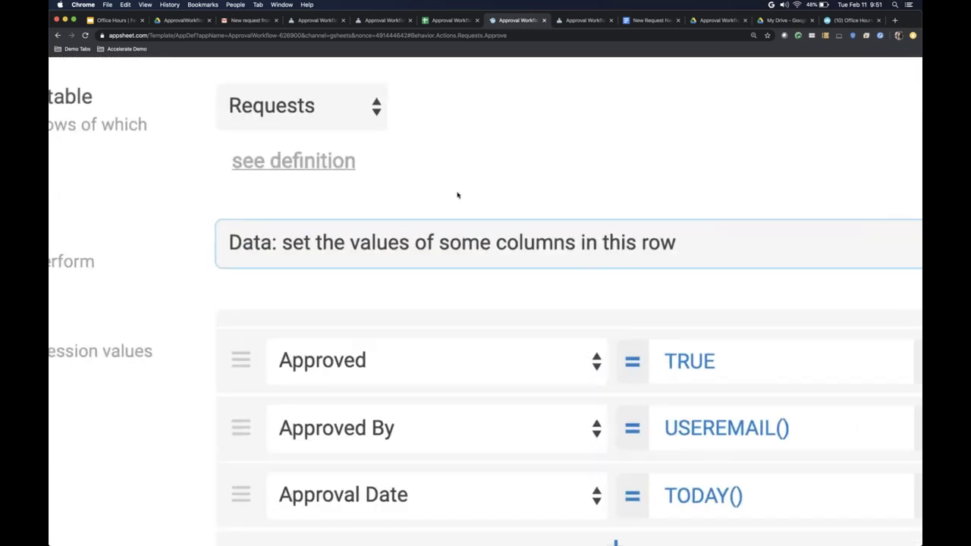
scroll(452, 195, "down", 3)
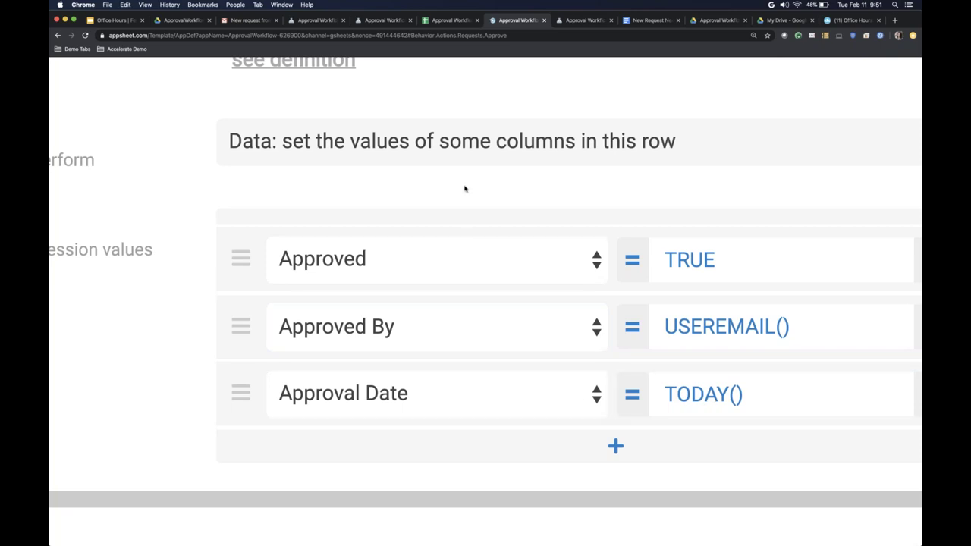
key("super+minus")
key("super+0")
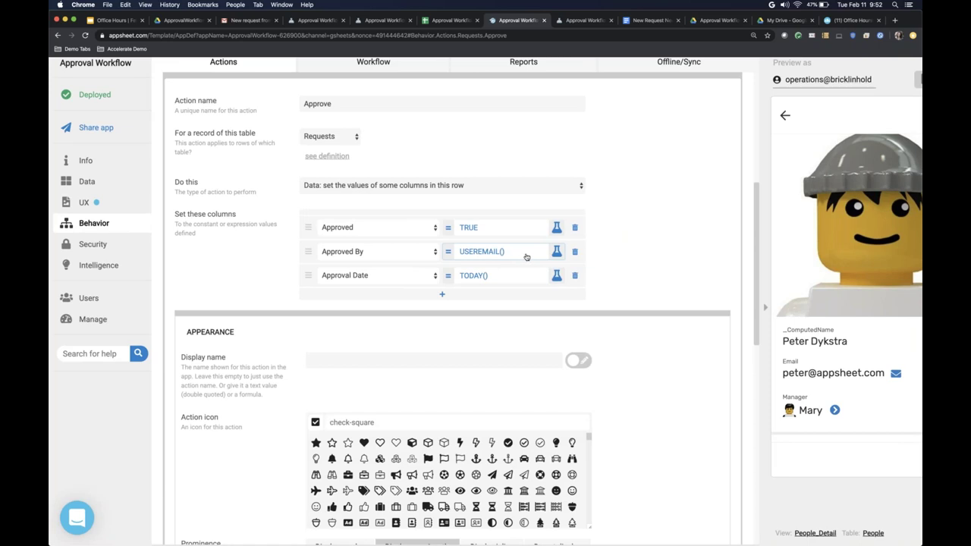
Step: Approve the conference request in the preview and return to the For Review list
scroll(527, 256, "right", 3)
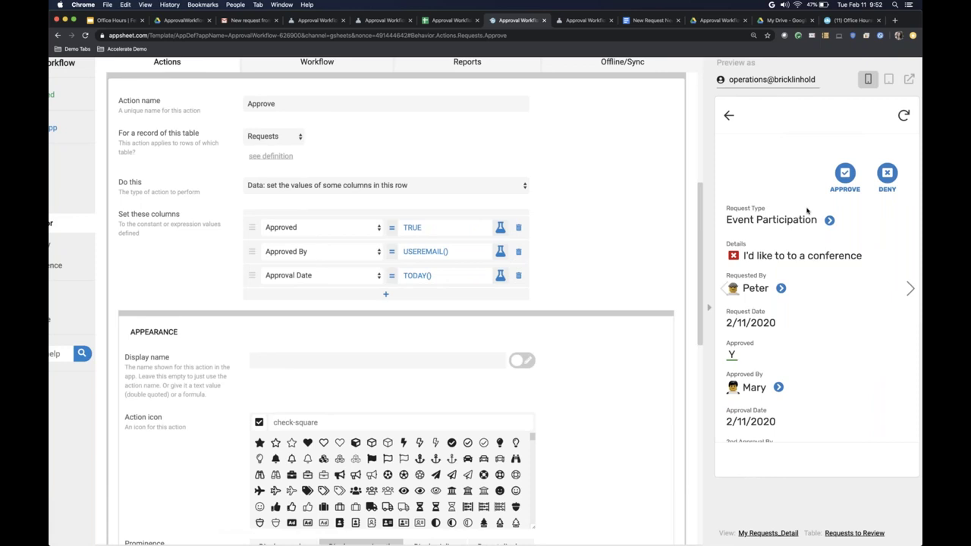
left_click(845, 176)
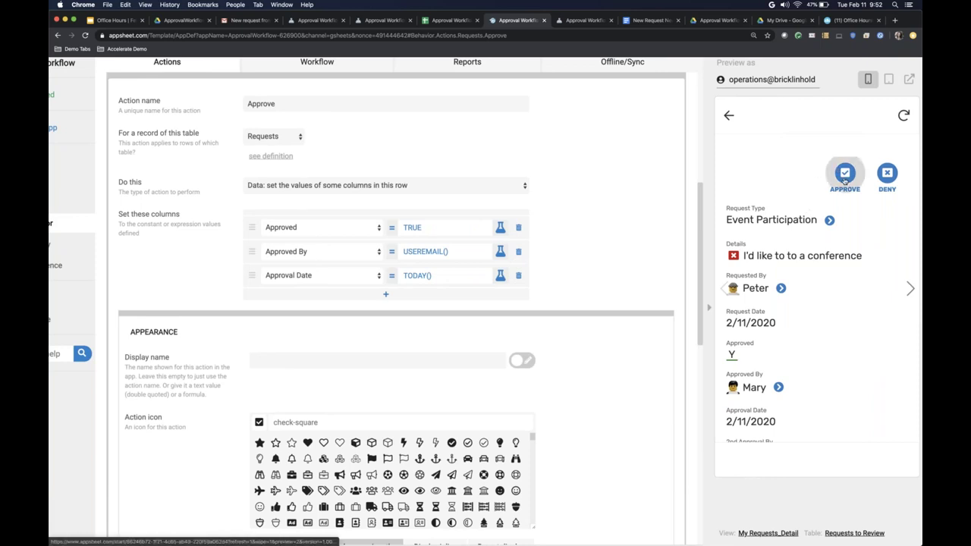
left_click(728, 115)
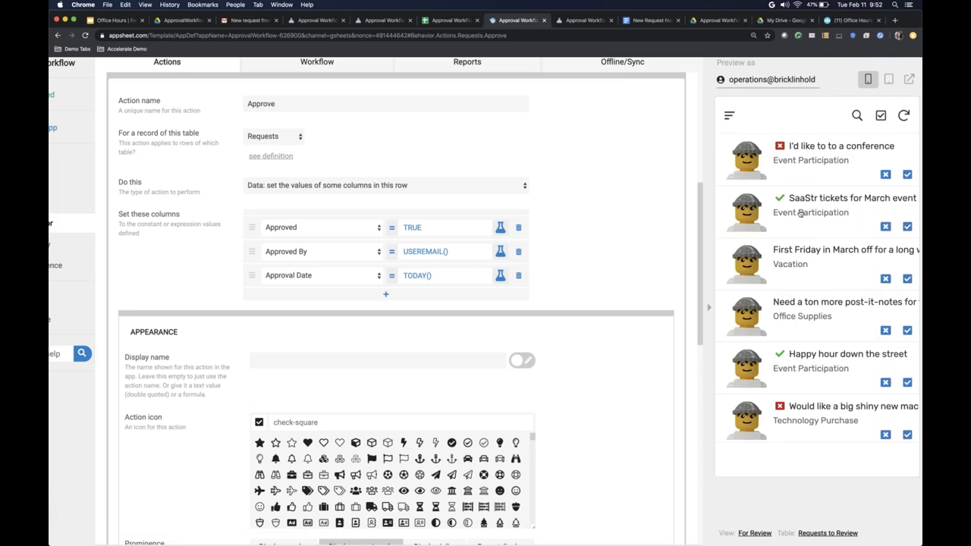
scroll(812, 224, "down", 1)
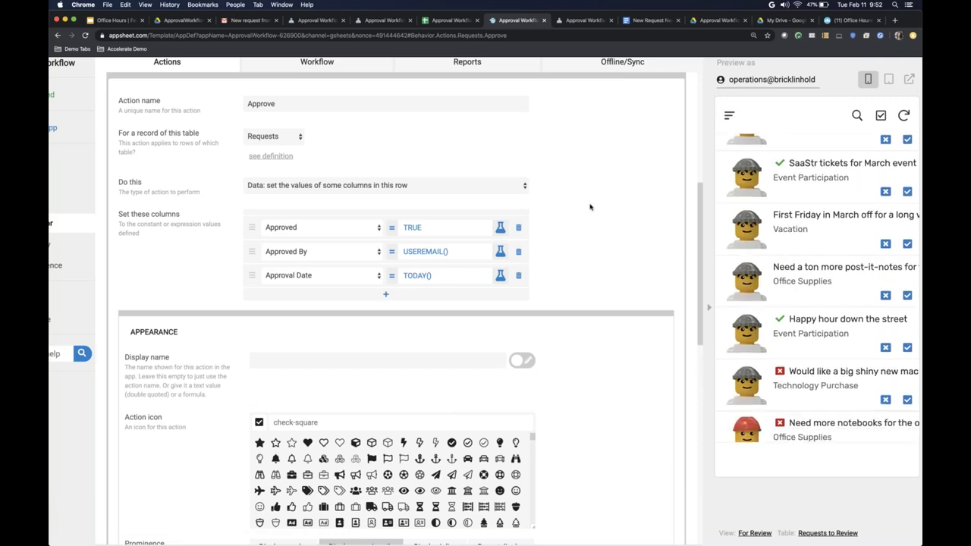
scroll(591, 207, "down", 3)
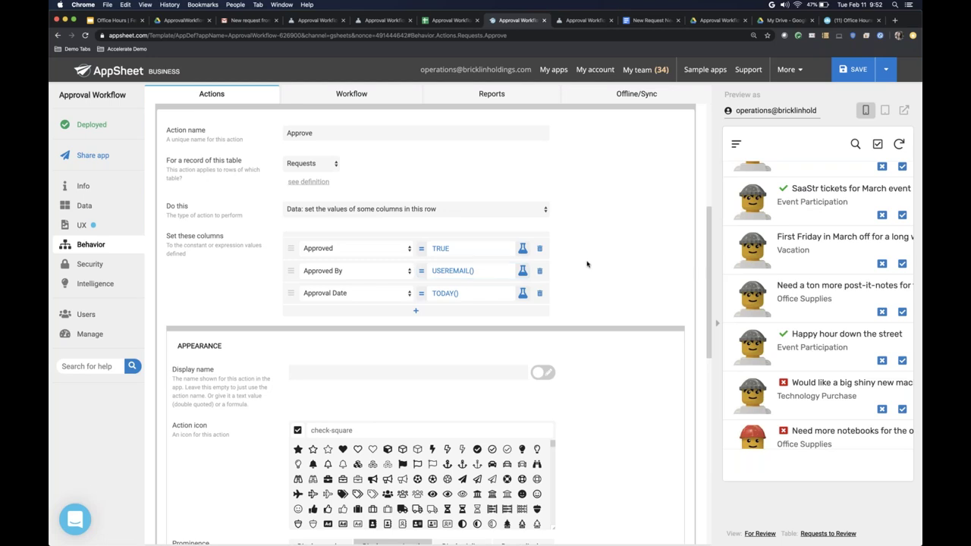
scroll(589, 268, "up", 2)
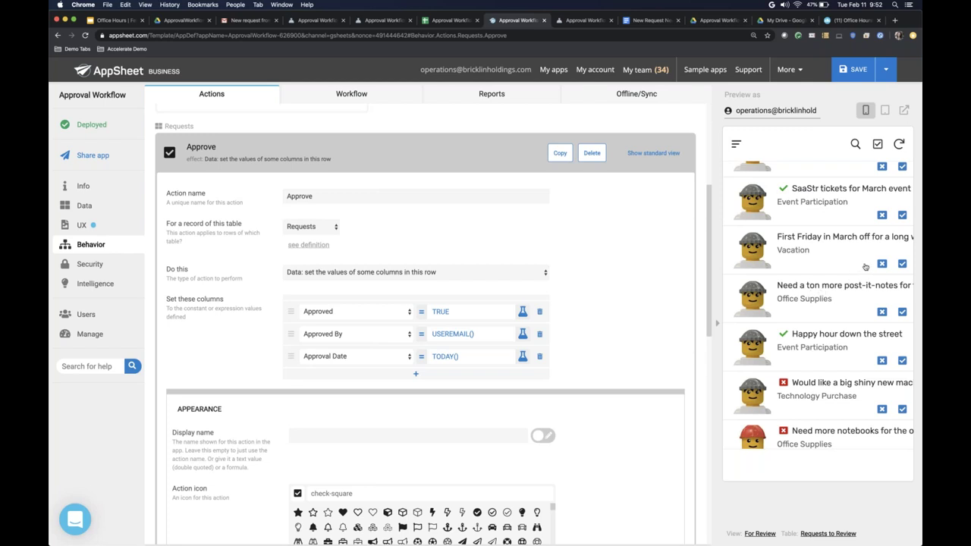
Step: Approve the First Friday in March request, check its details, then open the post-it-notes request
left_click(903, 264)
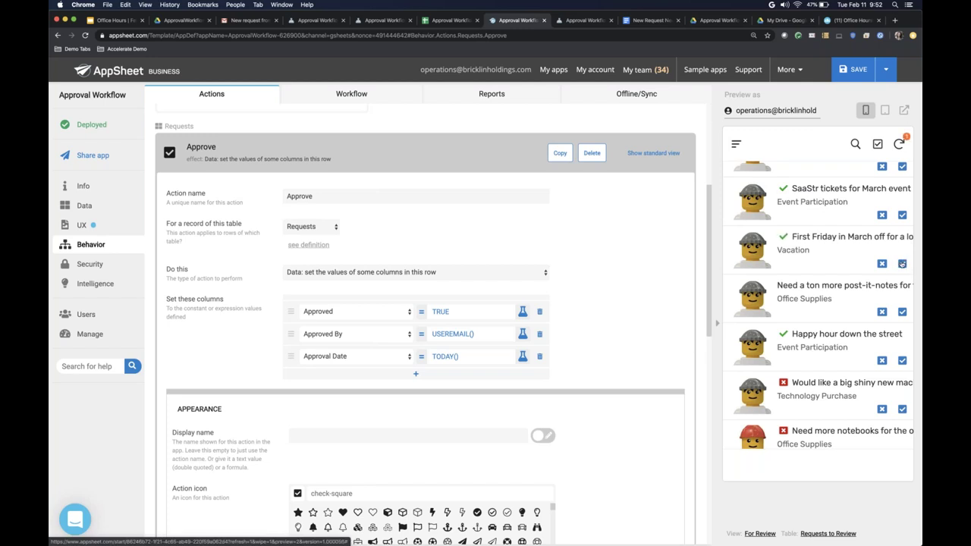
left_click(816, 242)
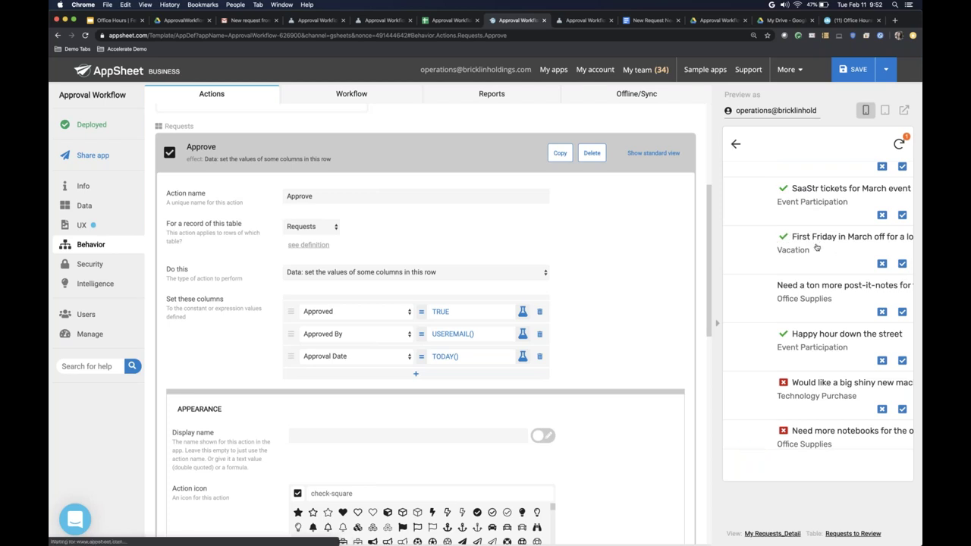
scroll(831, 322, "down", 1)
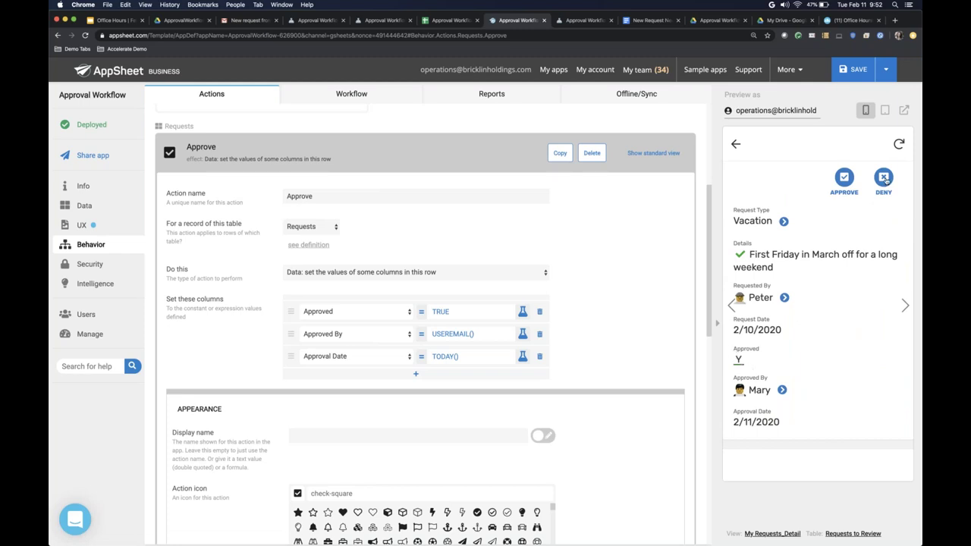
left_click(737, 145)
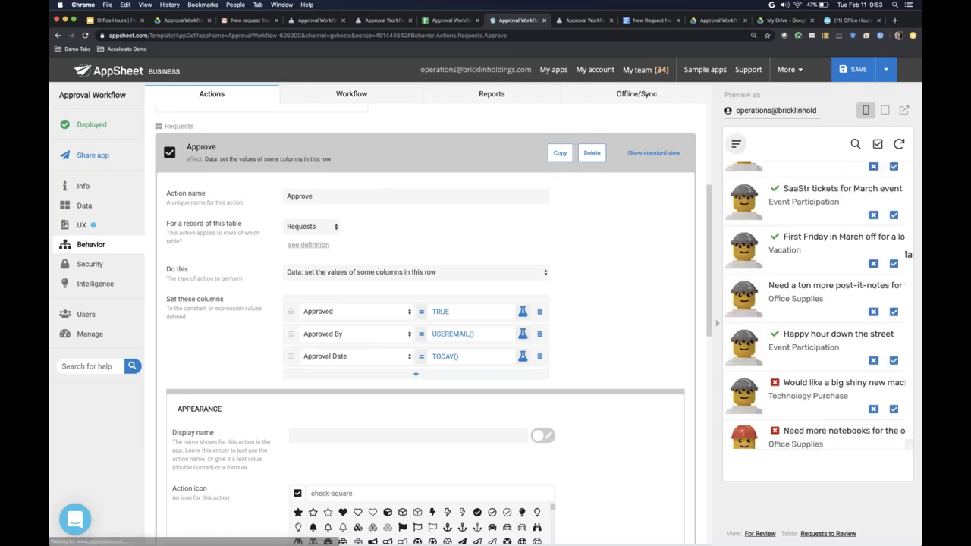
left_click(802, 299)
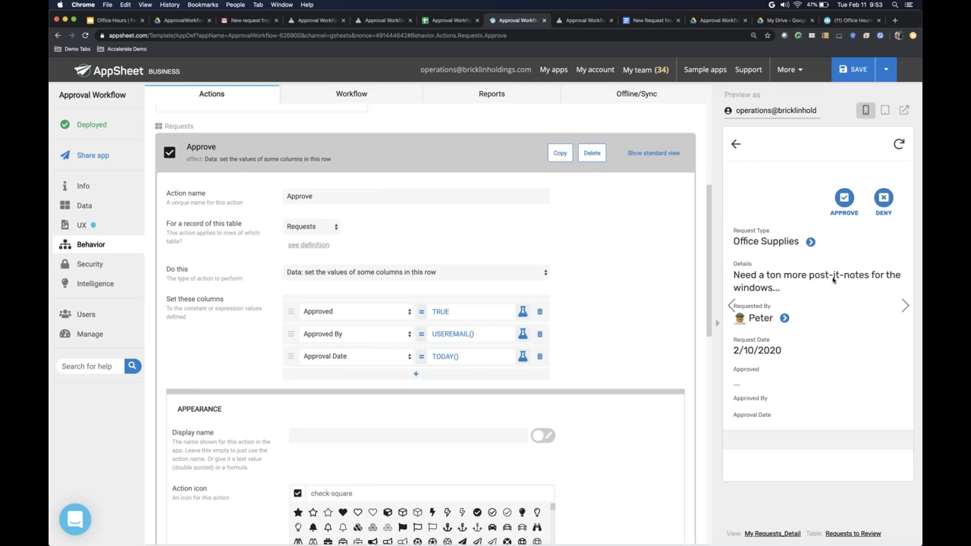
left_click(448, 21)
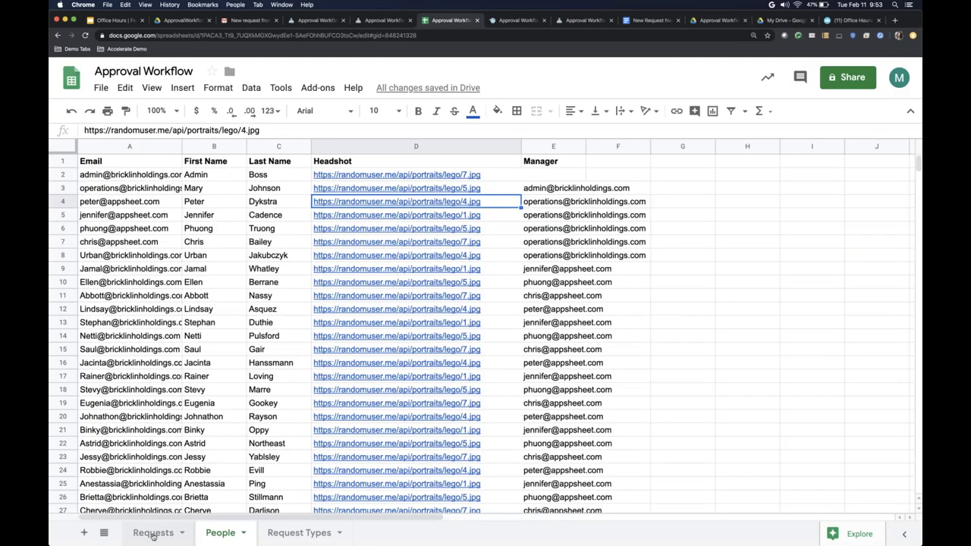
Step: Search the Requests sheet for 'post' and select row 25 to confirm it is unapproved
left_click(152, 533)
key("super+f")
type("p")
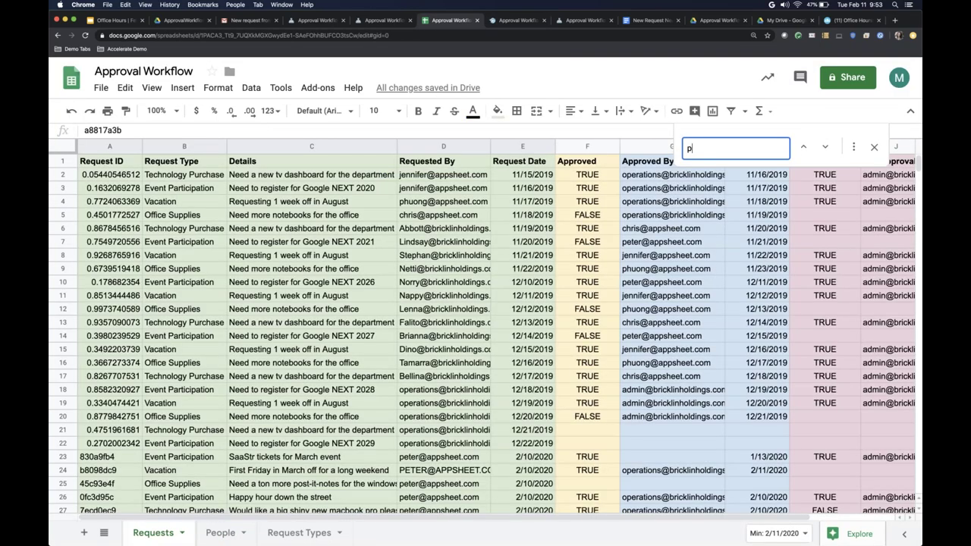
type("ost")
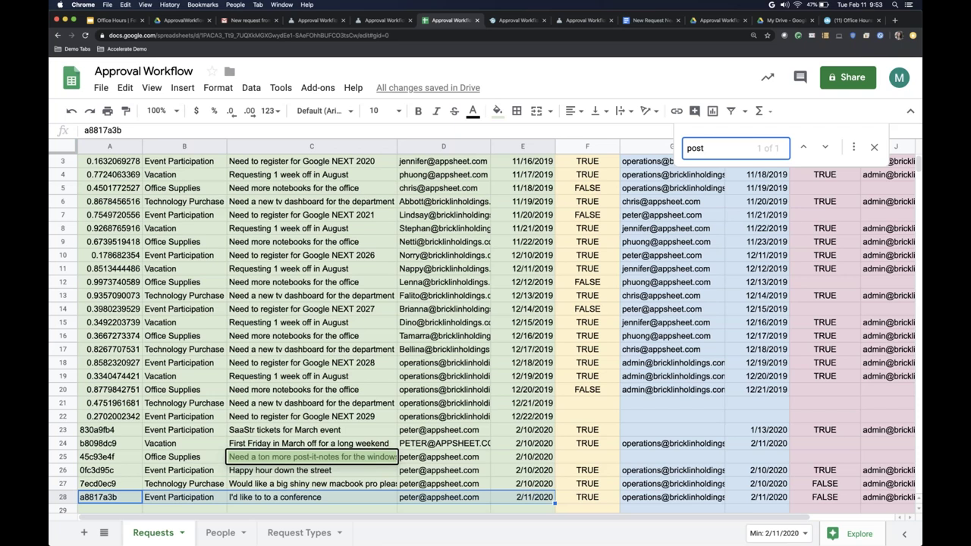
scroll(705, 211, "down", 4)
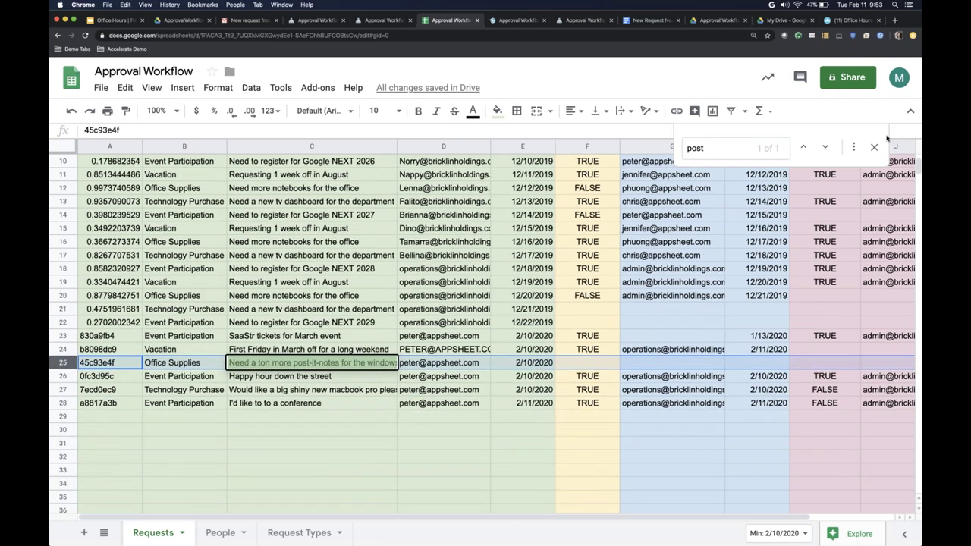
left_click(874, 148)
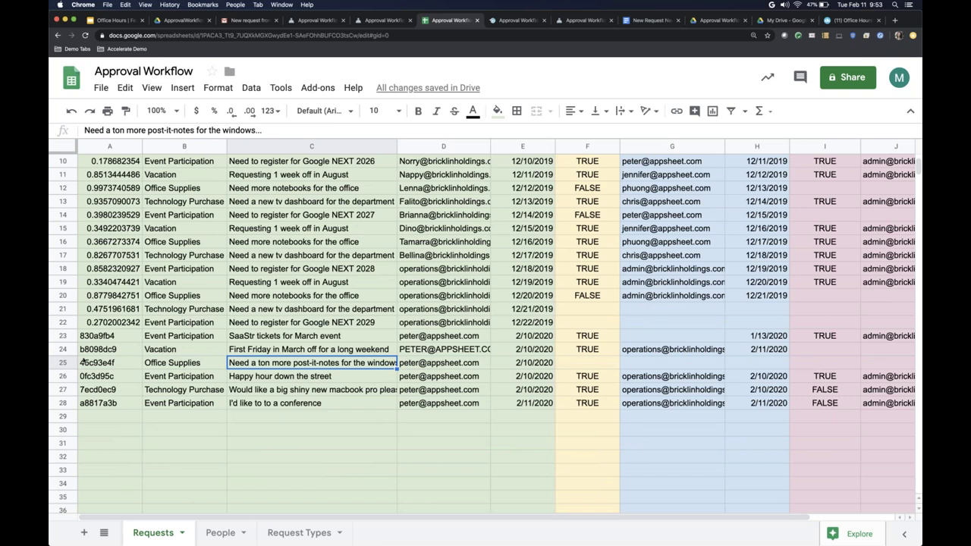
key("shift+space")
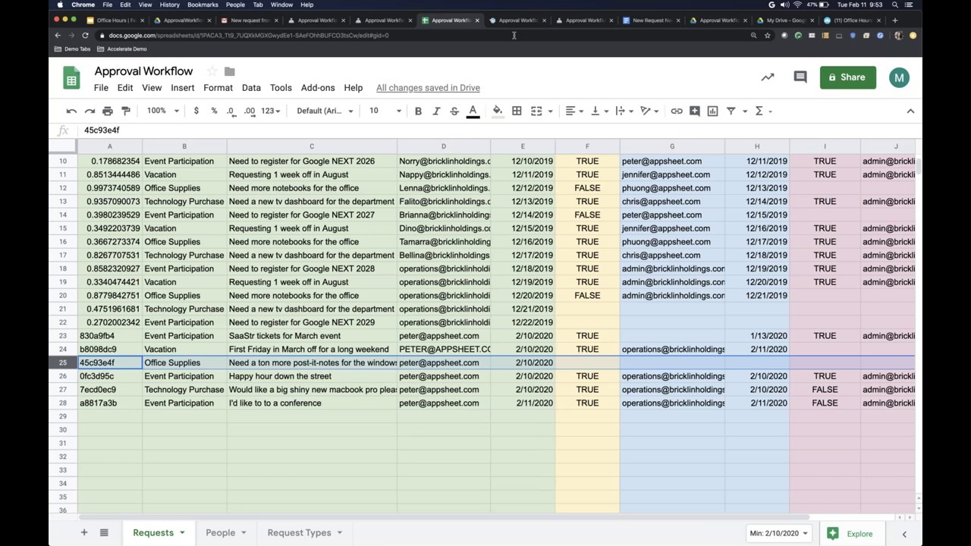
left_click(516, 21)
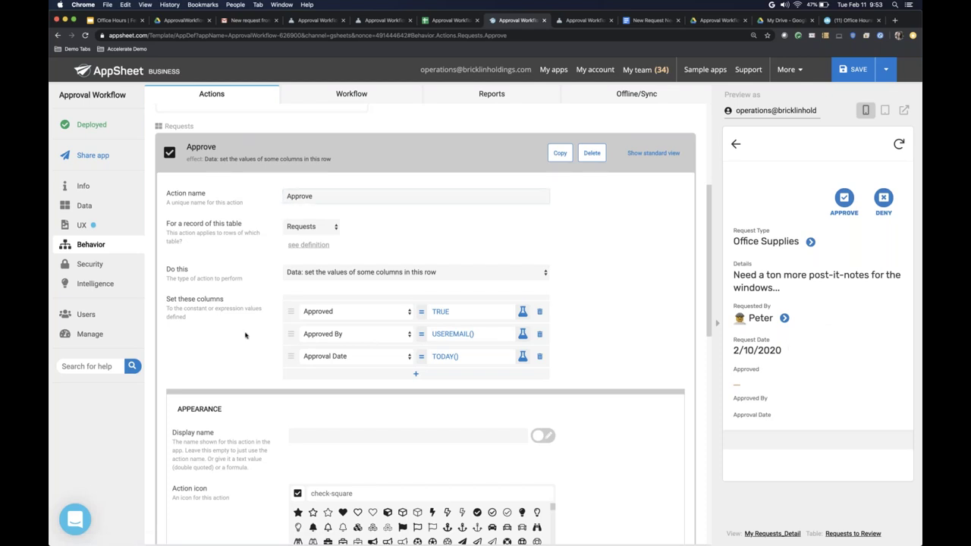
Step: Approve the post-it-notes request in the preview, giving it Approval Date 2/11/2020
left_click(844, 199)
scroll(843, 380, "down", 1)
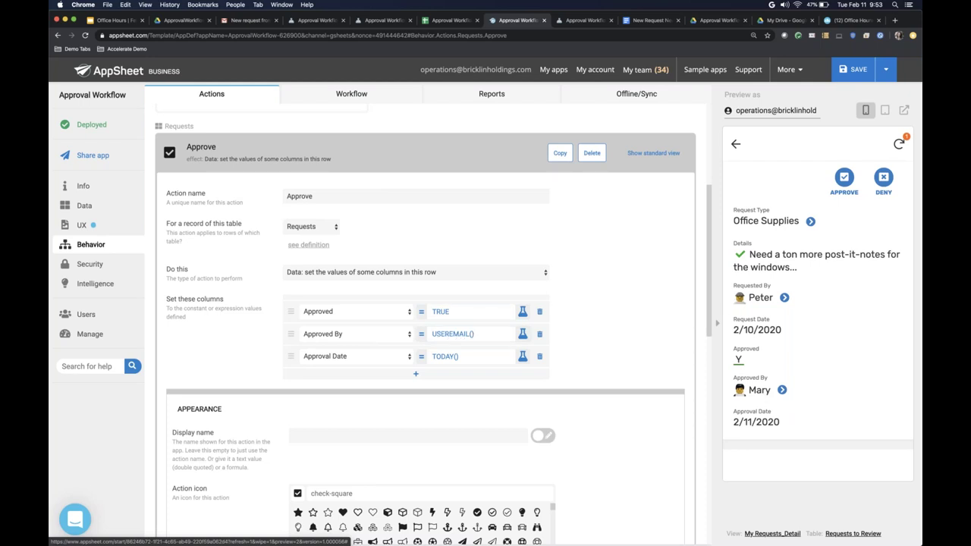
left_click(445, 21)
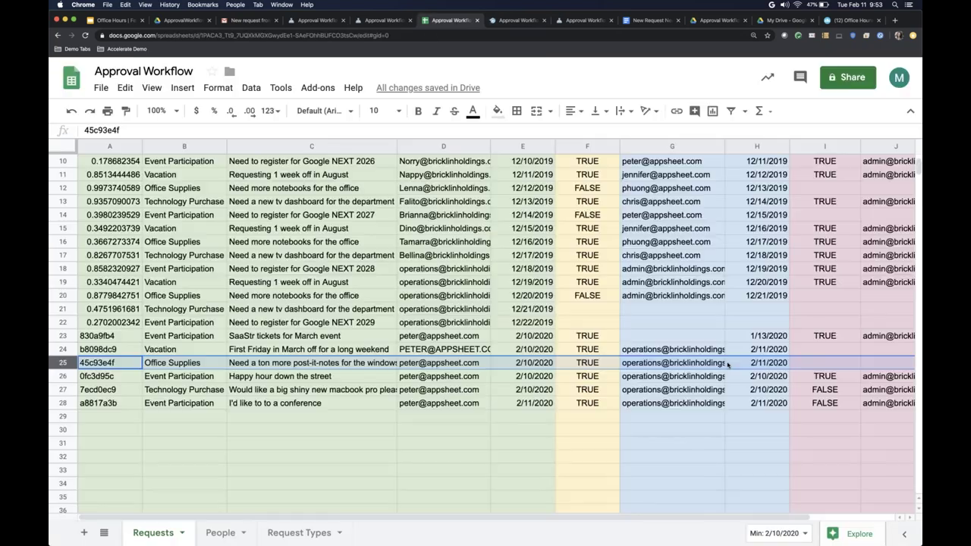
Step: Select F25:H25 to check TRUE, the approver's e-mail and 2/11/2020, then return to AppSheet
left_click_drag(596, 365, 758, 363)
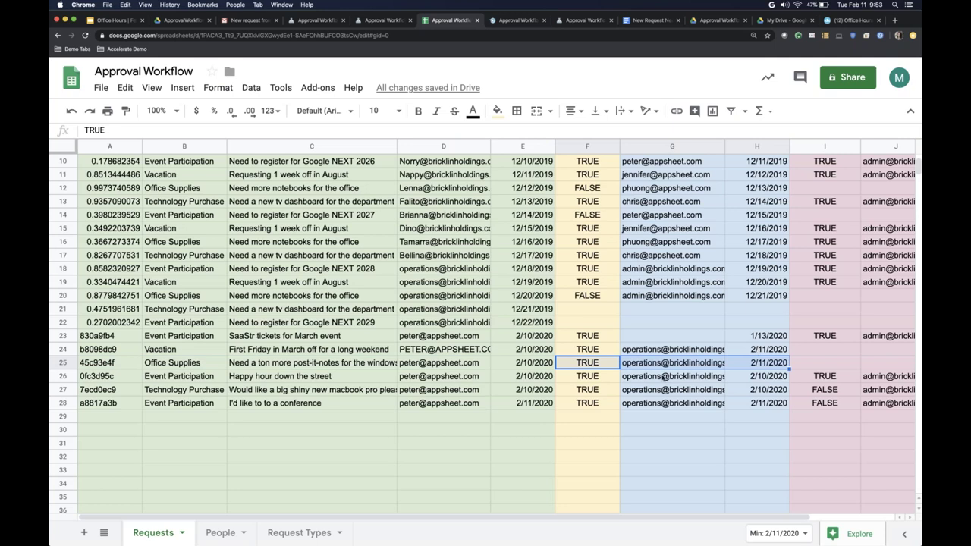
scroll(665, 377, "up", 5)
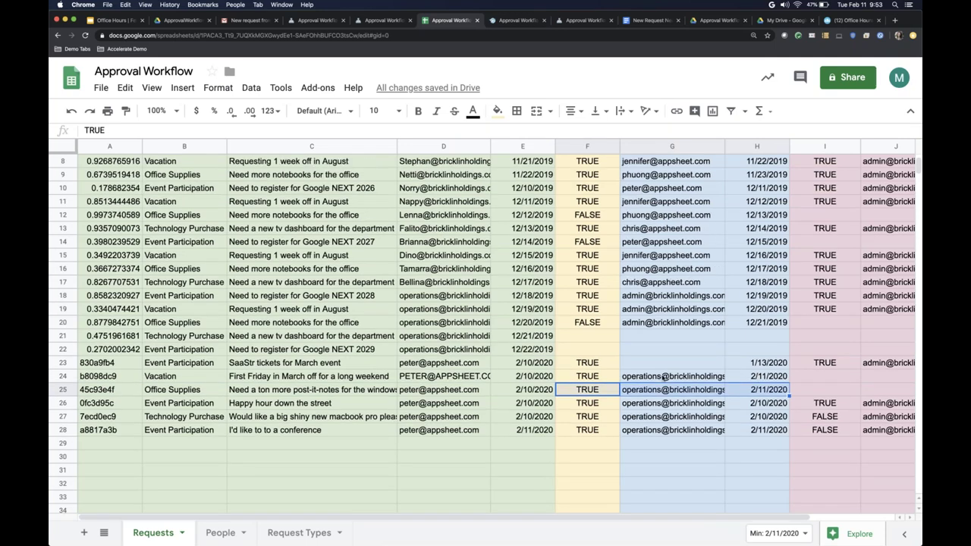
scroll(713, 295, "down", 5)
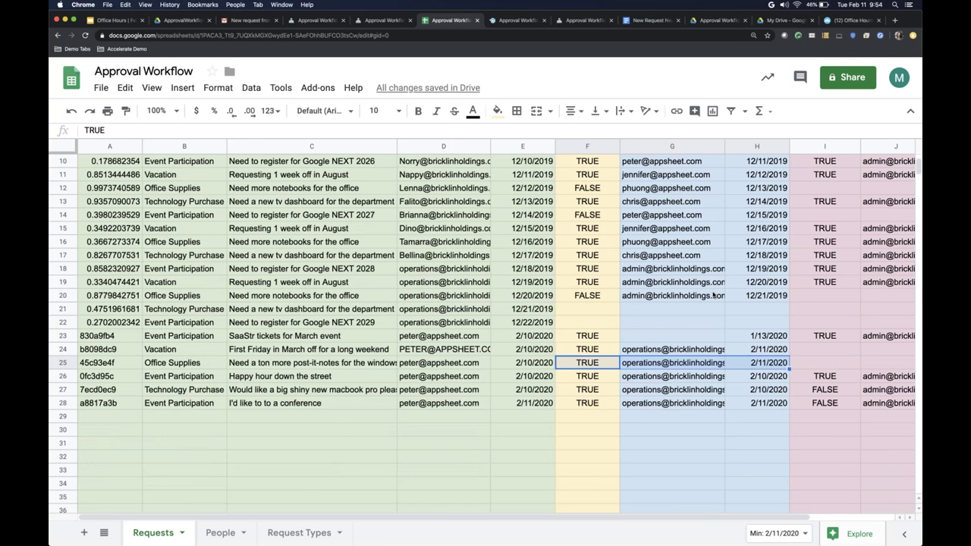
key("ctrl+Tab")
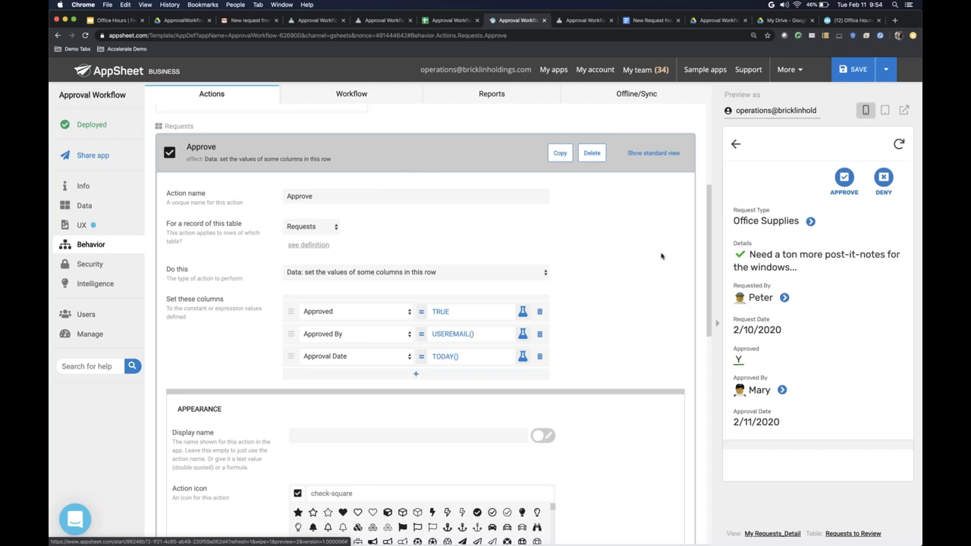
Step: Open UX > Format Rules and expand the Approved rule, which formats the Details column
left_click(105, 226)
left_click(407, 96)
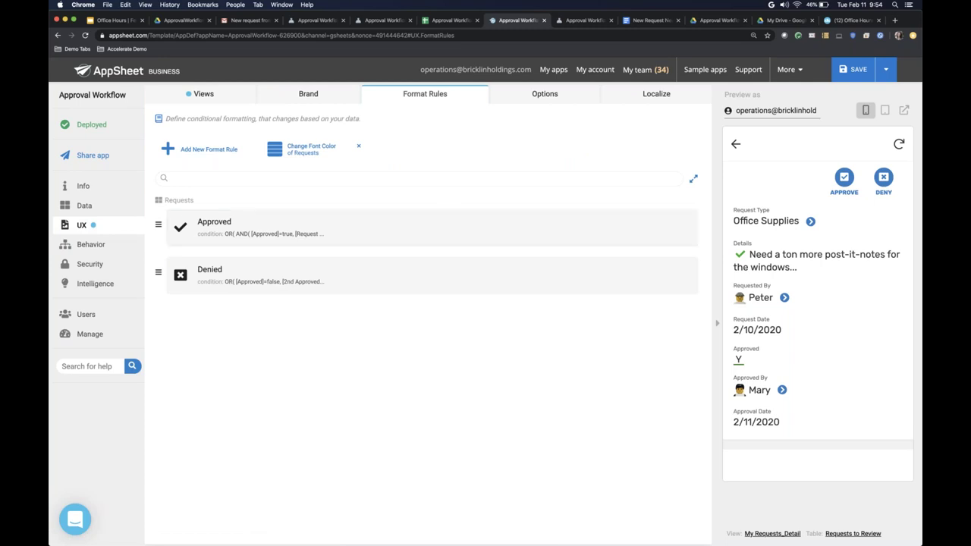
left_click(383, 236)
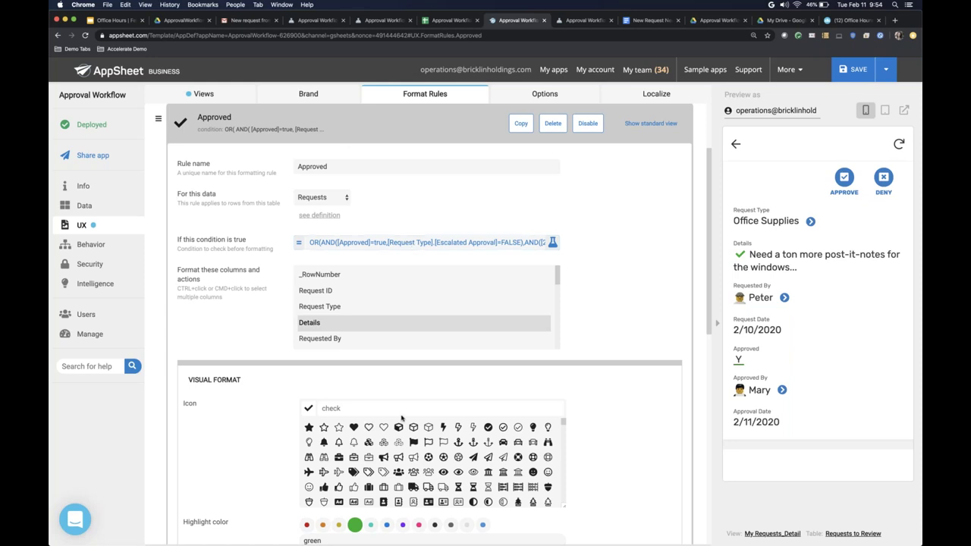
scroll(465, 269, "down", 2)
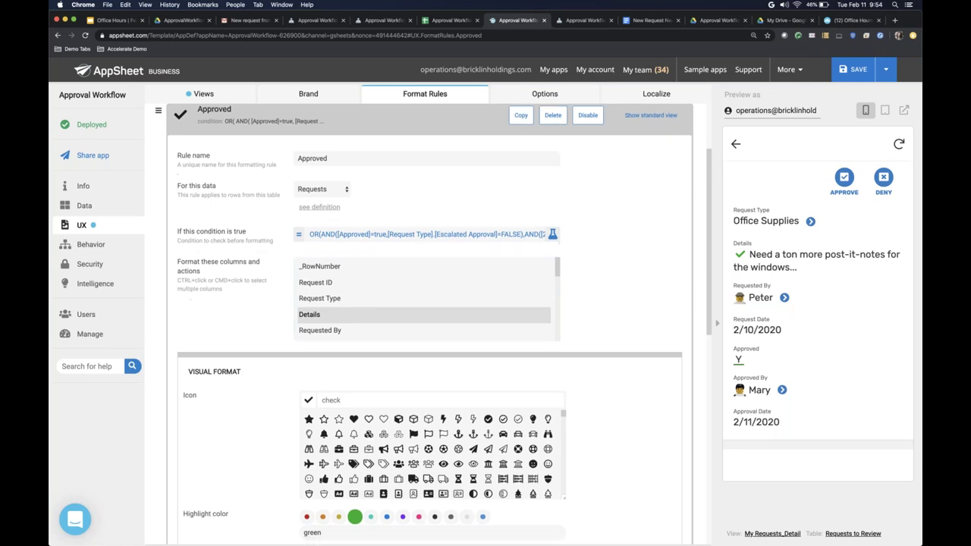
scroll(353, 429, "down", 3)
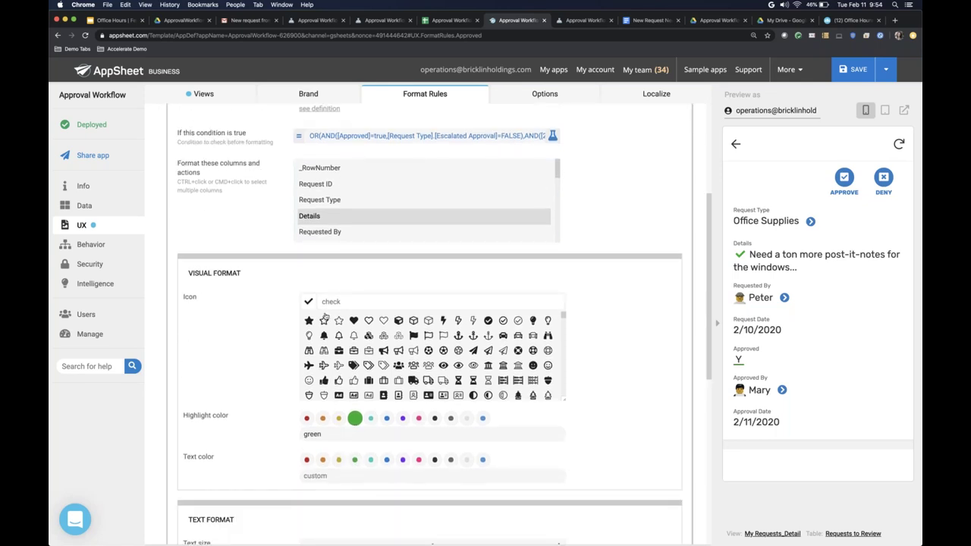
left_click(313, 218)
Step: Open the Approved rule's condition in the Expression Assistant
scroll(749, 244, "up", 5)
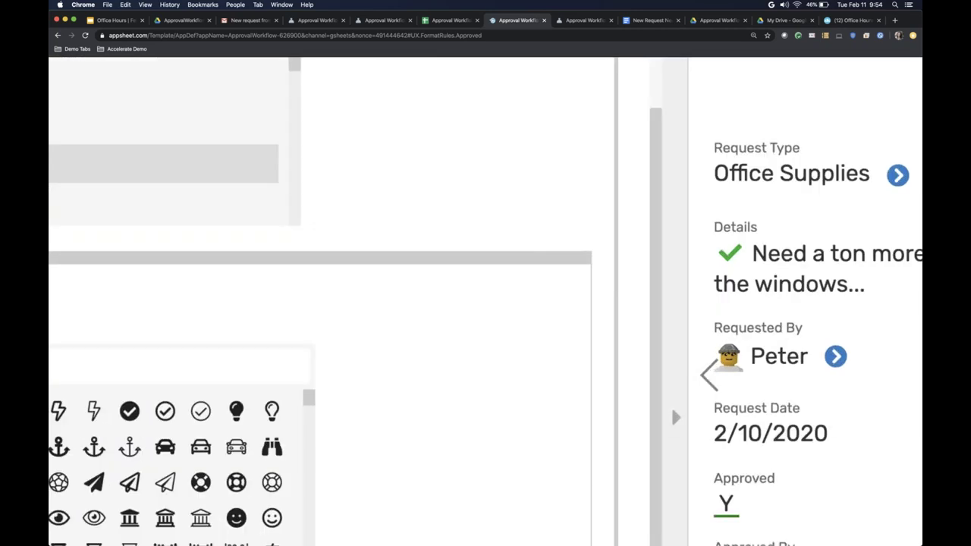
scroll(737, 270, "up", 3)
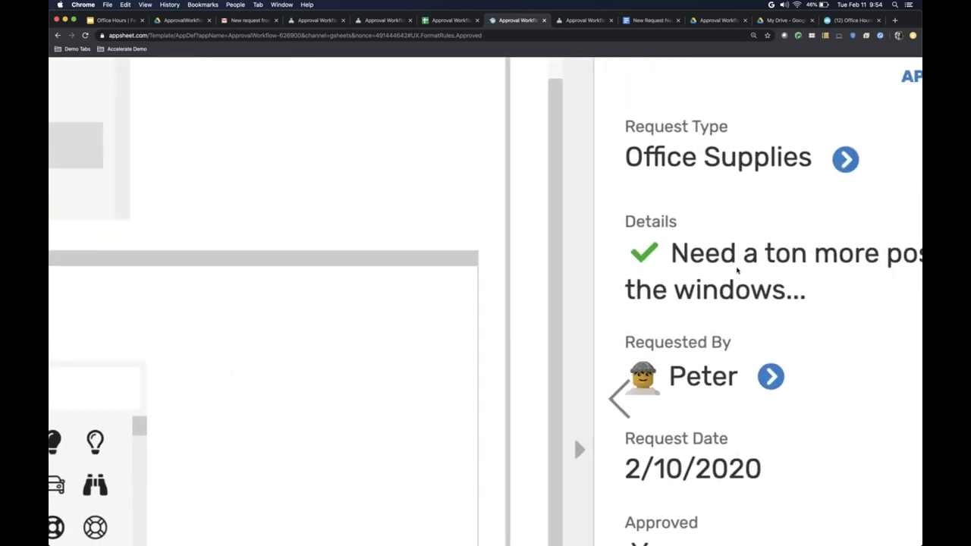
scroll(722, 281, "down", 6)
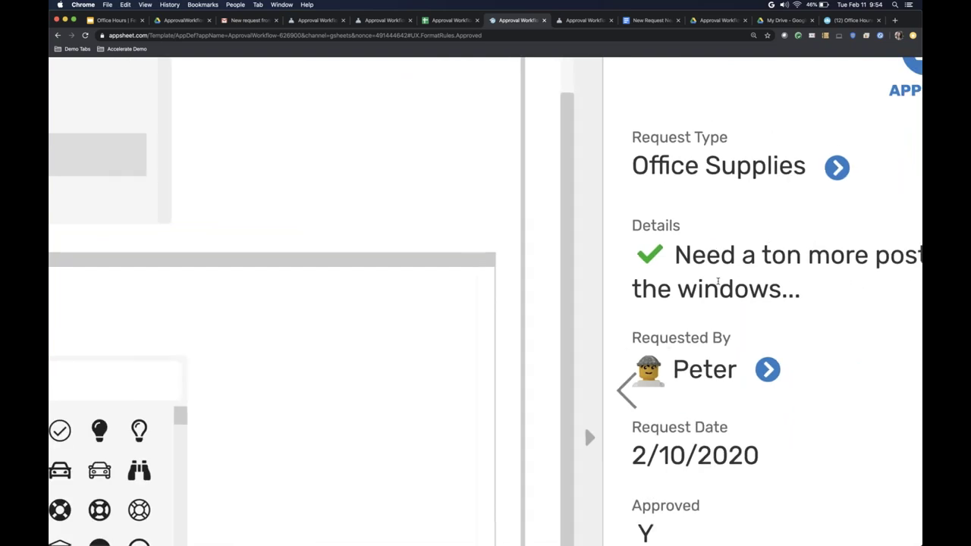
scroll(702, 292, "down", 5)
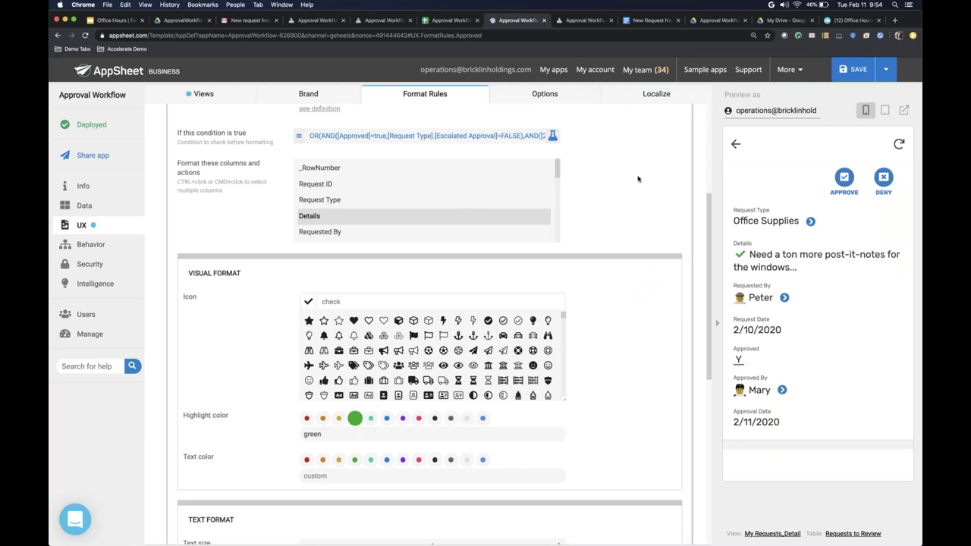
scroll(638, 179, "up", 3)
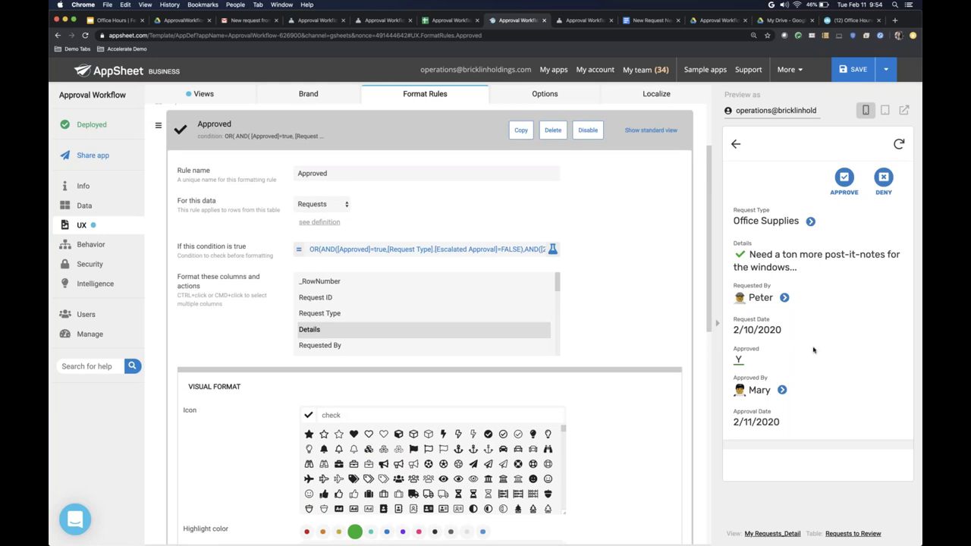
left_click(392, 250)
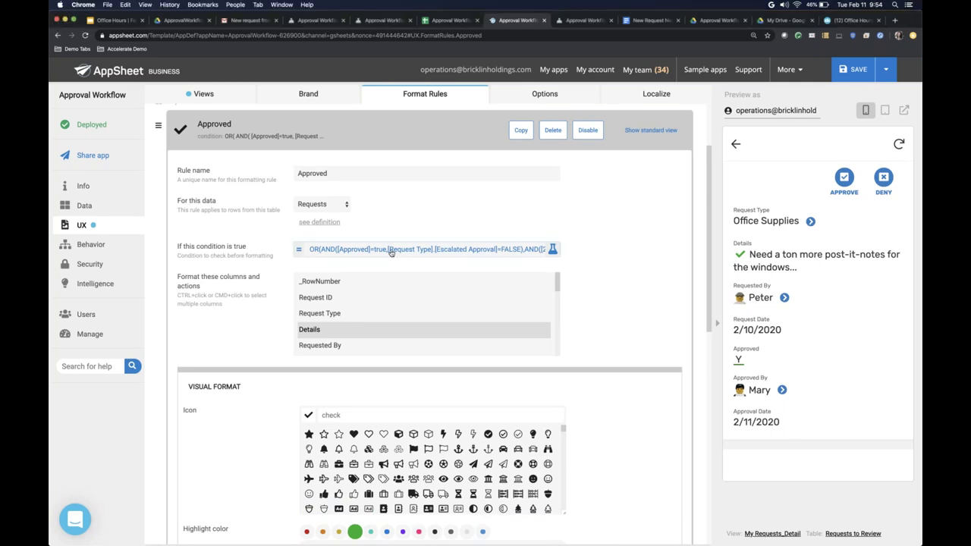
left_click(392, 250)
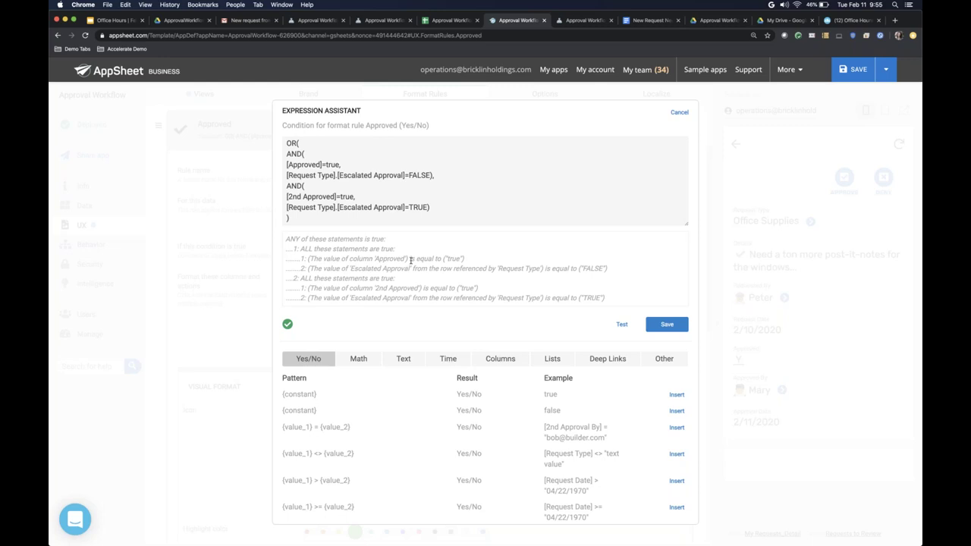
Step: Highlight the [Approved]=true, Escalated Approval FALSE and [2nd Approved]=true clauses of the condition
left_click(318, 174)
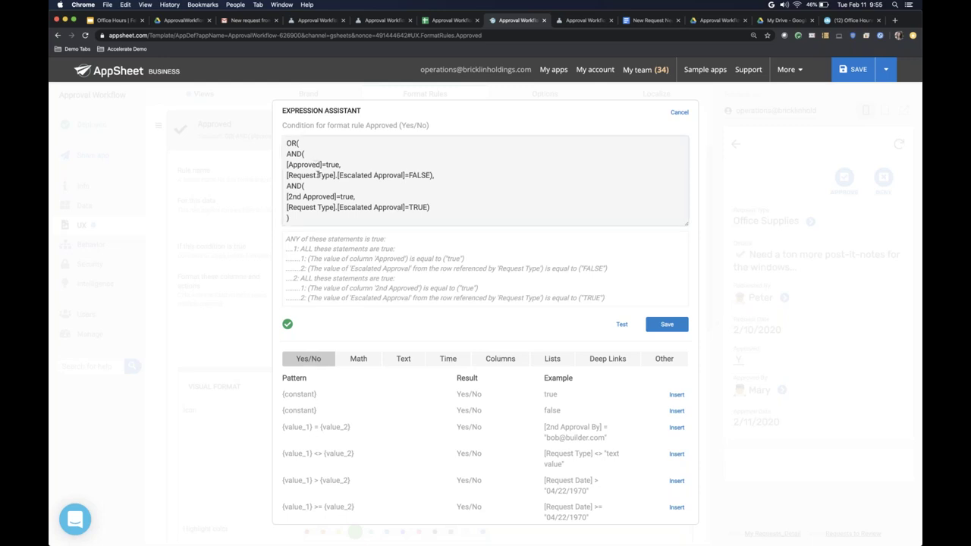
scroll(318, 175, "up", 10)
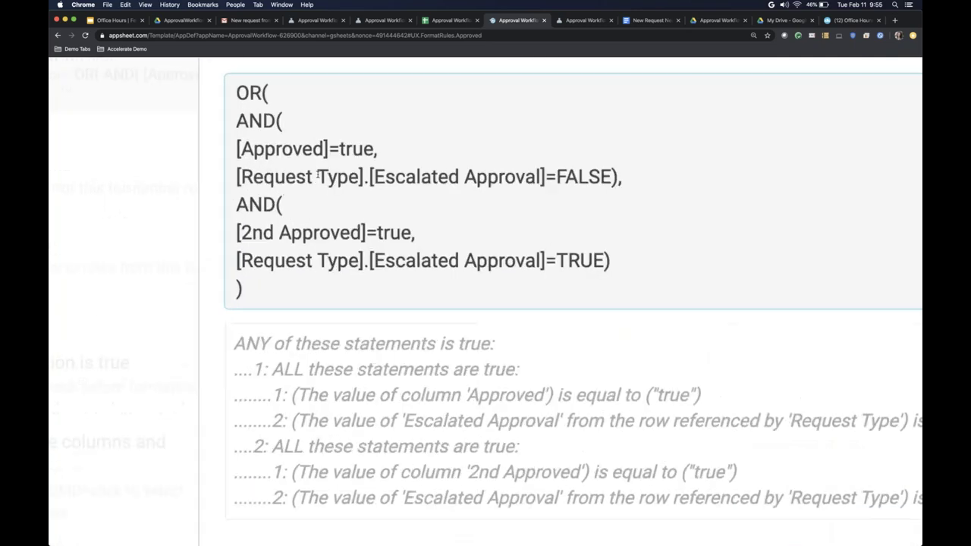
scroll(242, 135, "up", 1)
left_click(224, 140)
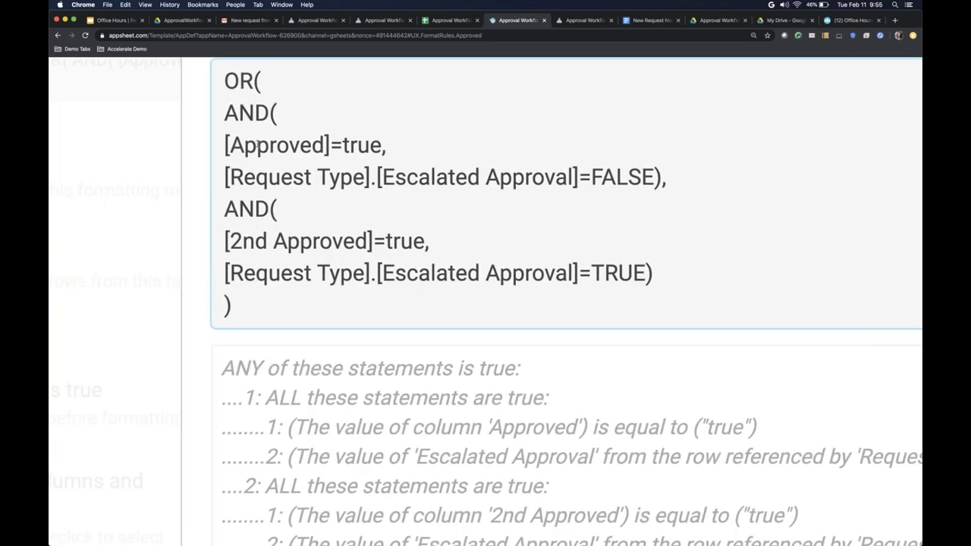
left_click_drag(226, 145, 381, 144)
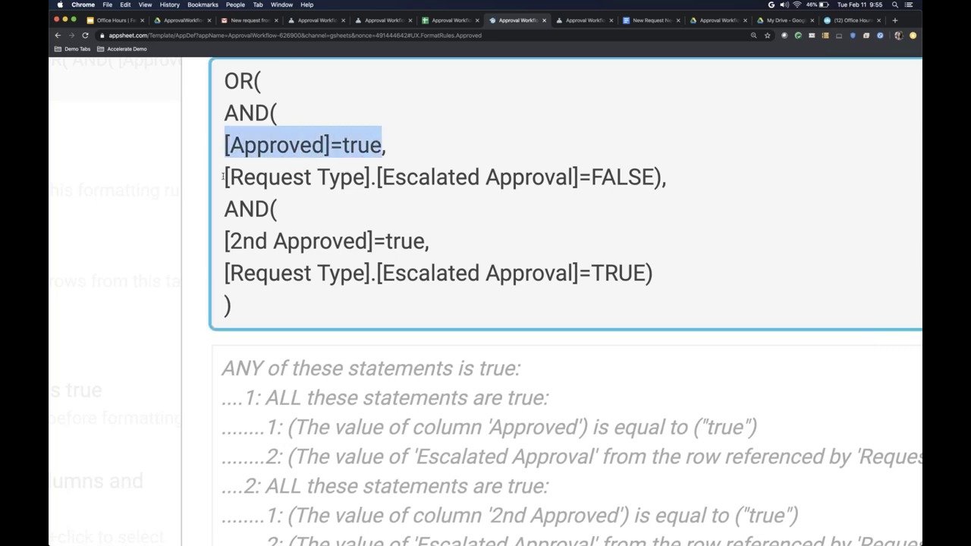
left_click_drag(226, 177, 652, 177)
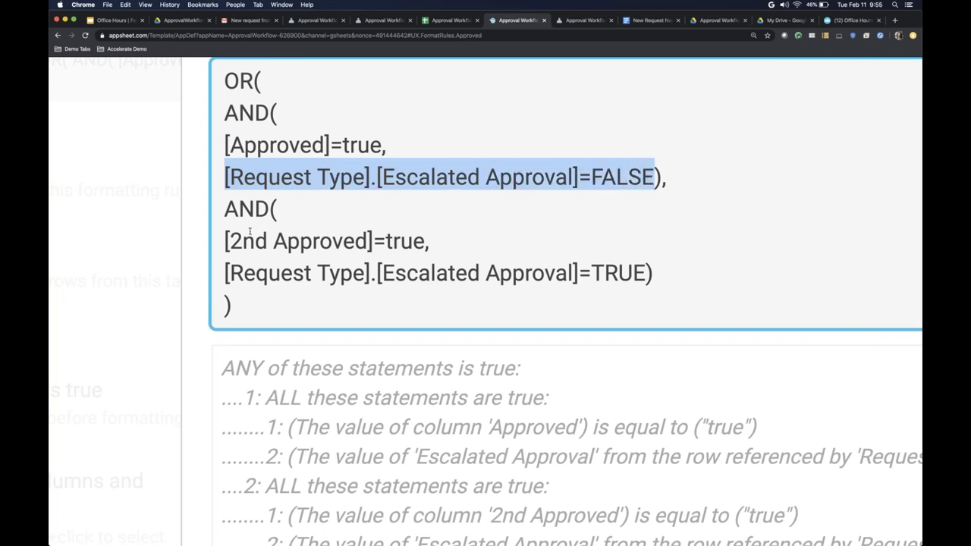
left_click_drag(227, 241, 423, 242)
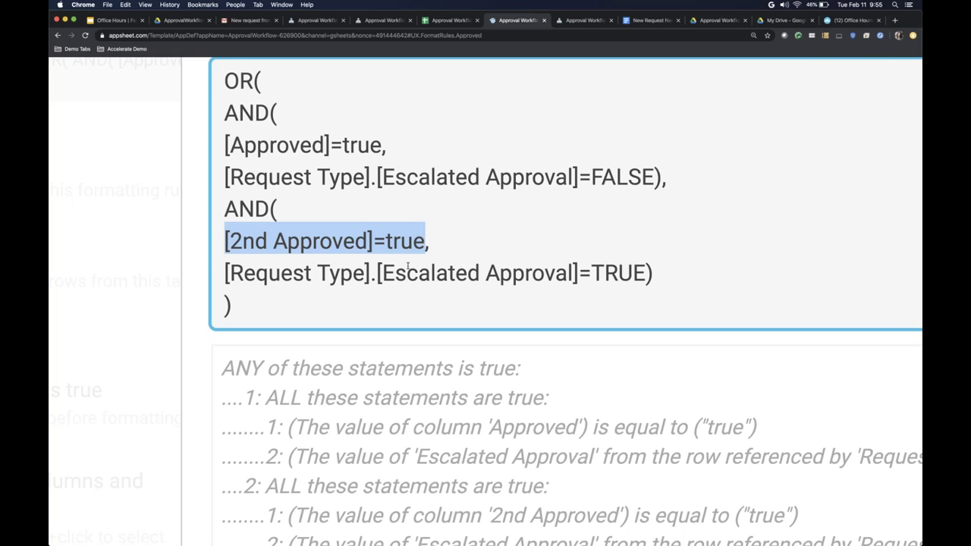
Step: Highlight the second AND clause, then cancel unchanged and collapse the Approved rule
left_click_drag(409, 265, 640, 272)
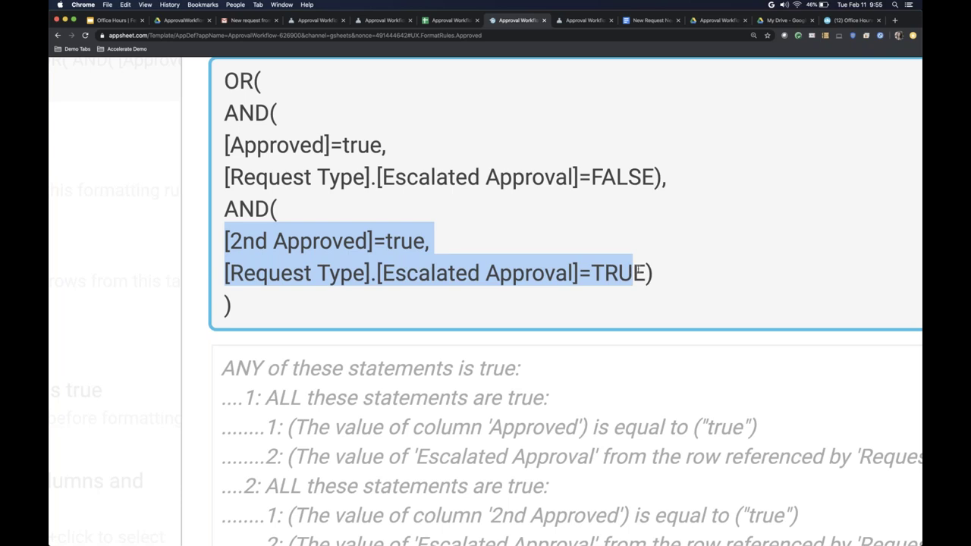
left_click(644, 271)
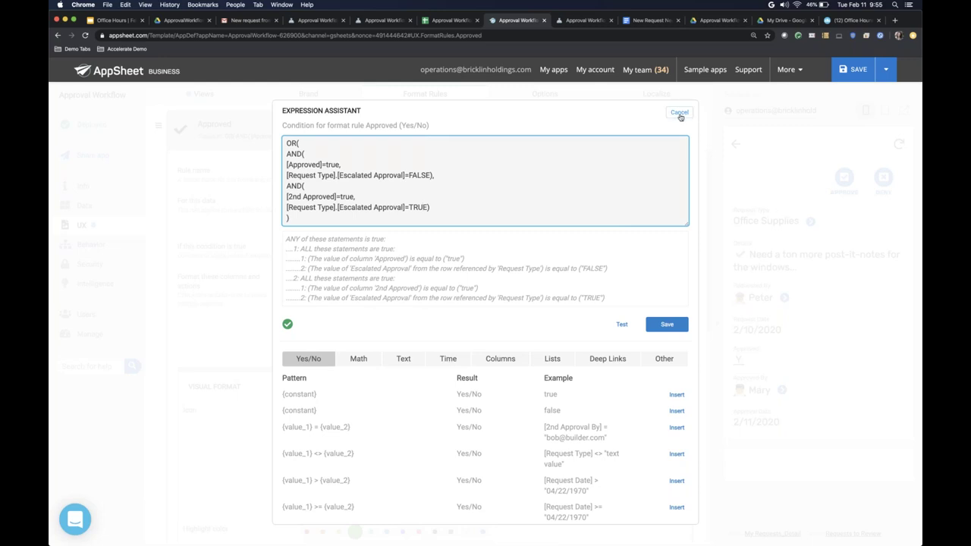
left_click(679, 113)
left_click(475, 130)
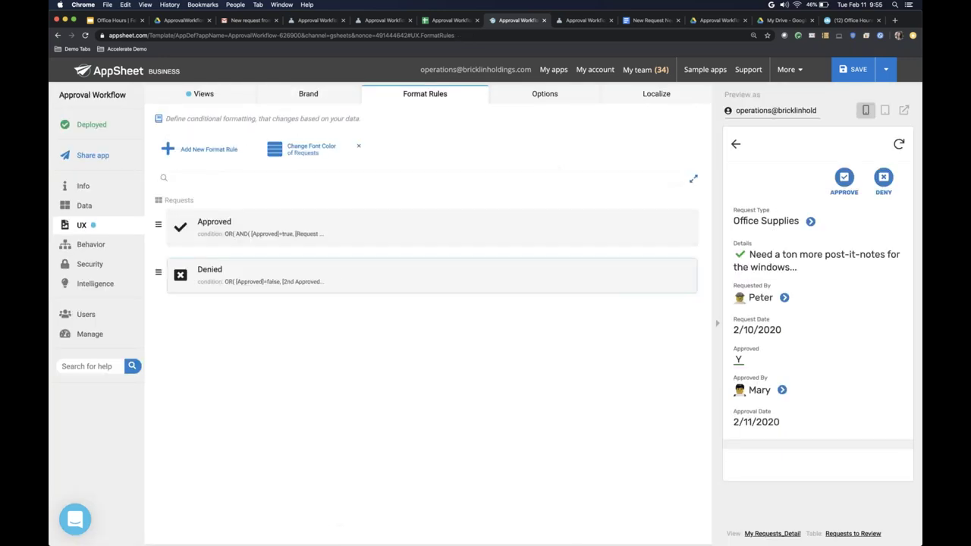
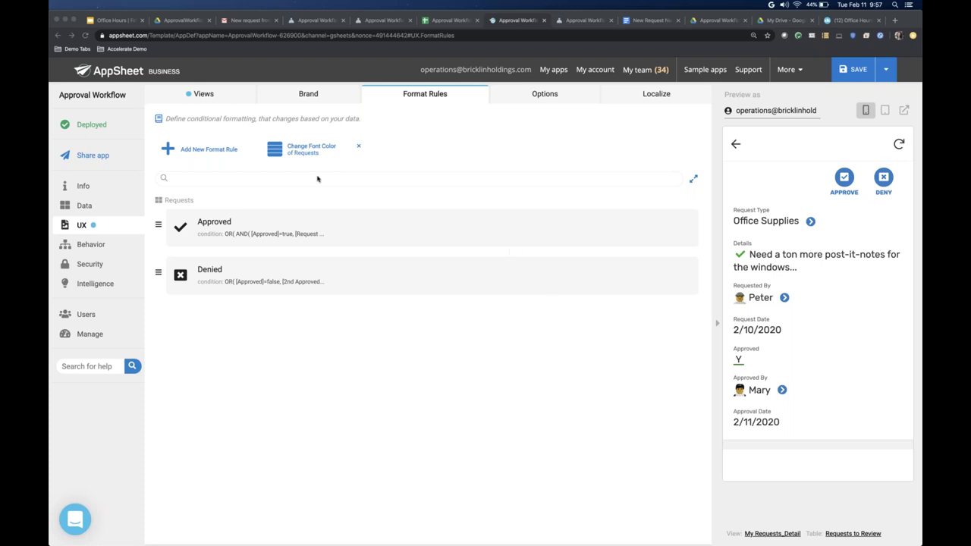
Step: Show the Data Columns page listing the Requests, People and Request Types tables
left_click(98, 207)
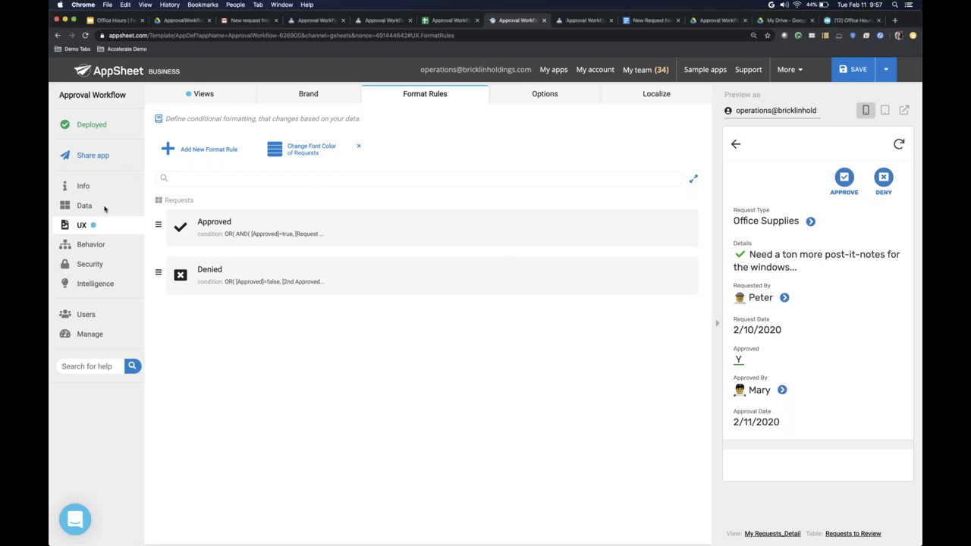
left_click(350, 94)
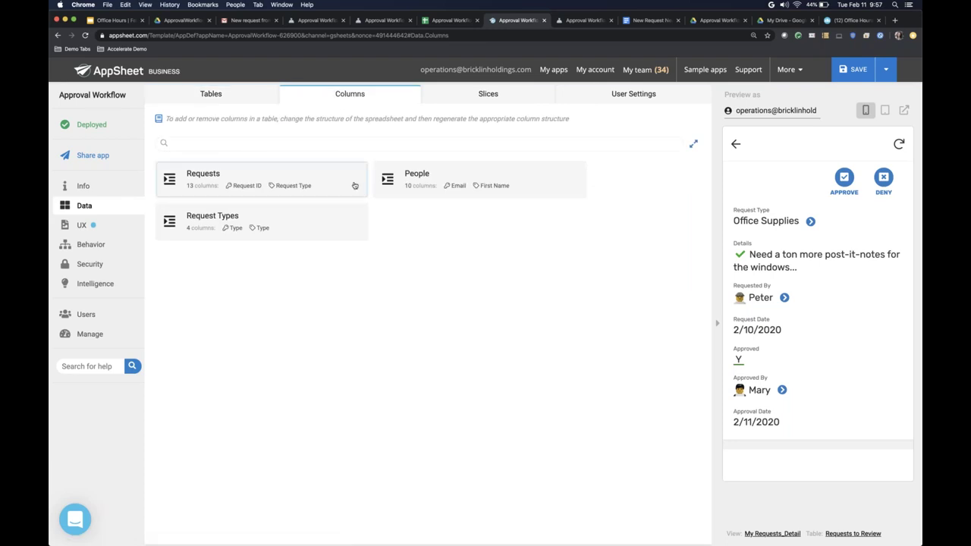
Step: Expand the People table, point out its Email column, then expand the Requests table's 13 columns
left_click(418, 176)
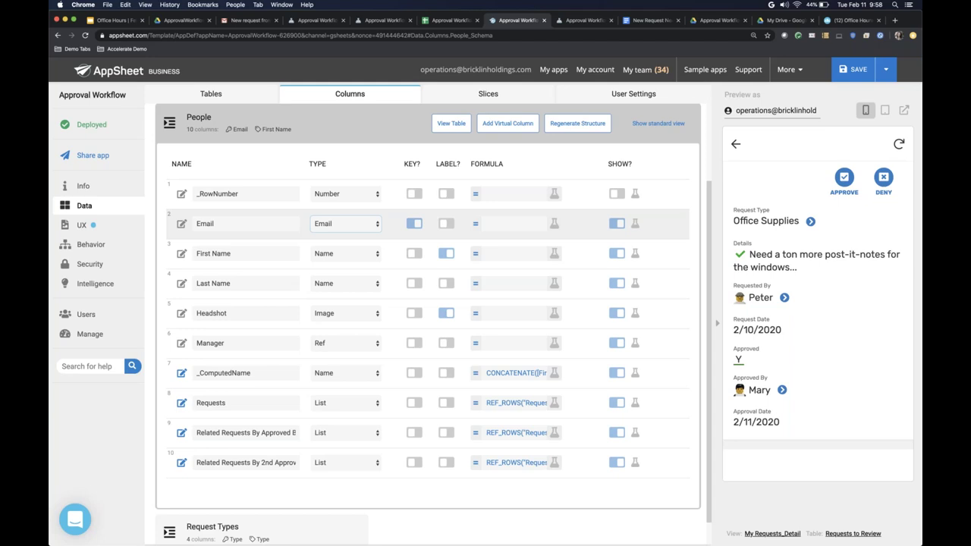
left_click(253, 226)
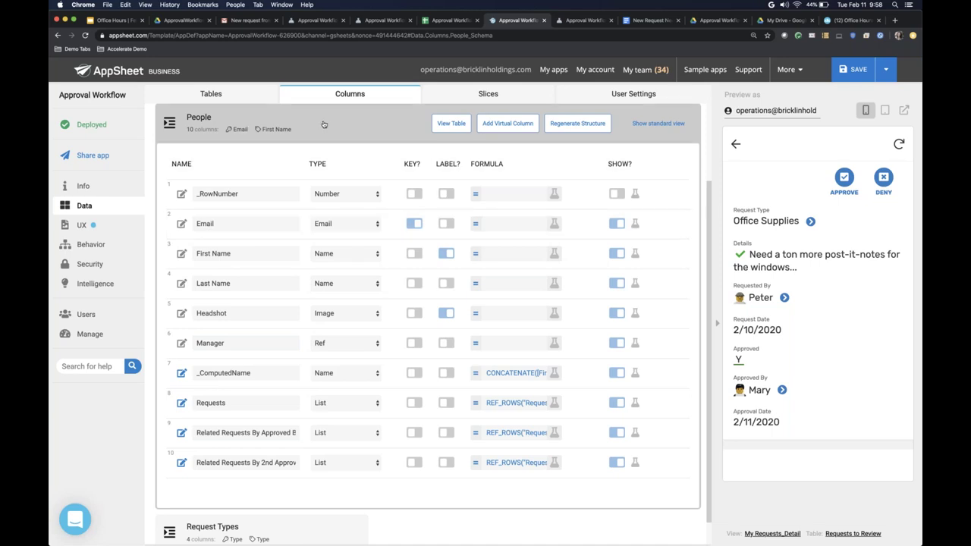
left_click(323, 124)
left_click(282, 185)
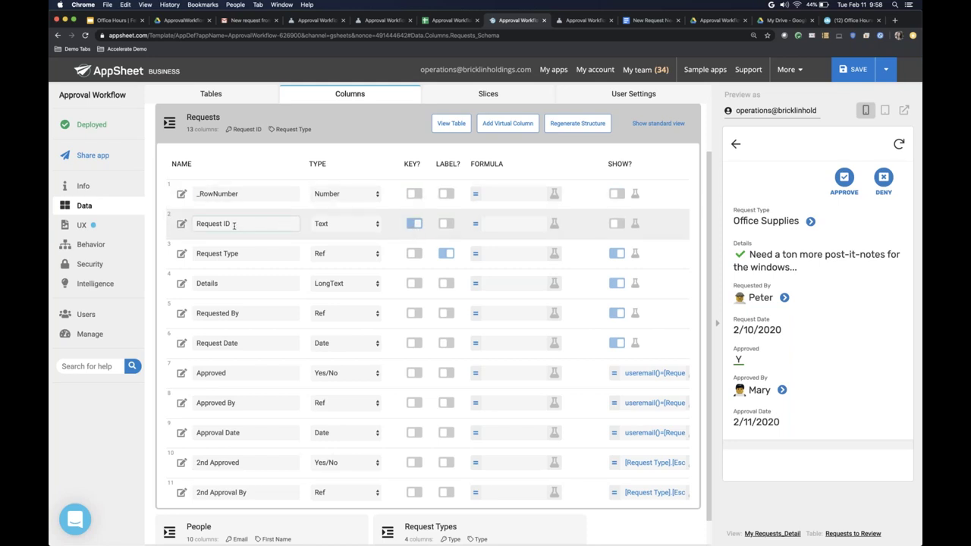
left_click(350, 228)
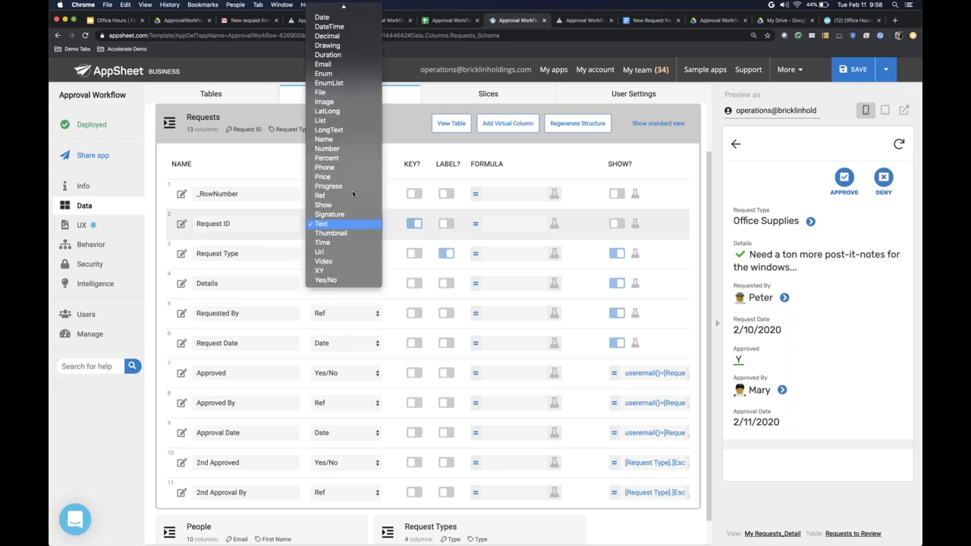
left_click(336, 223)
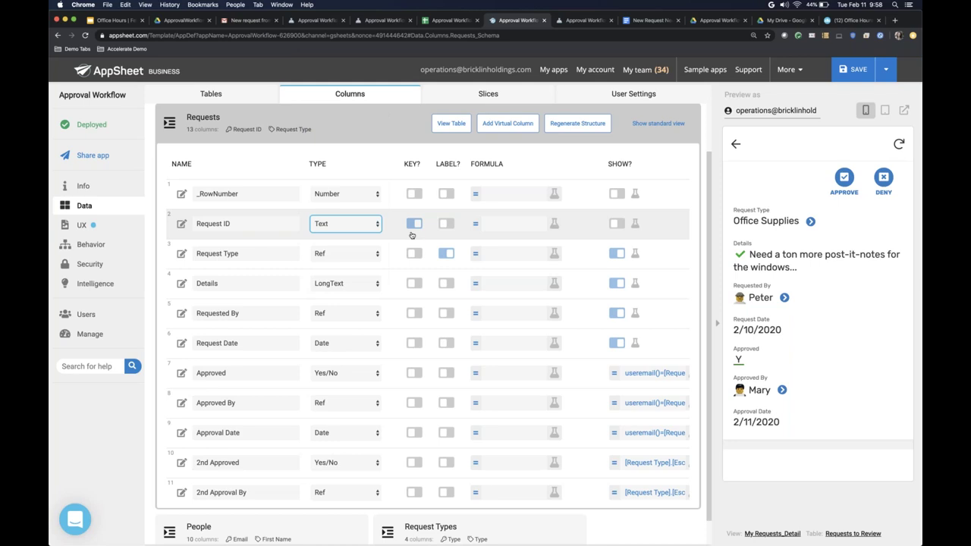
scroll(412, 235, "right", 5)
scroll(411, 236, "right", 5)
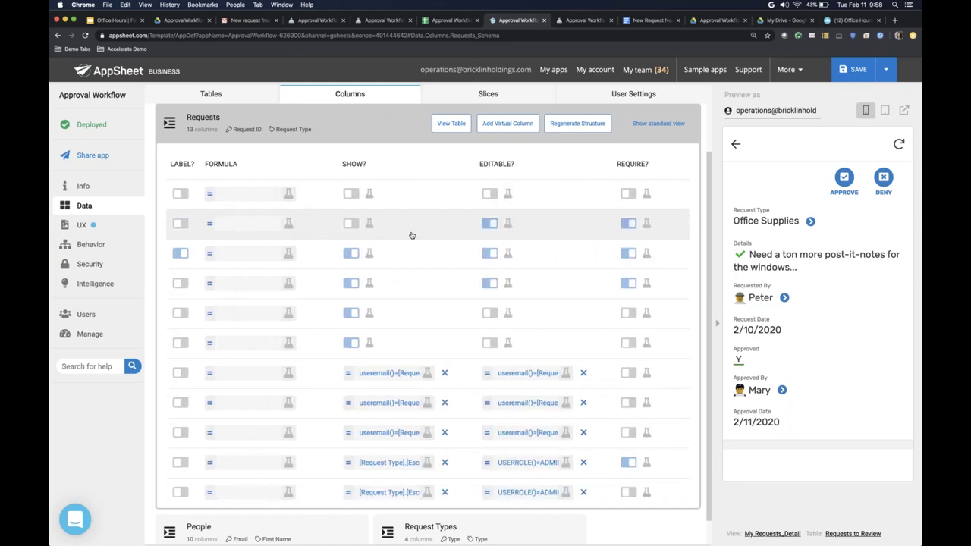
scroll(411, 236, "right", 5)
scroll(411, 235, "right", 5)
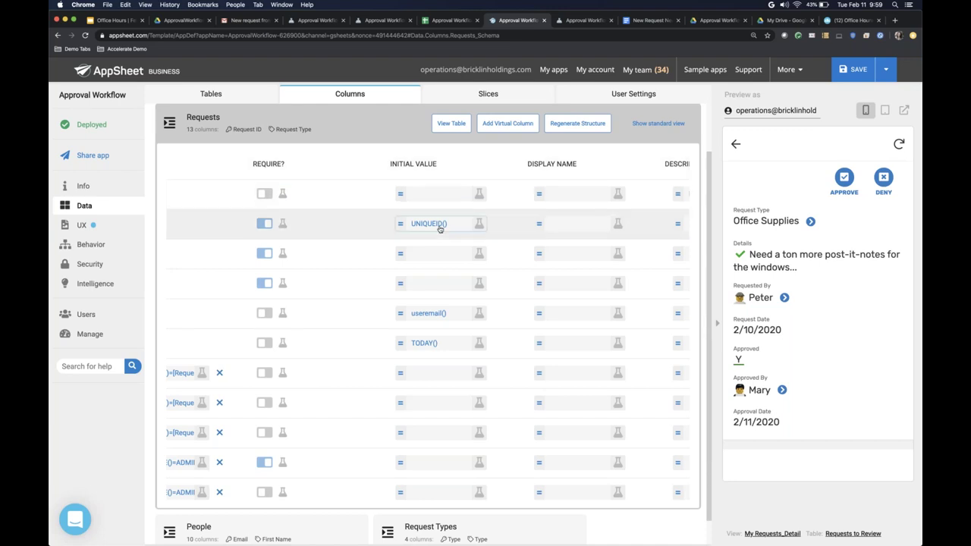
scroll(440, 228, "up", 5)
scroll(439, 228, "up", 4)
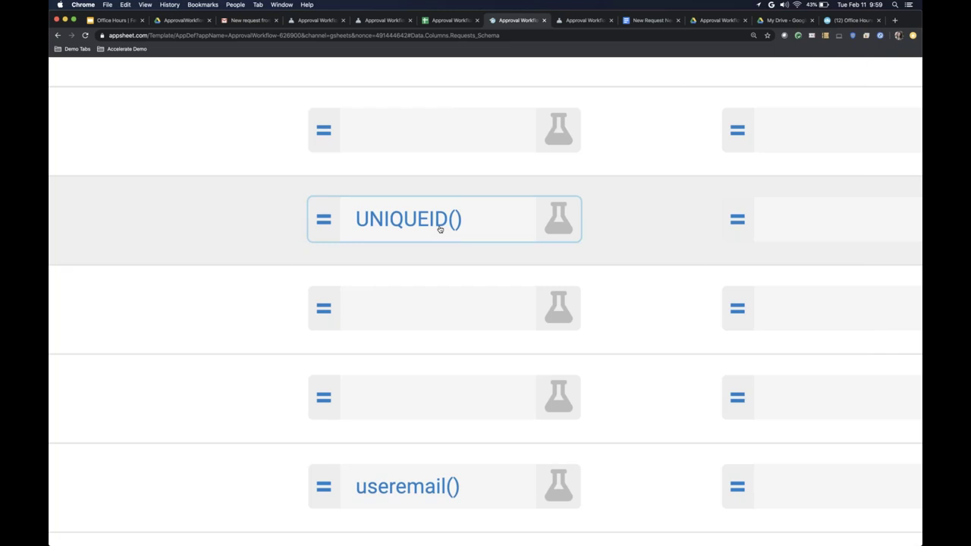
left_click(706, 110)
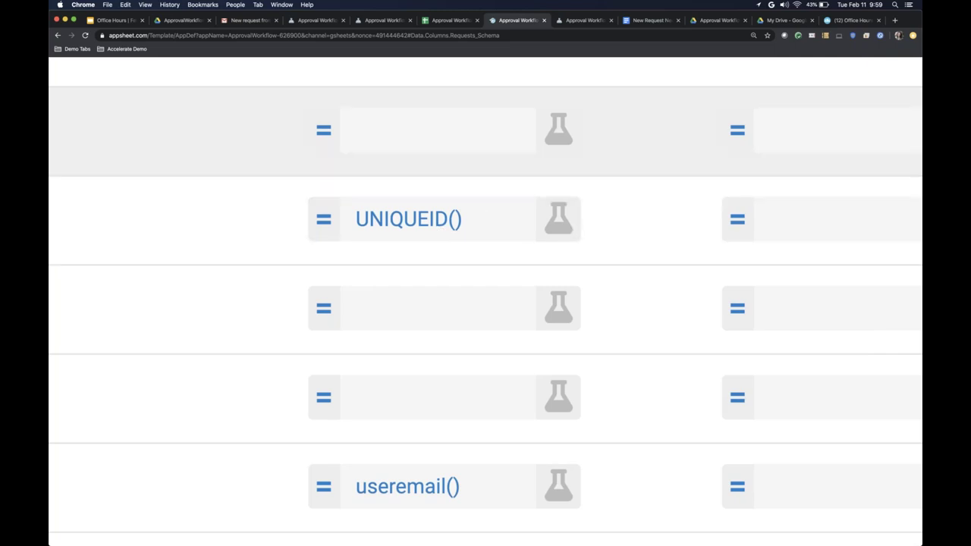
left_click(479, 213)
scroll(479, 213, "down", 5)
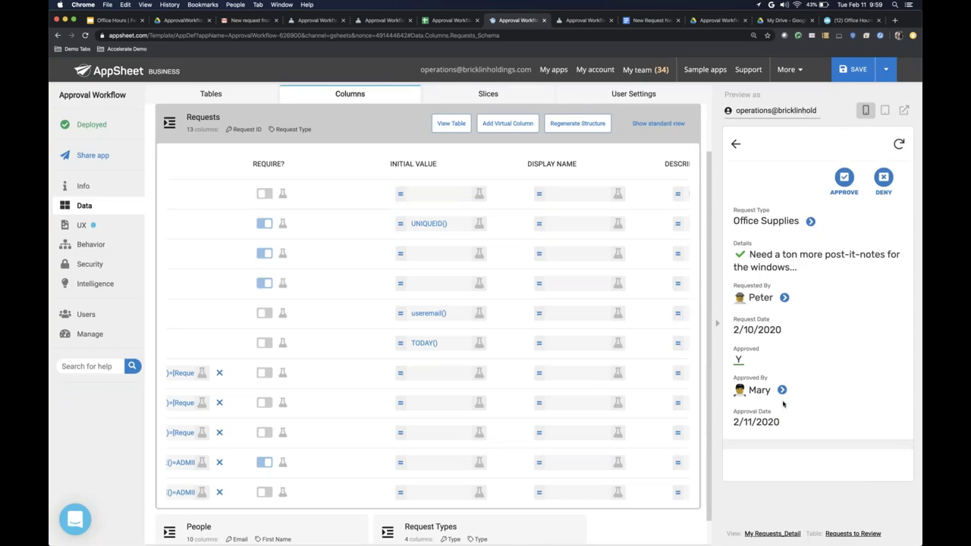
Step: Return the preview to the For Review list and open the Request ID column's settings
left_click(735, 144)
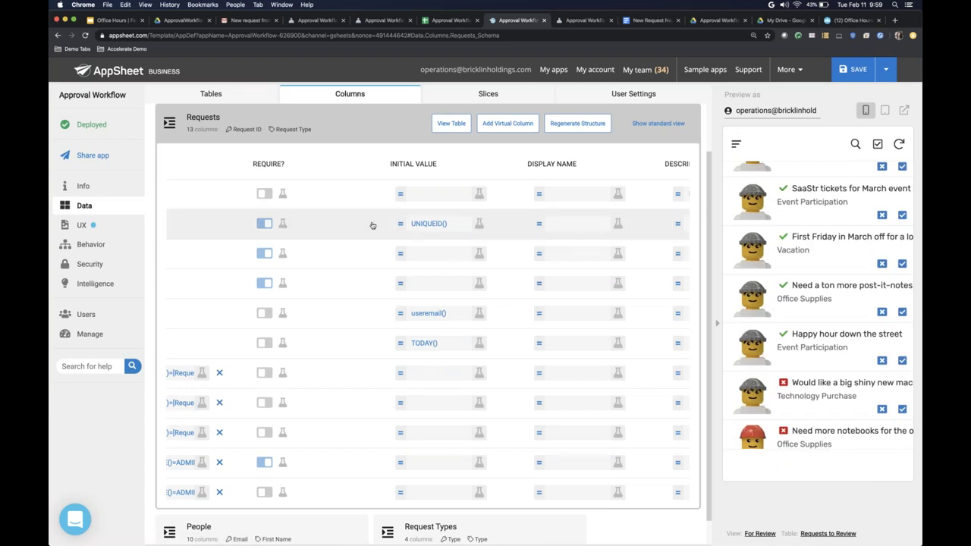
scroll(372, 225, "left", 5)
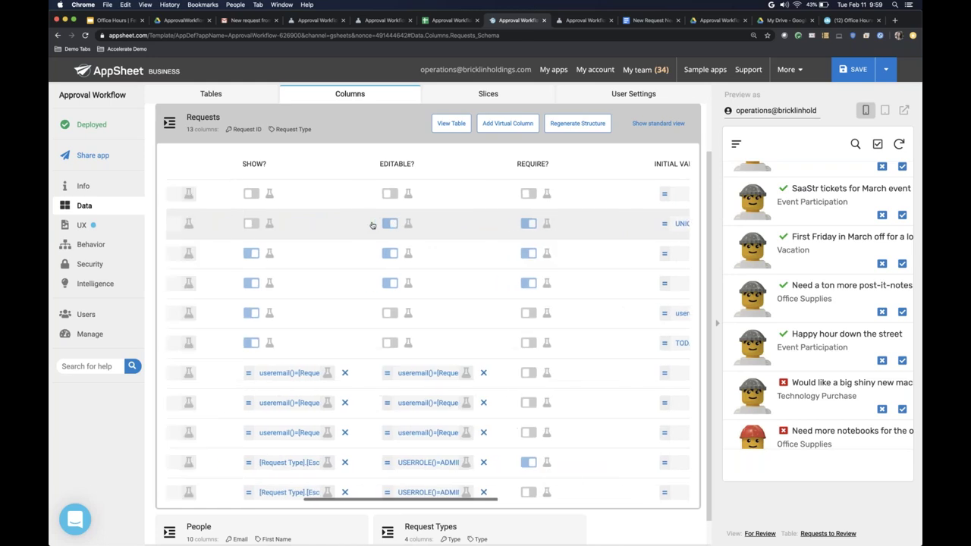
scroll(372, 225, "left", 5)
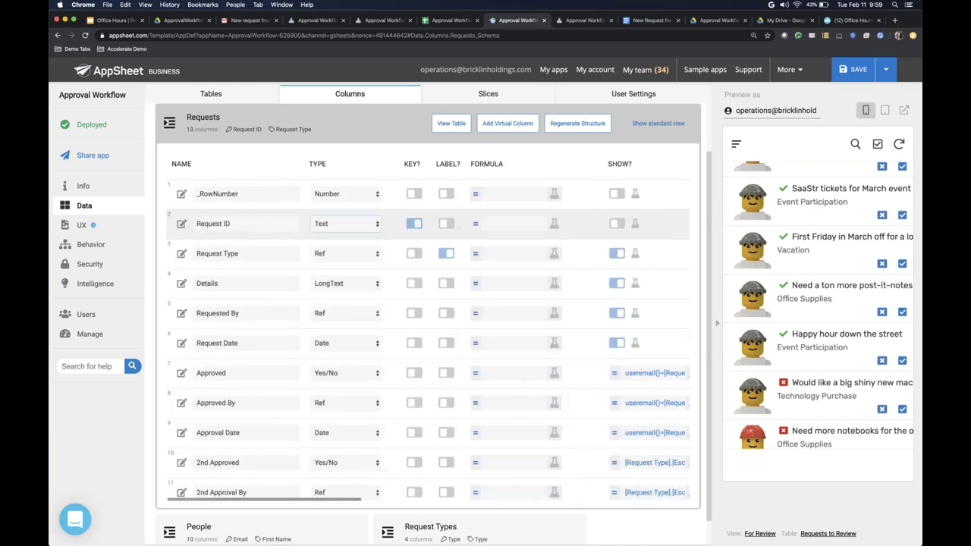
left_click(182, 226)
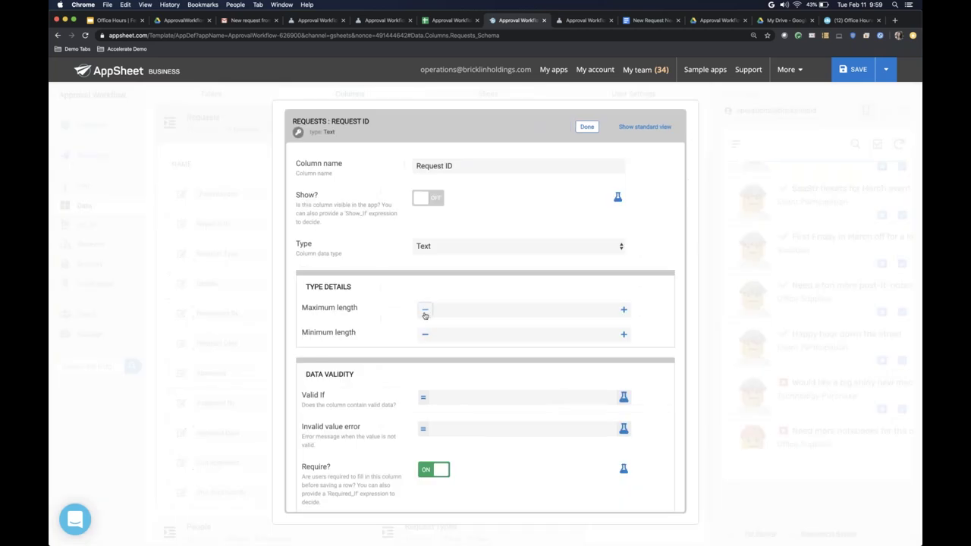
scroll(425, 315, "down", 5)
scroll(486, 326, "down", 4)
scroll(486, 326, "down", 4)
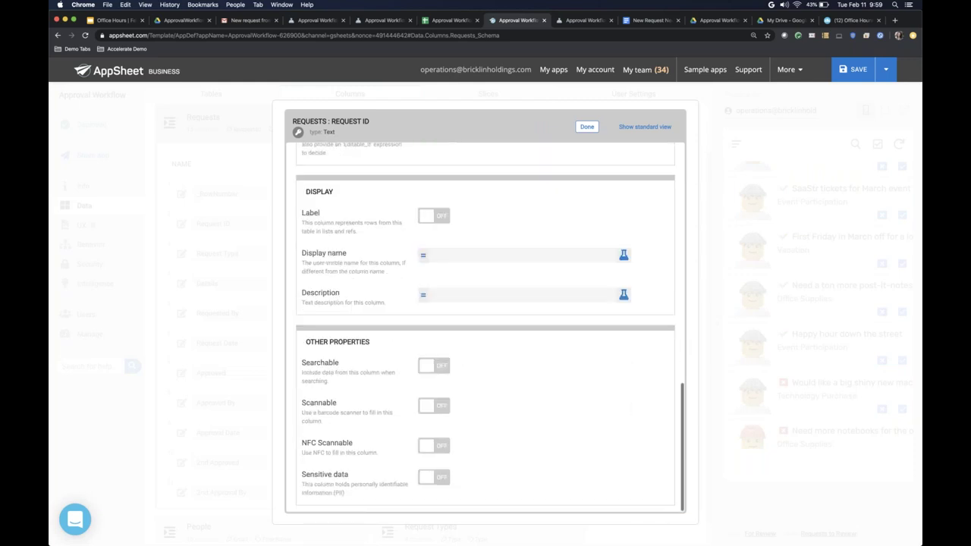
scroll(485, 327, "up", 7)
scroll(425, 311, "up", 4)
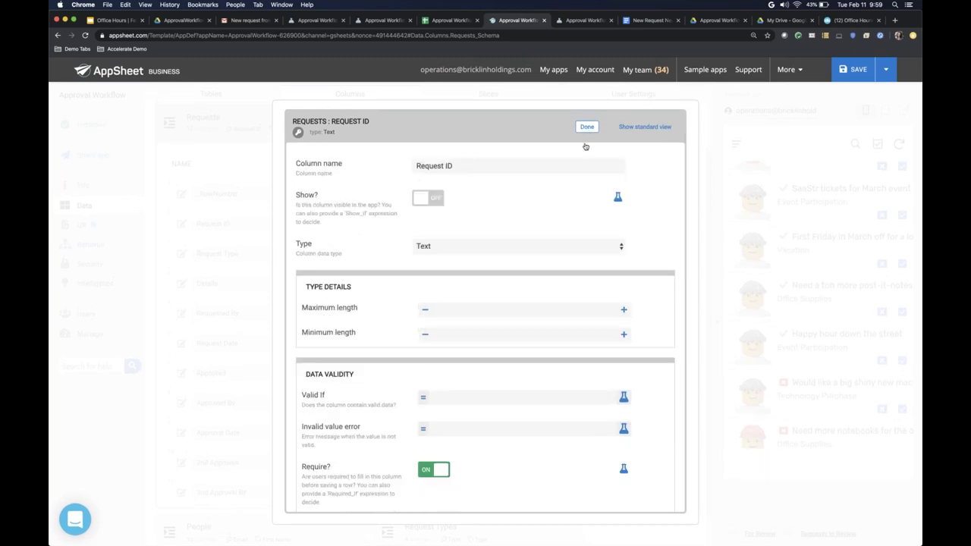
left_click(588, 128)
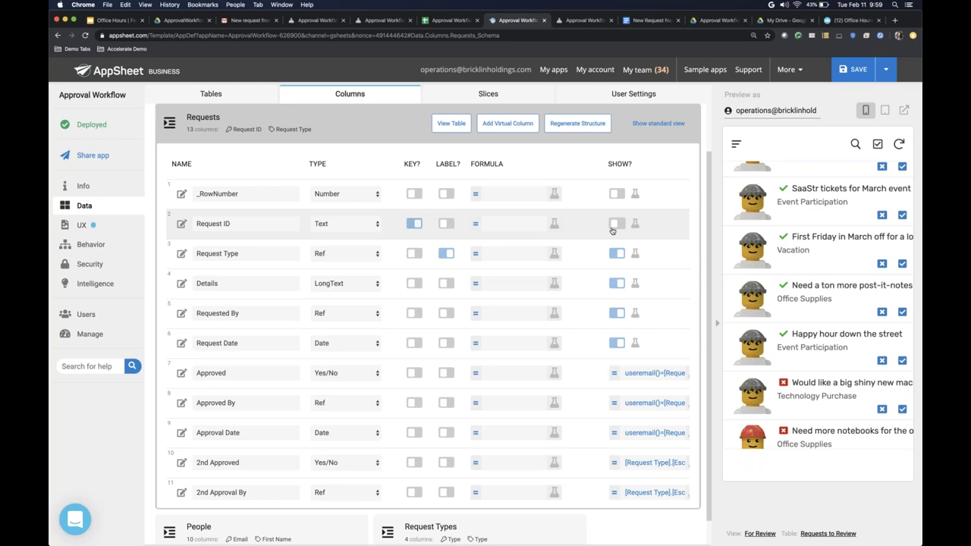
Step: Switch the preview to the My Requests view from its navigation menu
scroll(612, 230, "right", 3)
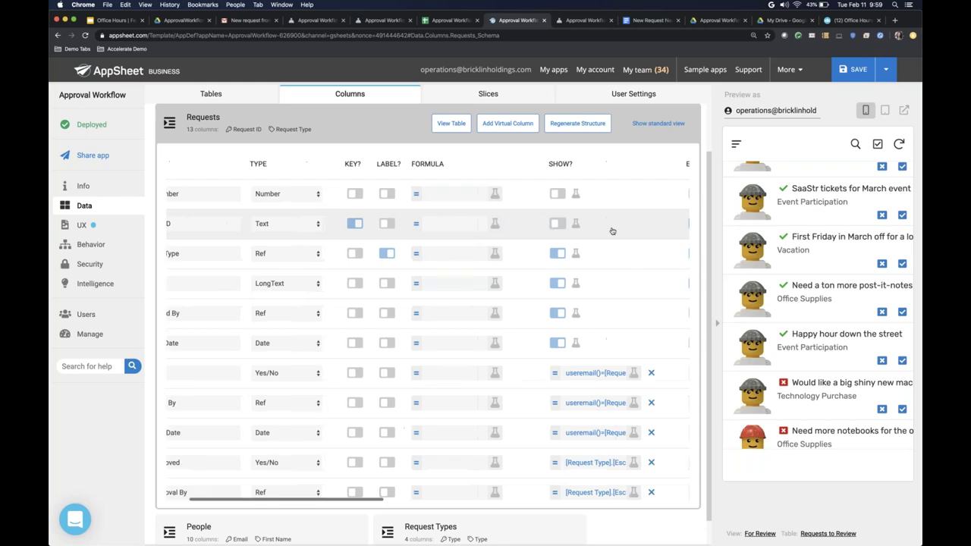
left_click(737, 145)
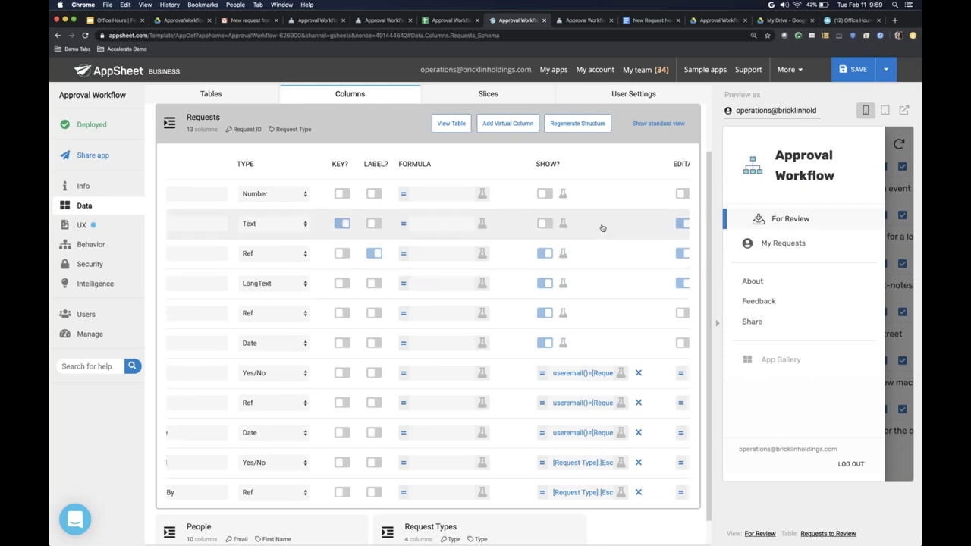
scroll(603, 228, "right", 6)
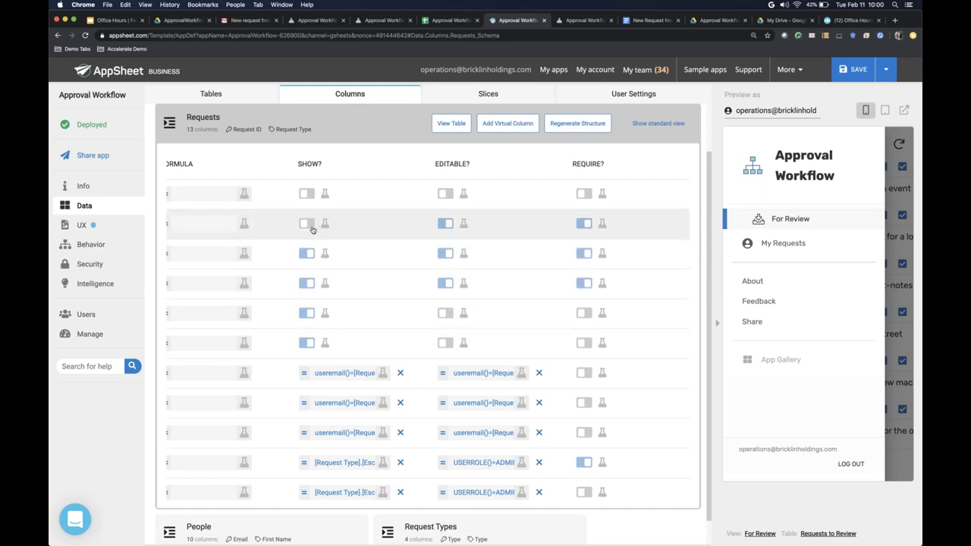
left_click(789, 244)
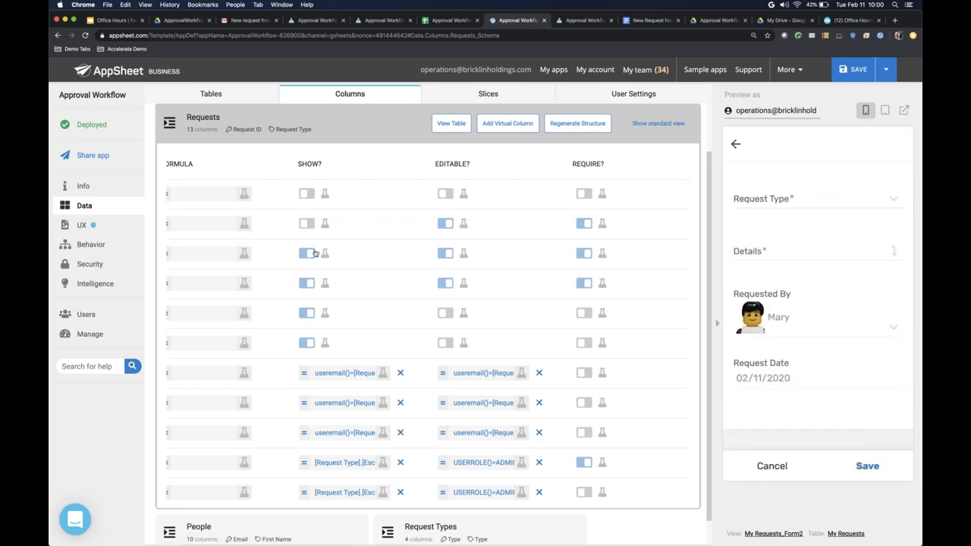
Step: Turn on Show for the Request ID column in the Requests columns table
scroll(315, 253, "left", 5)
scroll(315, 253, "left", 2)
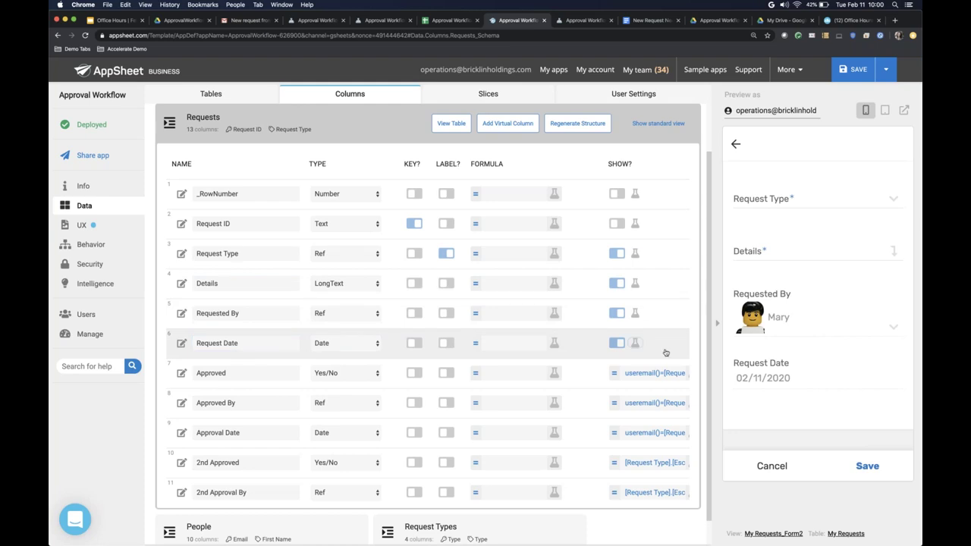
scroll(643, 347, "right", 5)
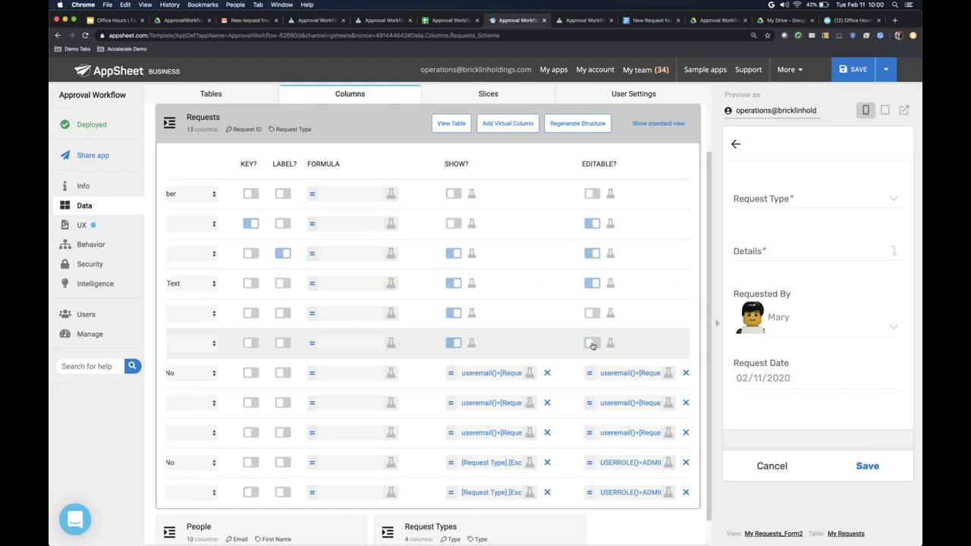
scroll(592, 346, "right", 10)
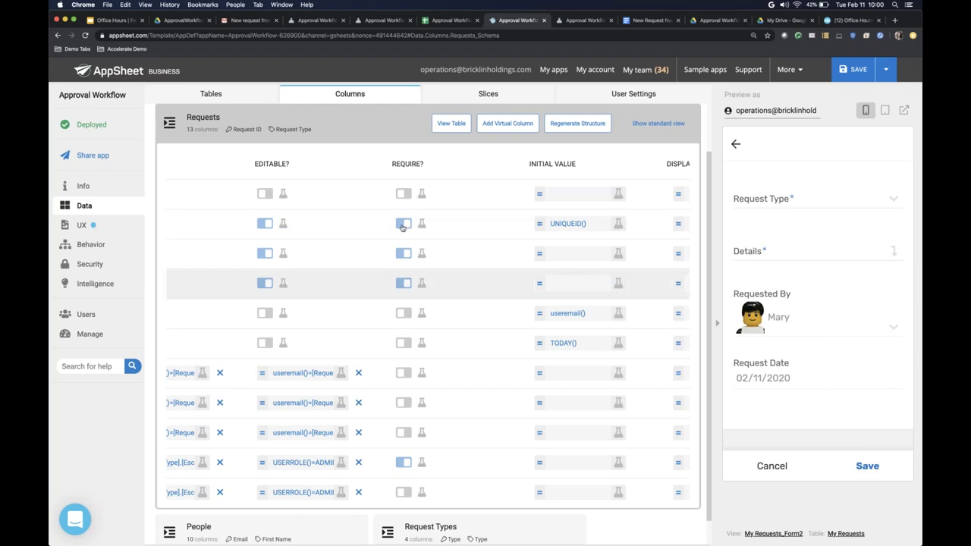
scroll(396, 224, "left", 5)
scroll(393, 228, "left", 2)
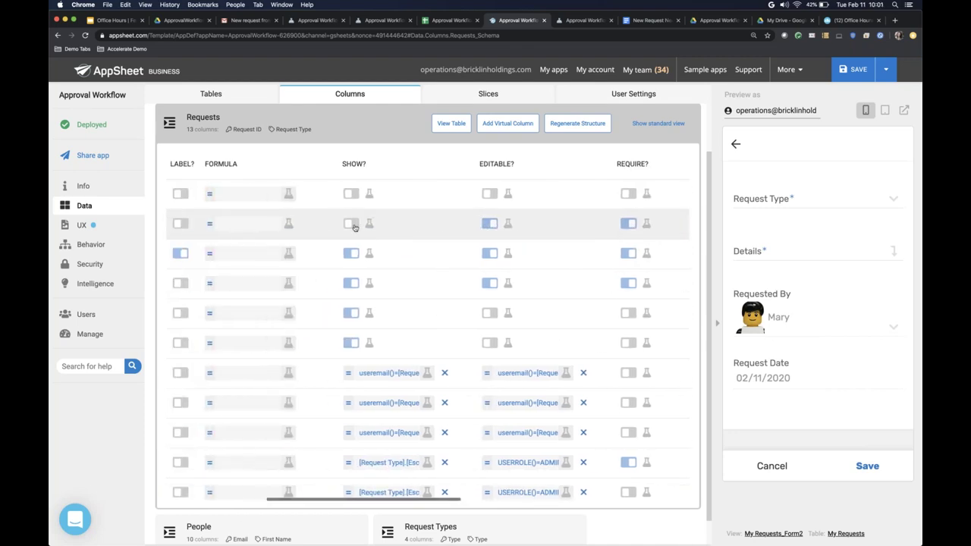
left_click(351, 223)
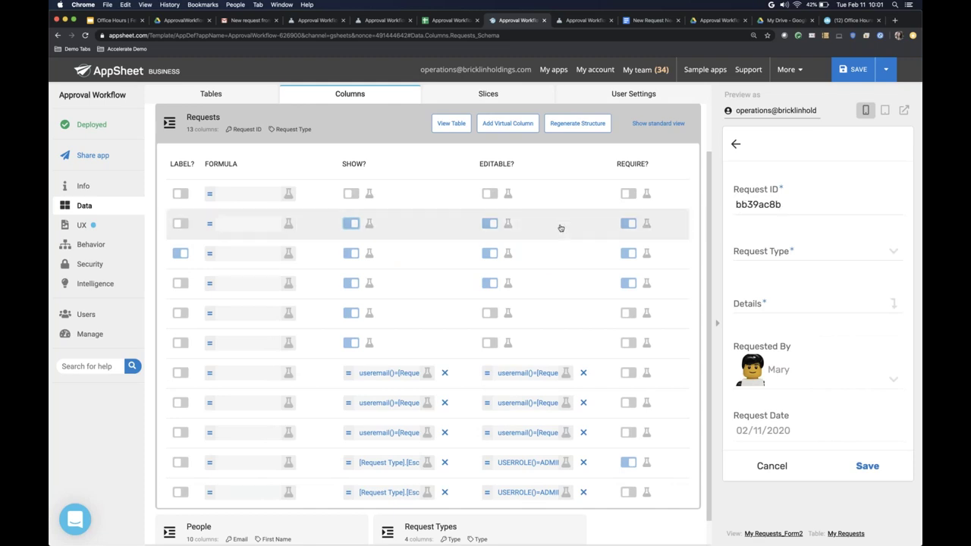
Step: Scroll the Requests columns table while the form shows Request ID filled by UNIQUEID()
scroll(562, 224, "right", 5)
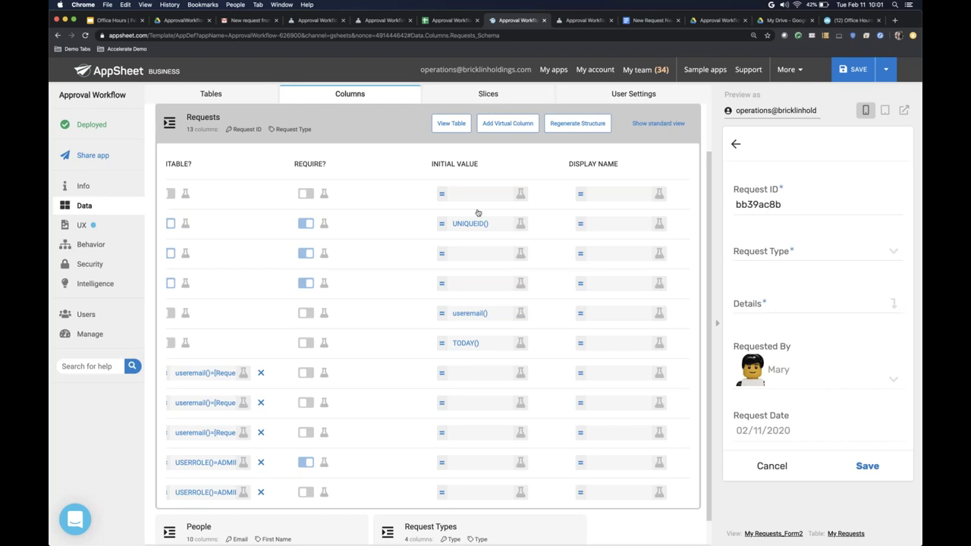
scroll(387, 223, "left", 5)
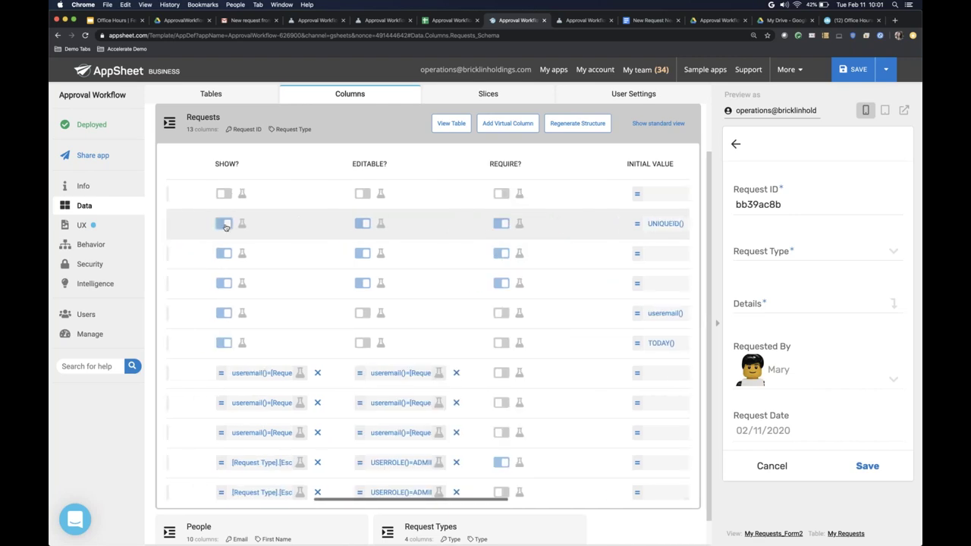
Step: Turn Request ID's Show toggle off so the form starts with Request Type
left_click(224, 225)
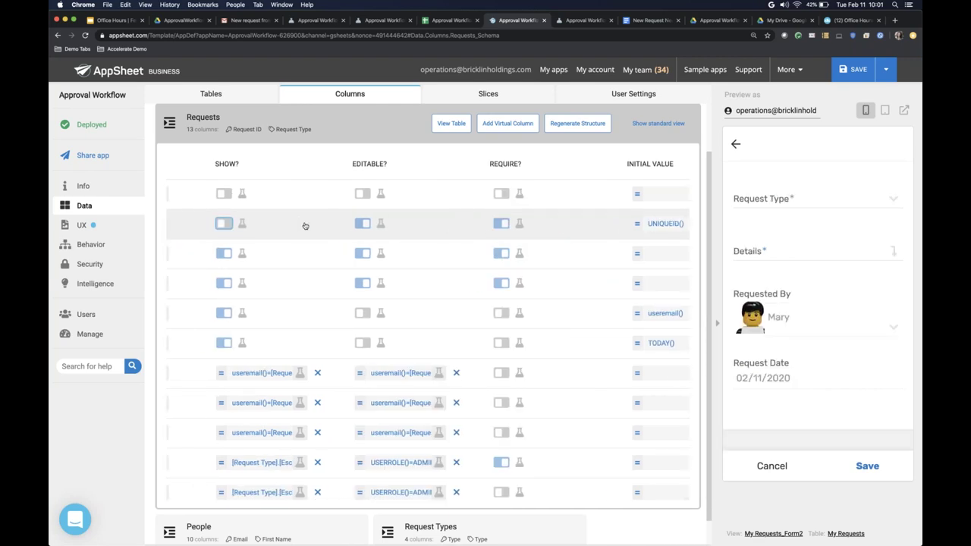
scroll(590, 217, "right", 2)
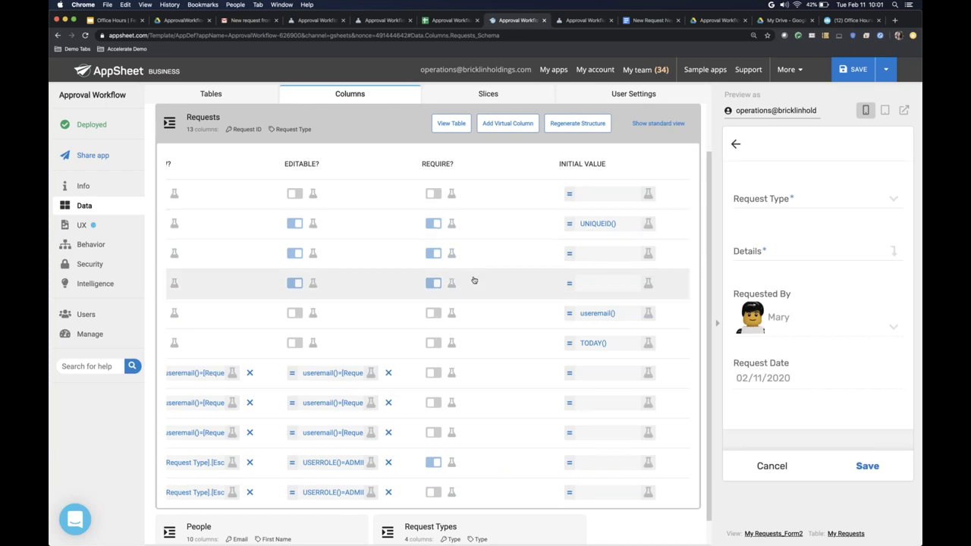
scroll(473, 281, "left", 10)
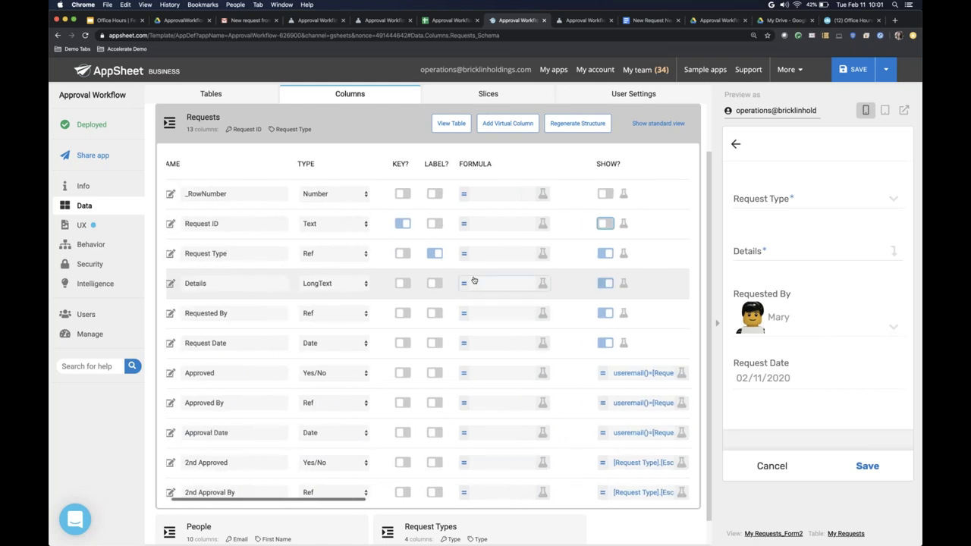
scroll(473, 280, "left", 2)
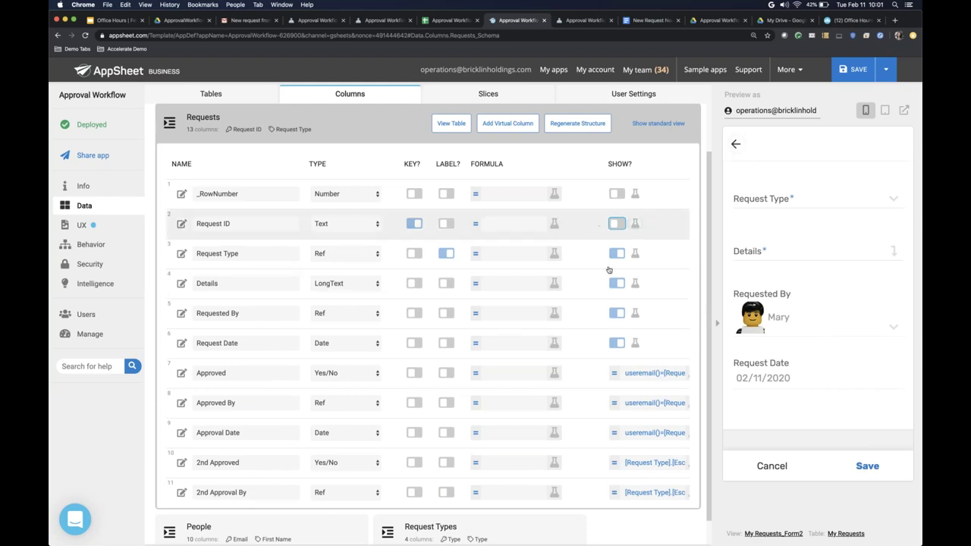
Step: Leave the request form and open the 'Need more notebooks for the office' request
left_click(737, 146)
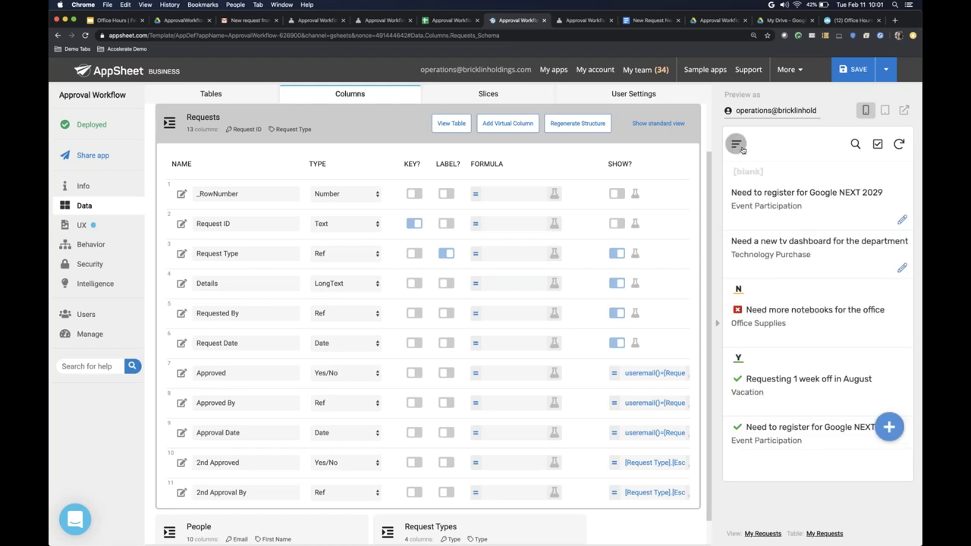
left_click(799, 328)
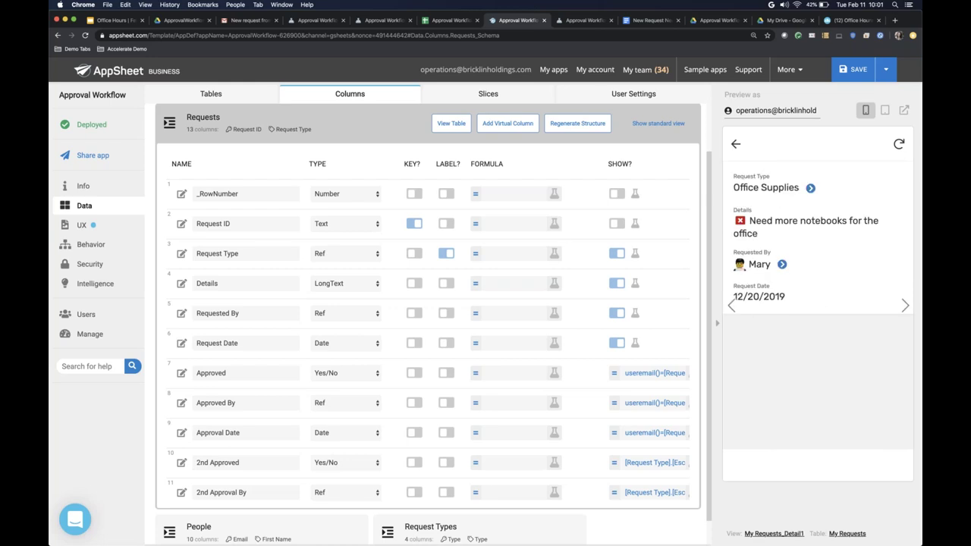
scroll(615, 233, "right", 5)
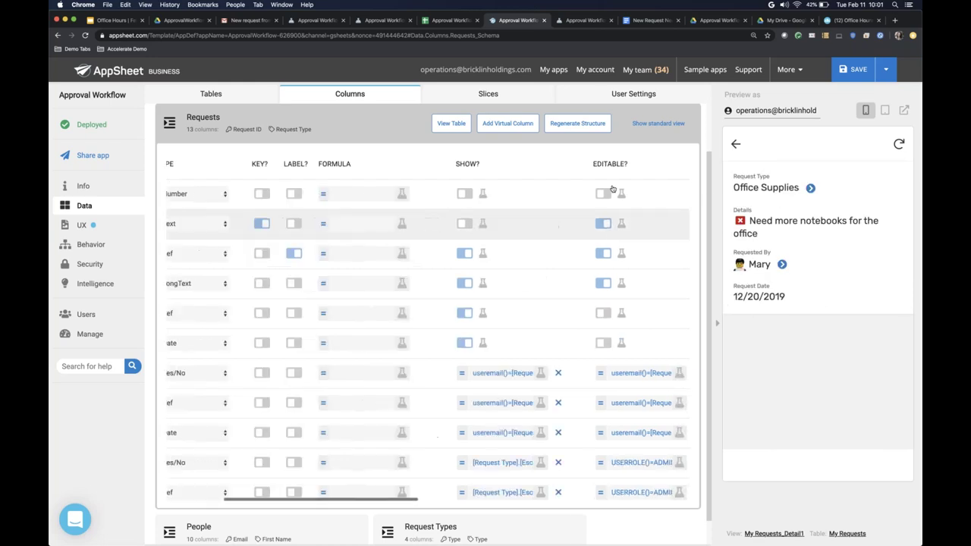
scroll(571, 263, "right", 4)
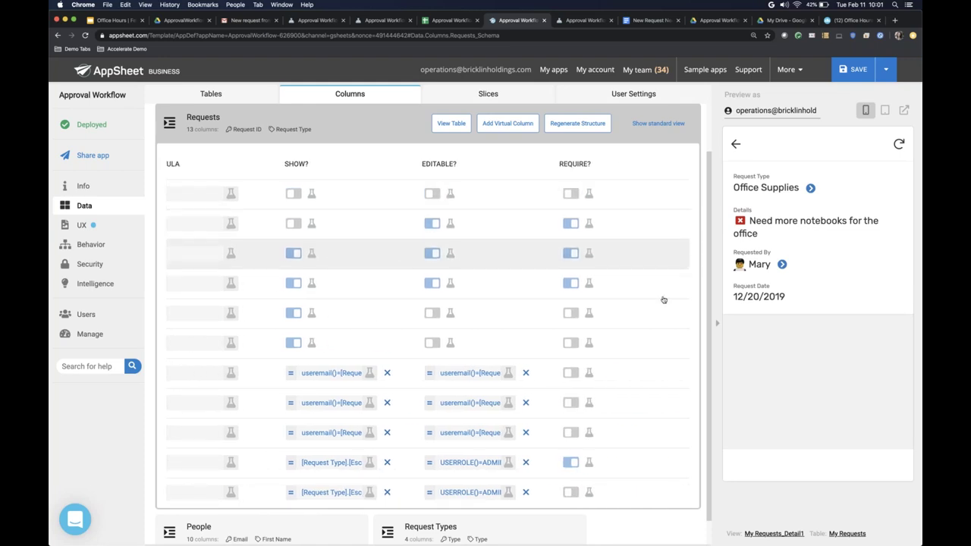
mouse_move(822, 383)
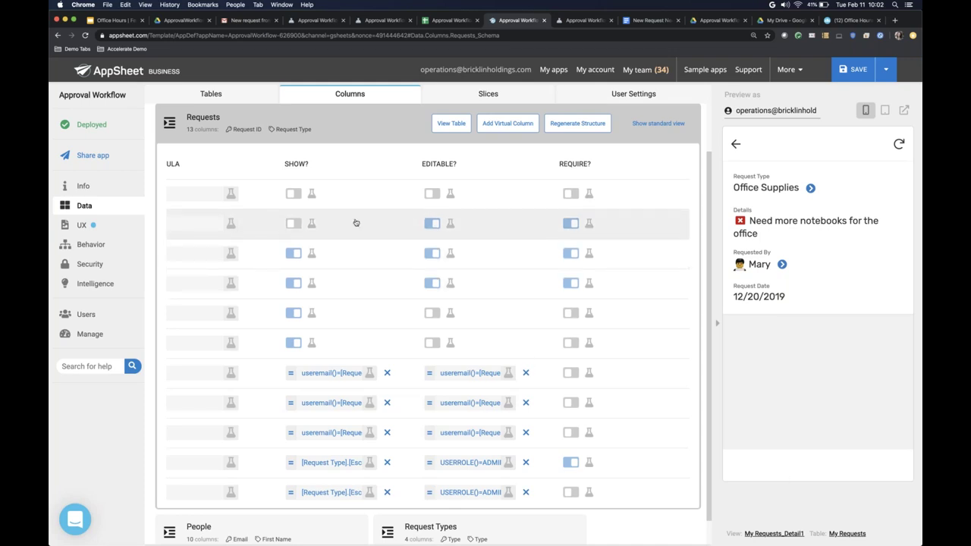
scroll(356, 223, "left", 10)
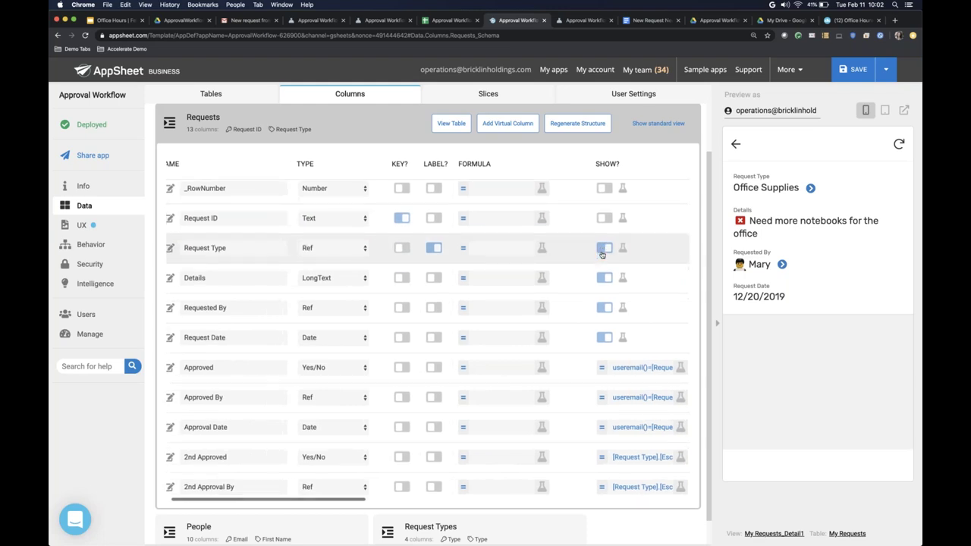
scroll(366, 327, "down", 2)
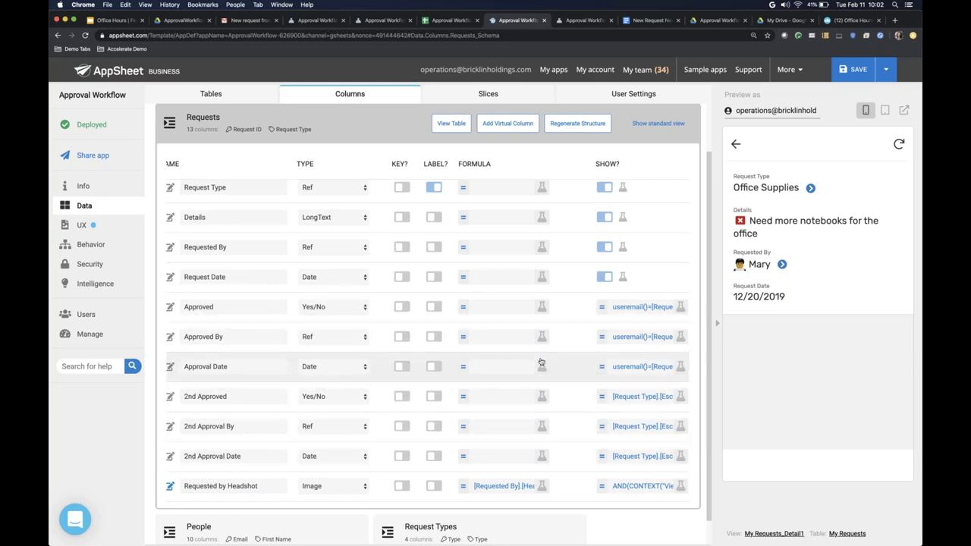
scroll(540, 363, "right", 5)
scroll(540, 363, "right", 8)
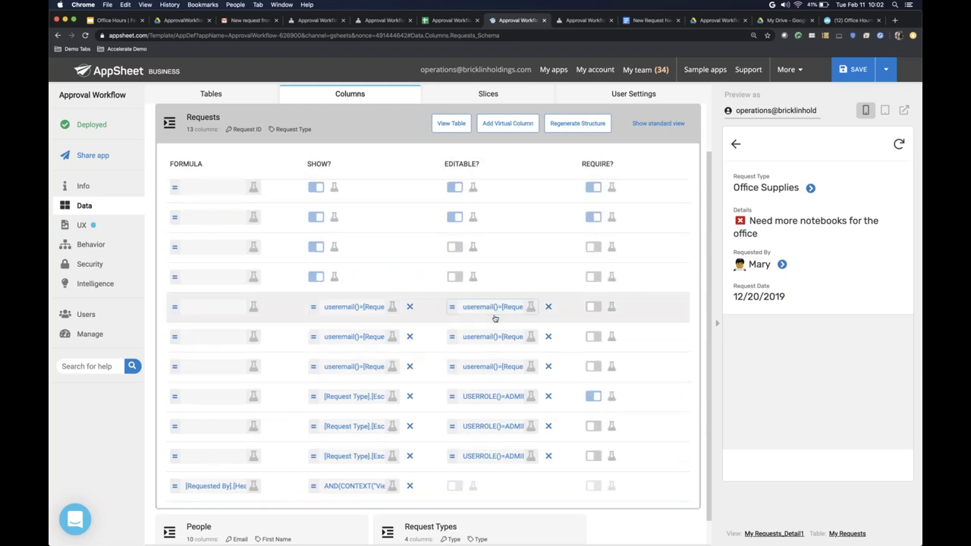
left_click(353, 308)
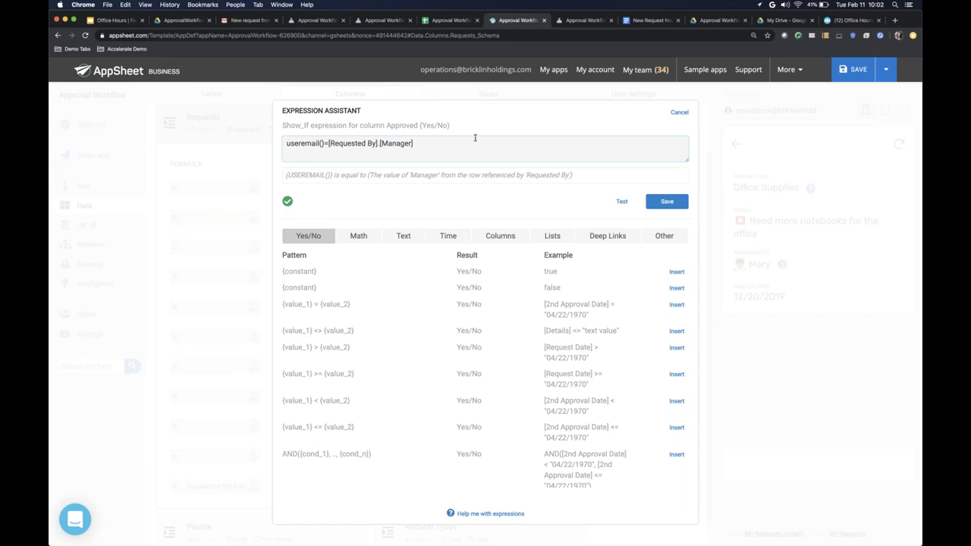
left_click(686, 115)
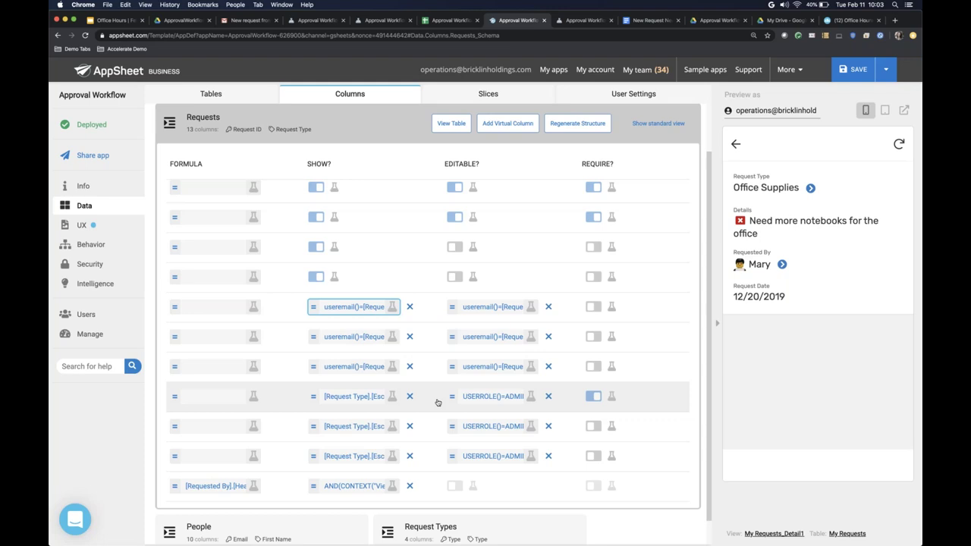
scroll(437, 402, "left", 5)
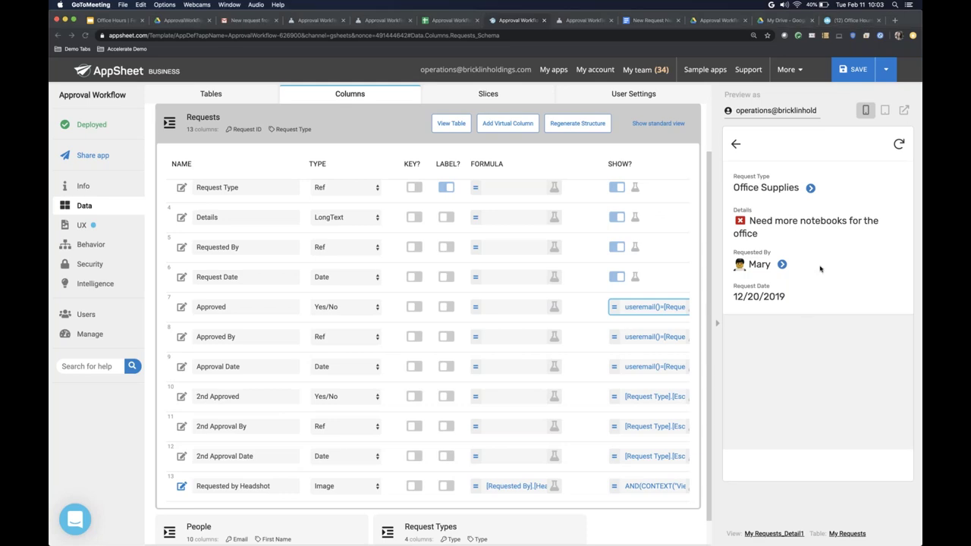
scroll(659, 344, "right", 5)
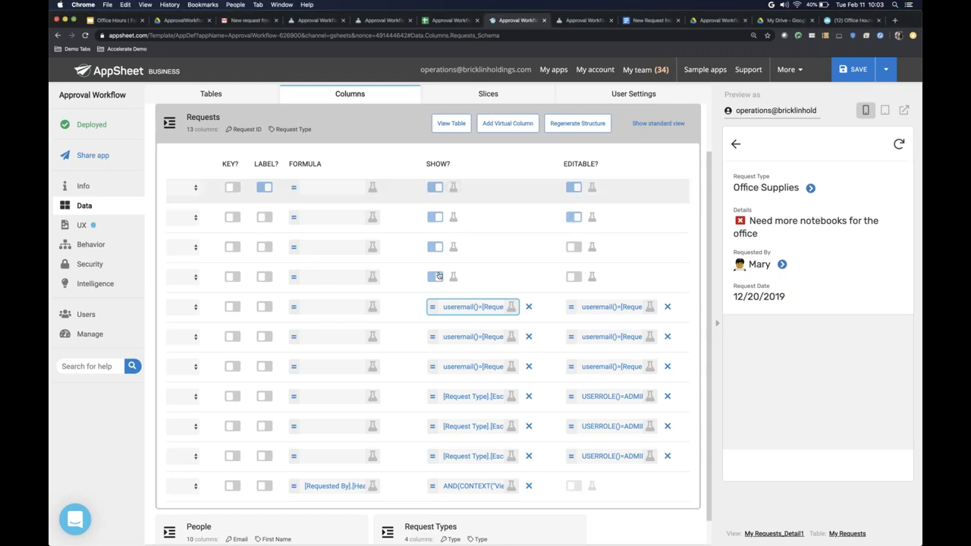
left_click(652, 125)
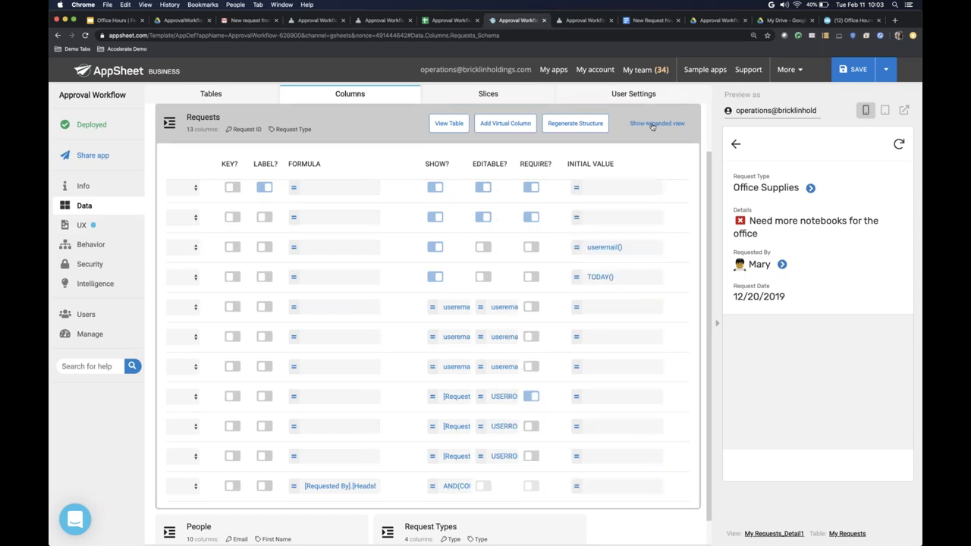
left_click(652, 125)
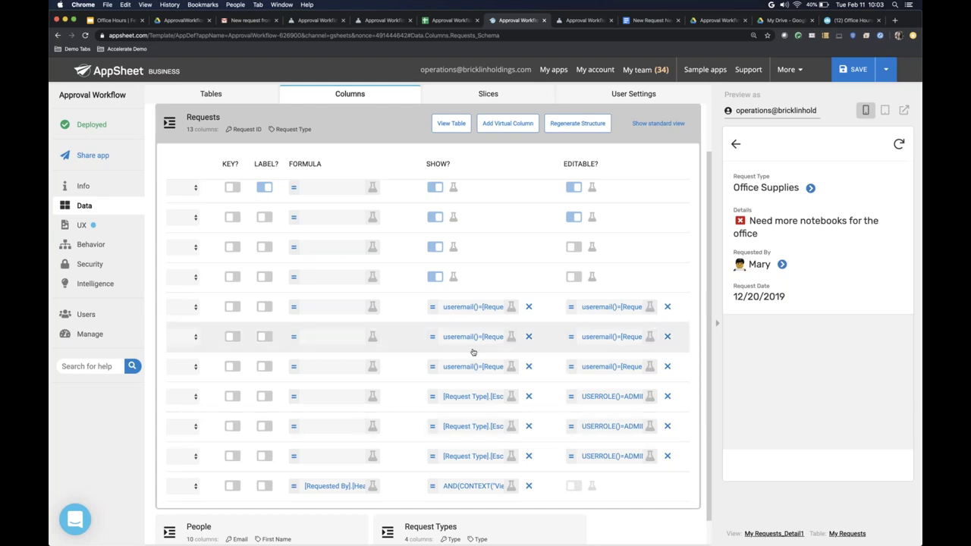
left_click(812, 36)
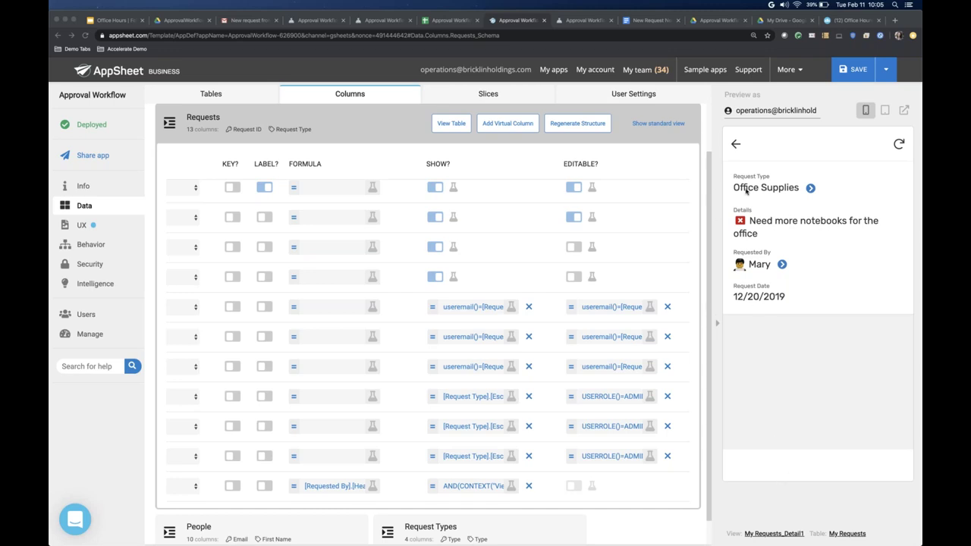
Step: Back out of the request details, open the preview menu, and go to Behavior actions
left_click(736, 146)
left_click(737, 146)
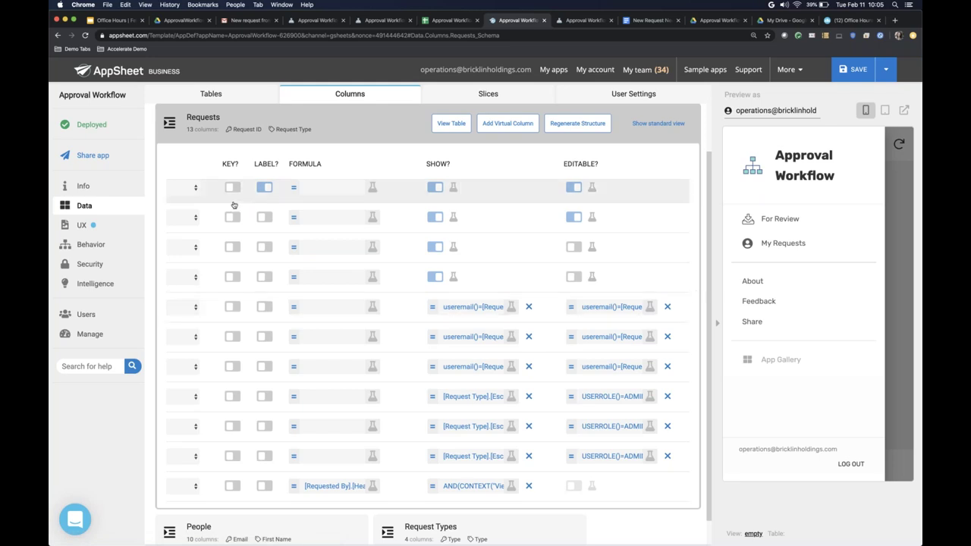
left_click(88, 246)
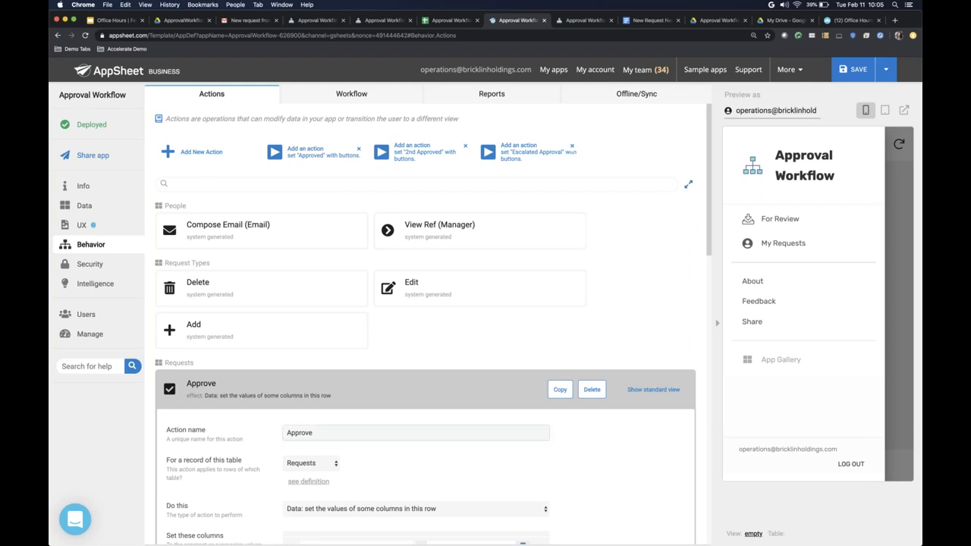
Step: Collapse the Approve action to list Approve, Deny, ADMIN Approval and ADMIN Deny
left_click(420, 406)
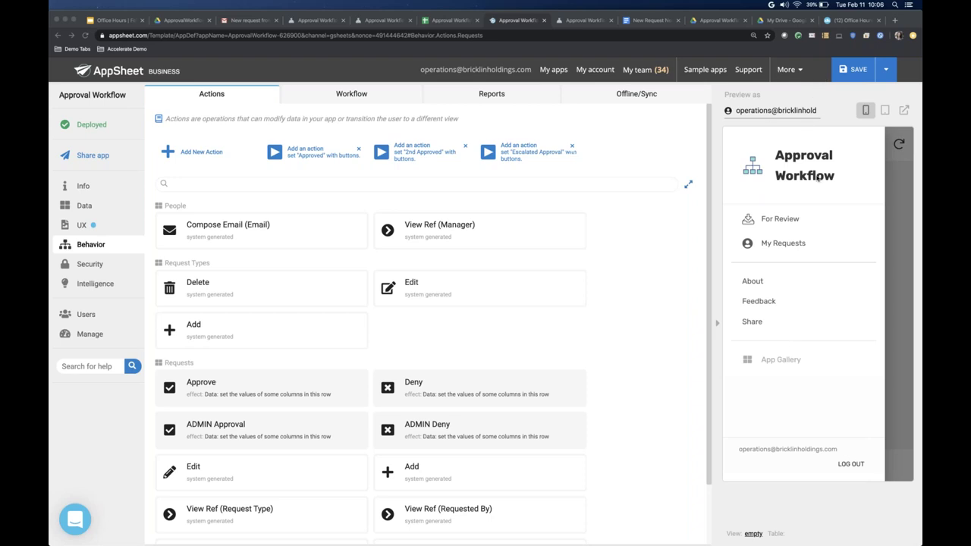
Step: Show the My Requests list in the preview and start a new request form
left_click(894, 200)
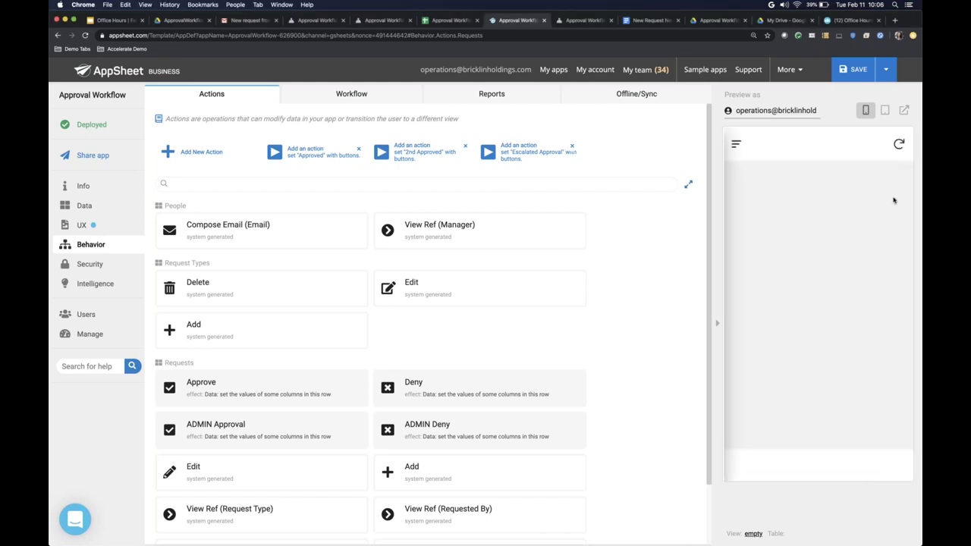
left_click(735, 145)
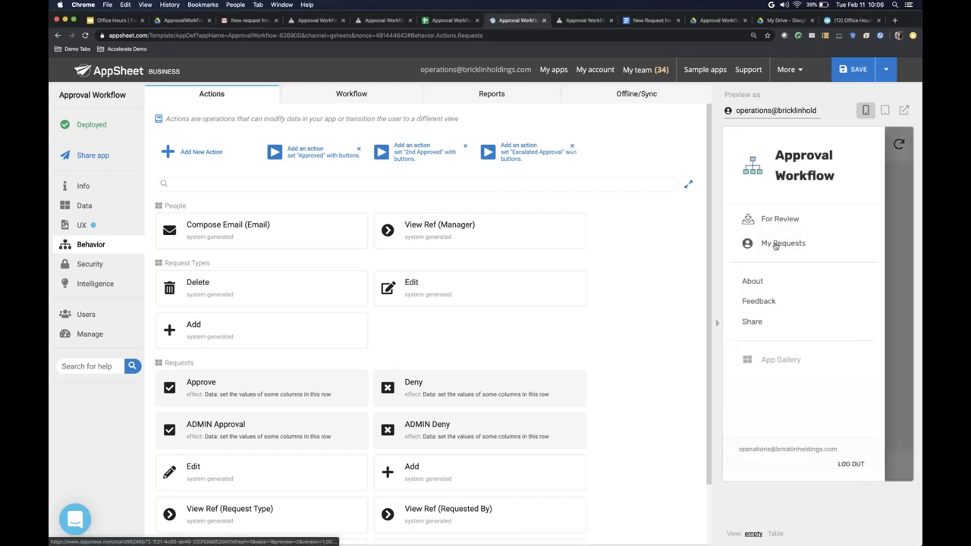
left_click(775, 245)
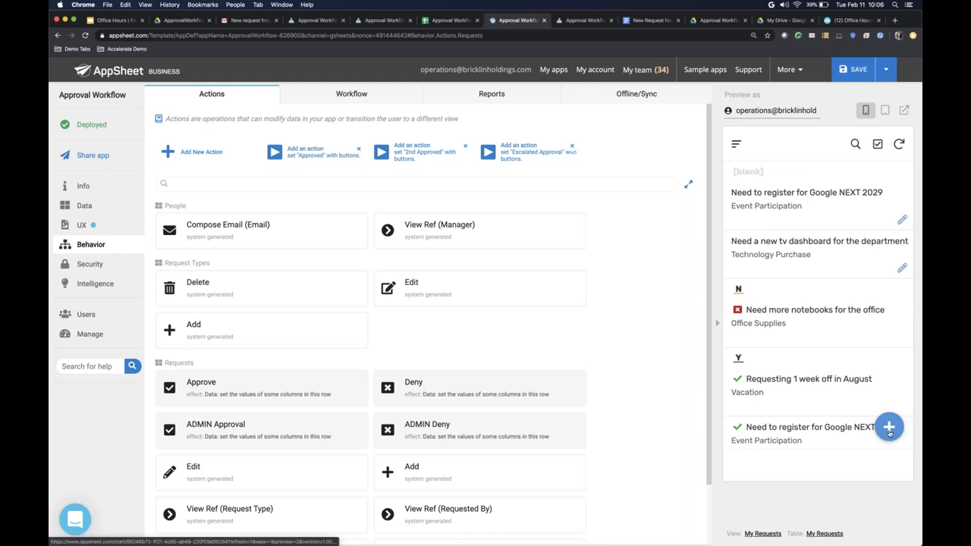
left_click(889, 430)
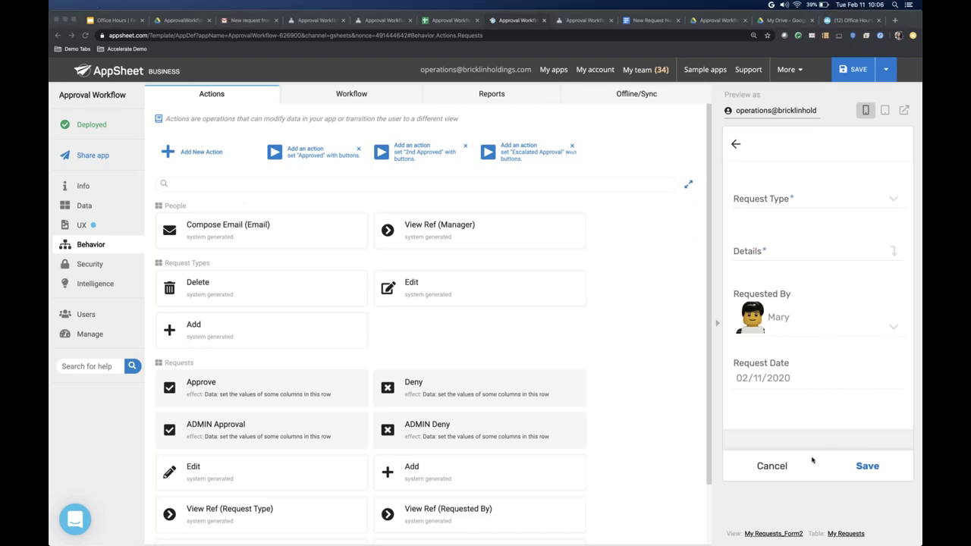
Step: Leave the form unsaved, close the drawer, and go to the UX views, then Users settings
left_click(734, 145)
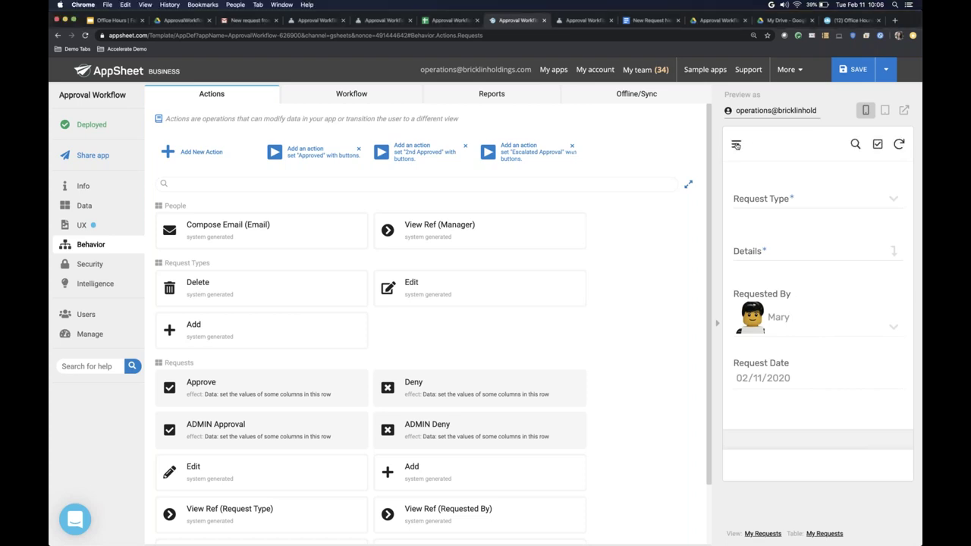
left_click(735, 145)
left_click(885, 222)
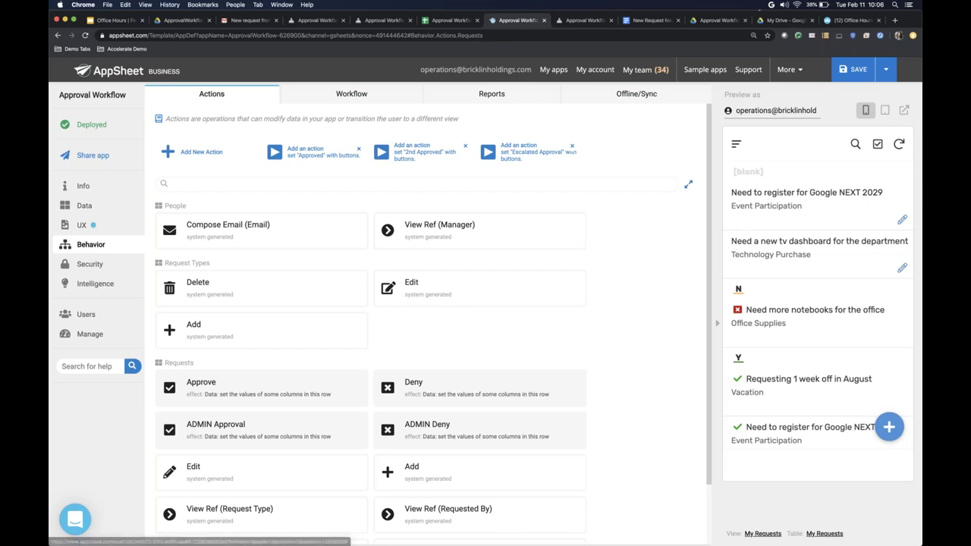
left_click(95, 225)
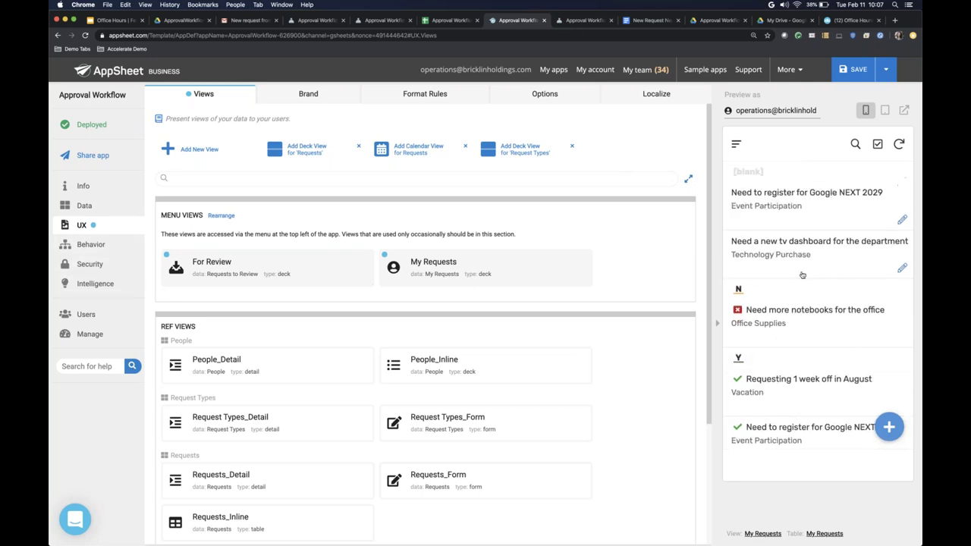
left_click(80, 316)
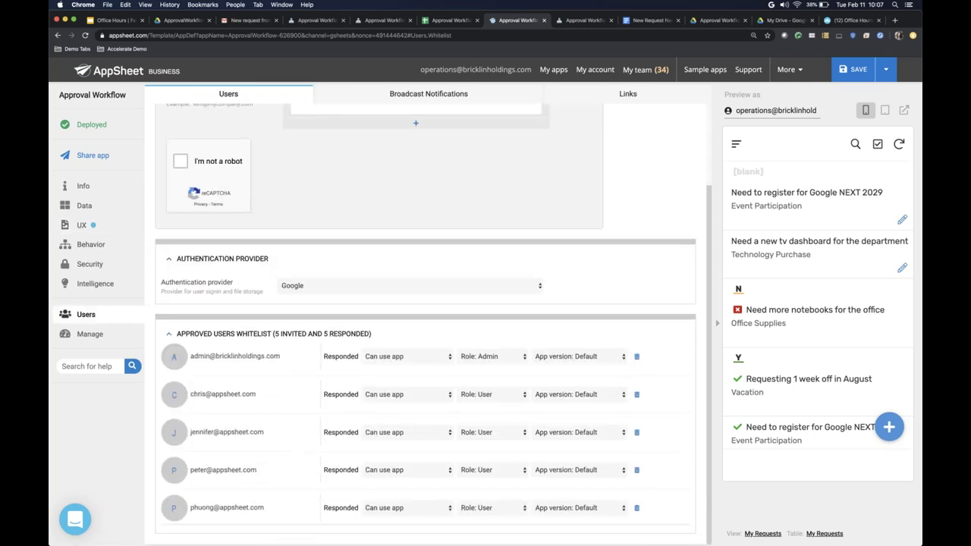
Step: Return to the AppSheet editor window from the desktop window overview
scroll(425, 319, "up", 3)
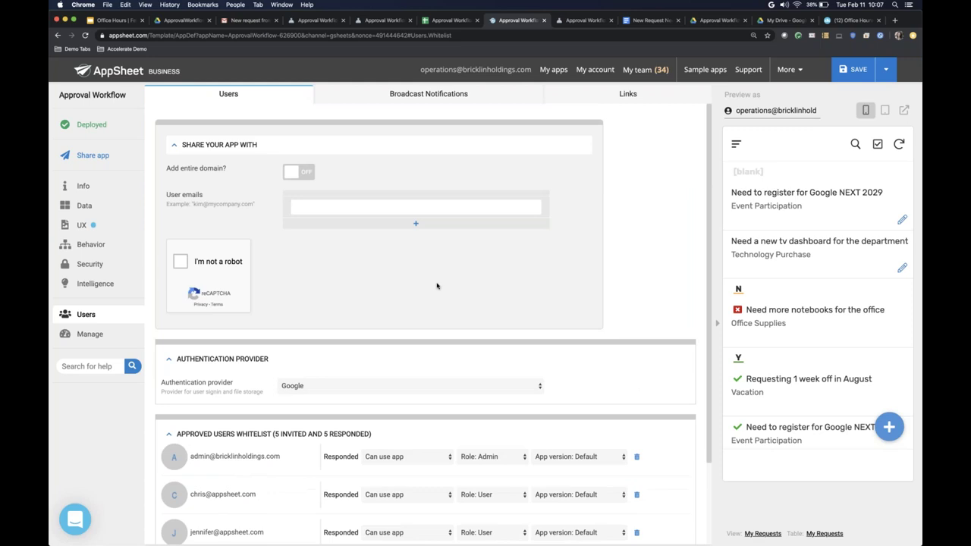
key("ctrl+Up")
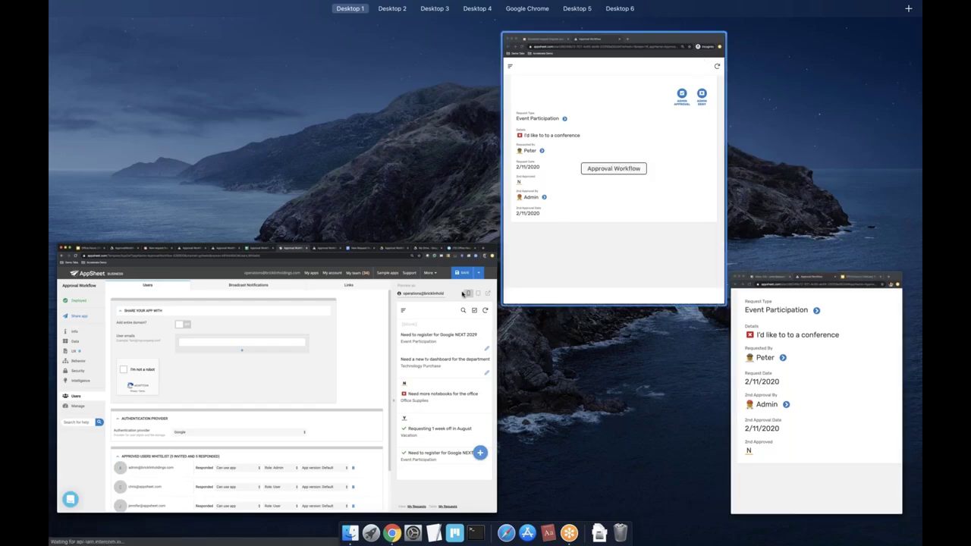
left_click(417, 393)
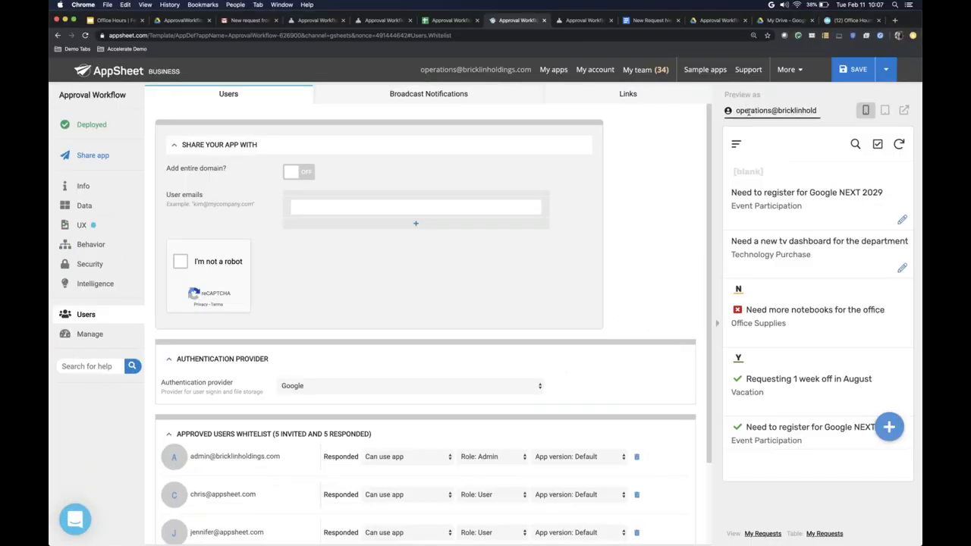
double_click(748, 112)
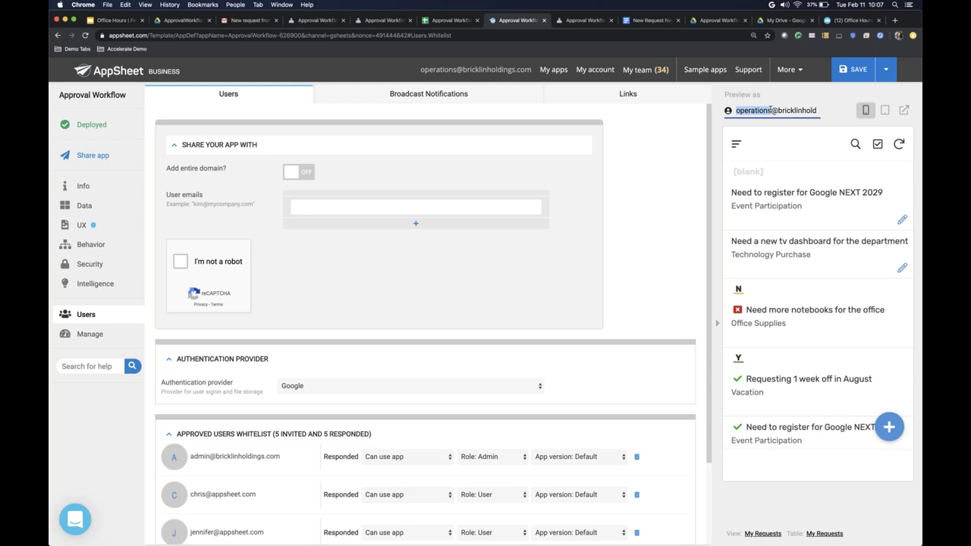
scroll(485, 257, "down", 4)
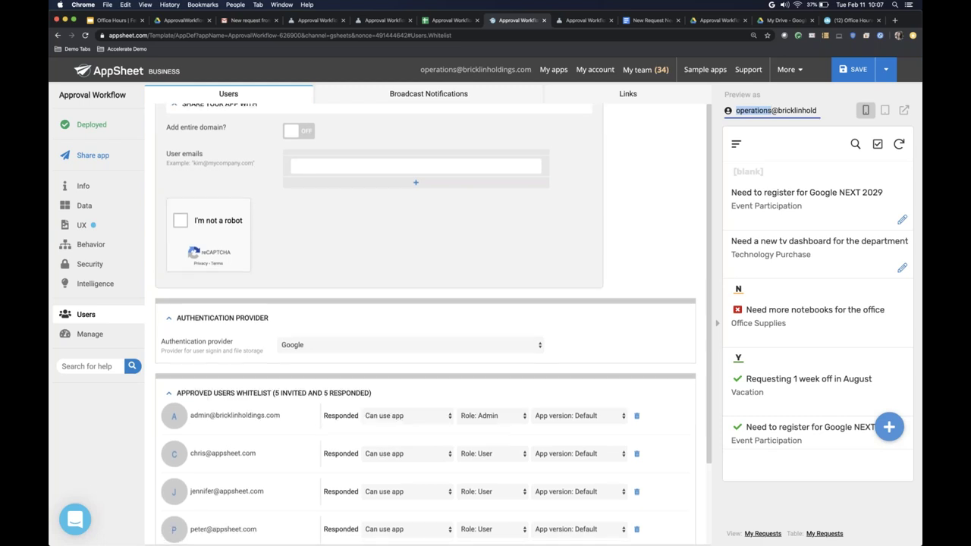
scroll(371, 283, "up", 4)
Step: Whitelist the entire appsheet.com domain, pass the reCAPTCHA, and show the app's Links
left_click(310, 208)
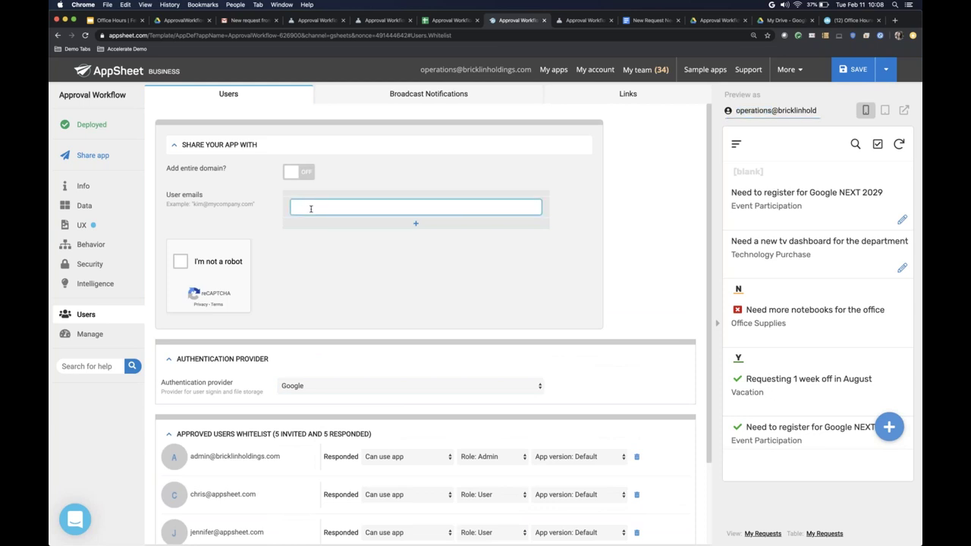
left_click(296, 173)
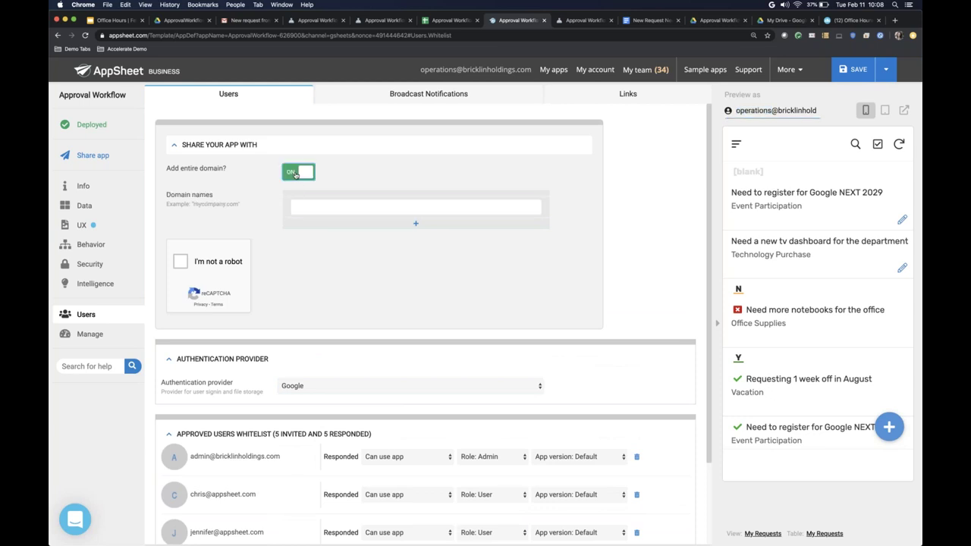
left_click(299, 205)
type("pps")
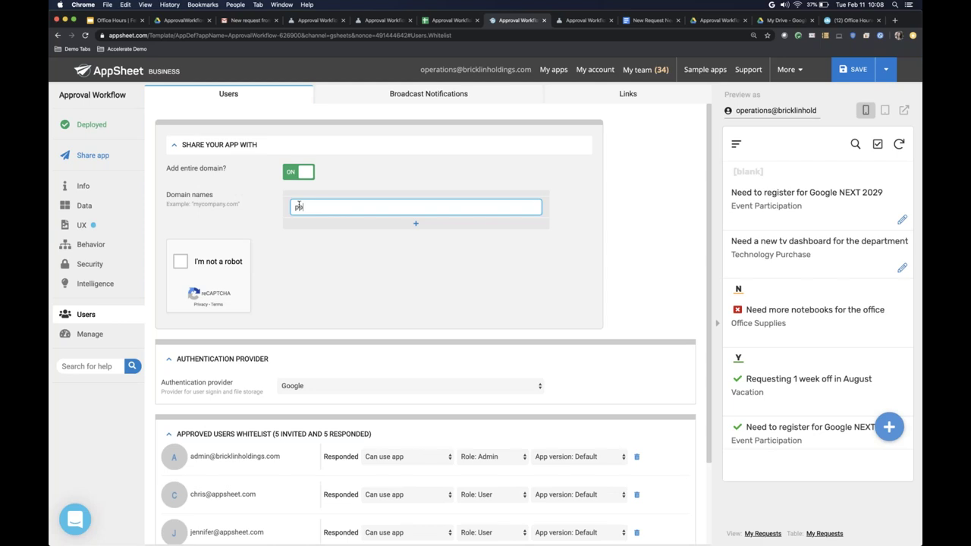
key("BackSpace")
key("BackSpace")
key("BackSpace")
type("appsheet.com")
left_click(181, 262)
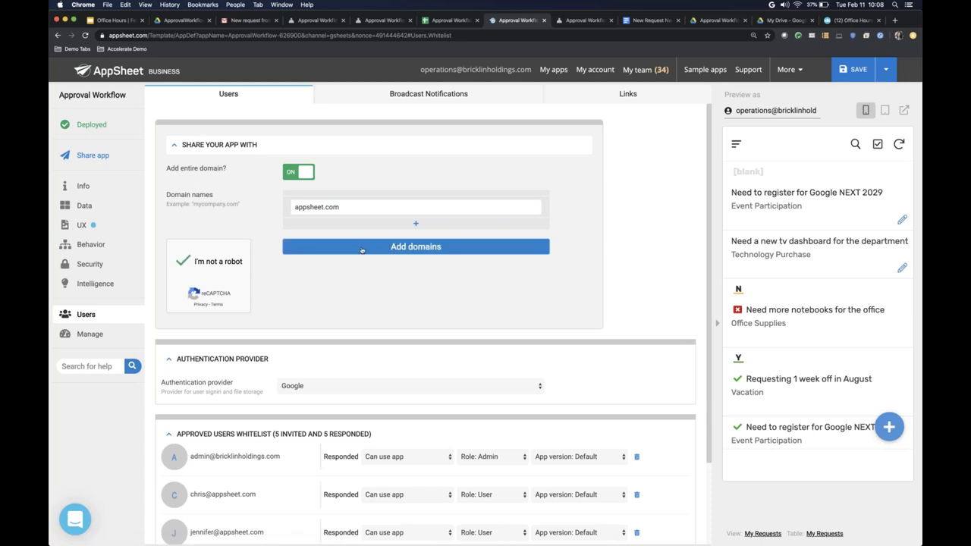
left_click(369, 247)
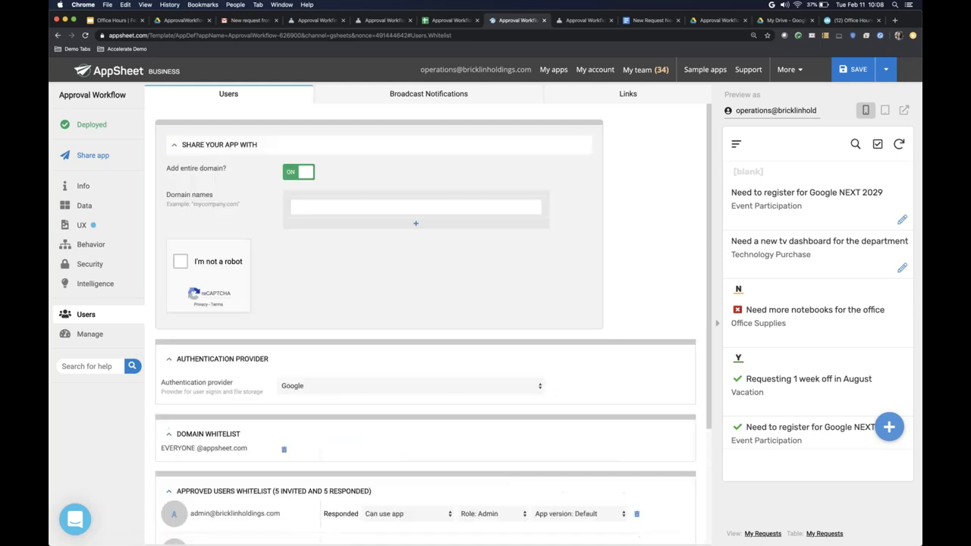
left_click(628, 95)
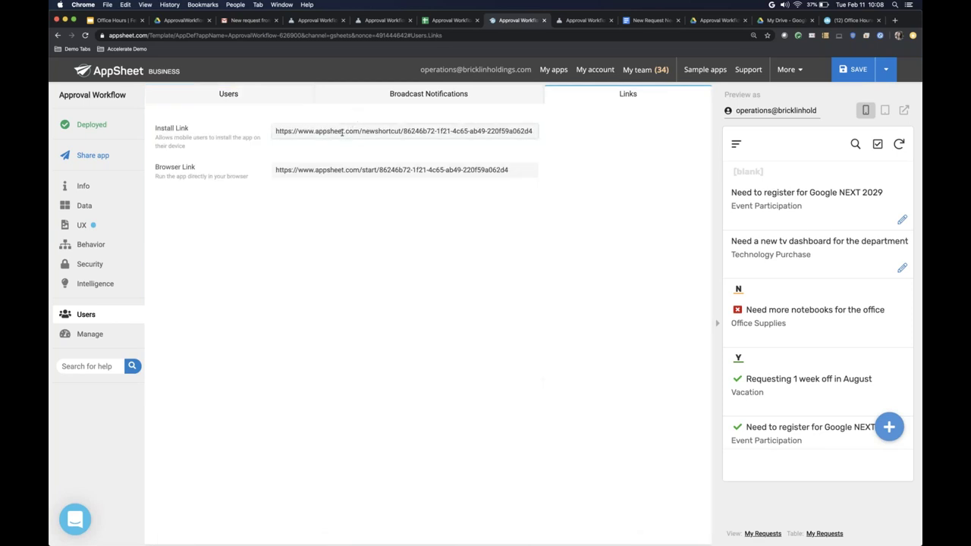
left_click(342, 132)
left_click(335, 171)
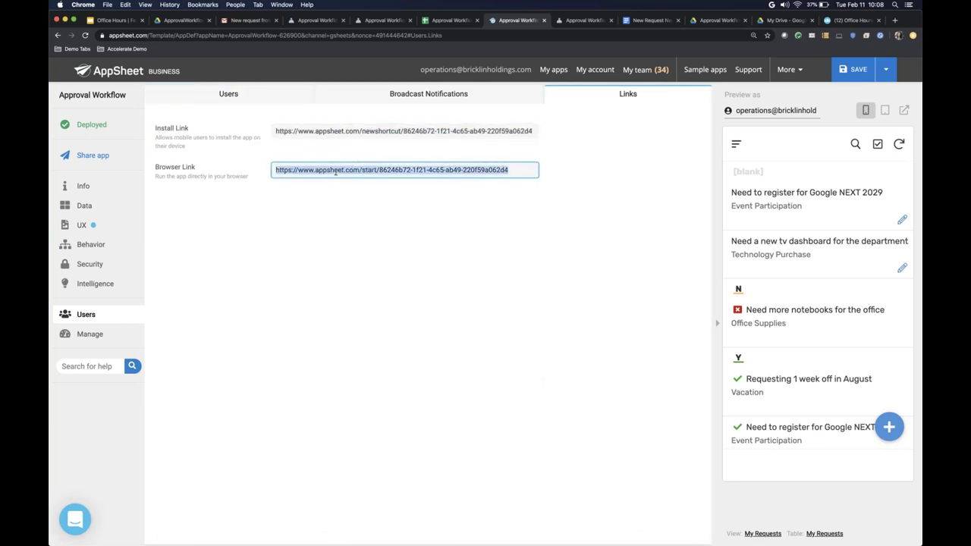
left_click(347, 132)
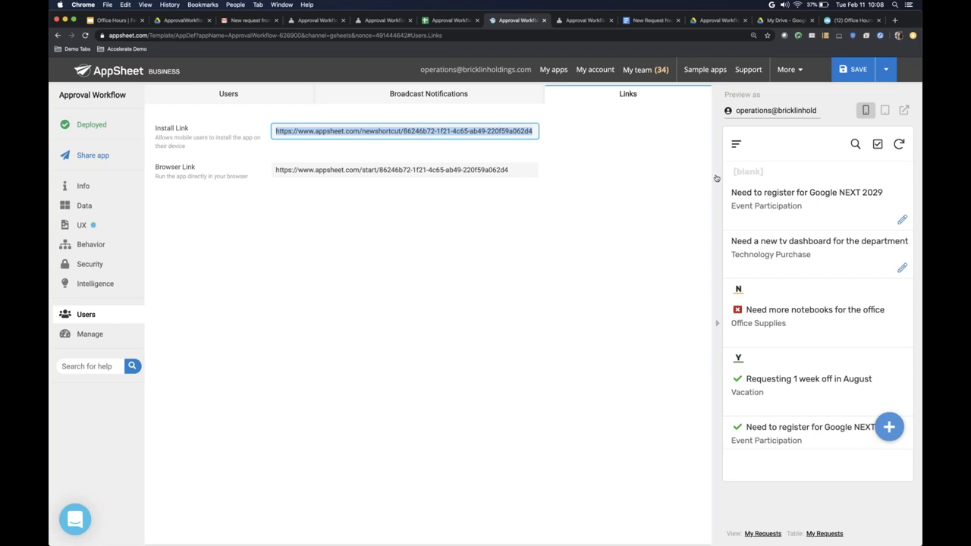
left_click(735, 145)
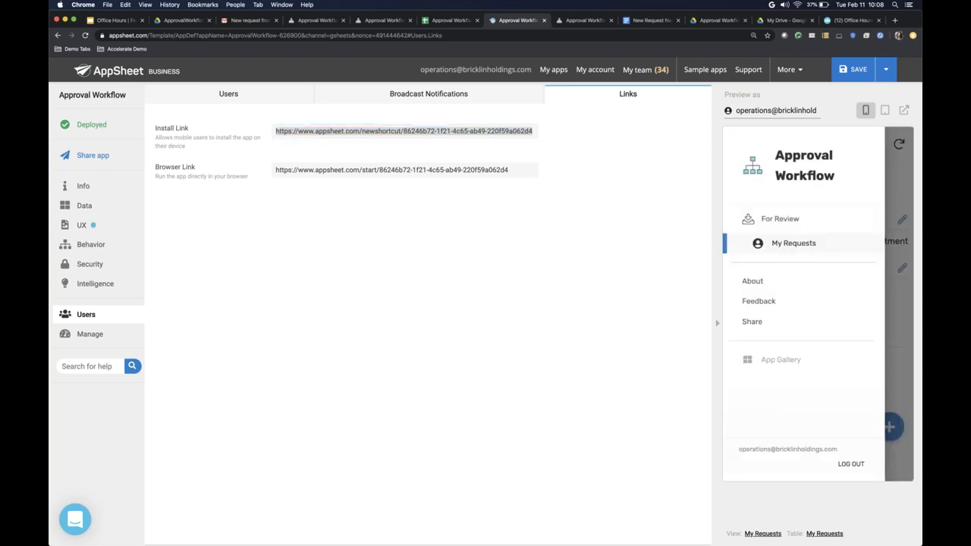
left_click(761, 302)
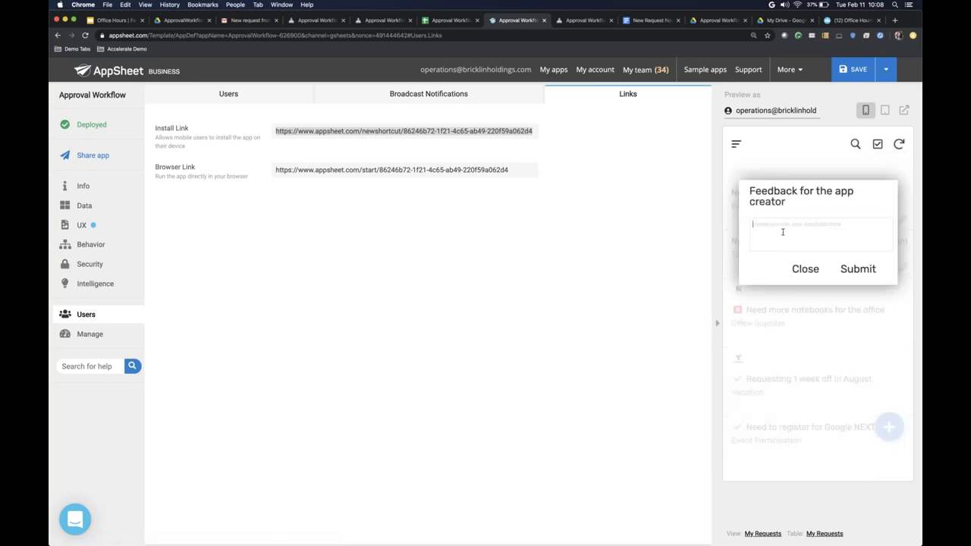
left_click(806, 270)
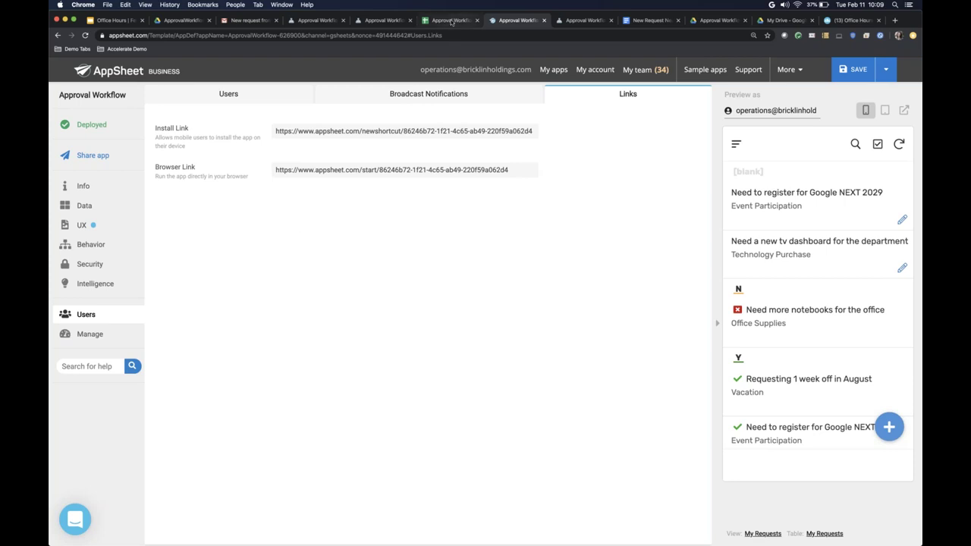
left_click(452, 20)
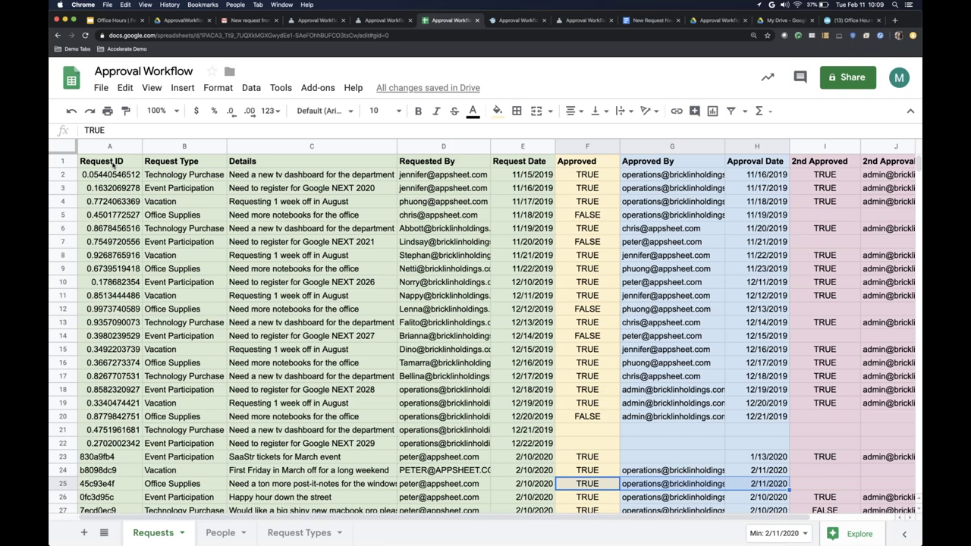
Step: Review the Request ID, Request Type, Details, Requested By, Request Date and Approved columns, then return to AppSheet
left_click(92, 163)
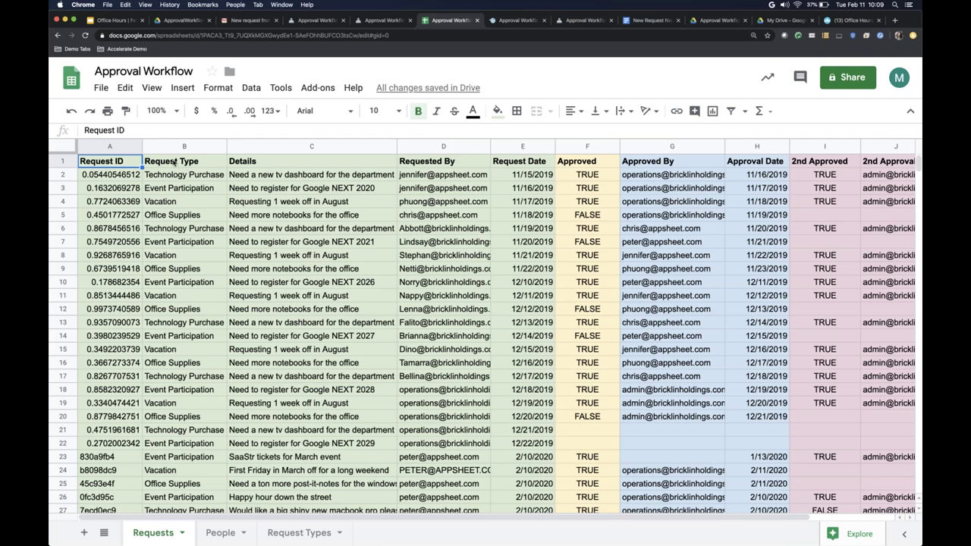
left_click(174, 161)
left_click(304, 162)
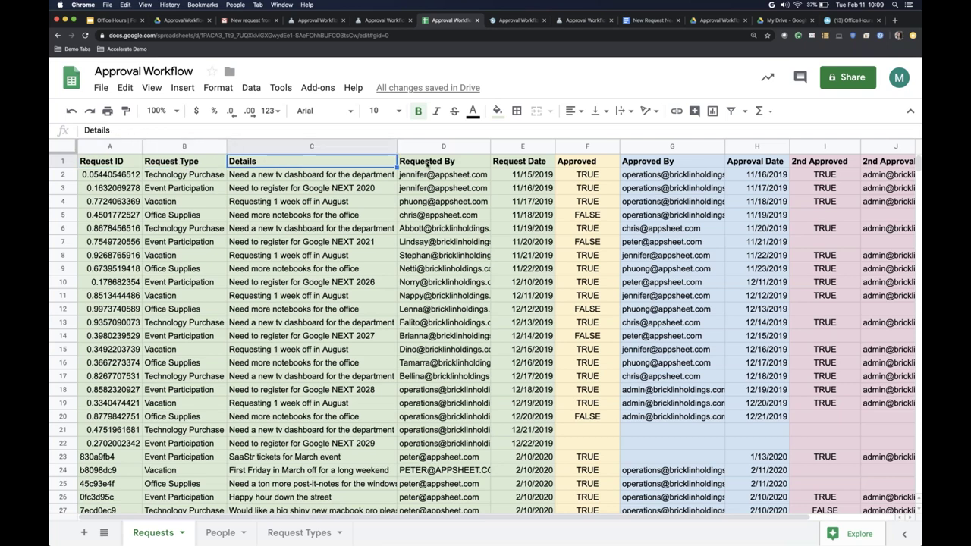
left_click(427, 164)
left_click(508, 163)
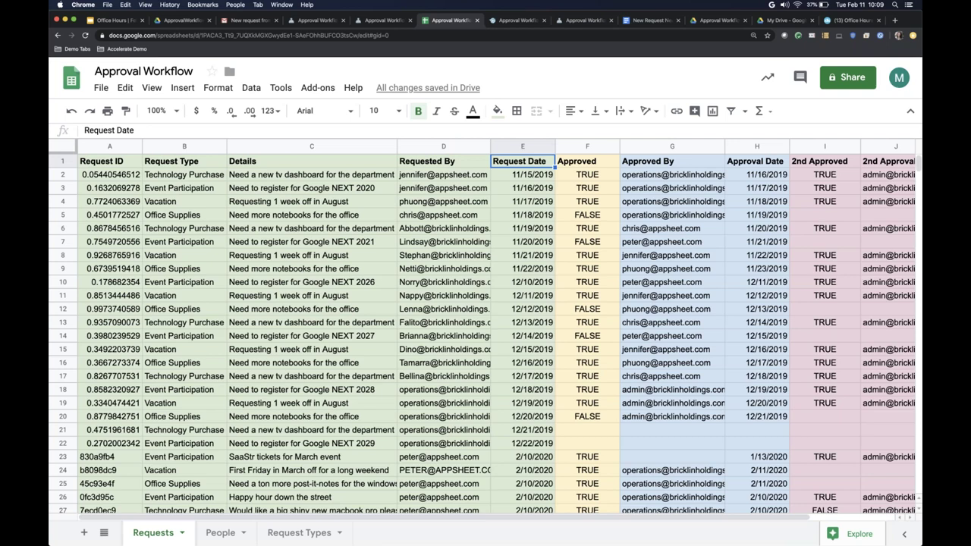
left_click(578, 162)
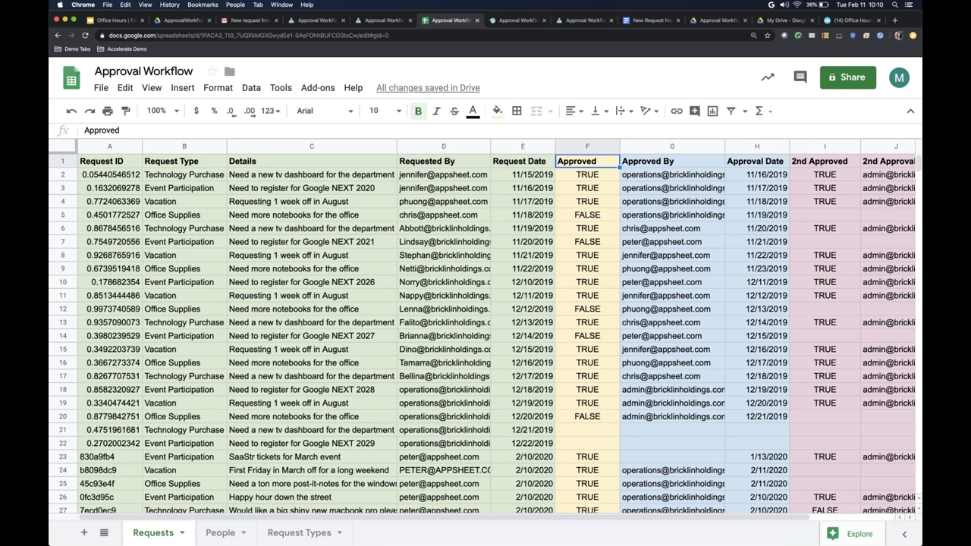
left_click(508, 21)
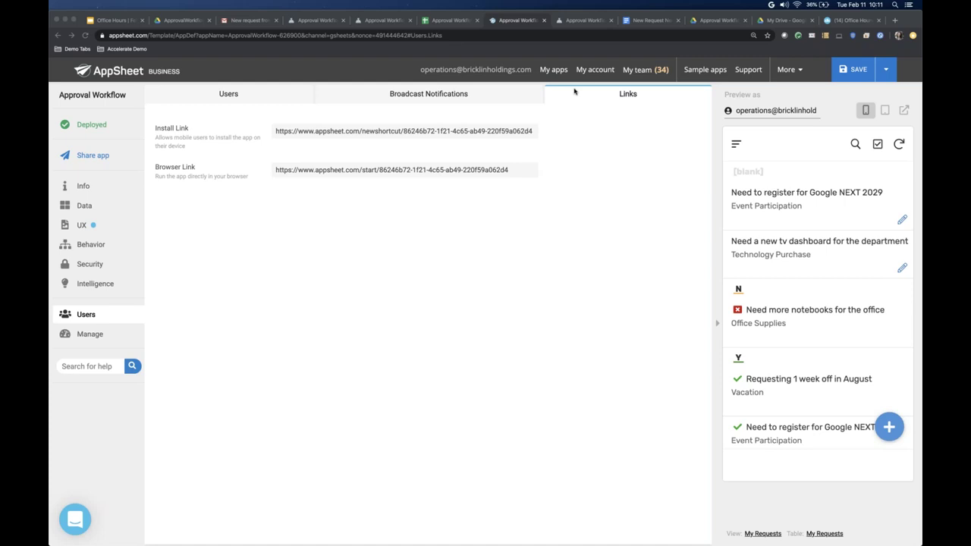
Step: Show the Requests, People and Request Types tables, then the UX views list
left_click(111, 208)
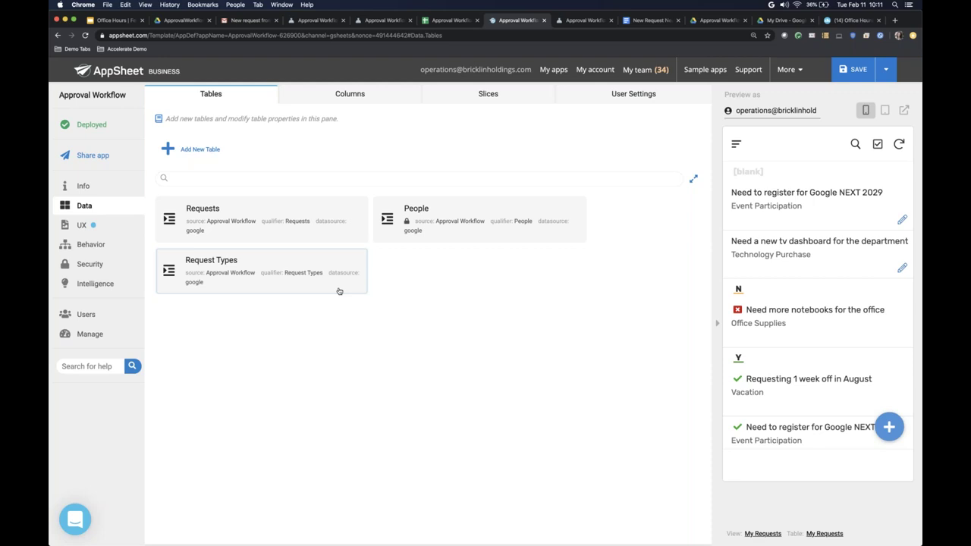
left_click(126, 227)
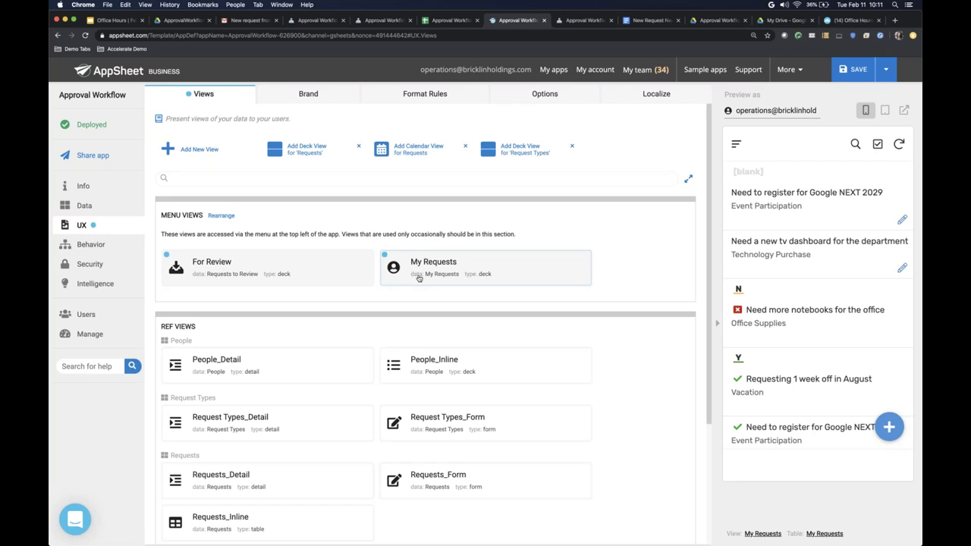
Step: Compare the Data tables with the UX views, end on Views, and switch desktops
left_click(114, 203)
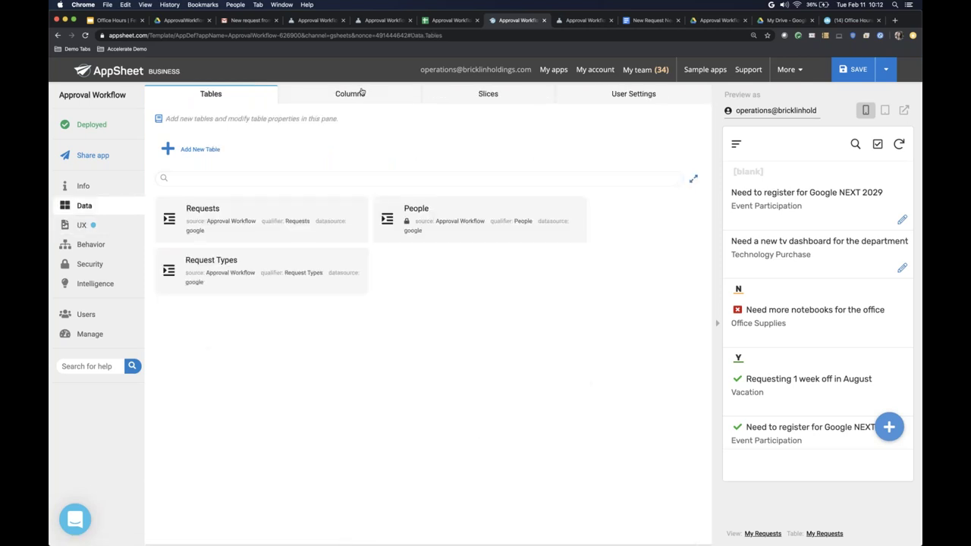
left_click(114, 225)
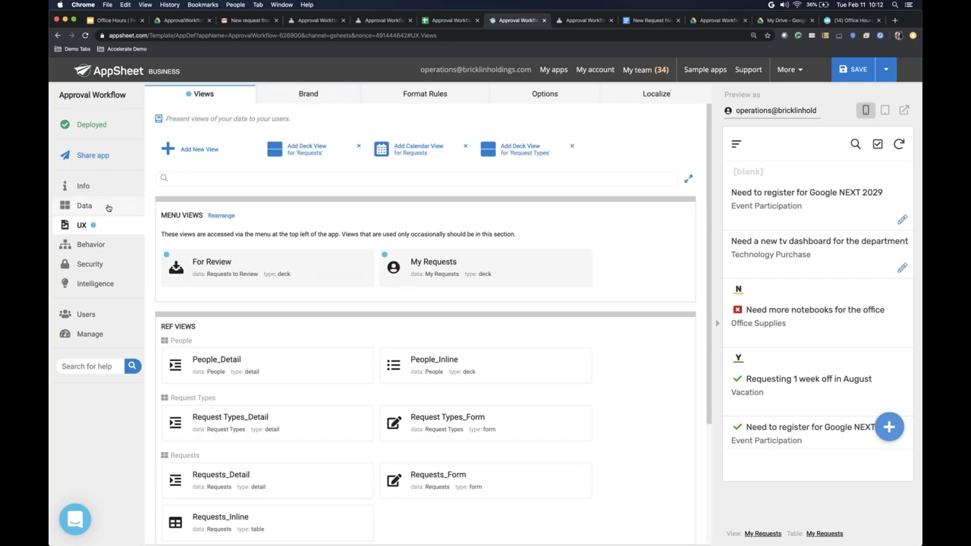
left_click(105, 214)
left_click(104, 226)
left_click(104, 212)
left_click(104, 226)
left_click(132, 205)
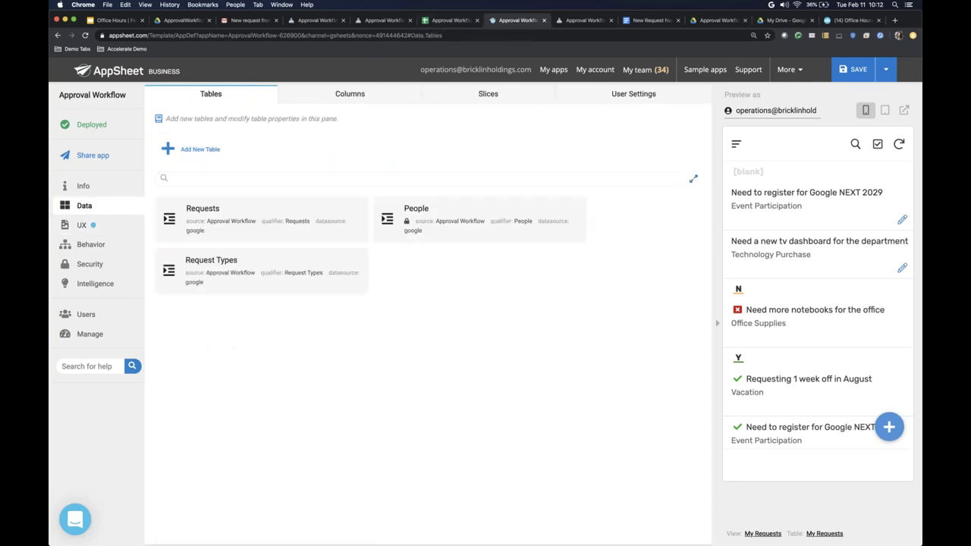
left_click(94, 230)
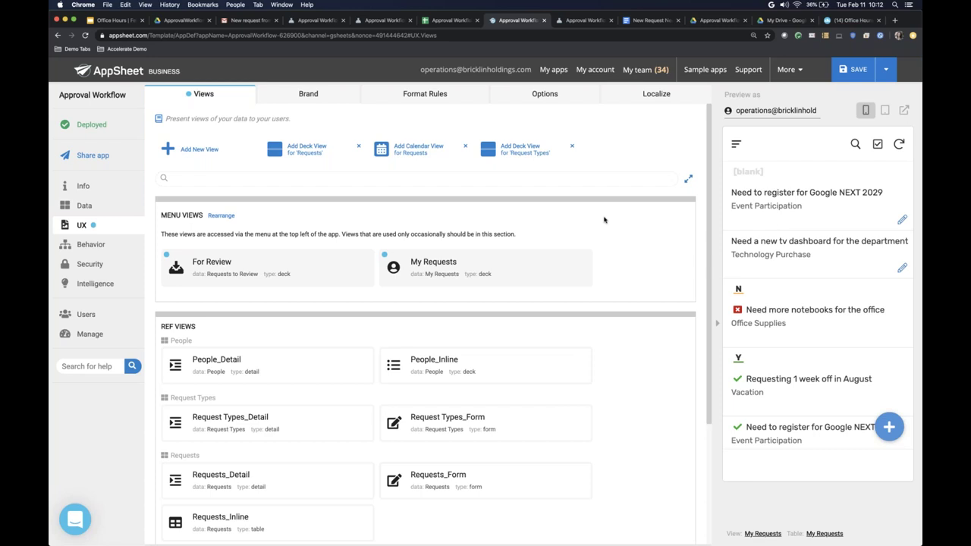
key("ctrl+Right")
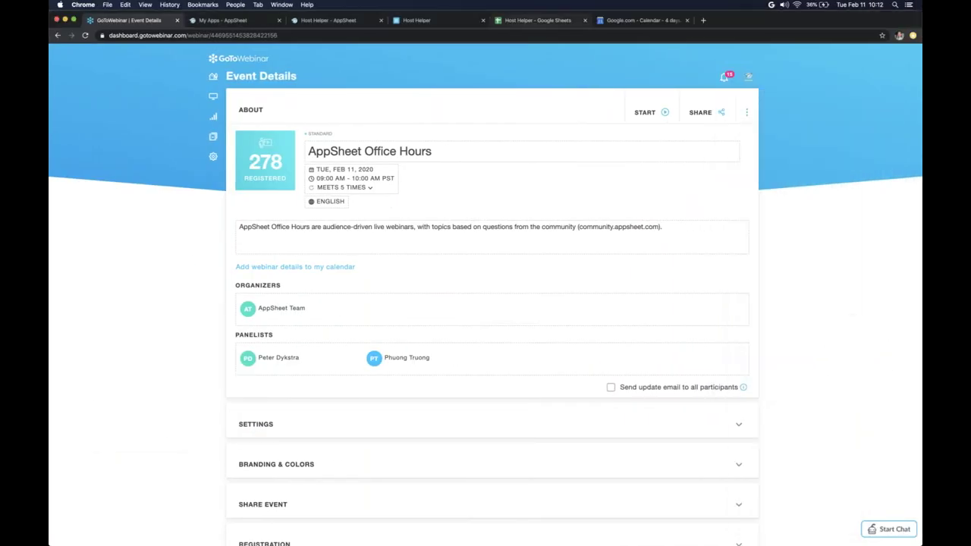
Step: View the Host Helper spreadsheet, then the running Host Helper app's Buildings map
left_click(535, 20)
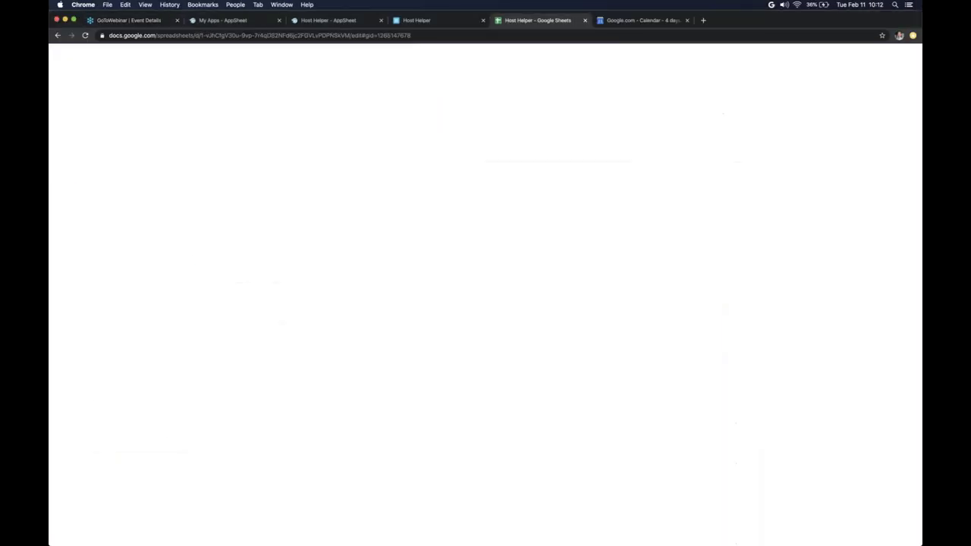
left_click(447, 21)
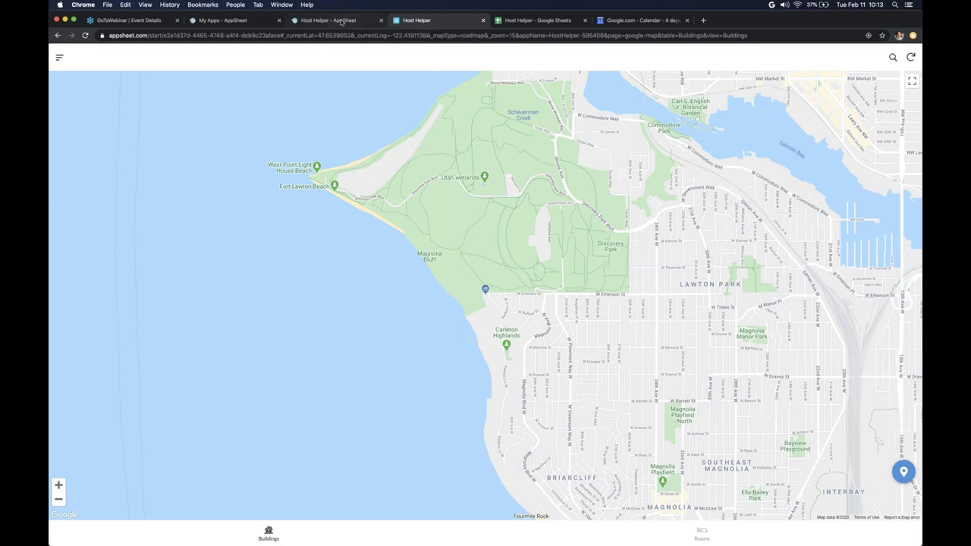
Step: Show the Host Helper data tables with Checkpoints collapsed, zoomed to 125%
left_click(341, 22)
left_click(76, 162)
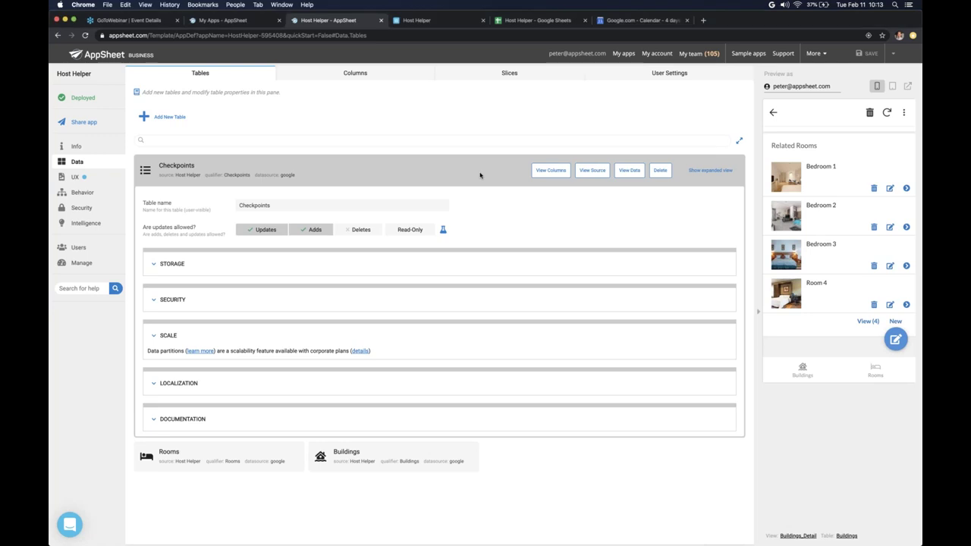
left_click(480, 175)
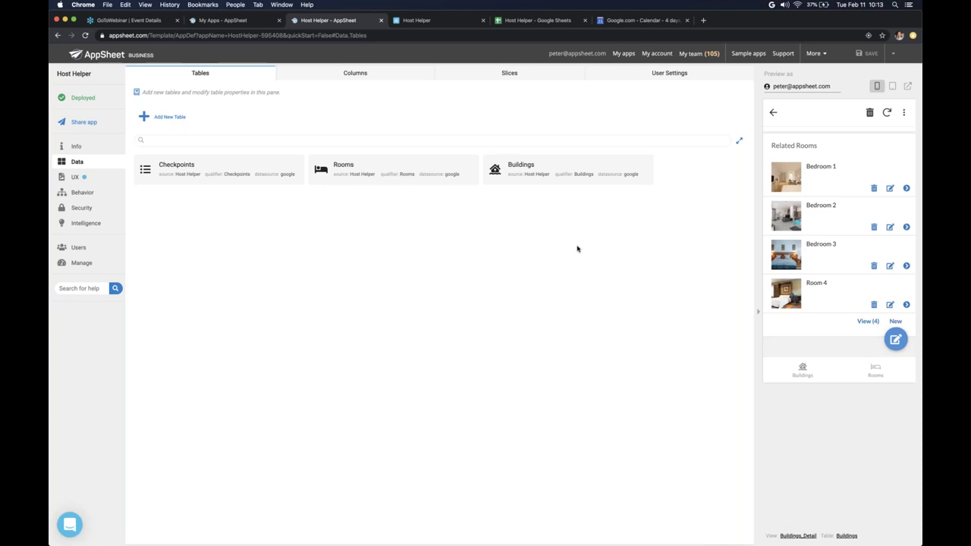
key("super+equal")
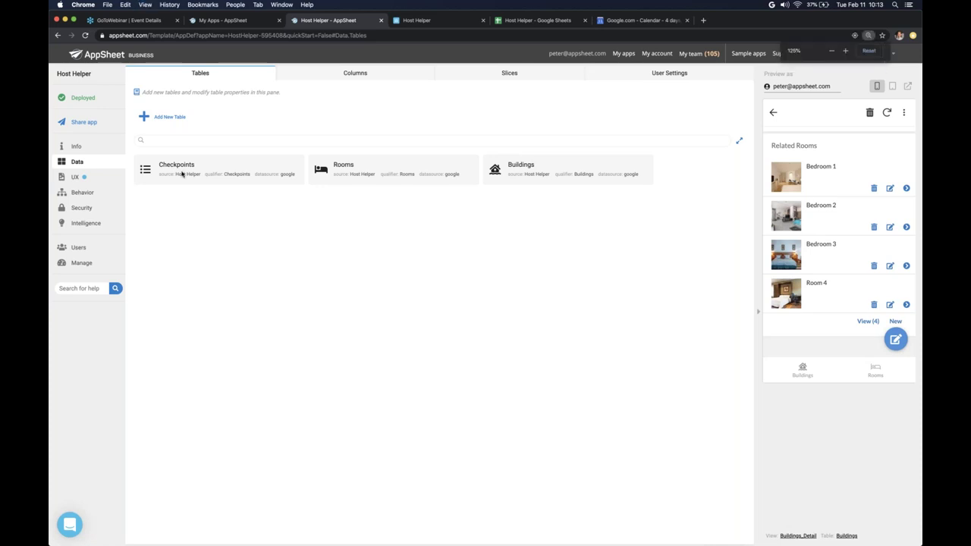
key("super+equal")
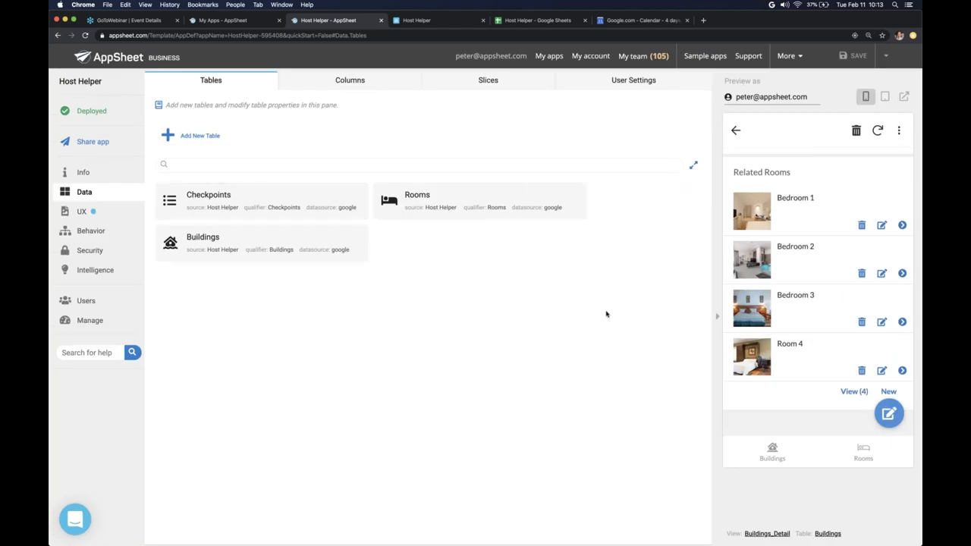
Step: On the preview's Buildings map, open the Bed & Breakfast Lodge details
left_click(736, 130)
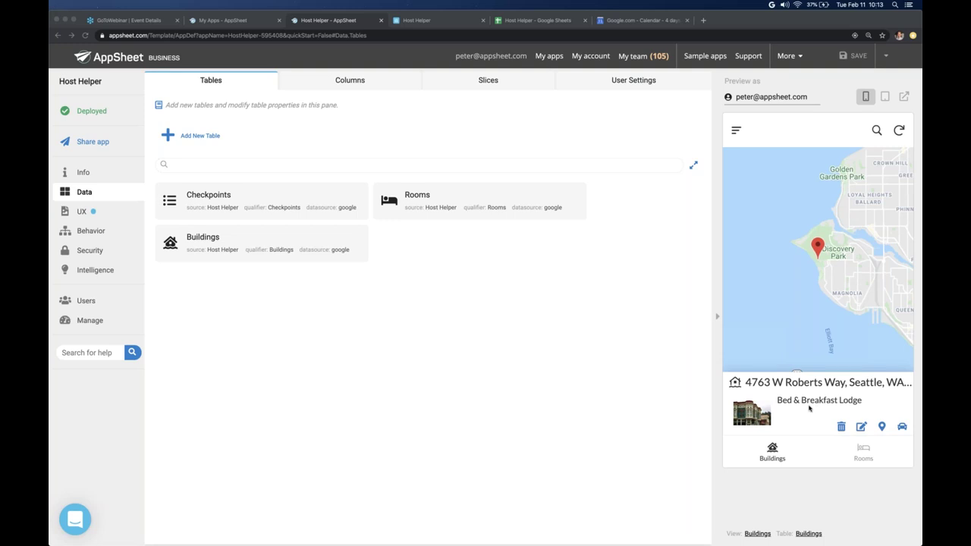
left_click(795, 411)
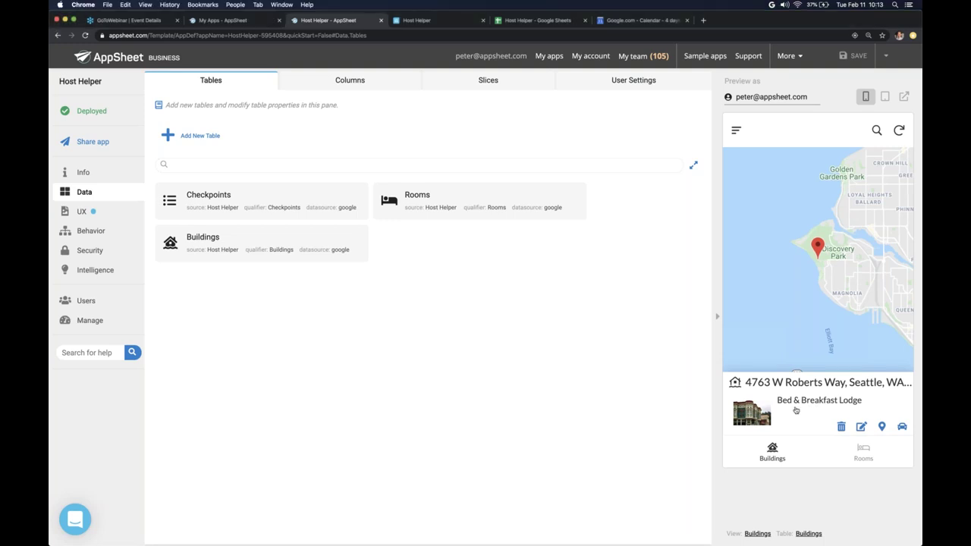
left_click_drag(871, 310, 862, 332)
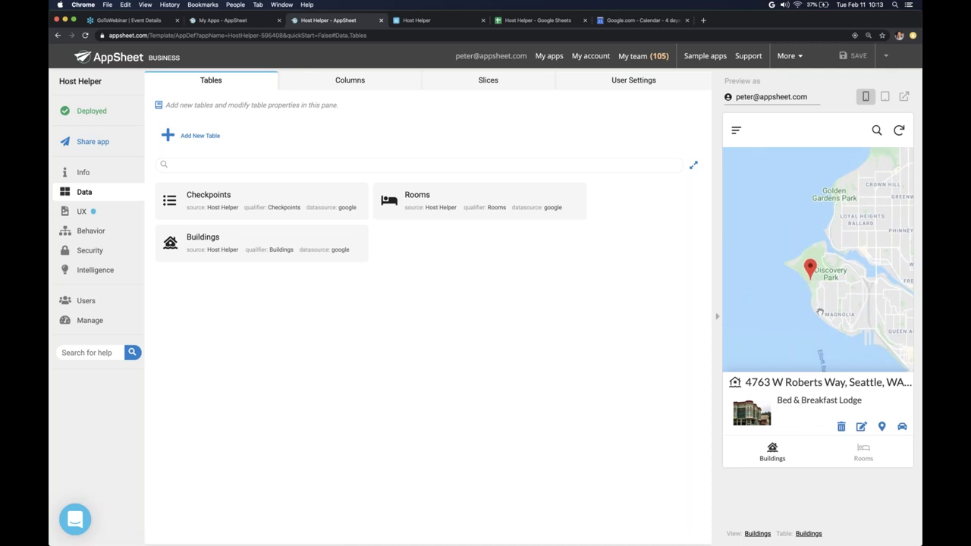
mouse_move(837, 340)
left_mouse_down()
mouse_move(813, 324)
mouse_move(846, 329)
left_mouse_up()
left_click(810, 411)
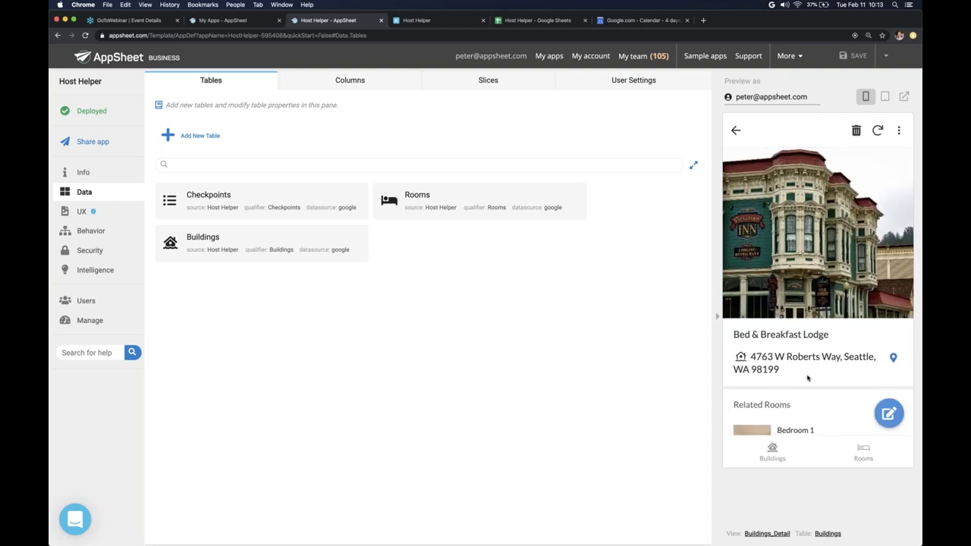
scroll(807, 377, "down", 4)
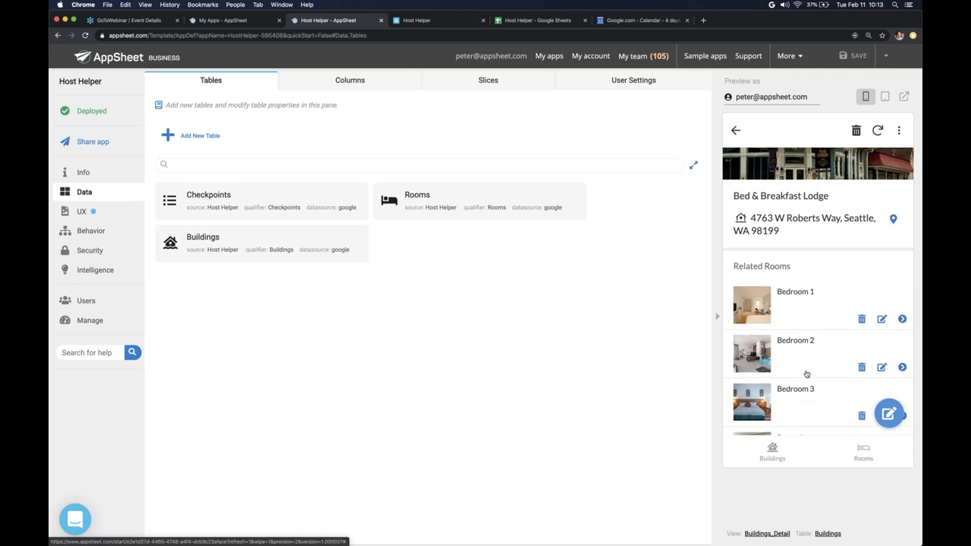
scroll(807, 374, "down", 2)
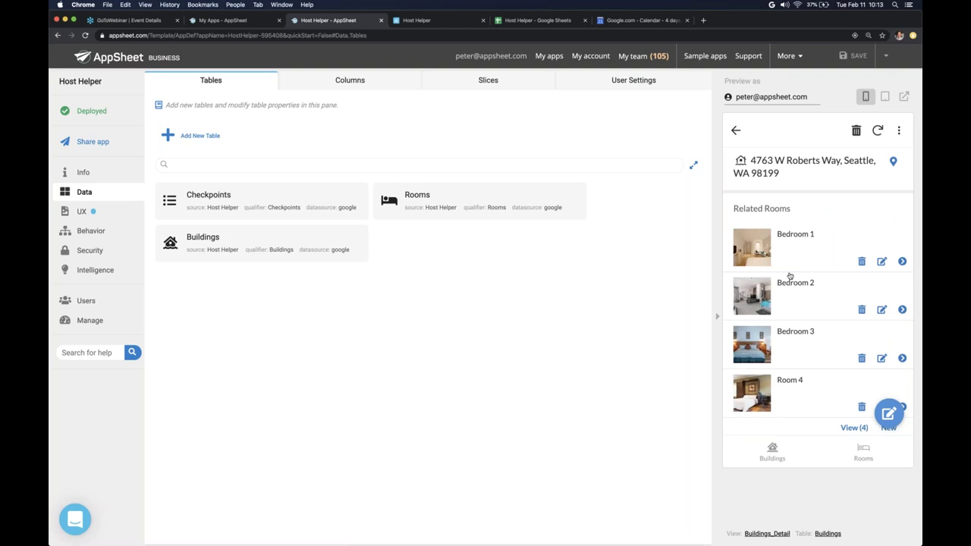
Step: In Bedroom 1's checkpoints map, mark Lock Door, Water and Dust TV as done
left_click(792, 254)
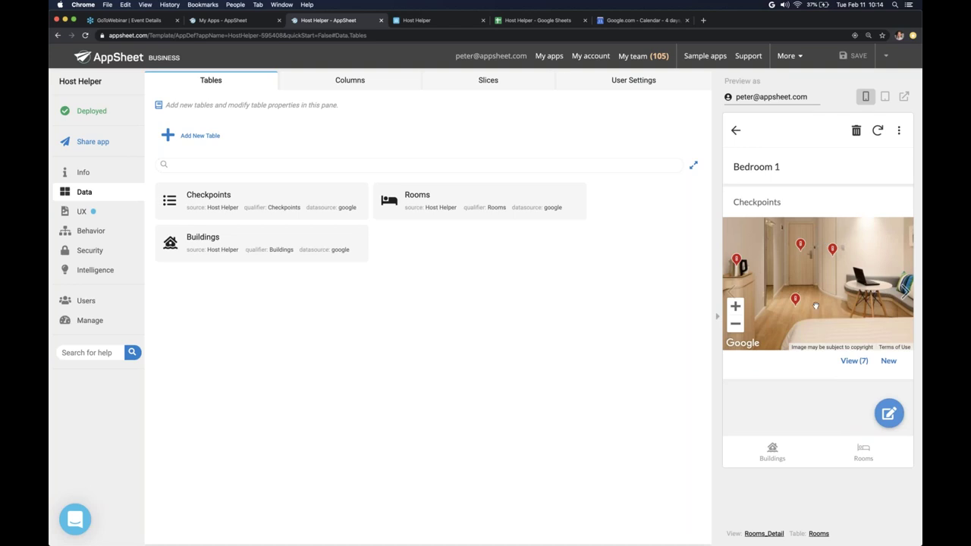
left_click(801, 246)
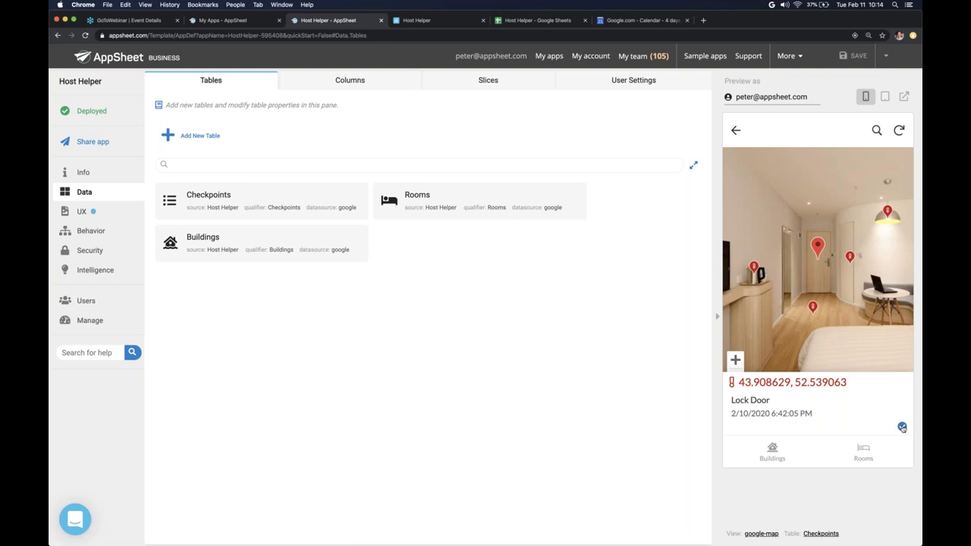
left_click(903, 427)
left_click(832, 289)
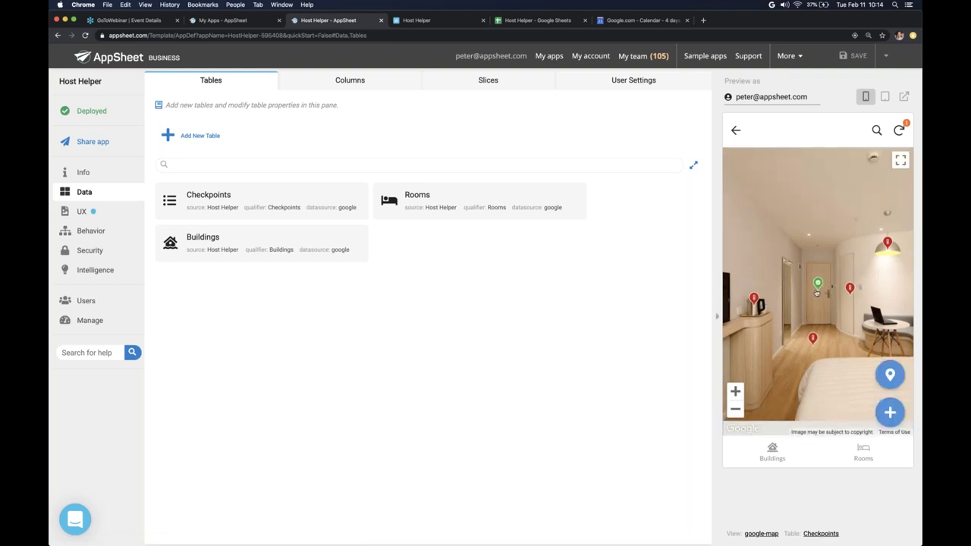
left_click(799, 331)
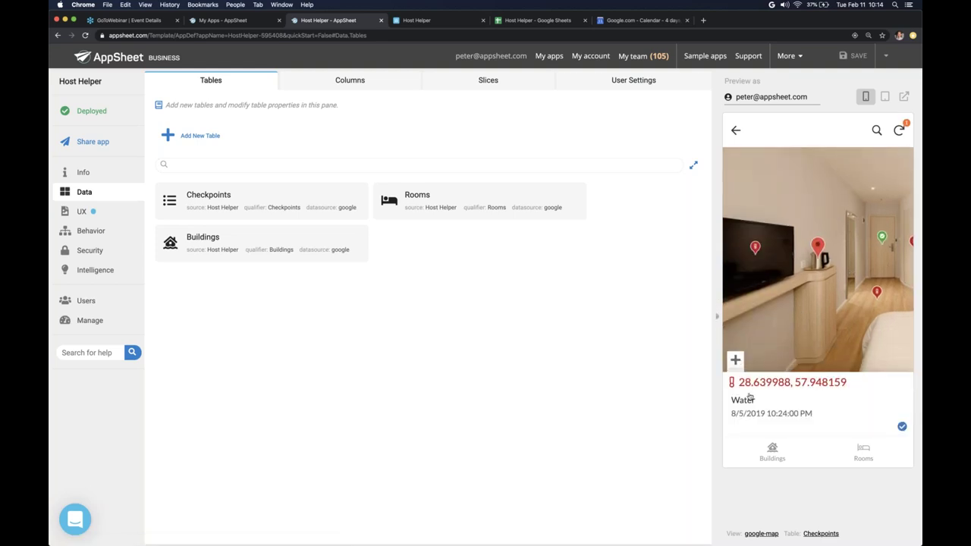
left_click(902, 427)
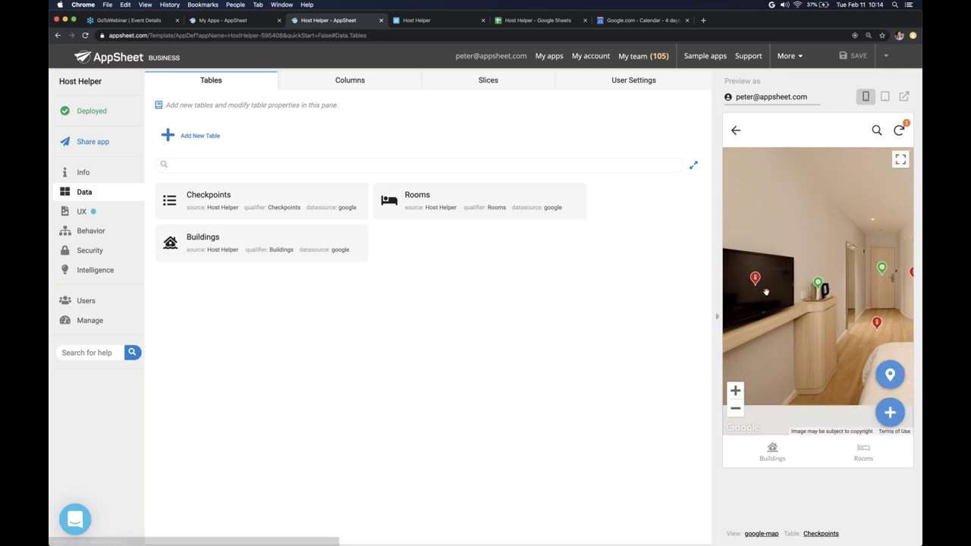
left_click(903, 427)
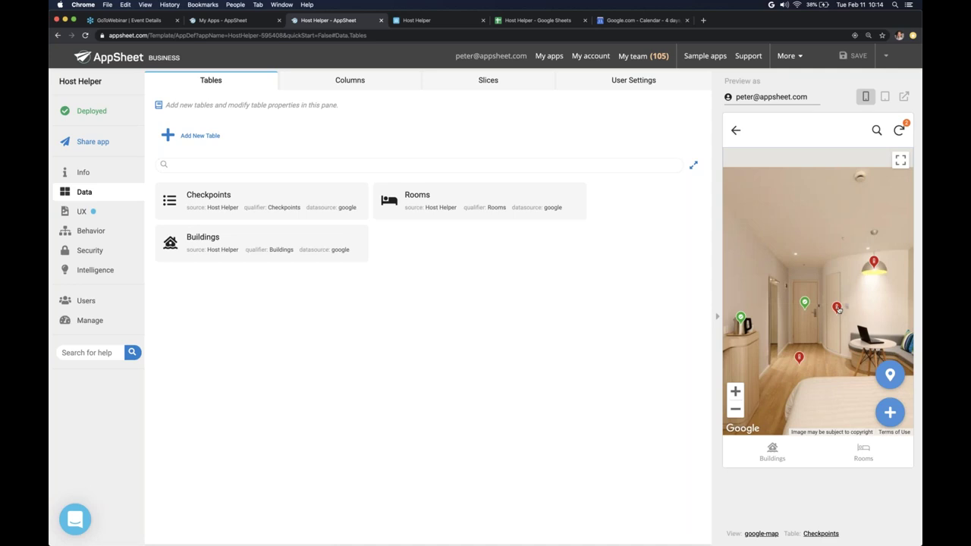
Step: Open and close the Clean Bathroom checkpoint card, then go to the Host Helper spreadsheet
left_click(837, 308)
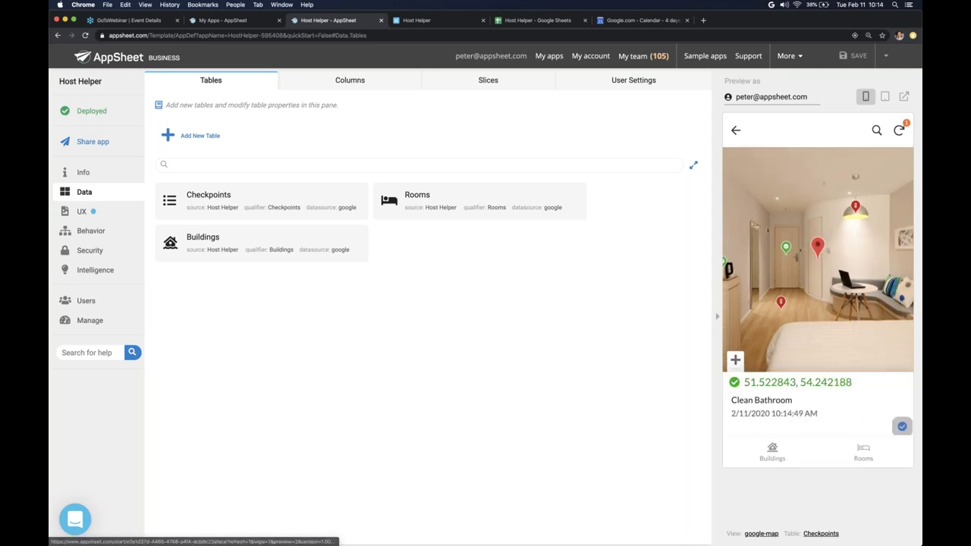
left_click(804, 304)
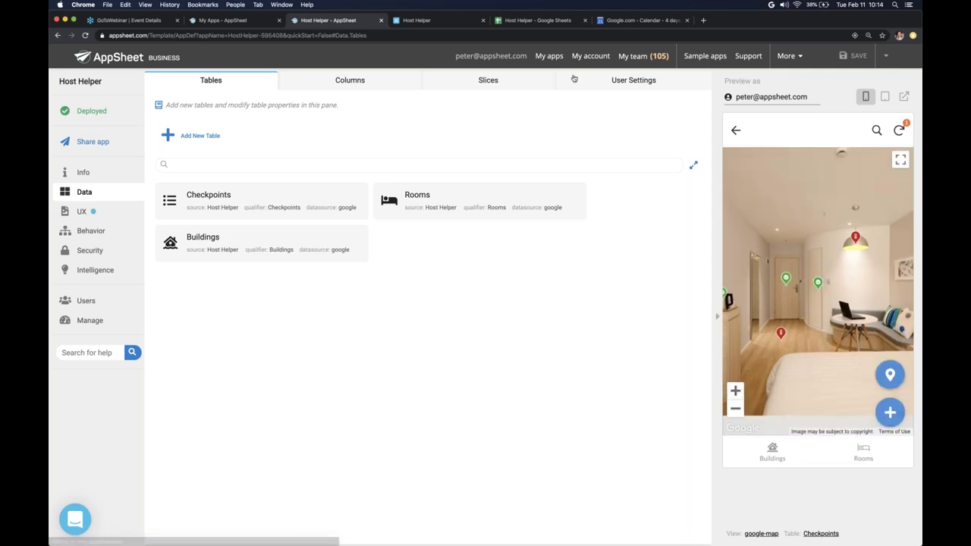
left_click(540, 23)
Step: Select the Status values in column B of the Checkpoints sheet, zoom in, and return to AppSheet
left_click(124, 537)
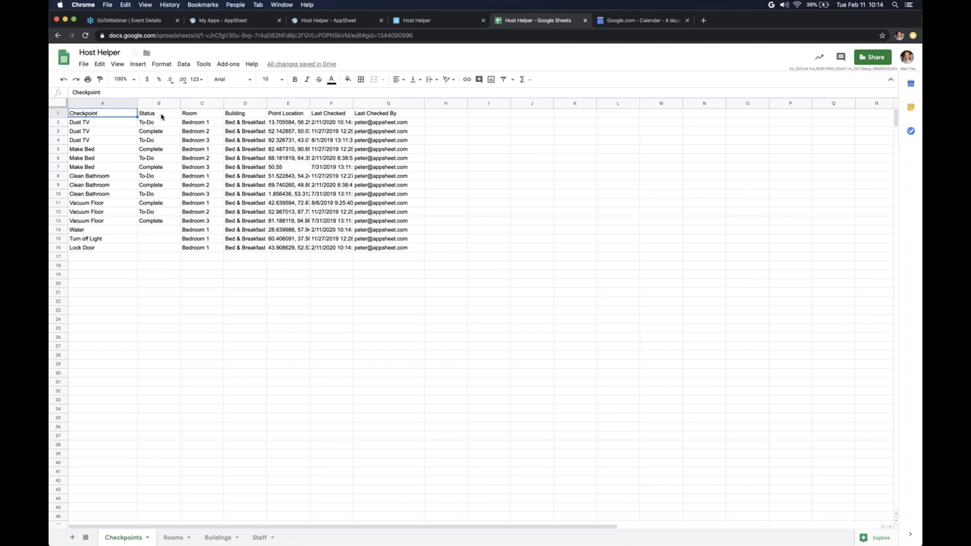
left_click_drag(160, 115, 160, 261)
key("super+equal")
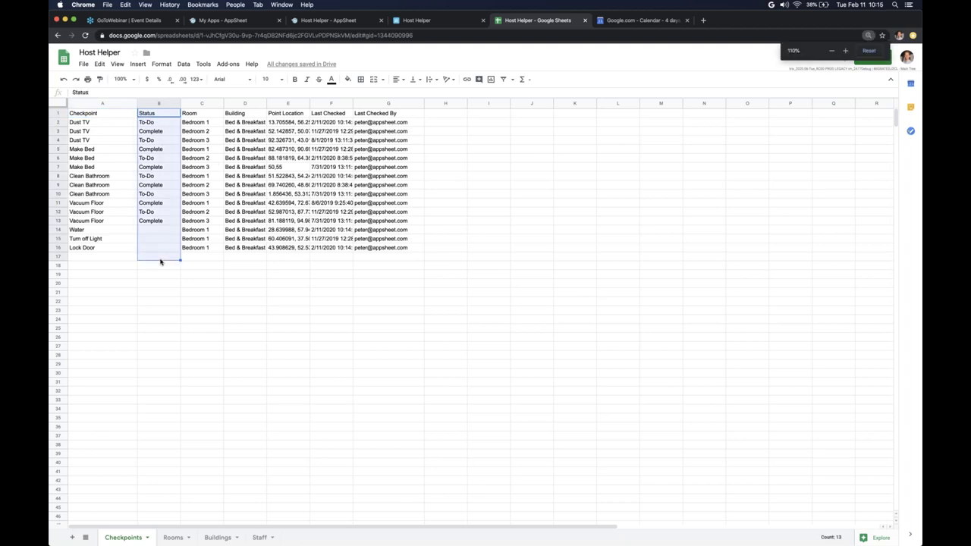
left_click(417, 20)
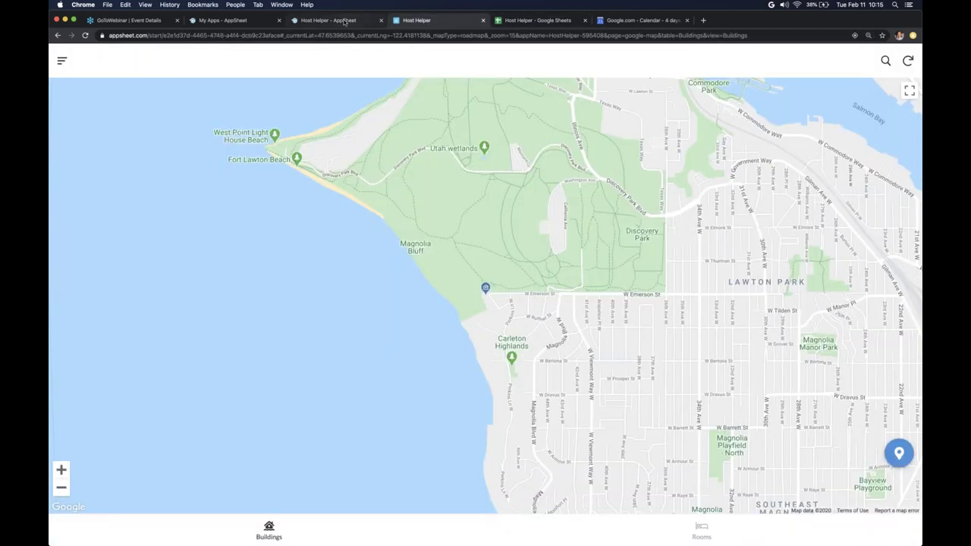
left_click(329, 20)
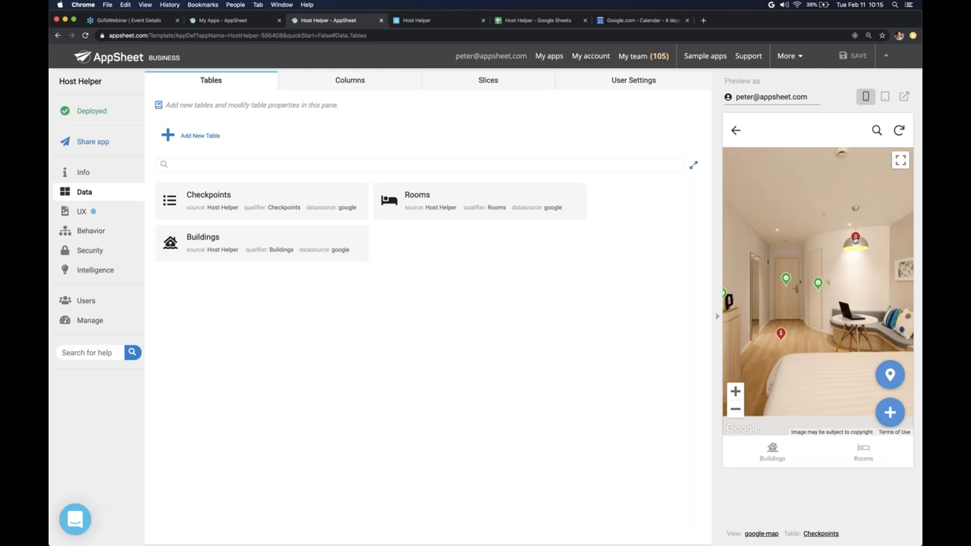
mouse_move(857, 241)
Step: Show the UX Format Rules and mark the Turn off Light checkpoint as checked
left_click(103, 213)
left_click(427, 83)
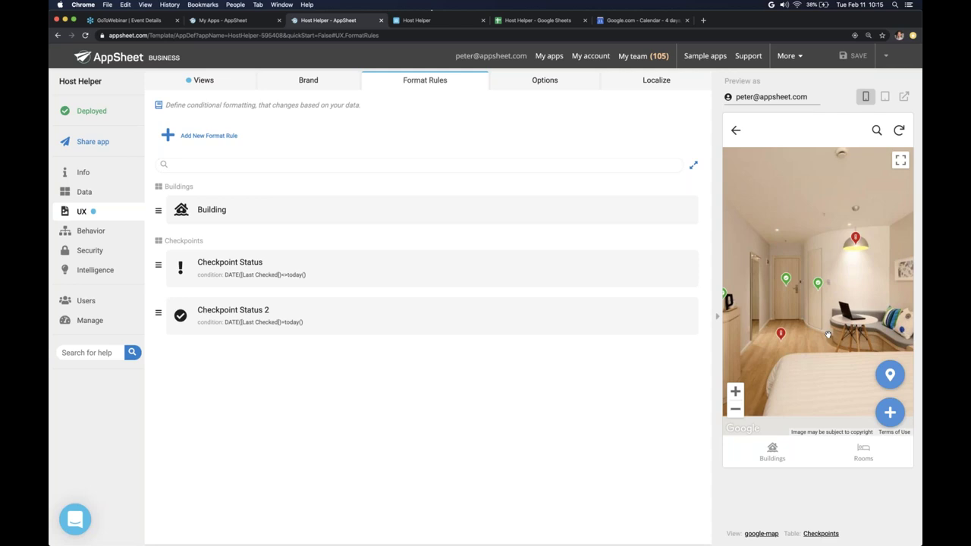
left_click(856, 238)
left_click(903, 426)
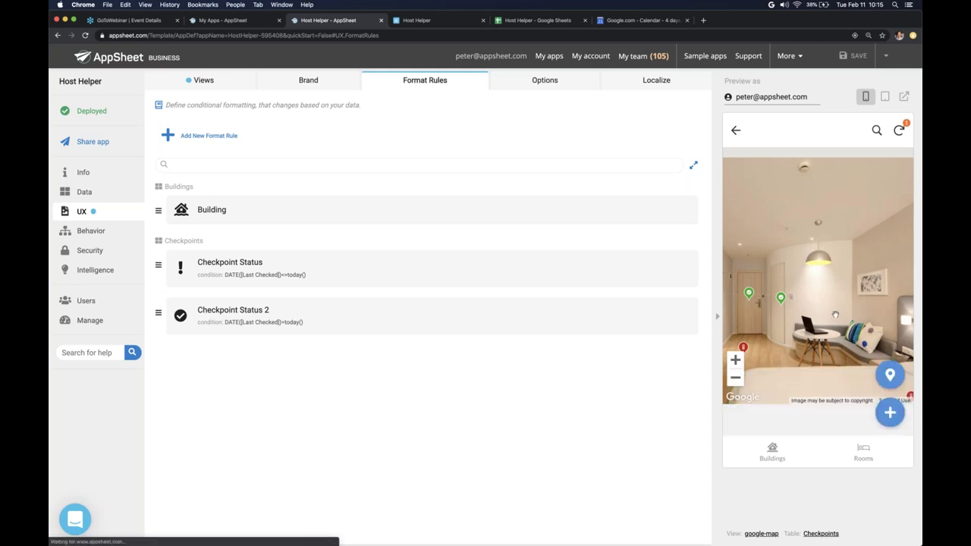
left_click(736, 130)
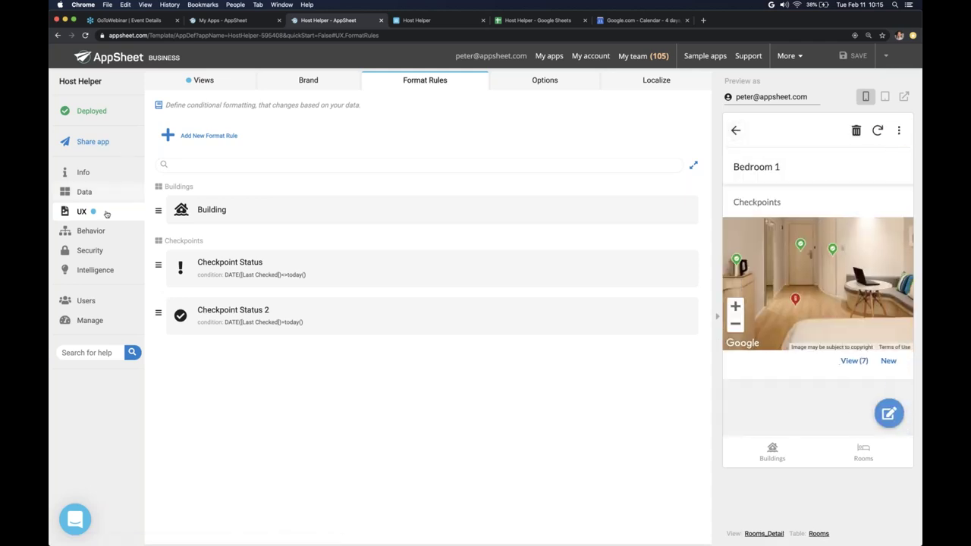
Step: Open the Bed & Breakfast Lodge details from the Buildings map, then the Buildings sheet
left_click(203, 79)
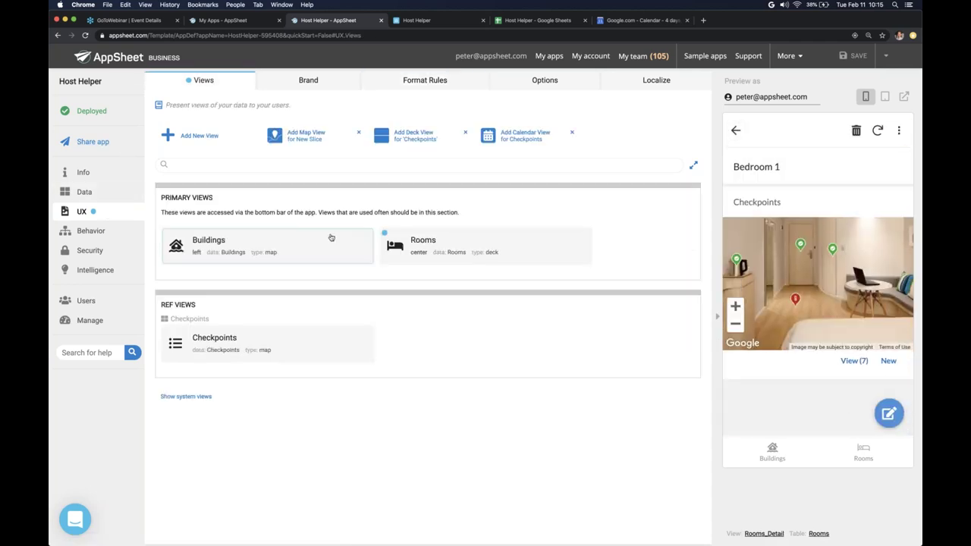
left_click(774, 449)
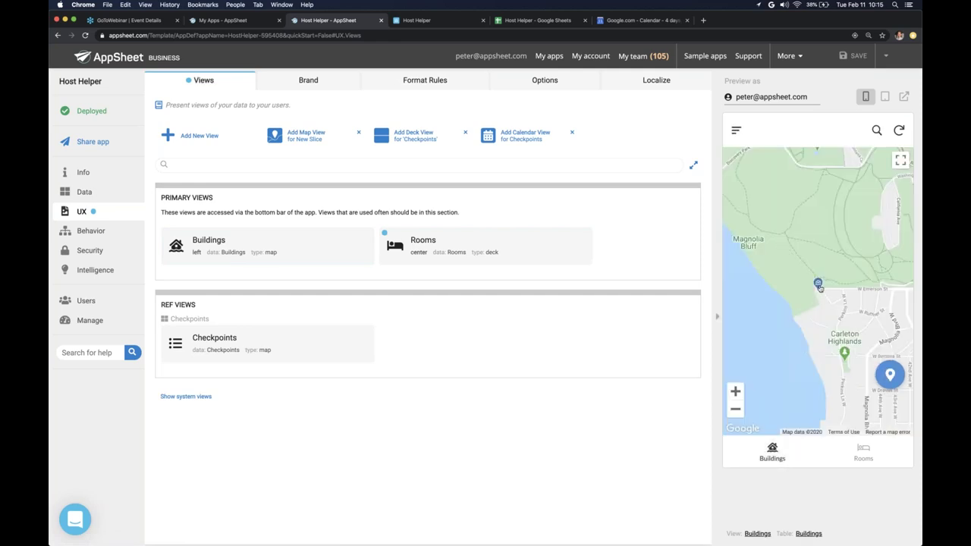
left_click(818, 285)
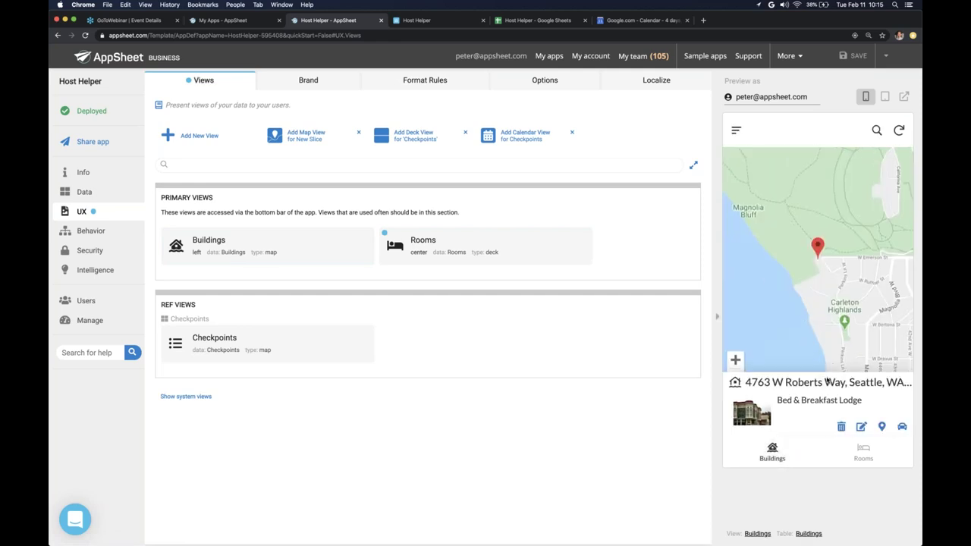
left_click(777, 407)
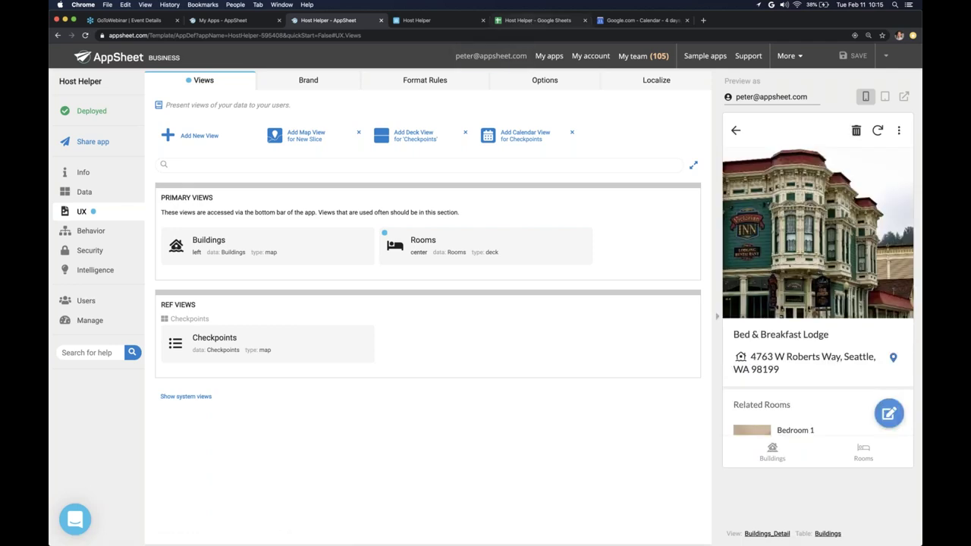
left_click(531, 19)
left_click(288, 534)
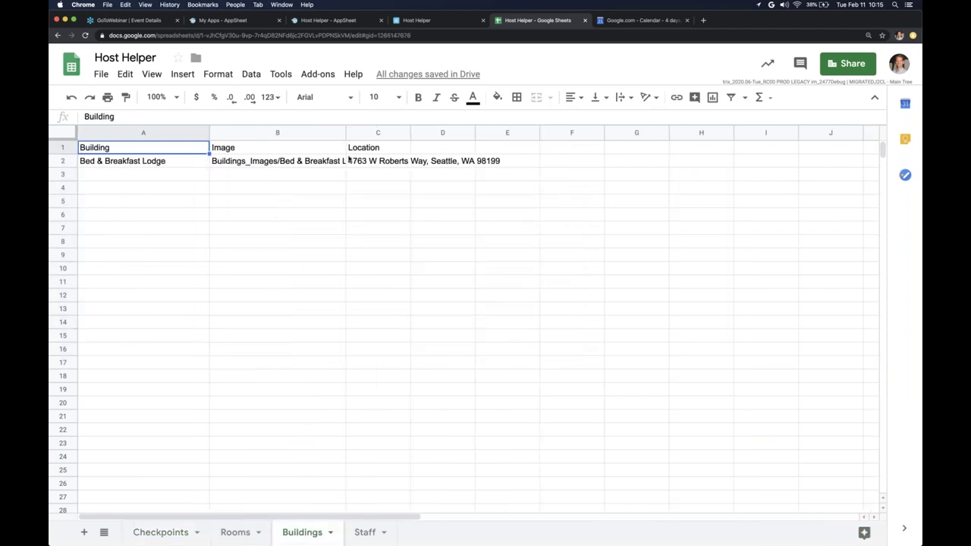
Step: Select the lodge's Location address in C2, then open Bedroom 2 in the preview
left_click(353, 163)
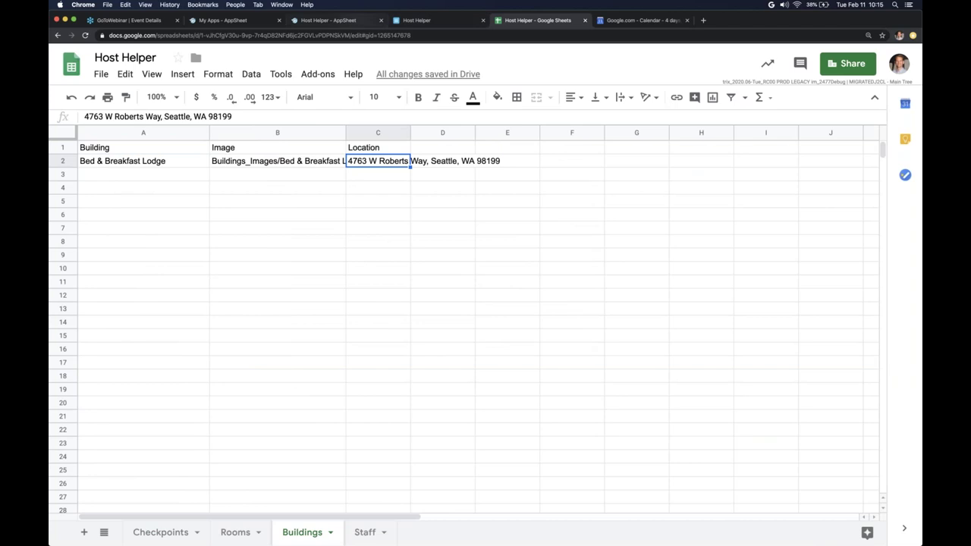
left_click(356, 19)
scroll(748, 358, "down", 4)
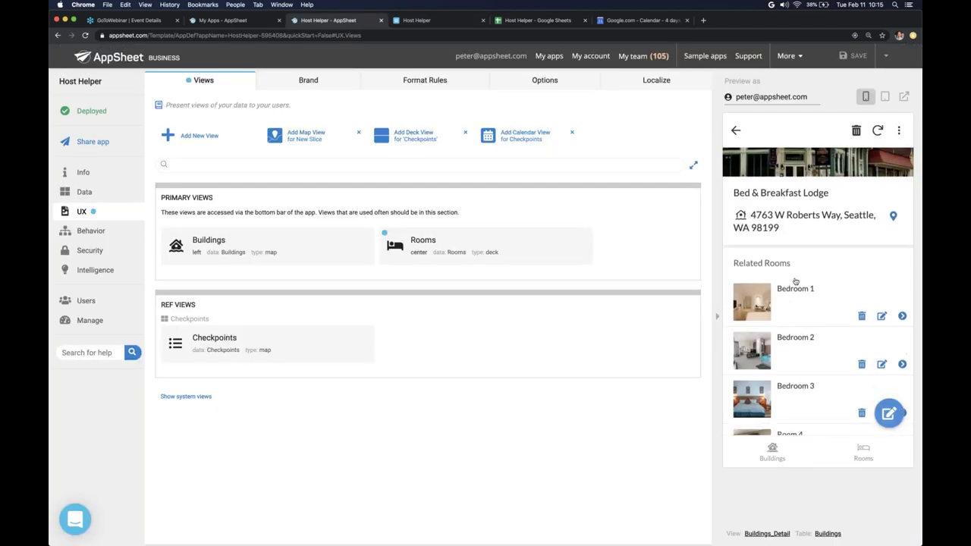
left_click(806, 354)
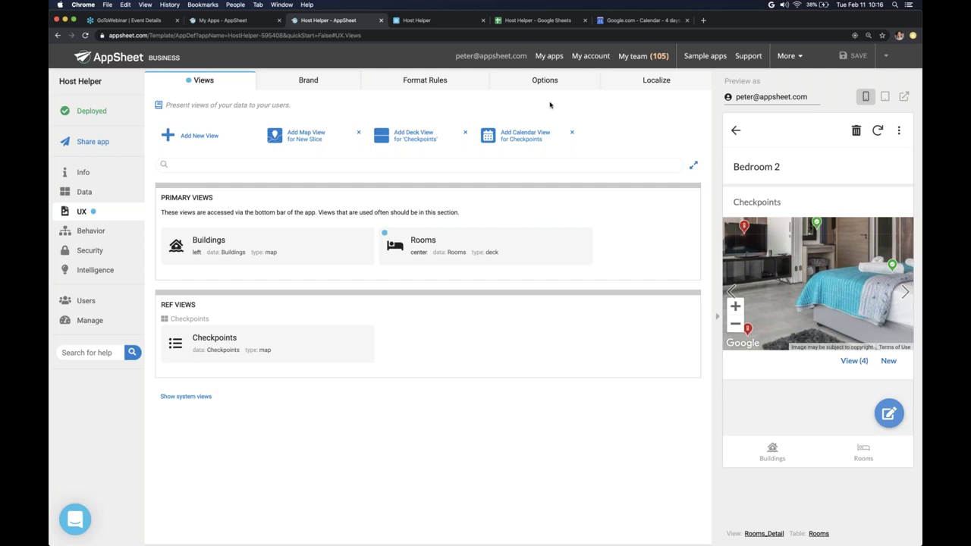
Step: On the Rooms sheet, select Building B2:B5 and Image C2:C5, then return to AppSheet
left_click(506, 21)
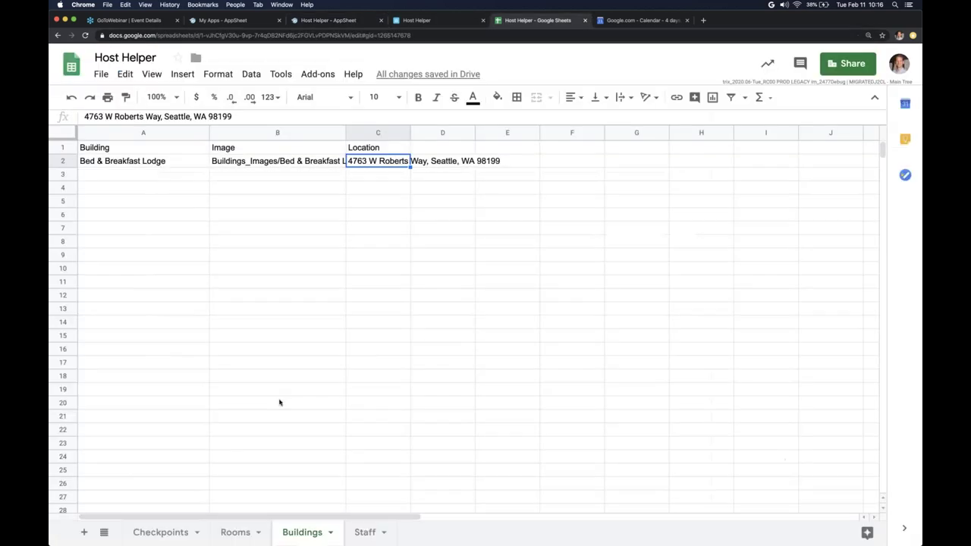
left_click(229, 533)
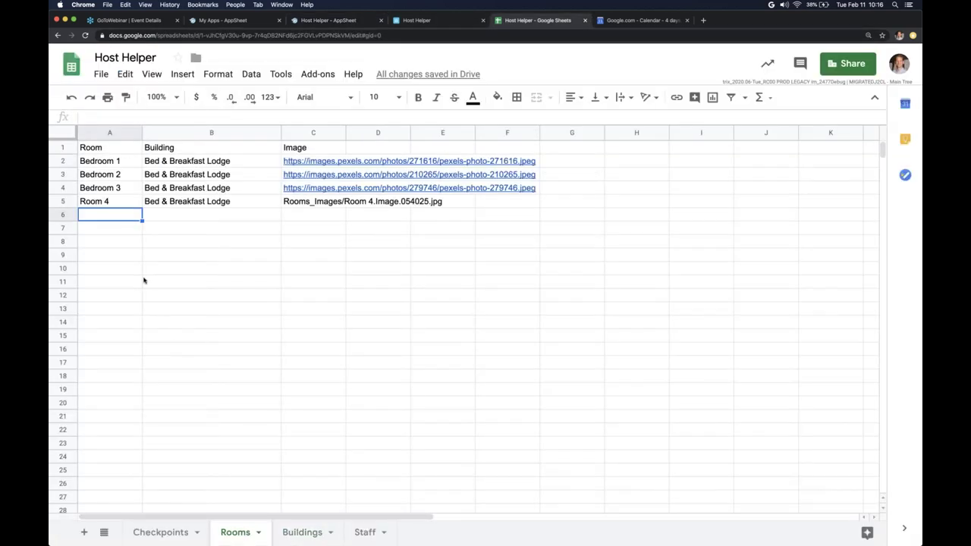
left_click_drag(182, 165, 183, 202)
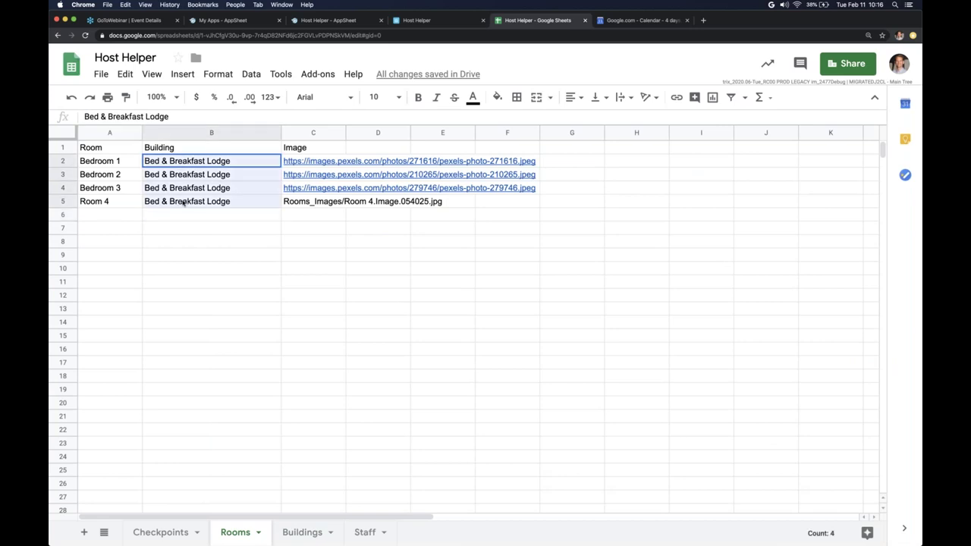
left_click_drag(314, 163, 316, 203)
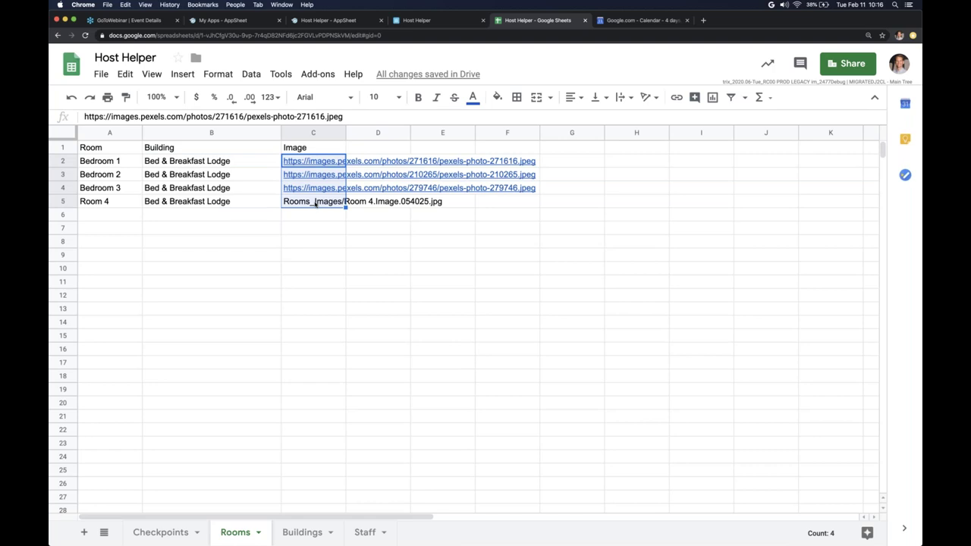
left_click(362, 21)
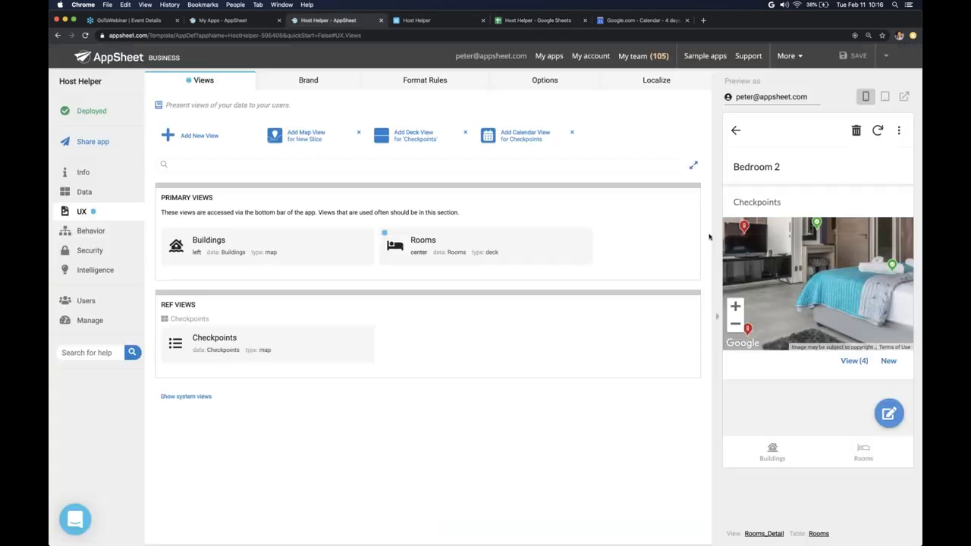
Step: Review the Behavior workflow rules and the Check action, then return the preview to the Bed & Breakfast Lodge rooms
left_click(106, 234)
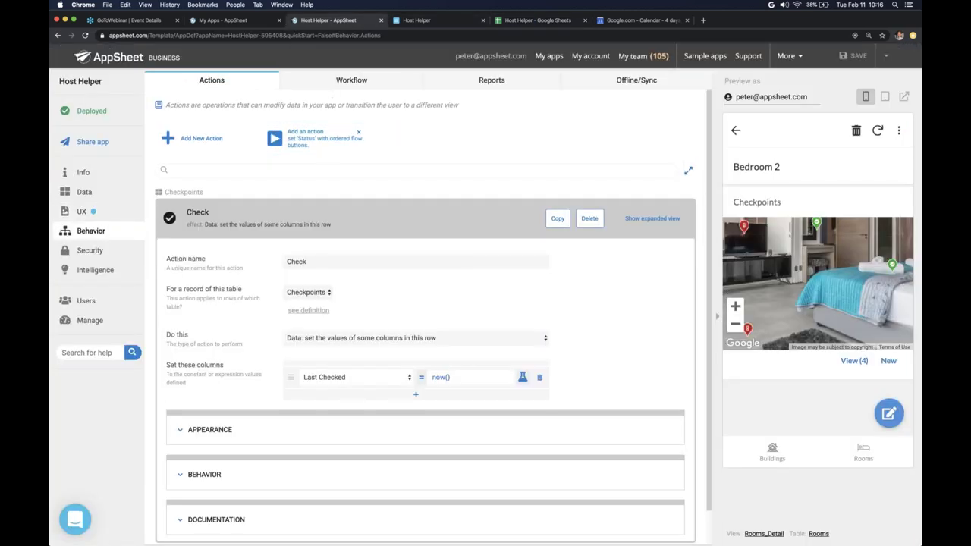
left_click(341, 80)
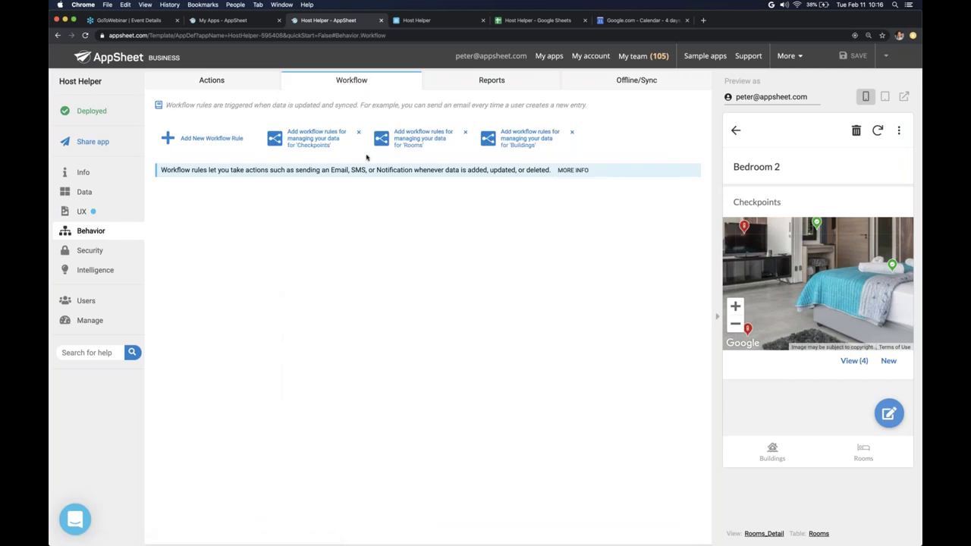
left_click(212, 80)
left_click(107, 210)
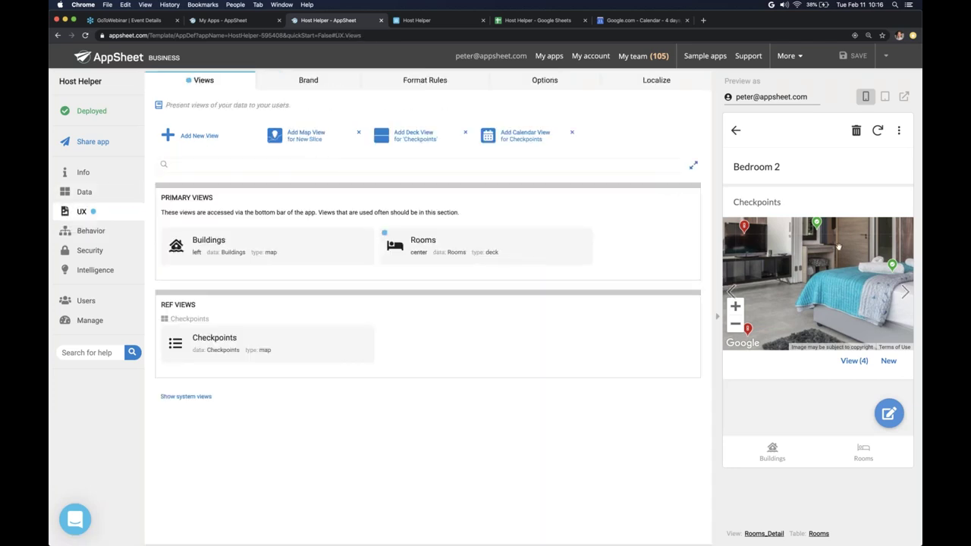
left_click(737, 132)
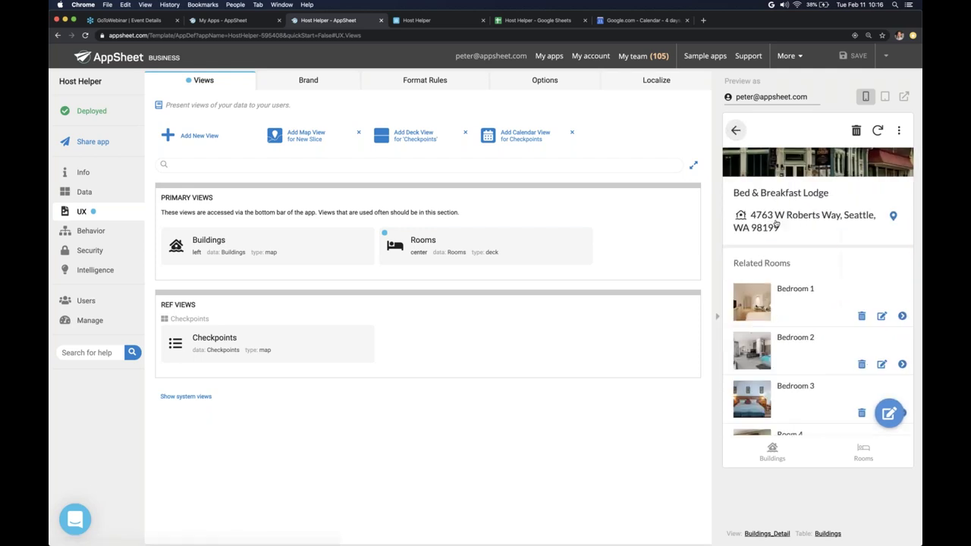